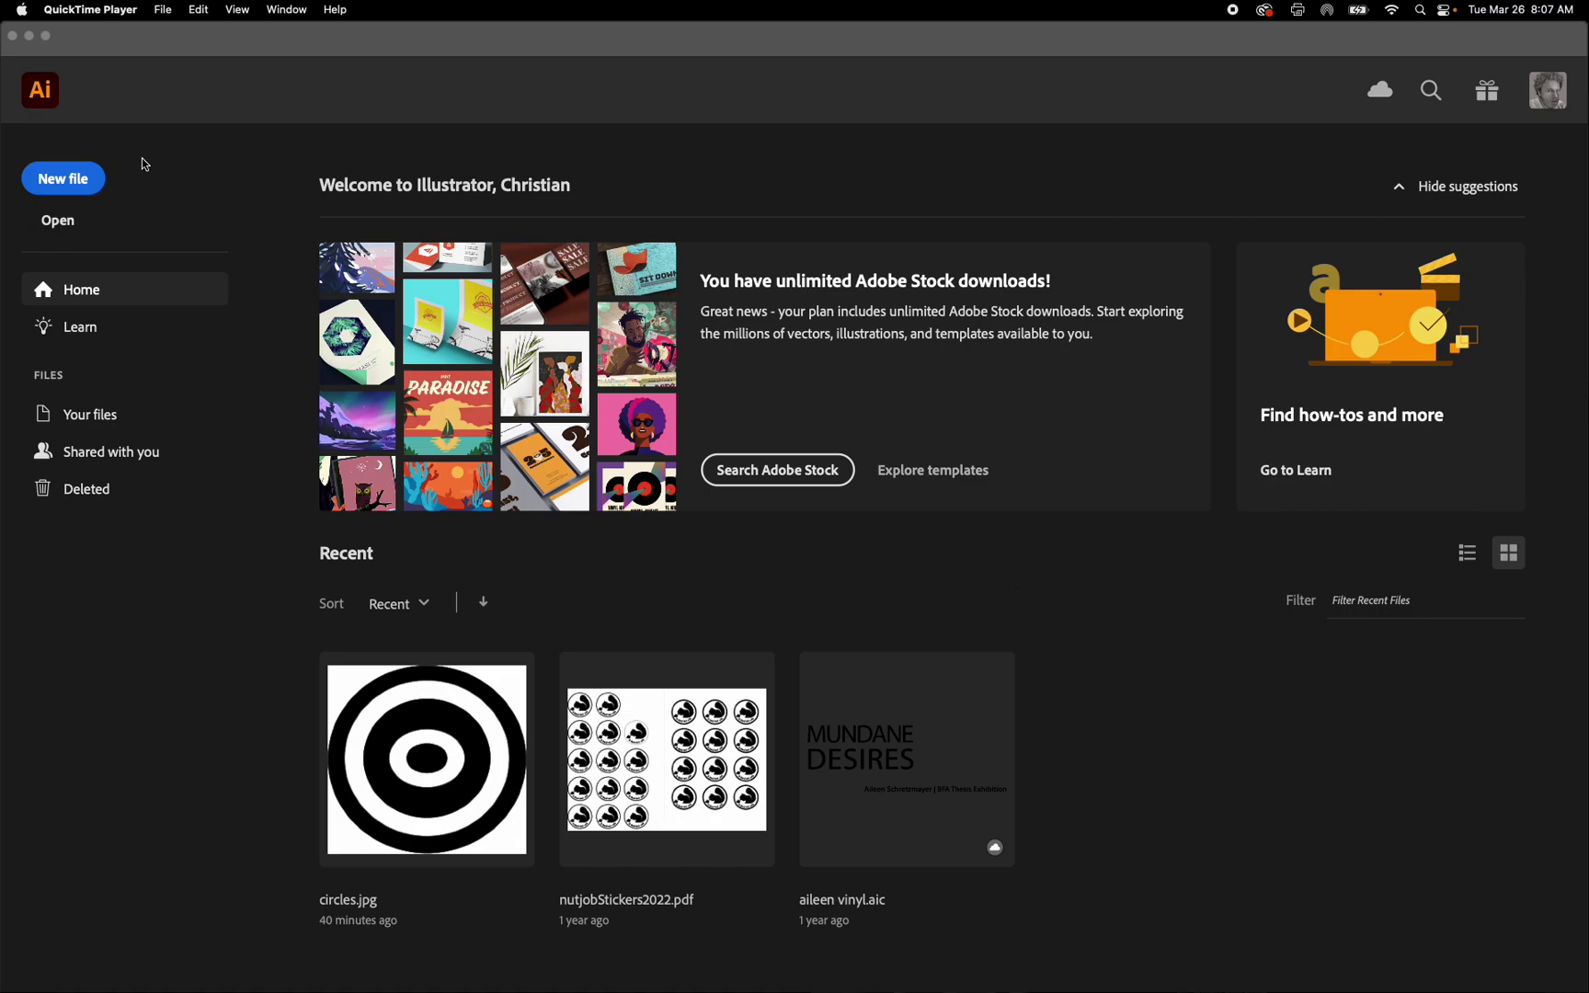
- Create a new document 4 in wide and 4 in high
click(81, 183)
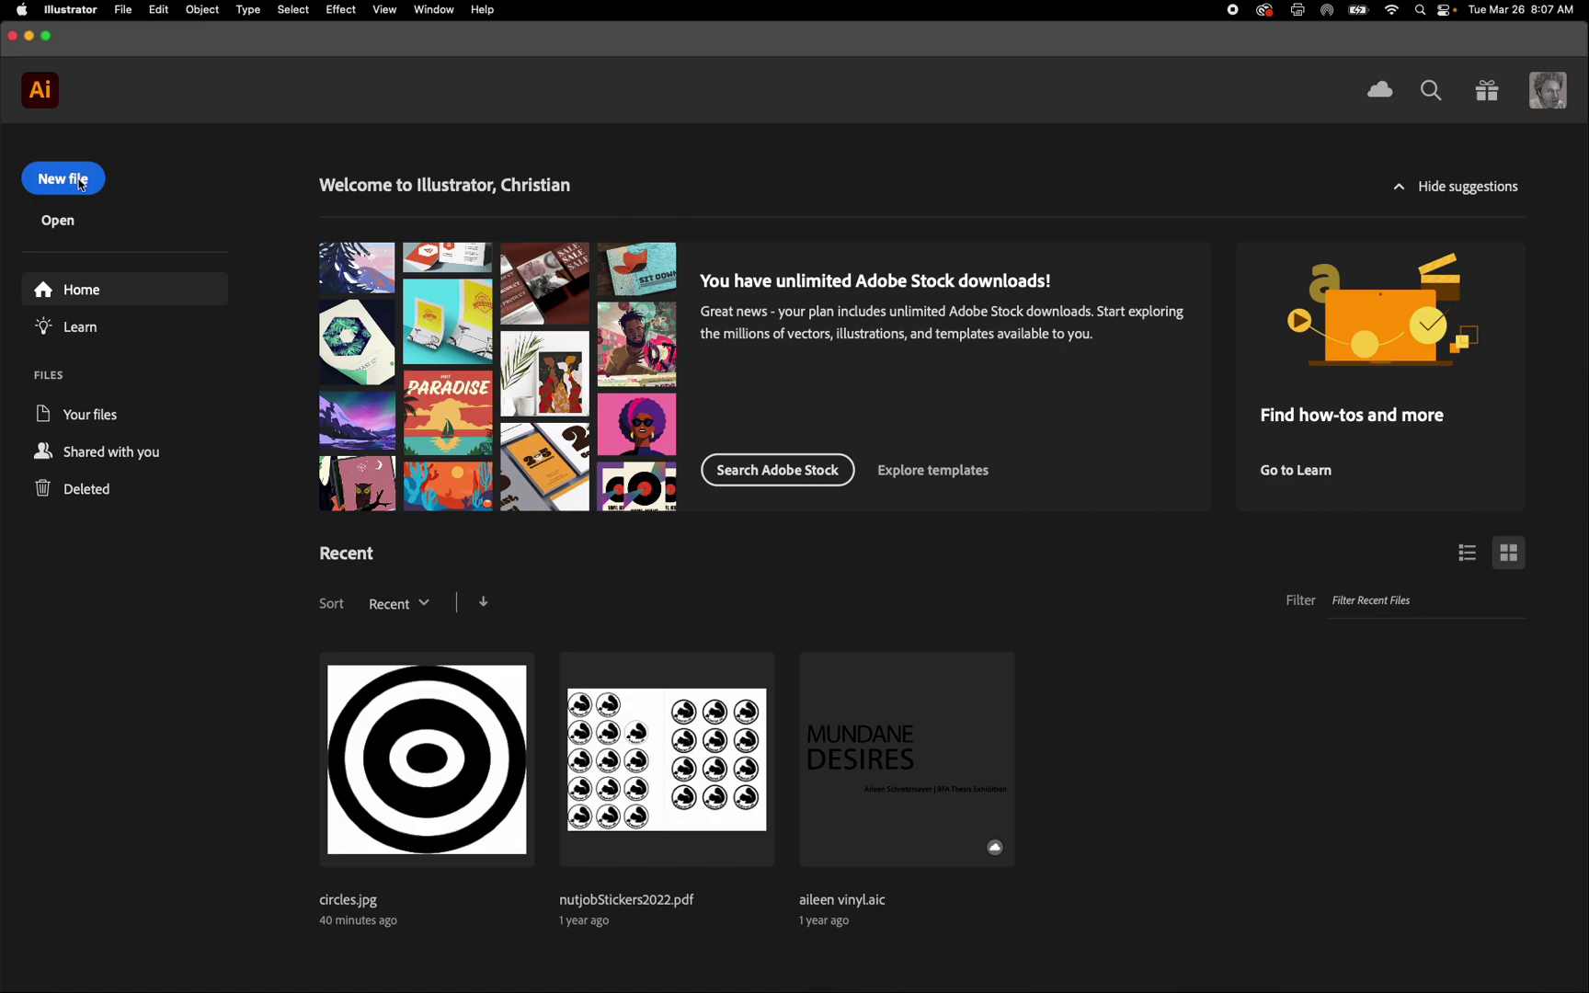
click(81, 181)
click(945, 345)
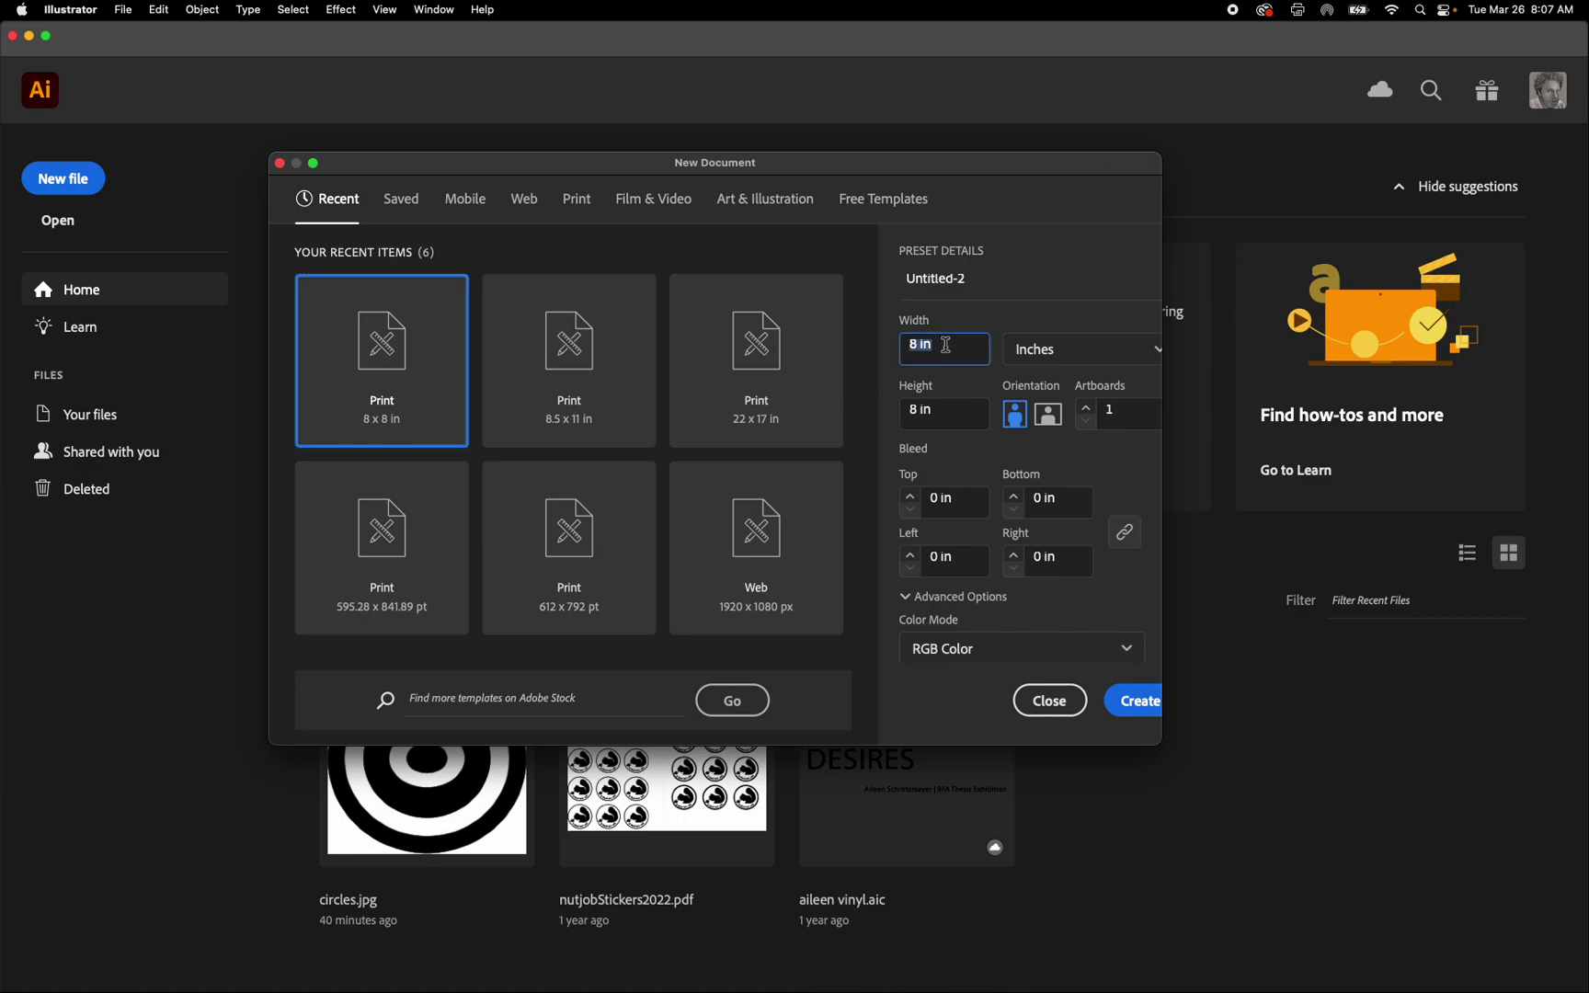
text(4)
key(Tab)
click(932, 416)
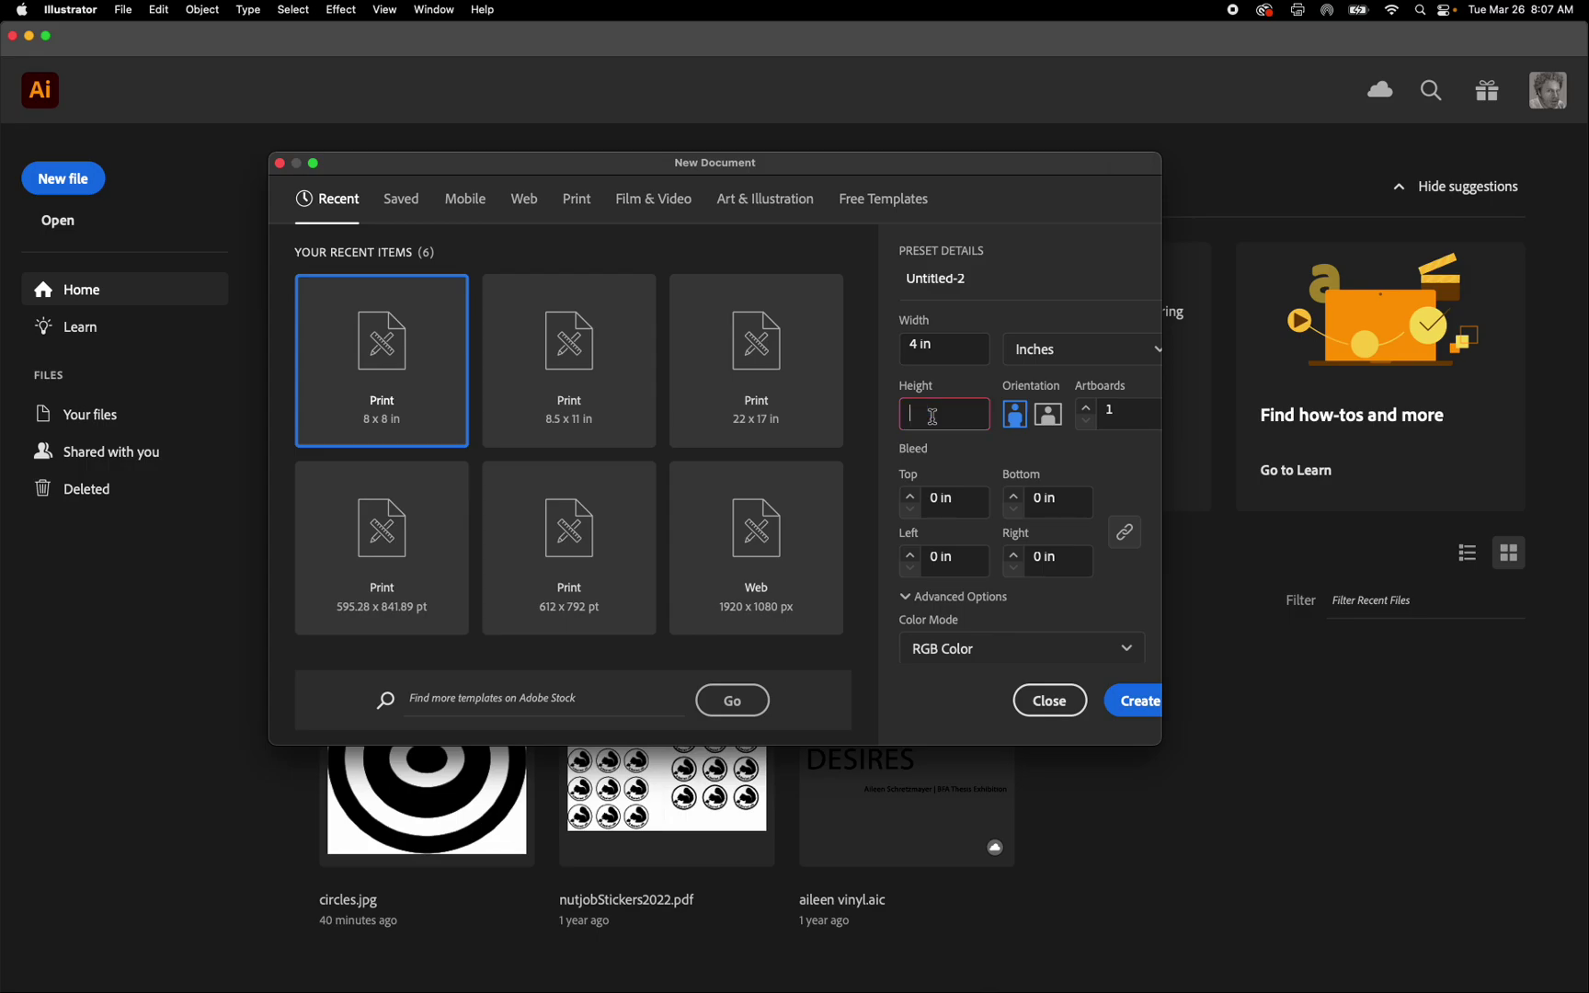
text(4)
key(Tab)
click(1141, 701)
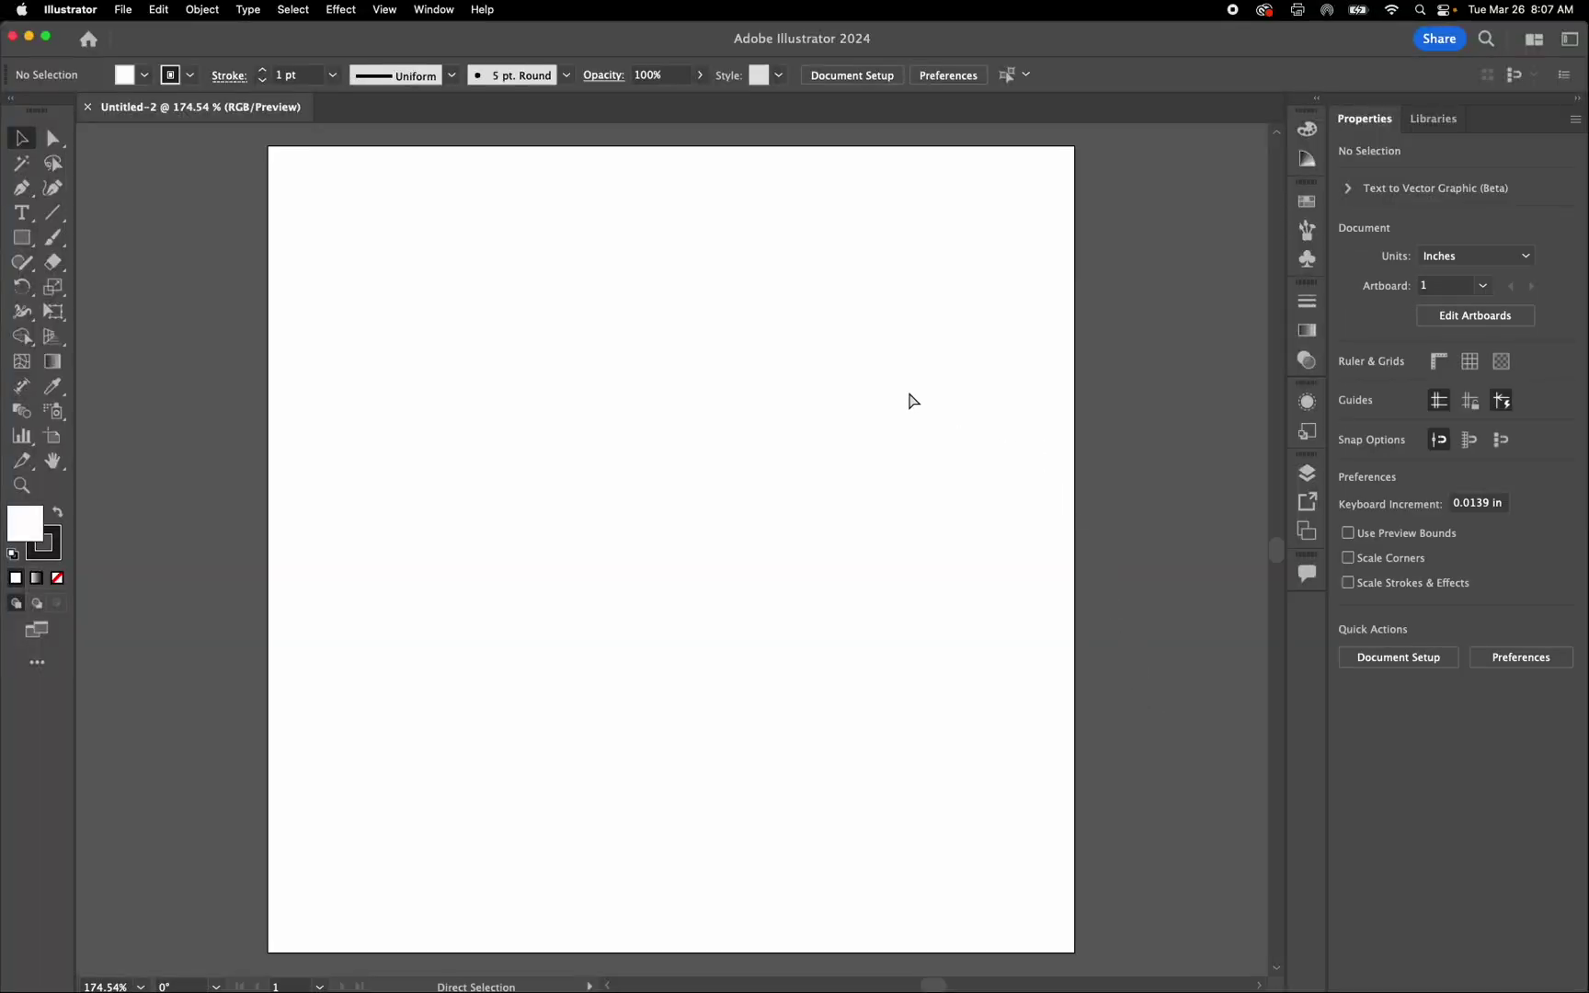
- Show the rulers around the blank artboard
key(super+r)
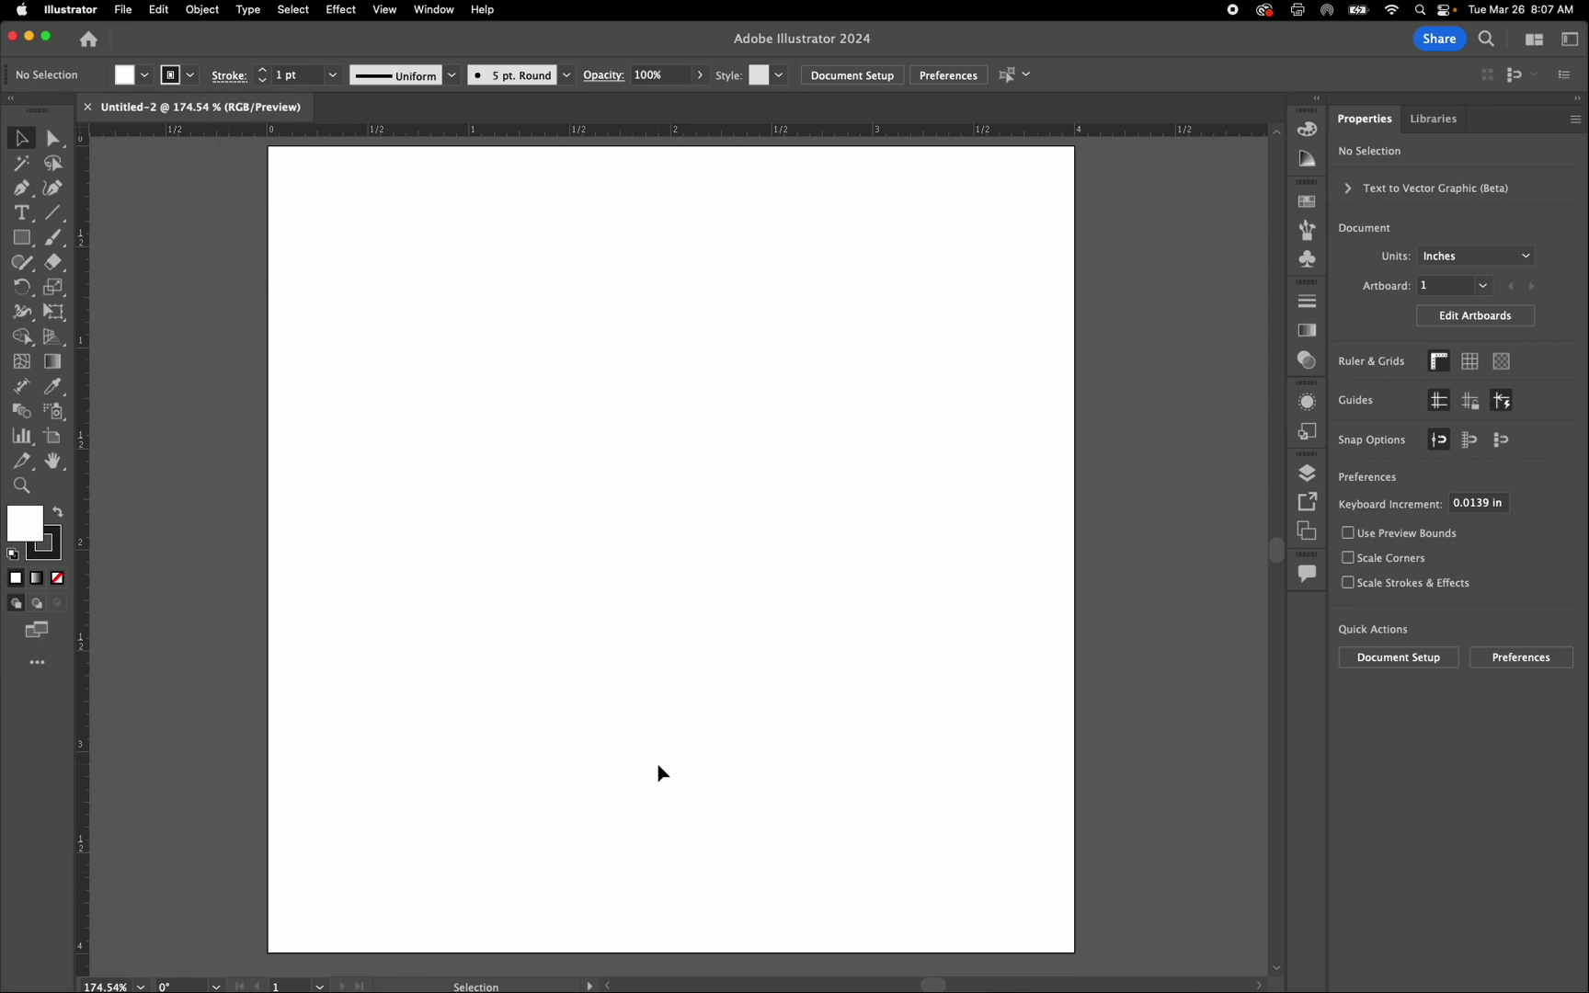
scroll(657, 763, down, 1)
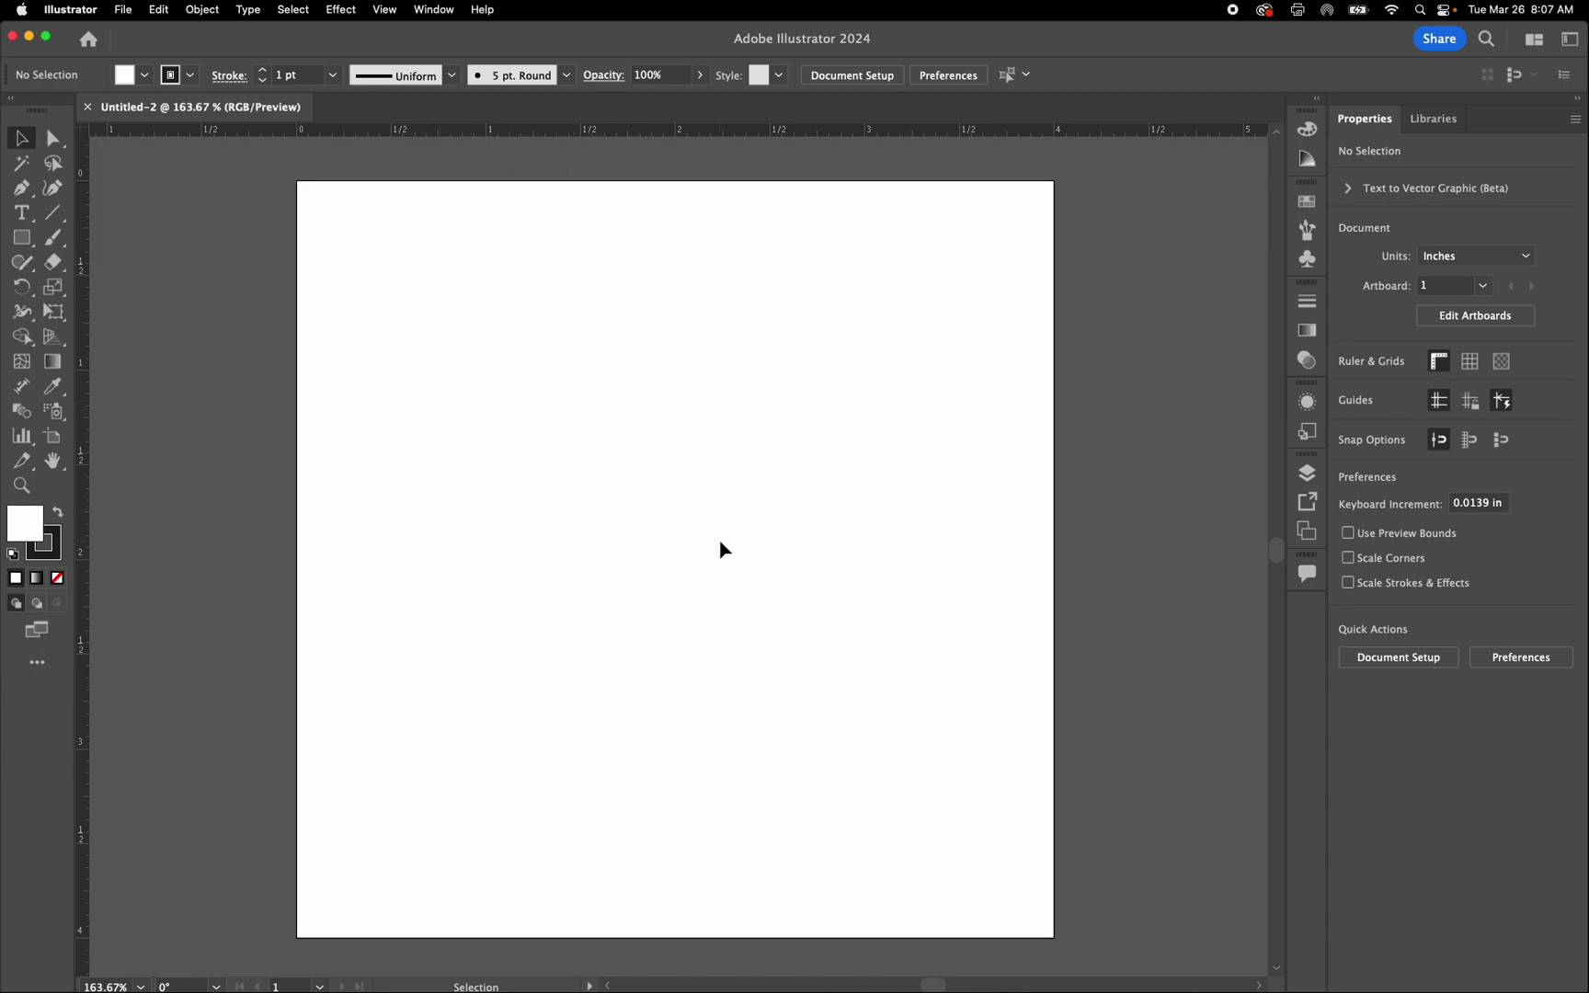
scroll(720, 549, down, 1)
scroll(720, 549, right, 1)
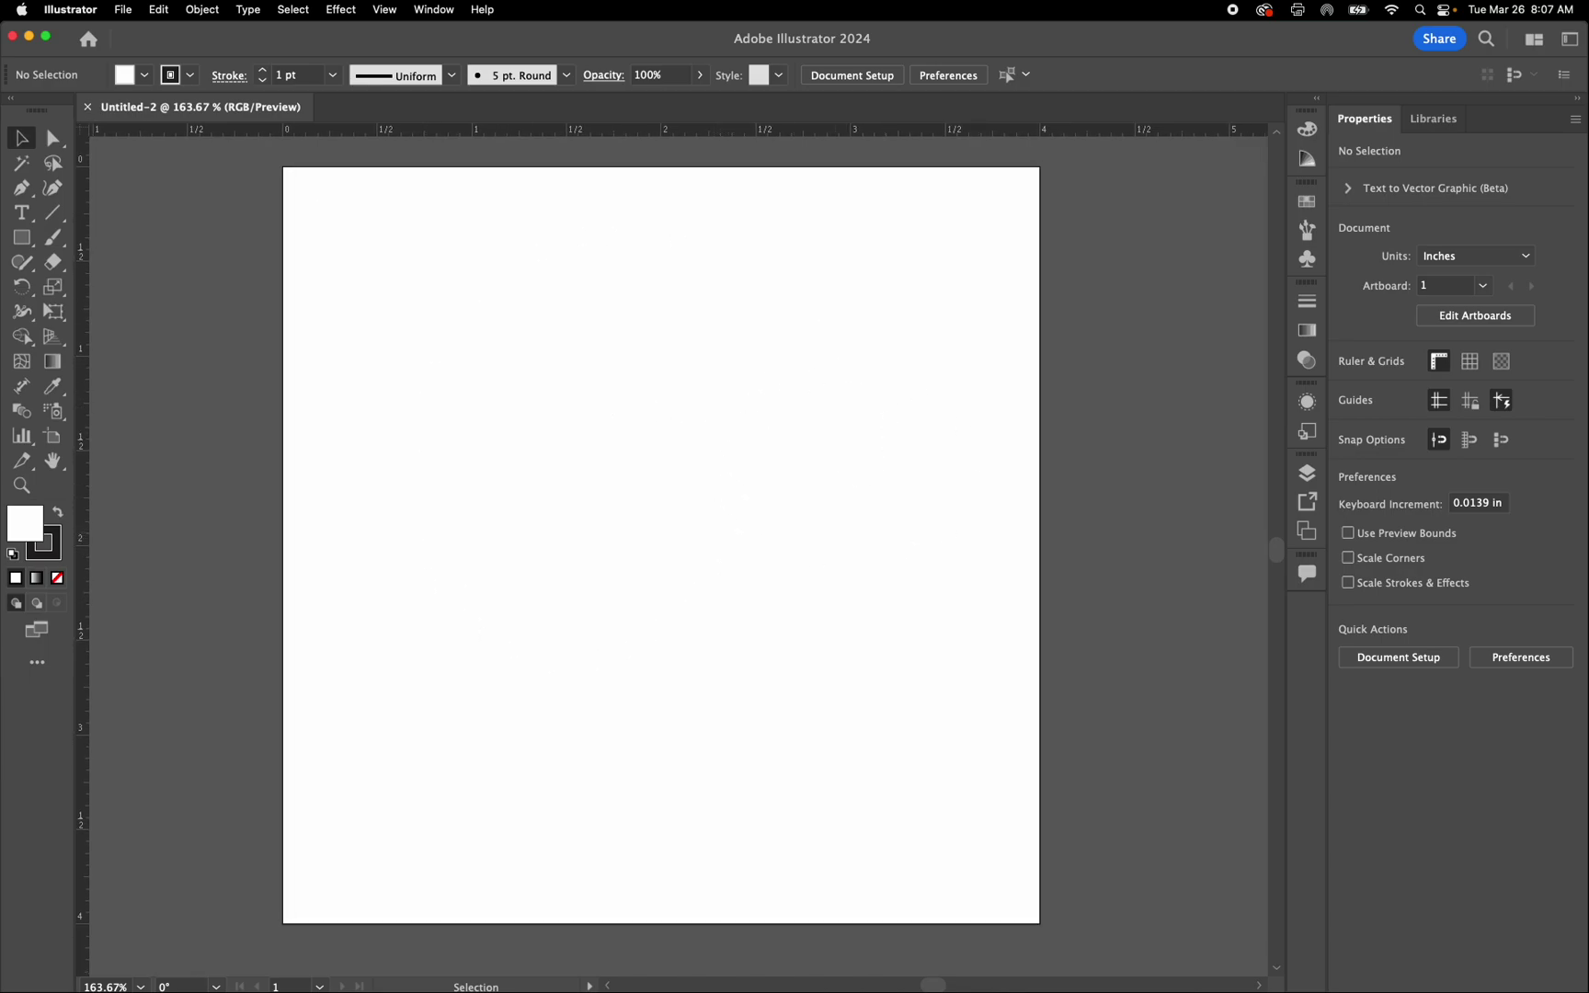
- Place the head silhouette screenshot from the Desktop folder into the document and position it over the artboard
key(super+Tab)
key(super+Tab)
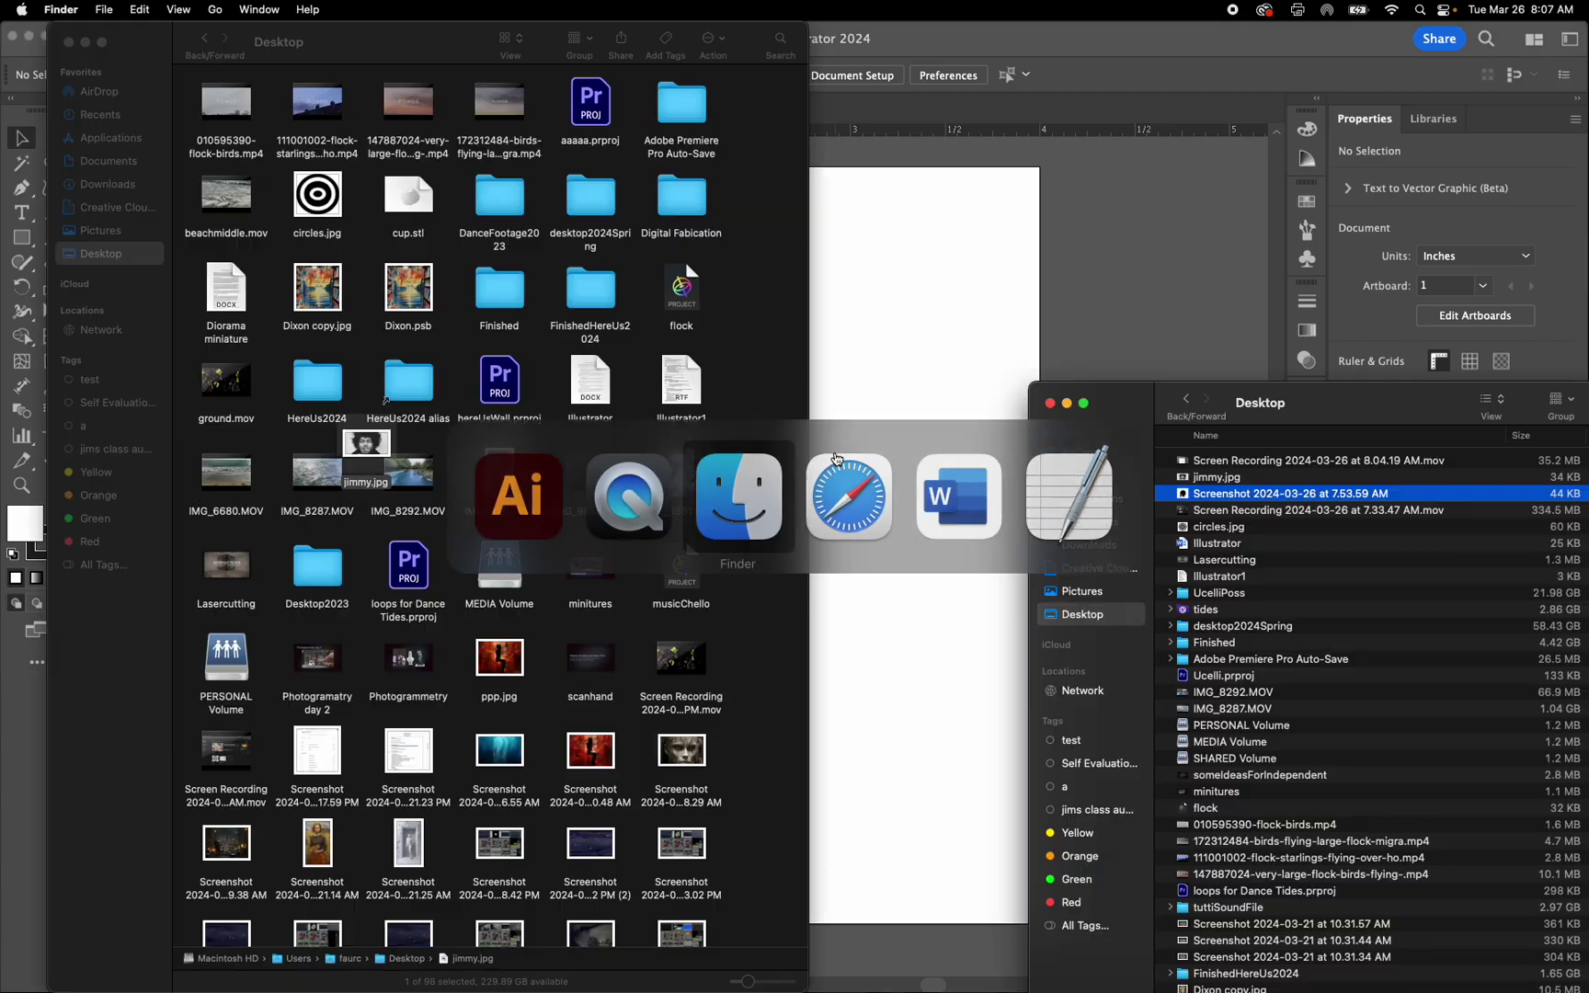
drag(1221, 505, 860, 504)
scroll(860, 506, down, 5)
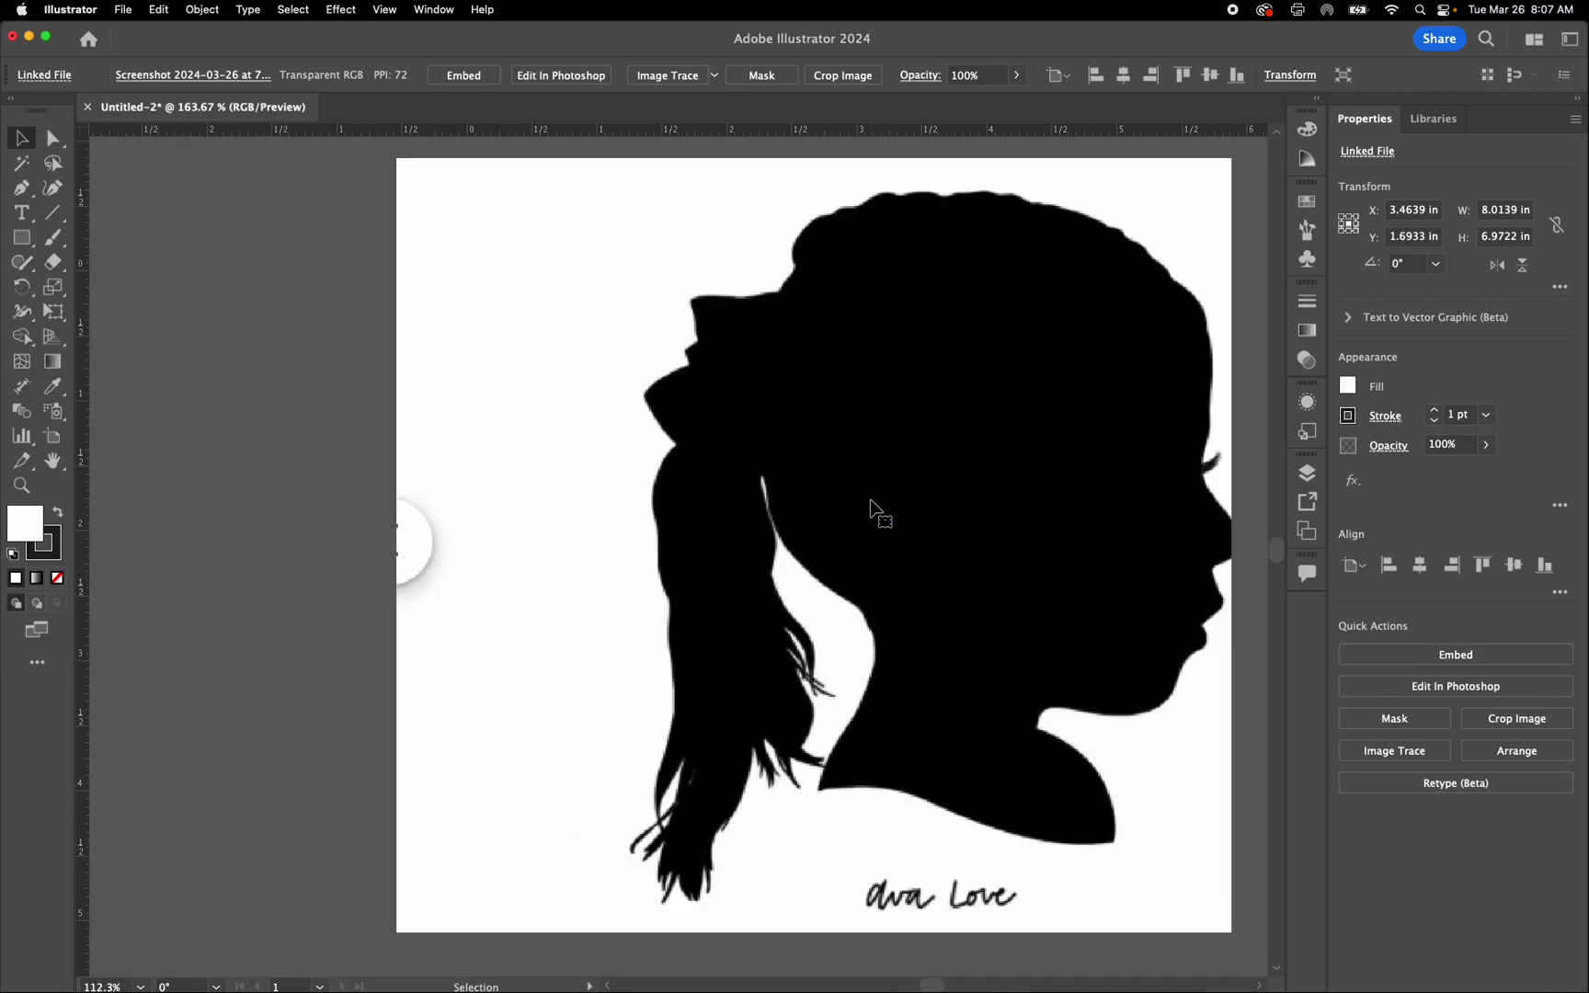
drag(975, 511, 840, 566)
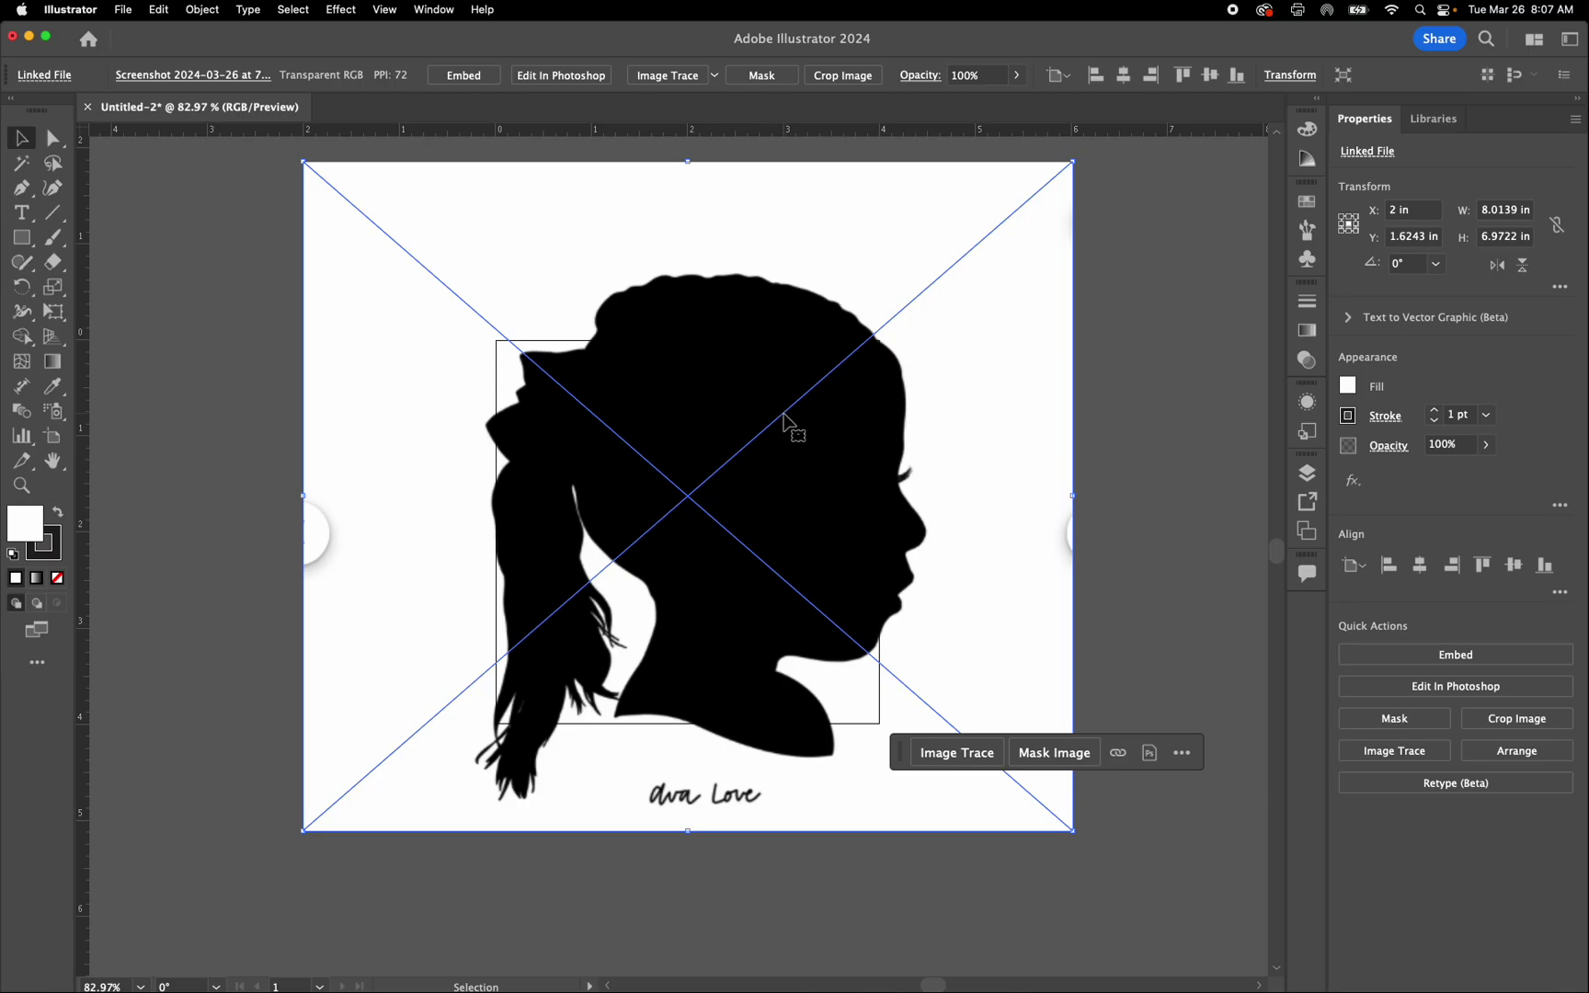
drag(782, 394, 796, 457)
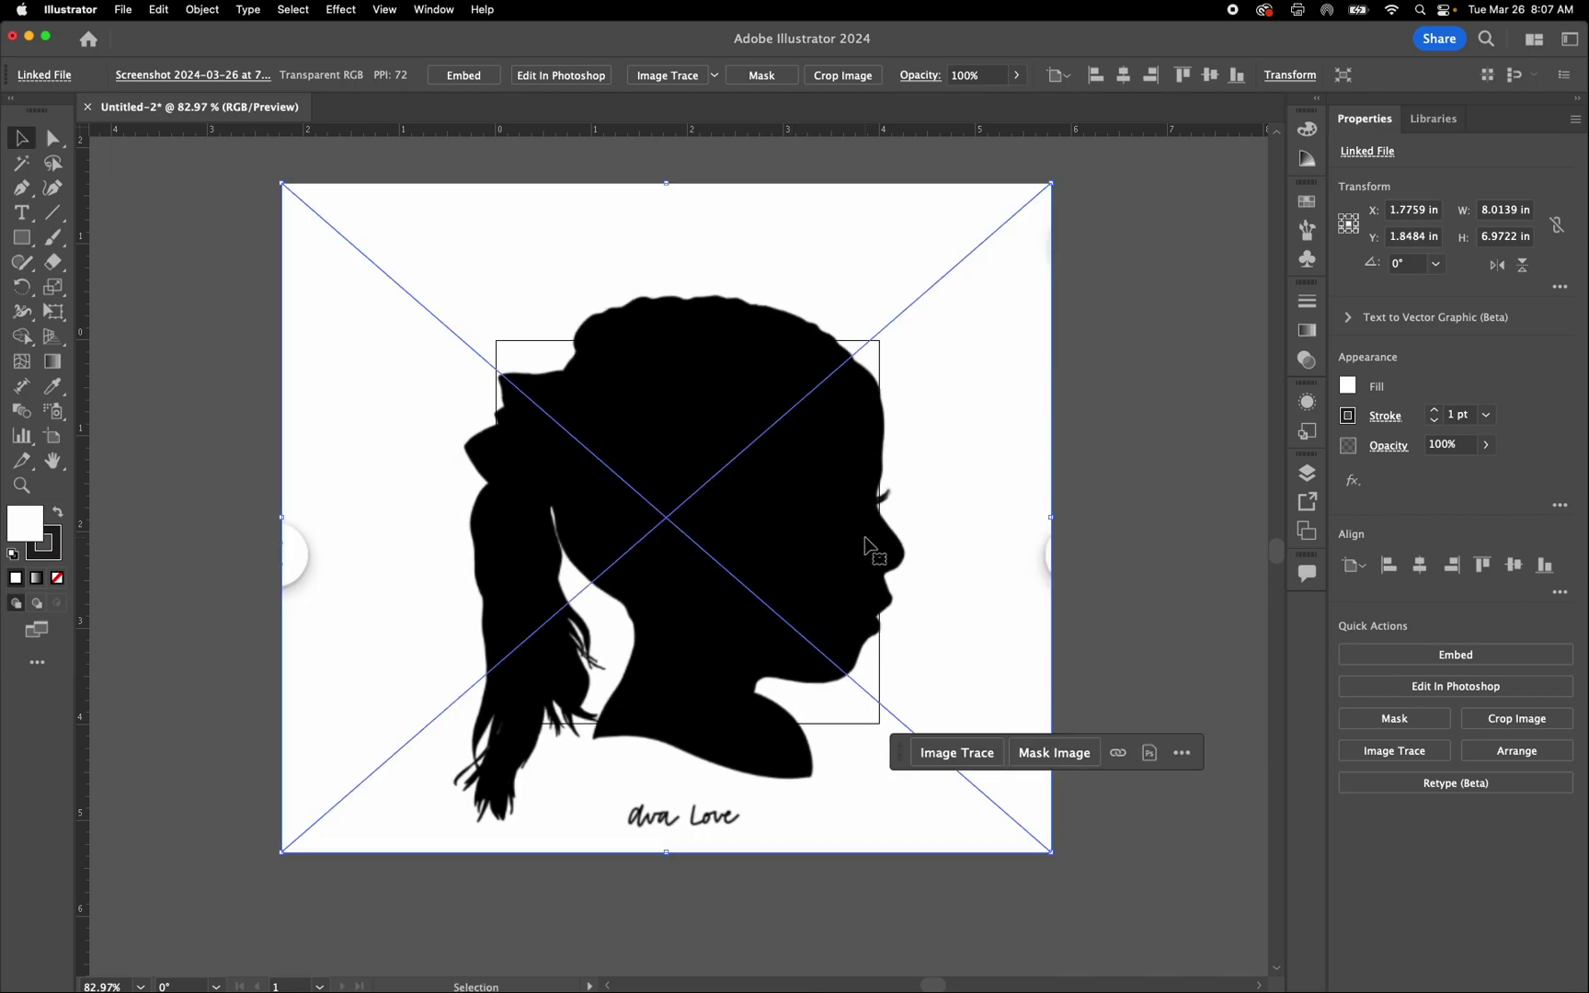
- Scale the placed silhouette image proportionally to about 5.91 by 5.14 in, with the head filling most of the artboard
scroll(869, 550, up, 5)
scroll(862, 529, up, 4)
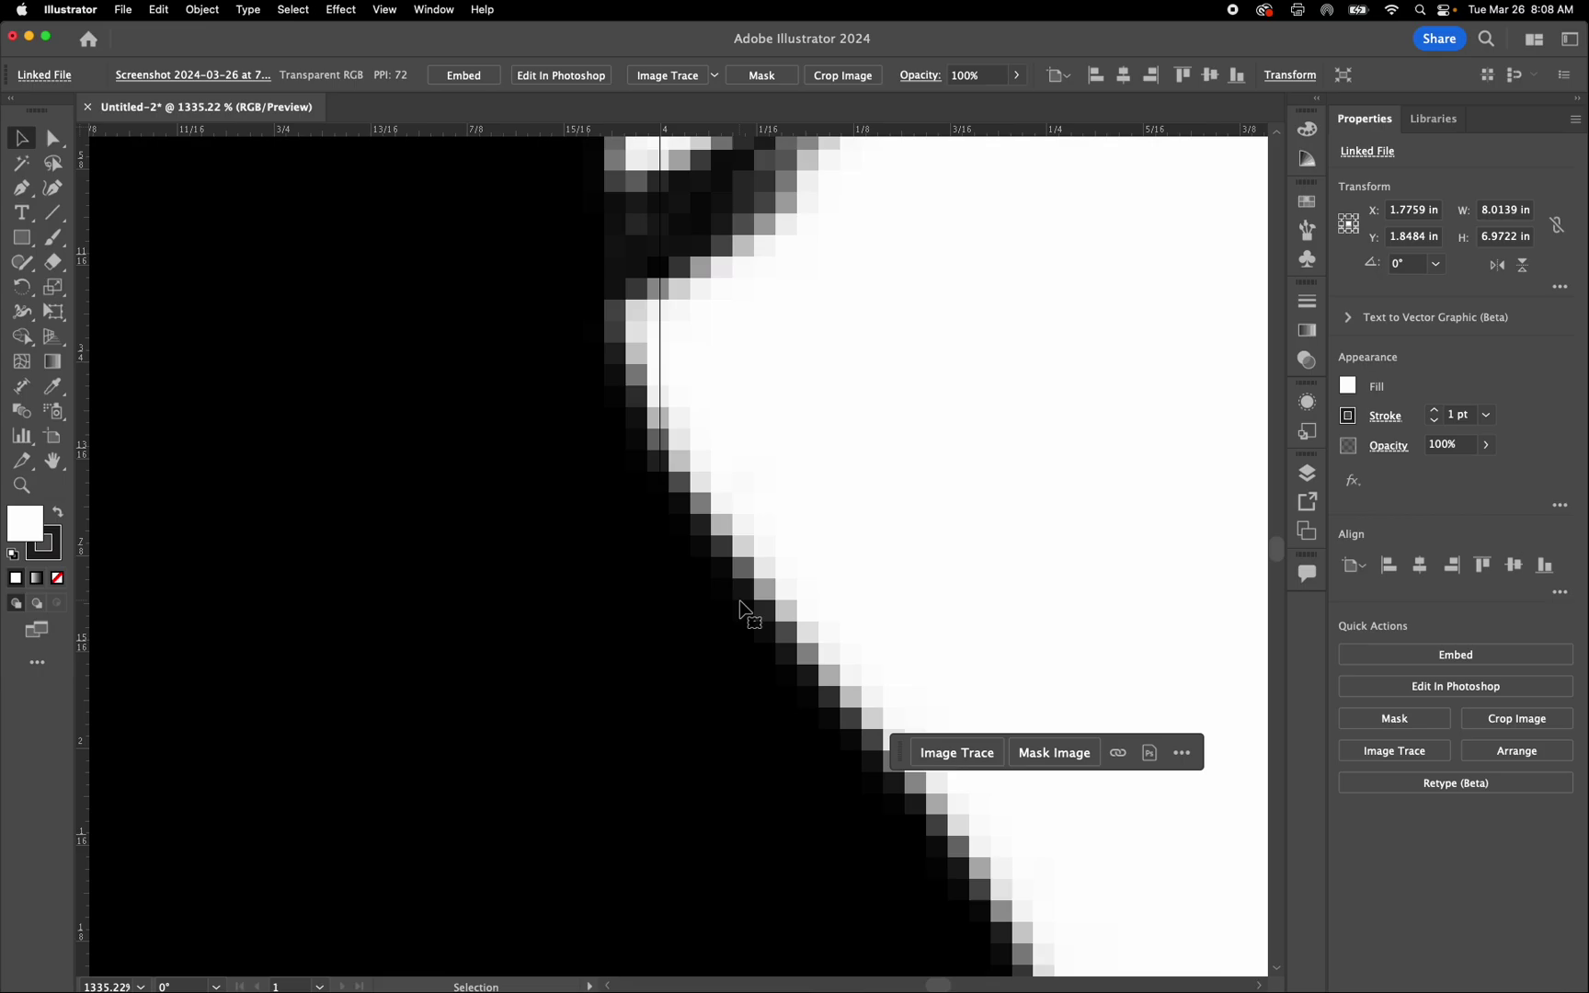
scroll(740, 602, down, 6)
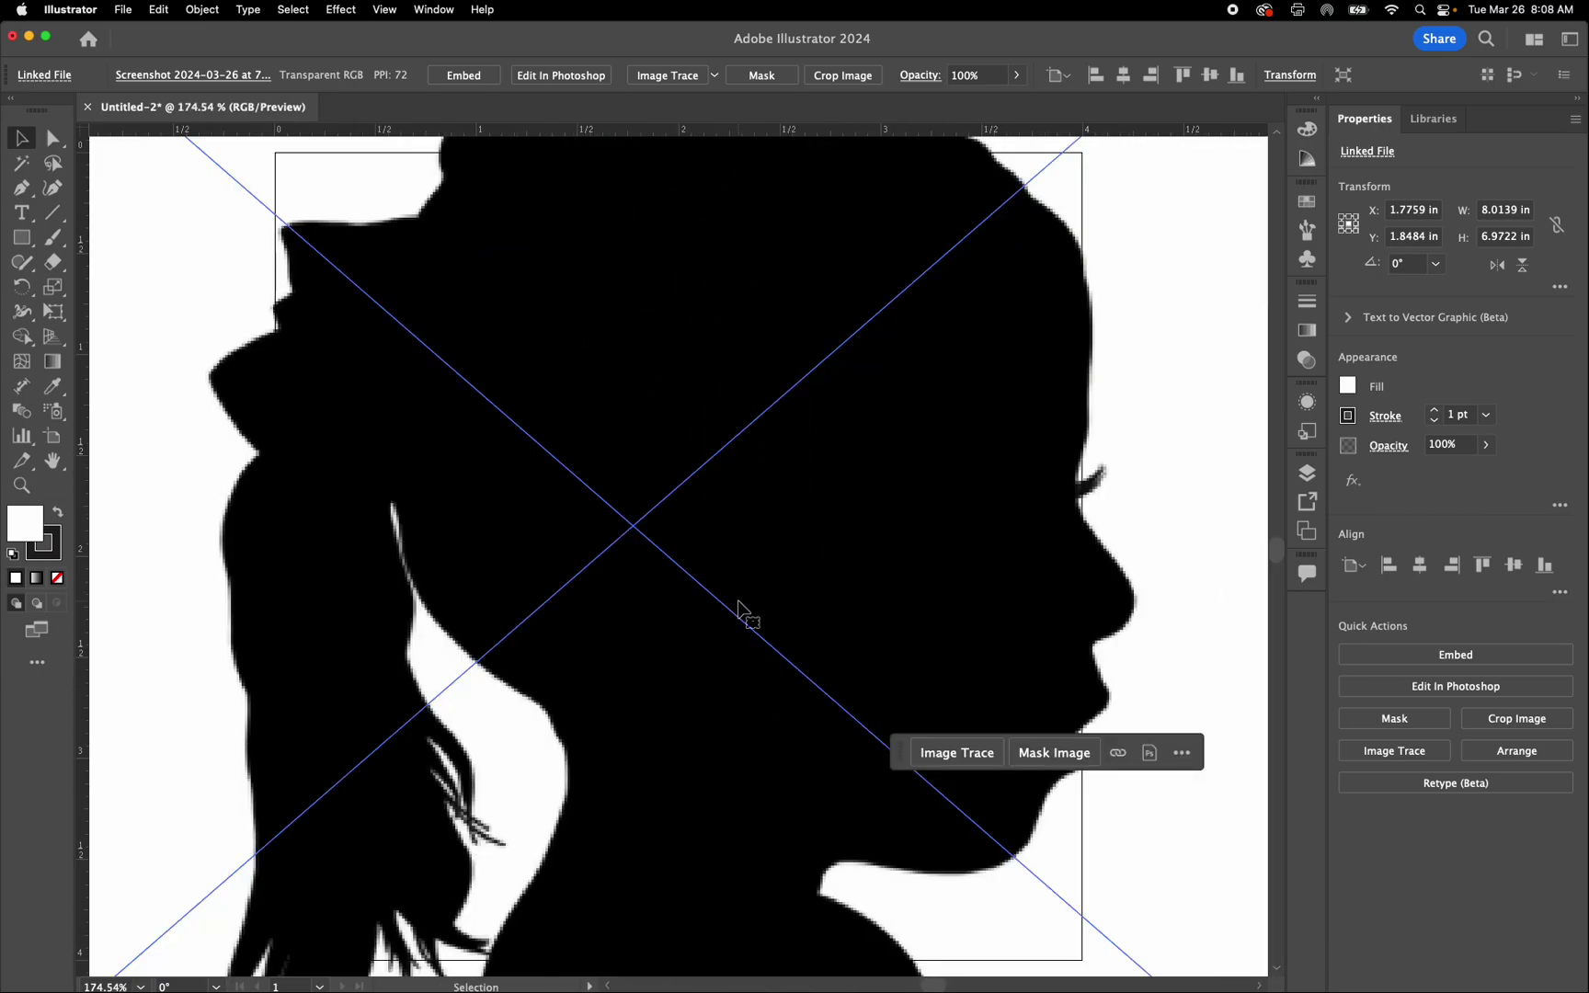
scroll(741, 603, down, 3)
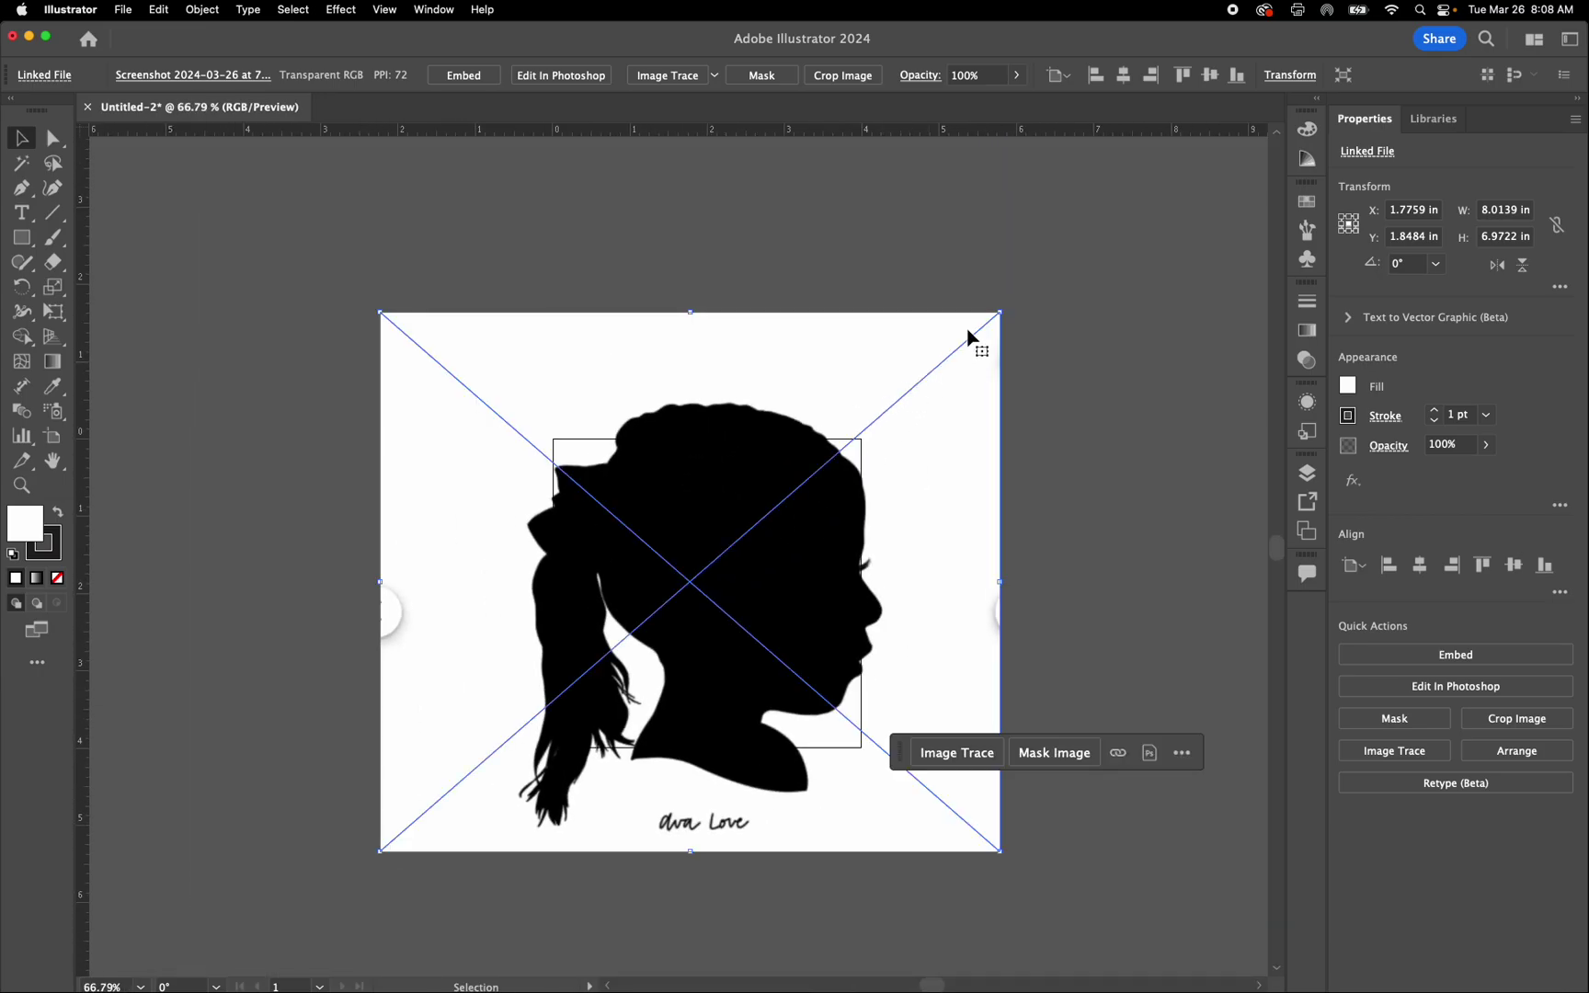
drag(1000, 313, 817, 477)
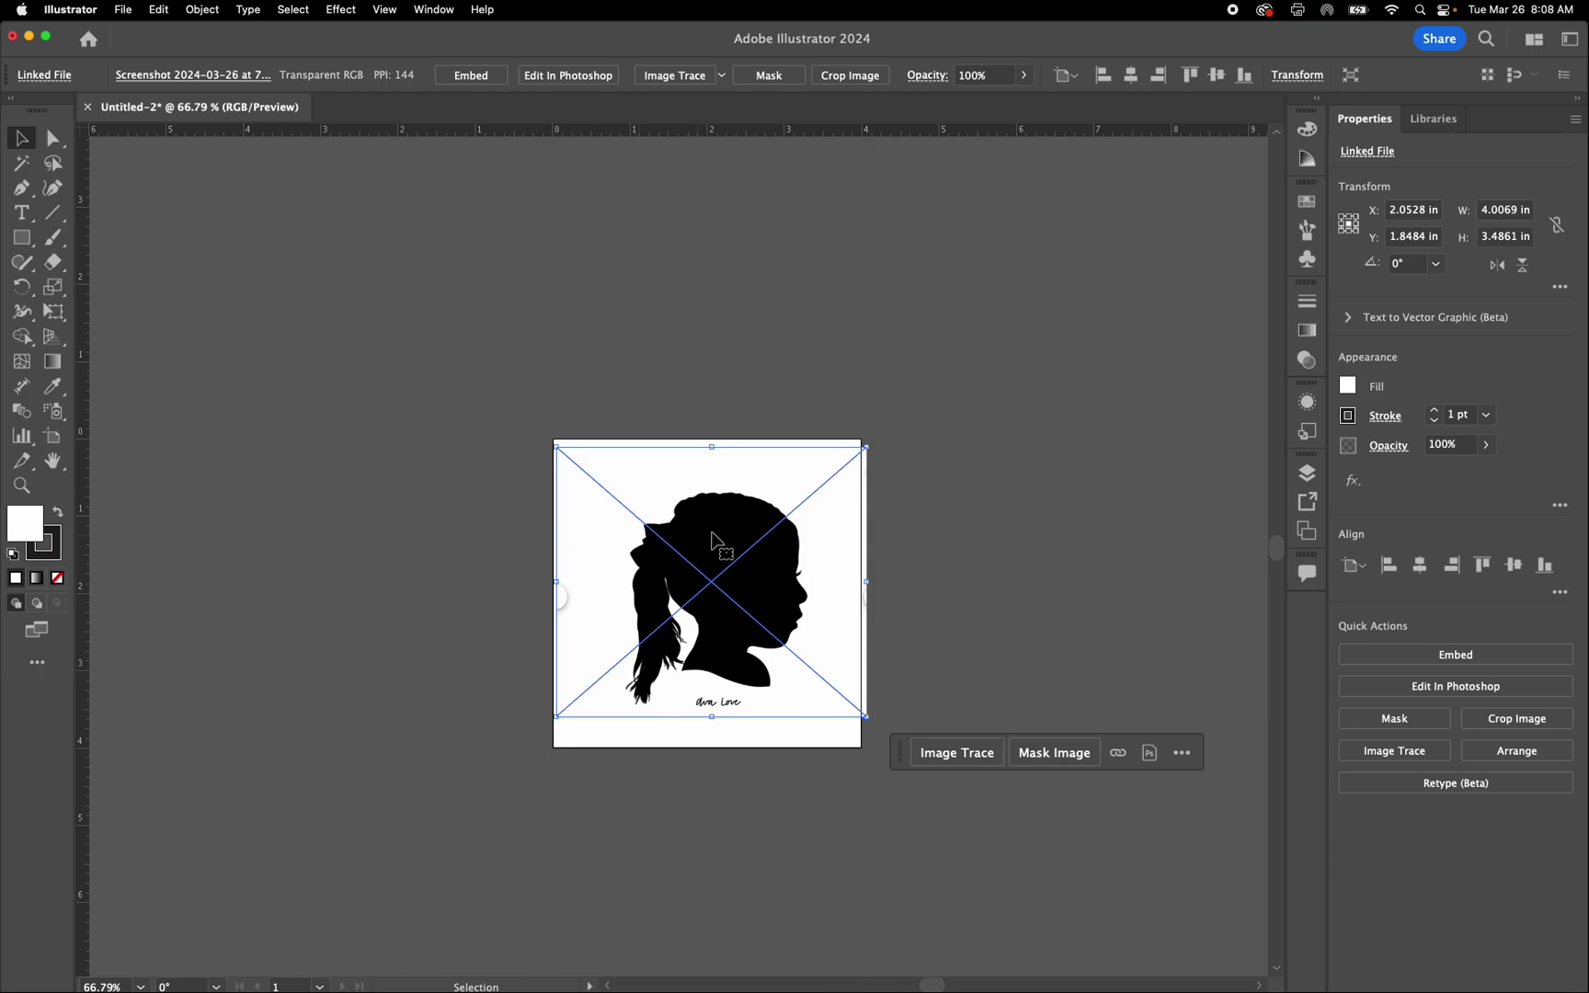
scroll(717, 542, up, 5)
scroll(713, 538, down, 5)
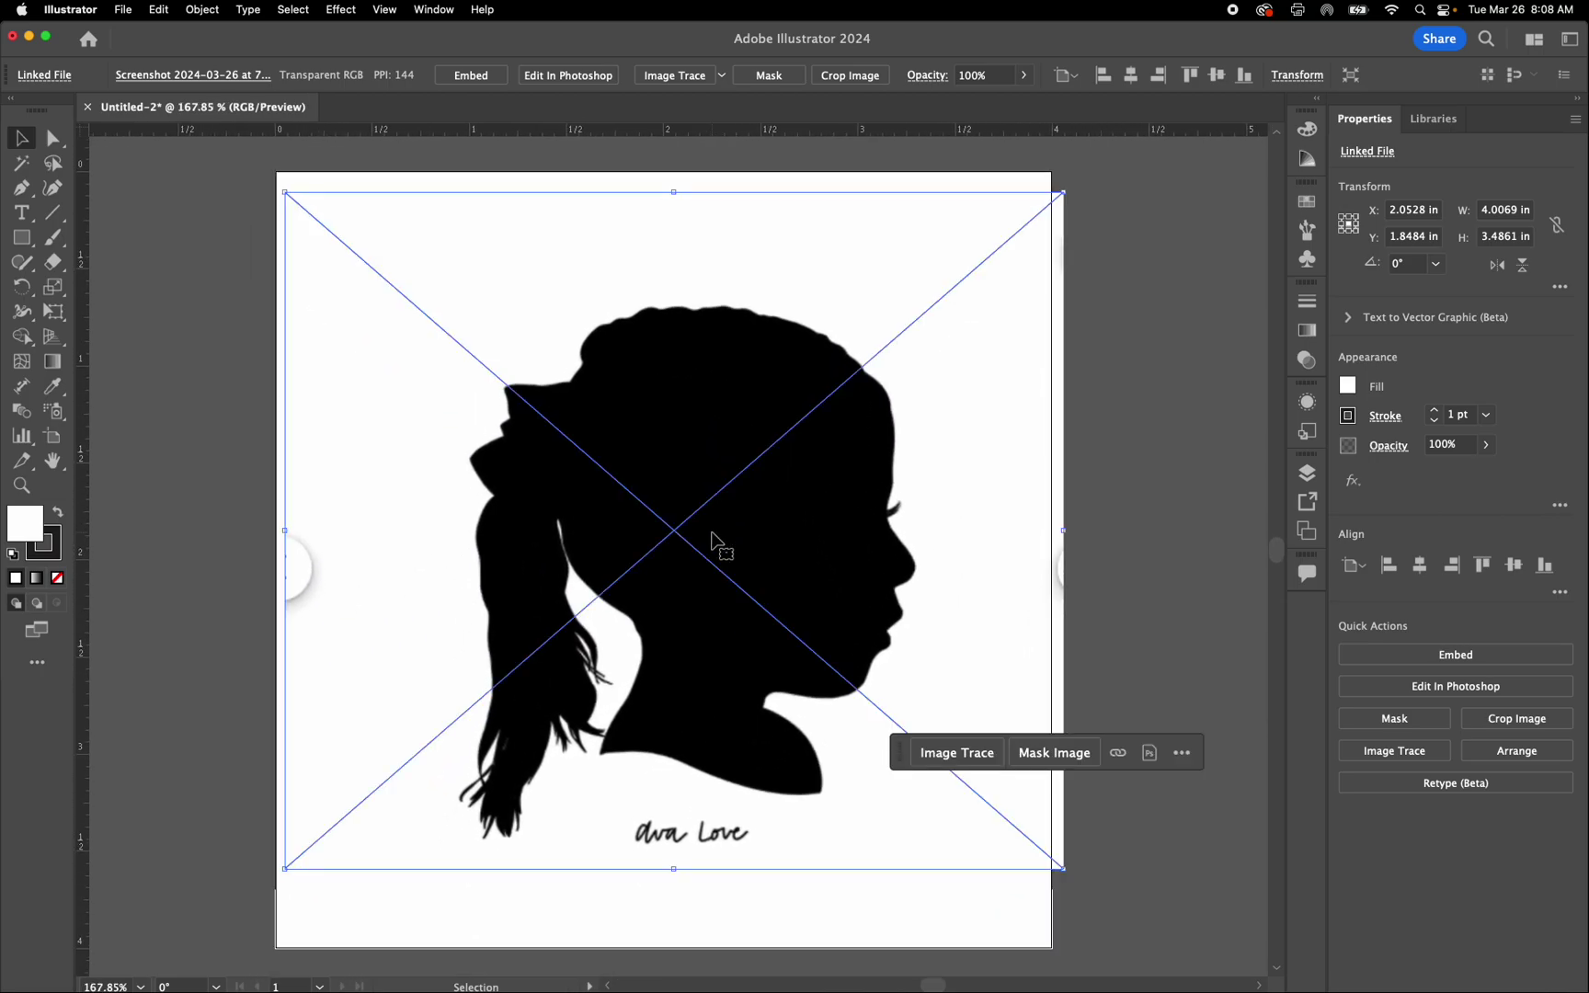
drag(698, 736, 704, 874)
scroll(703, 864, up, 3)
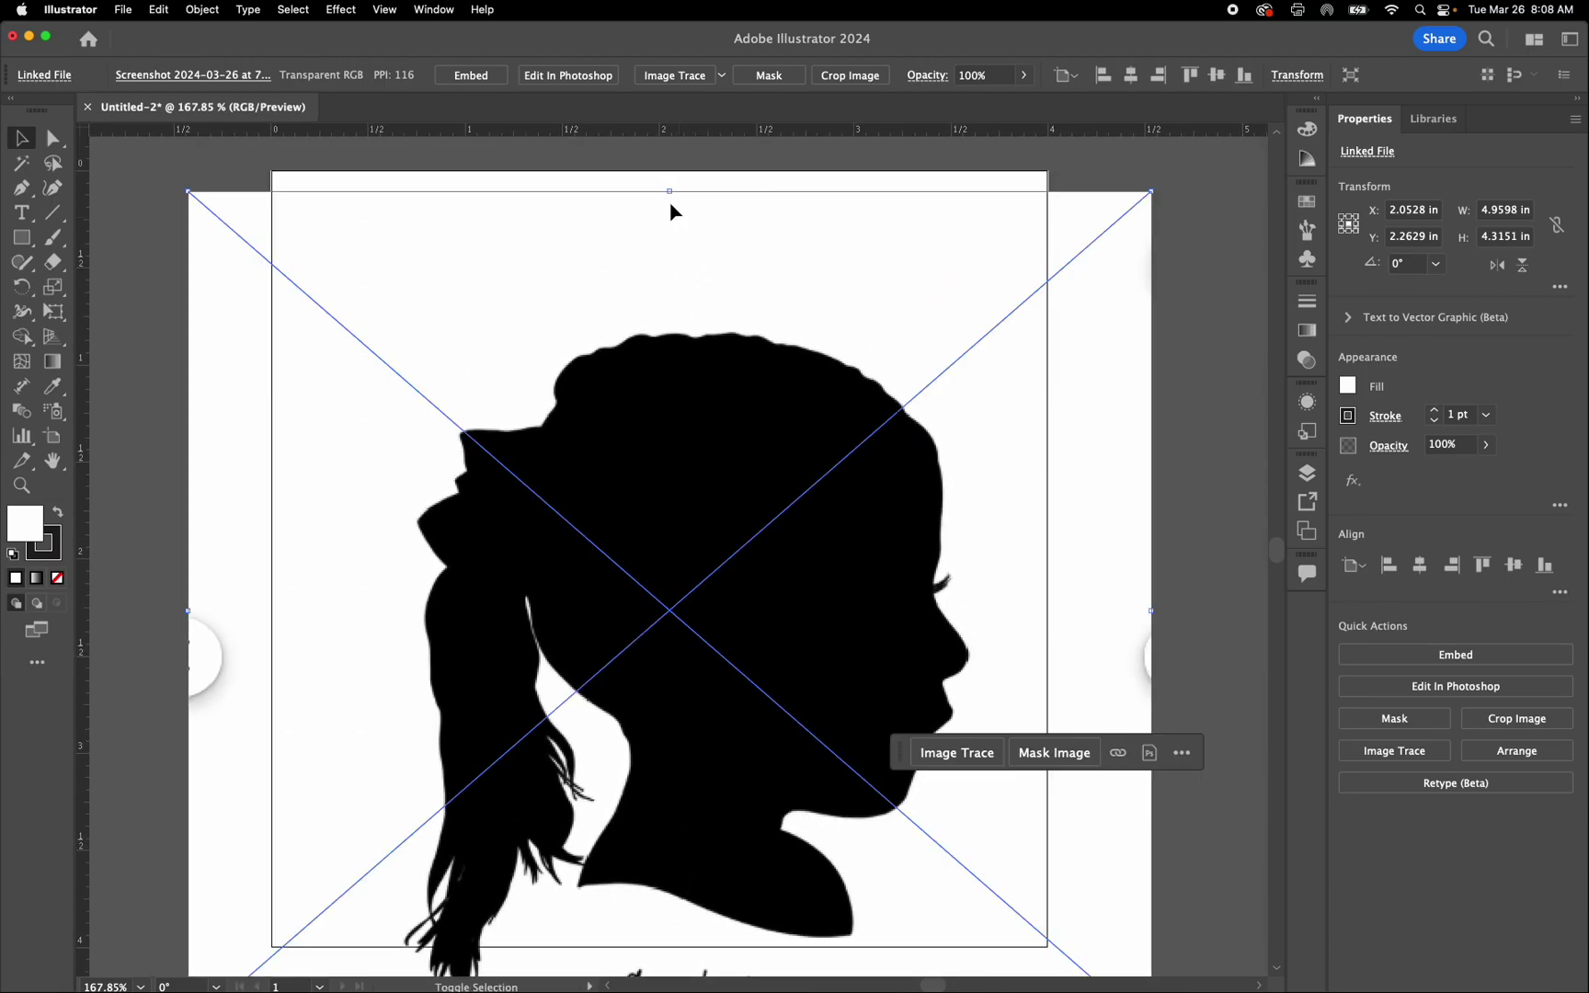
mouse_move(671, 191)
mouse_down()
mouse_move(676, 120)
mouse_move(625, 444)
mouse_up()
scroll(623, 441, down, 5)
scroll(623, 441, down, 5)
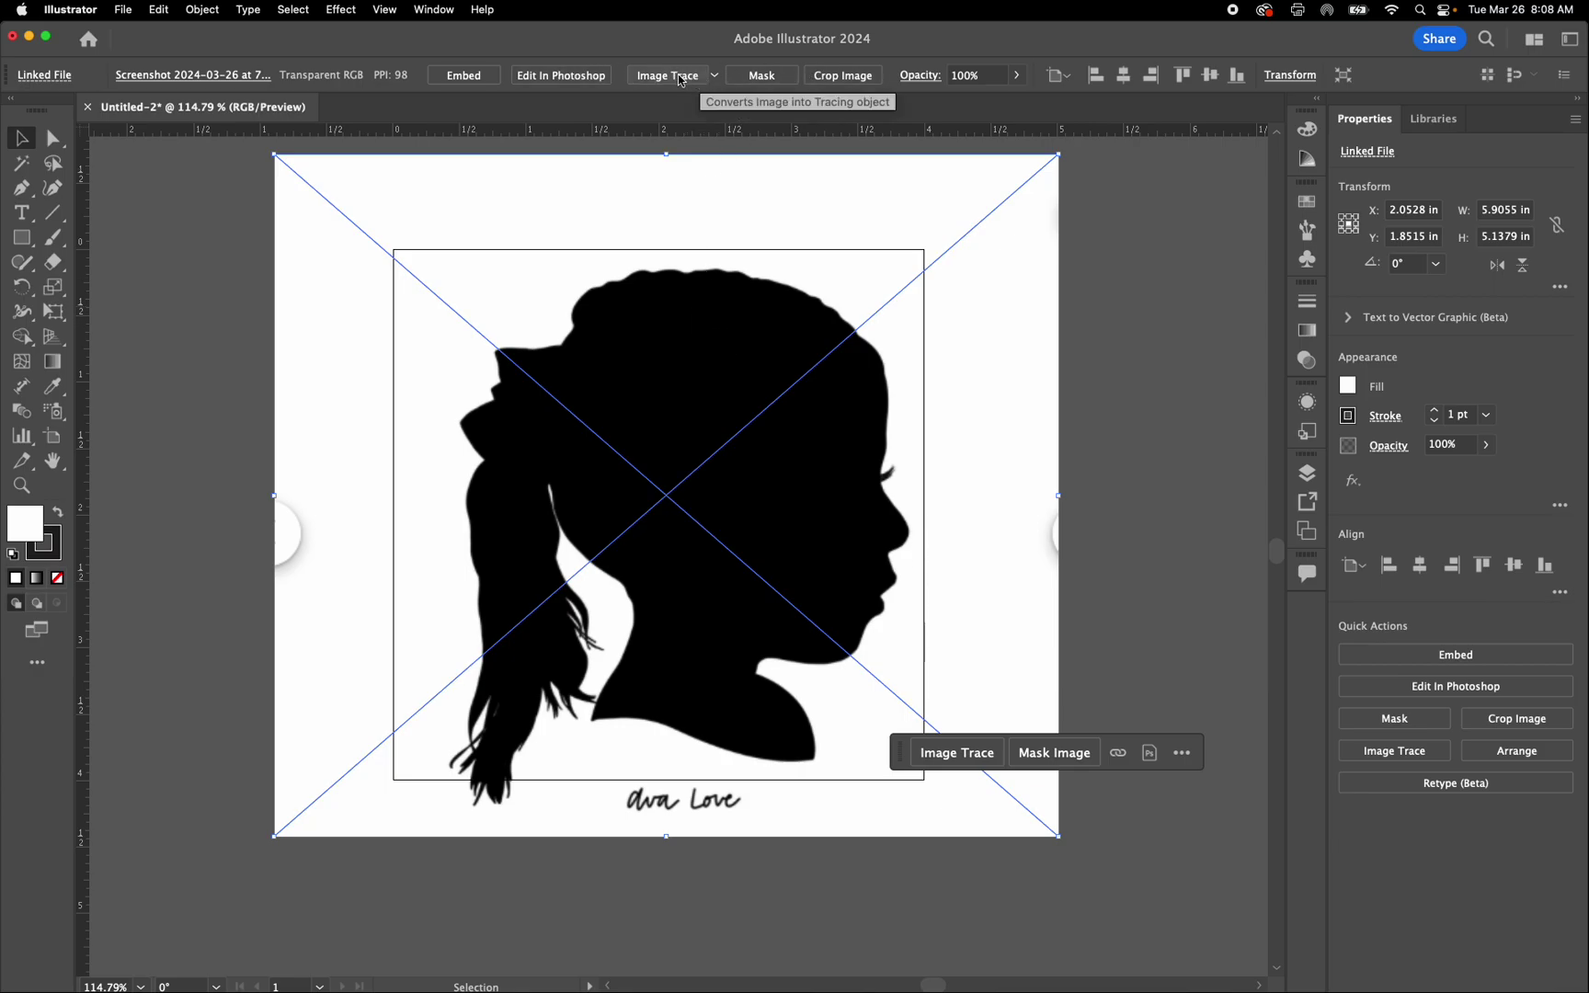
- Open the Image Trace settings, collapse their advanced options and place them clear of the silhouette
click(434, 10)
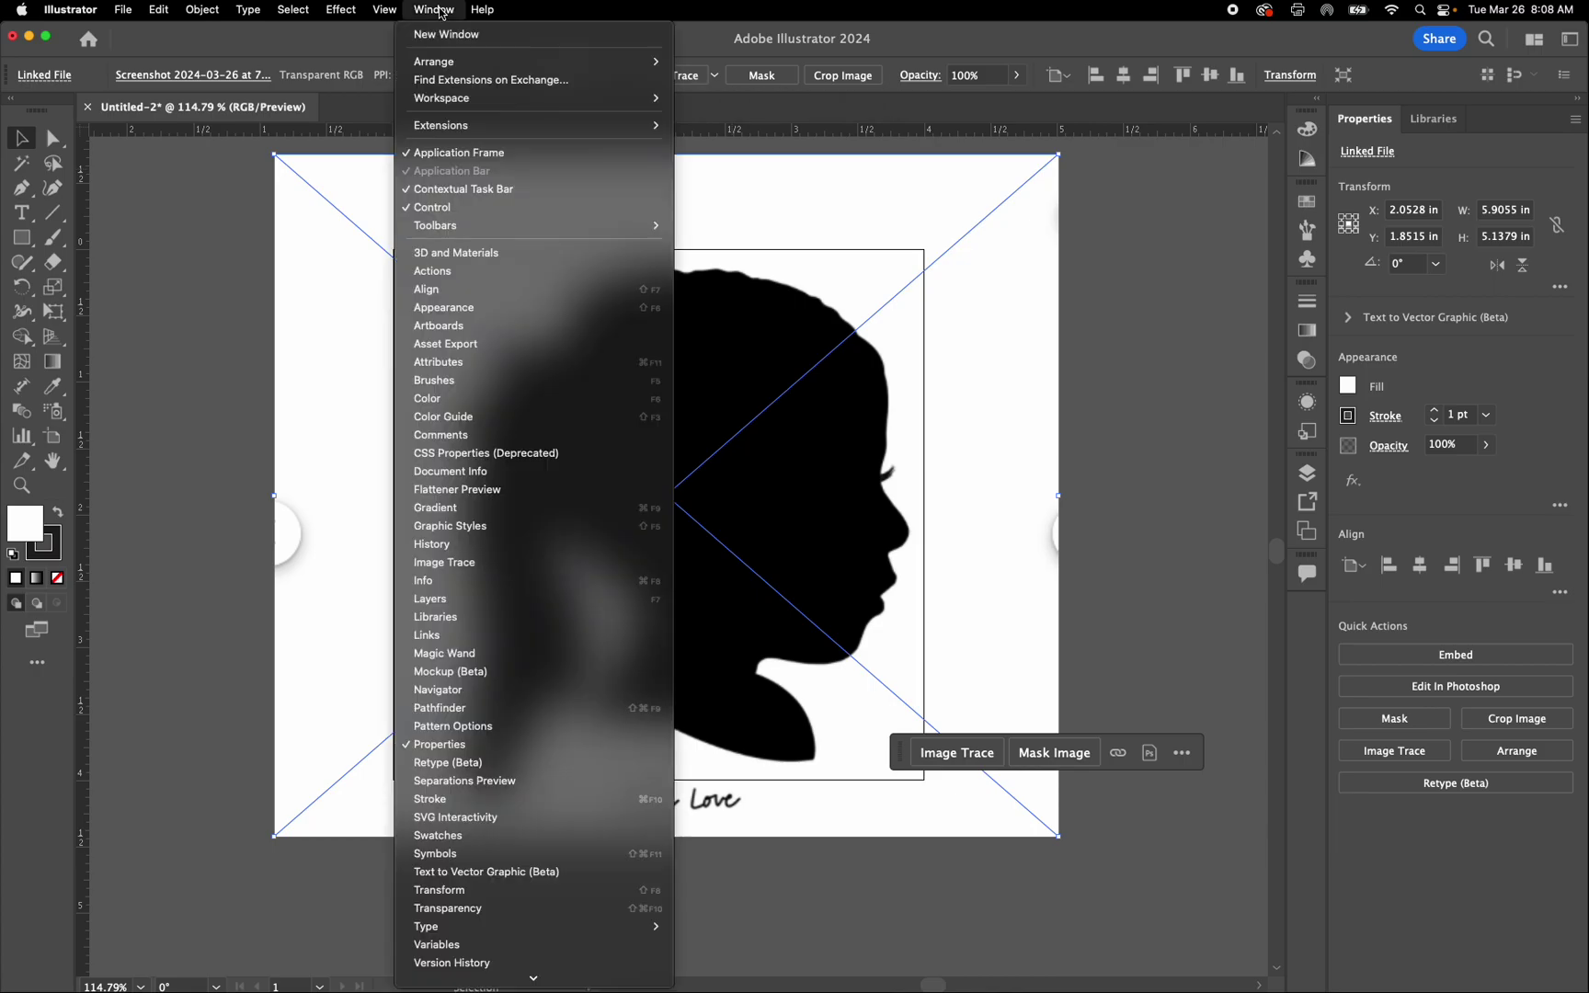
click(463, 564)
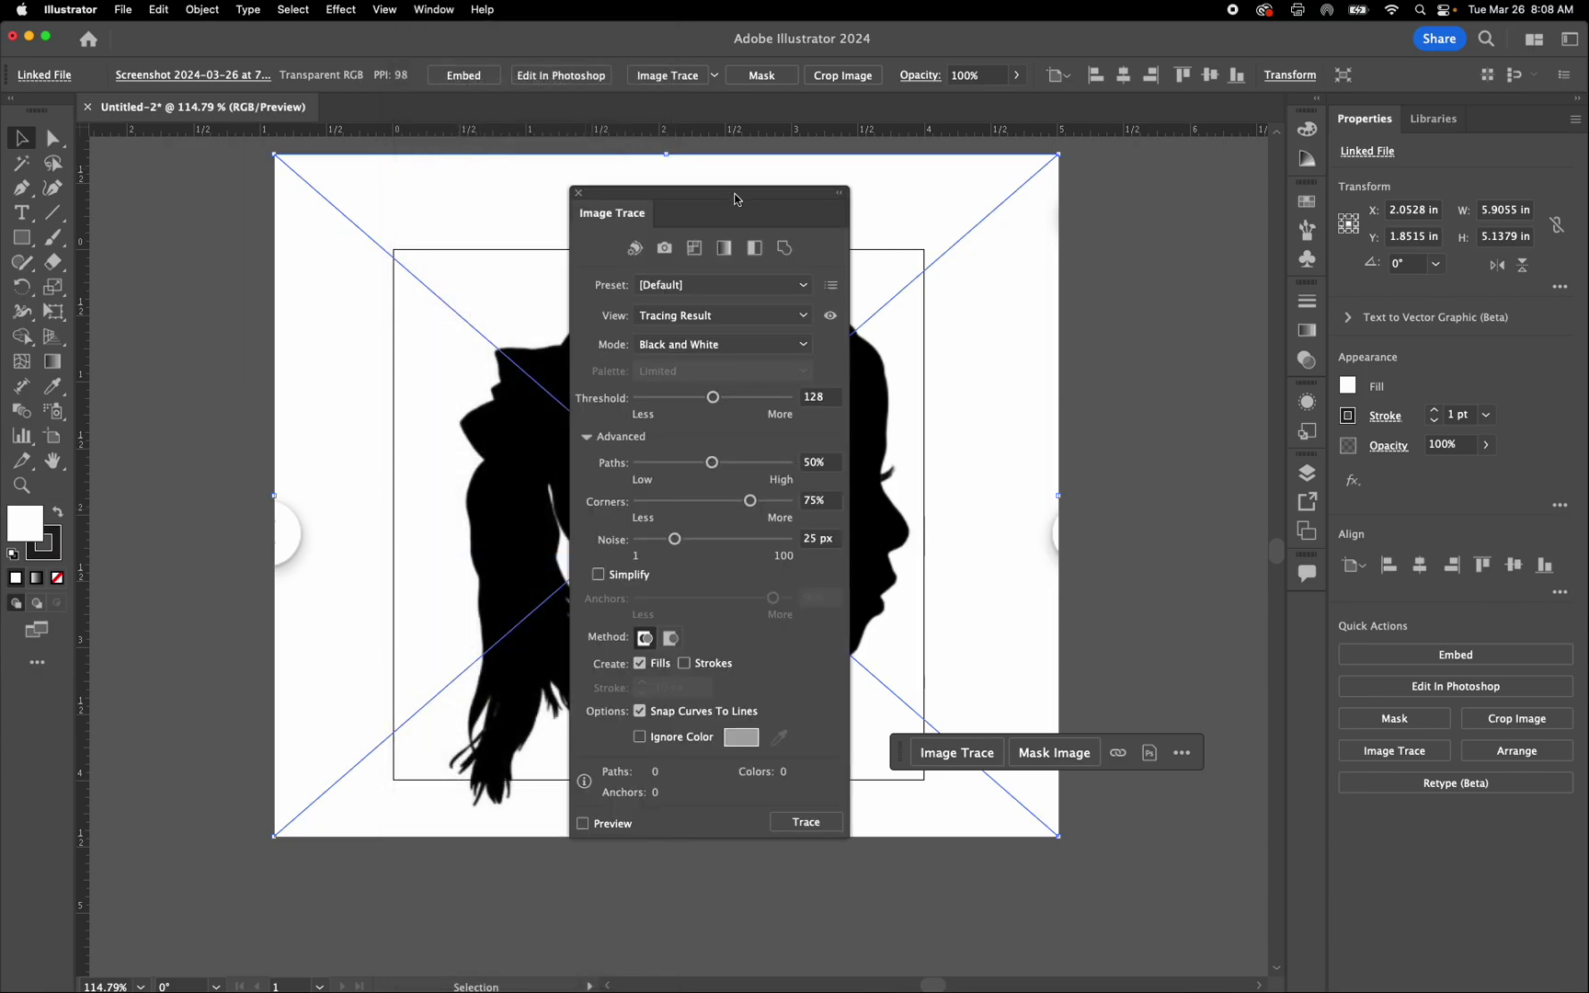
mouse_move(735, 199)
mouse_down()
mouse_move(741, 281)
mouse_move(1104, 231)
mouse_up()
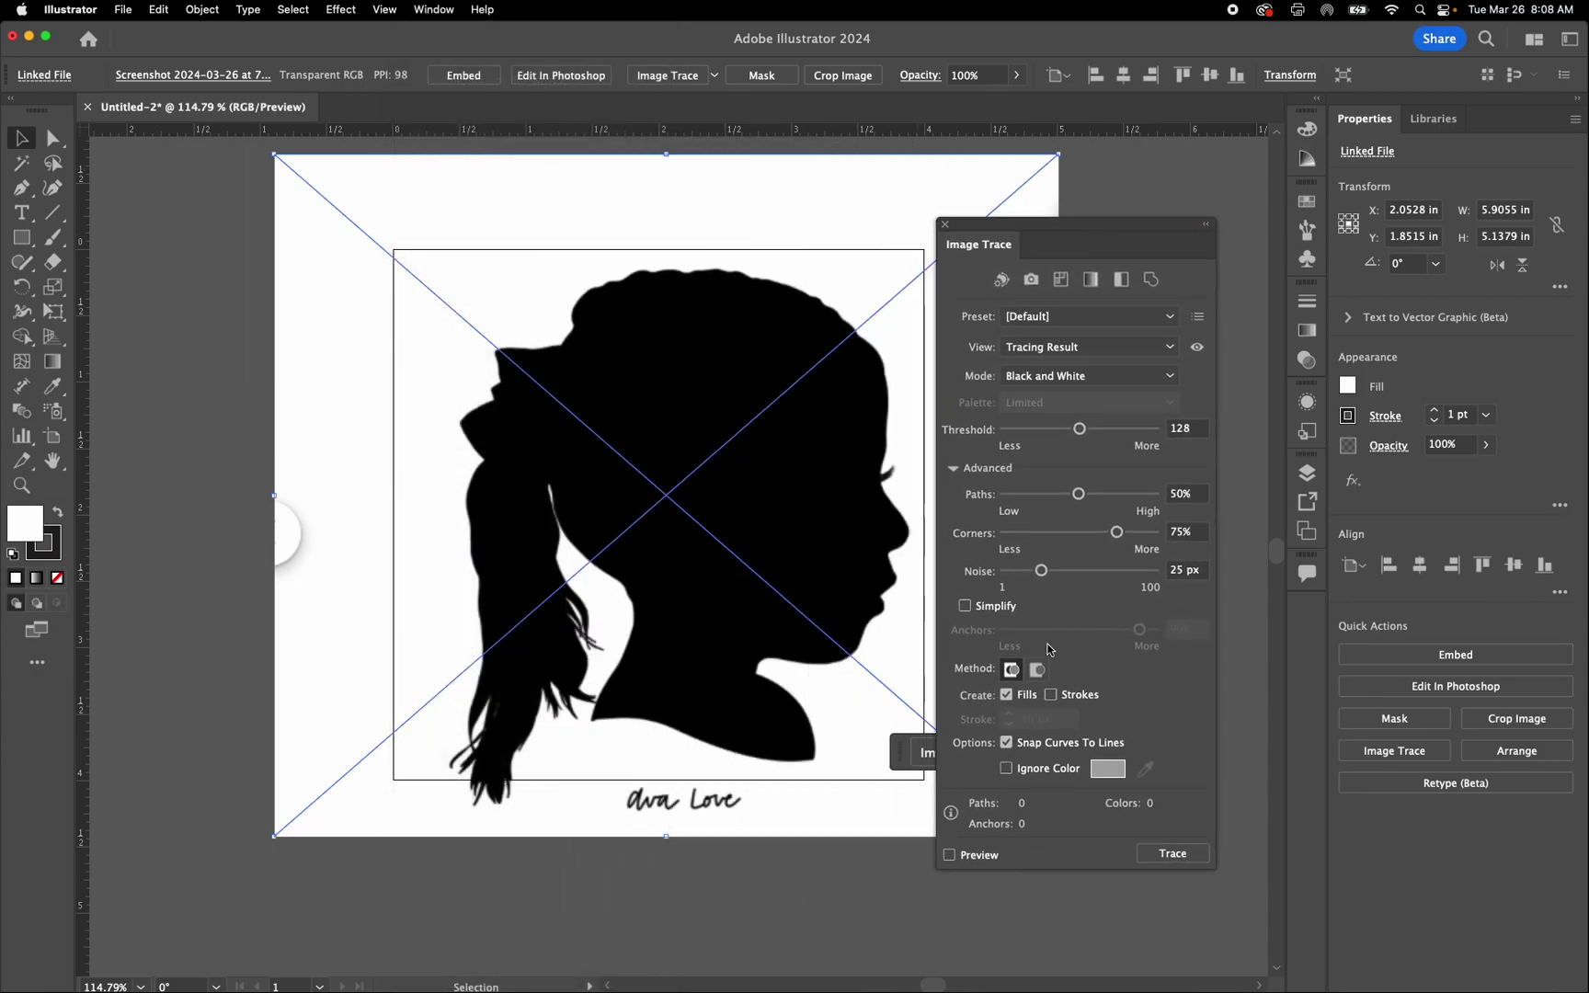
click(955, 468)
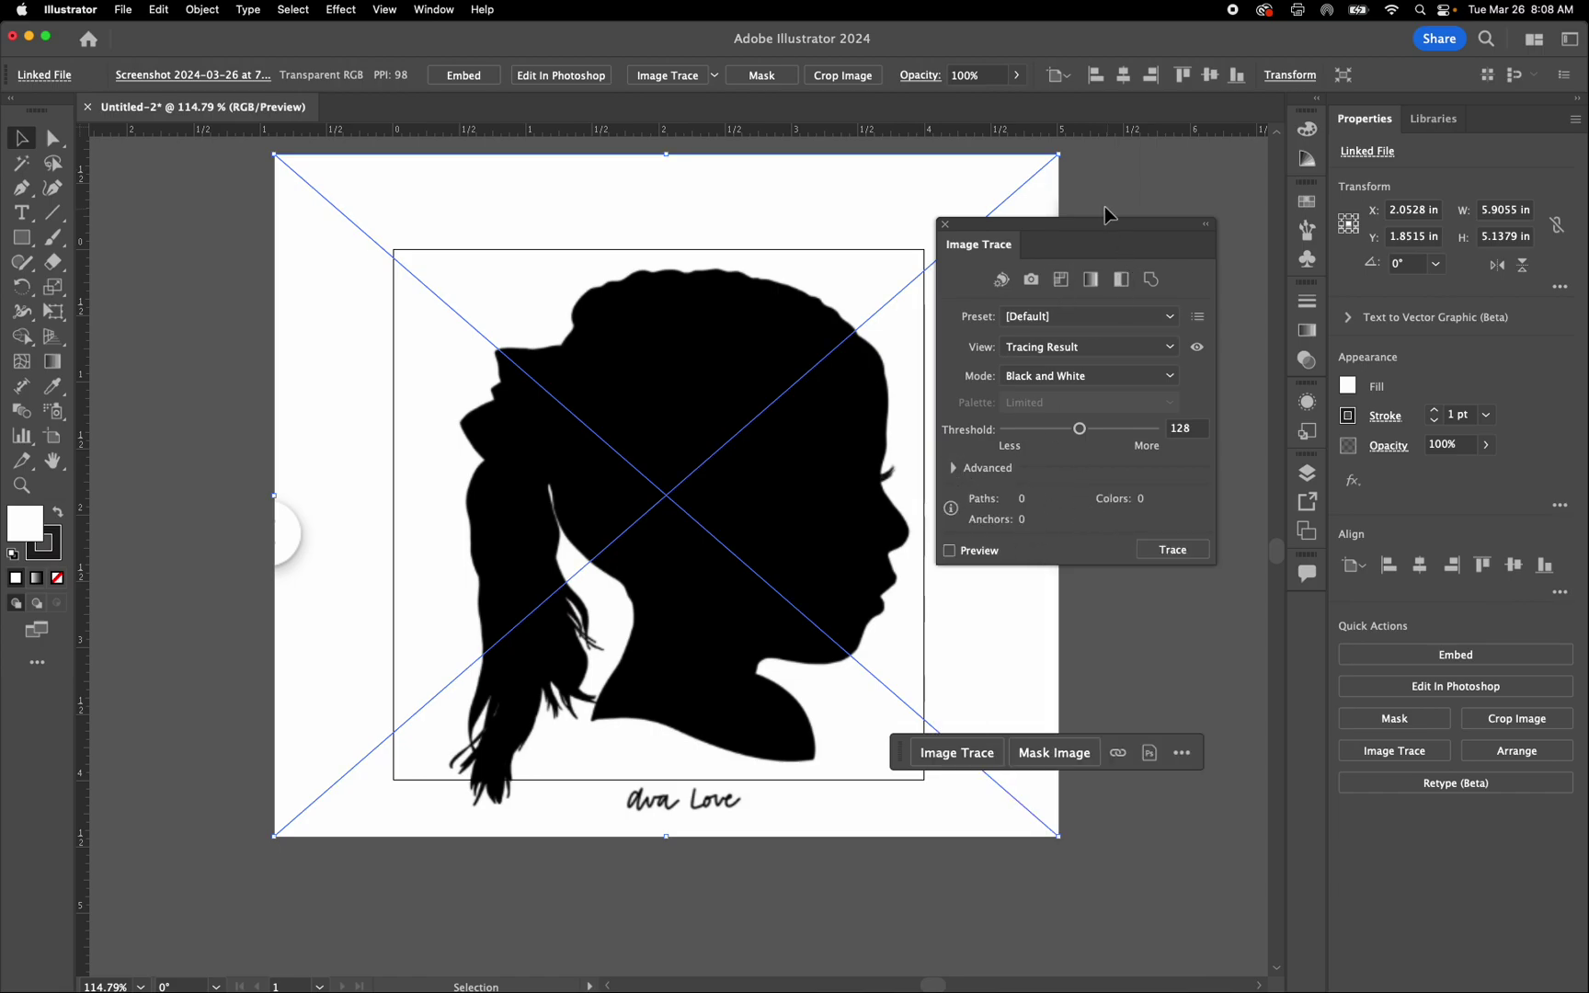
mouse_move(1098, 224)
mouse_down()
mouse_move(1135, 222)
mouse_move(1115, 222)
mouse_up()
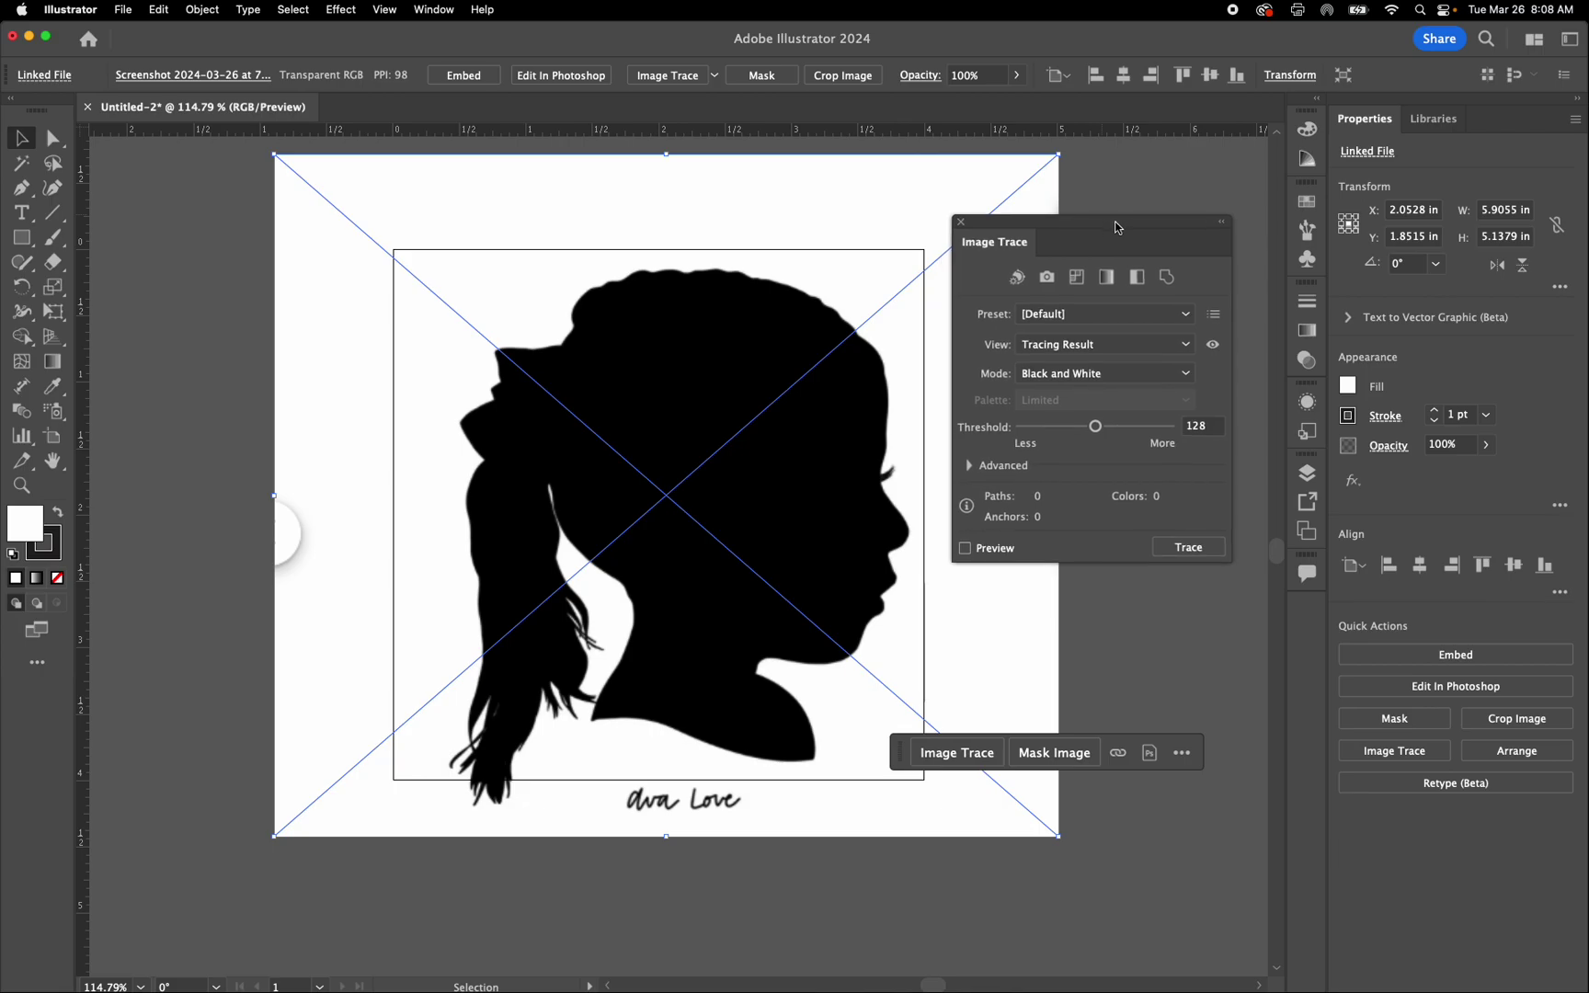
- Trace the silhouette image in Black and White mode with the preview turned on
click(1084, 373)
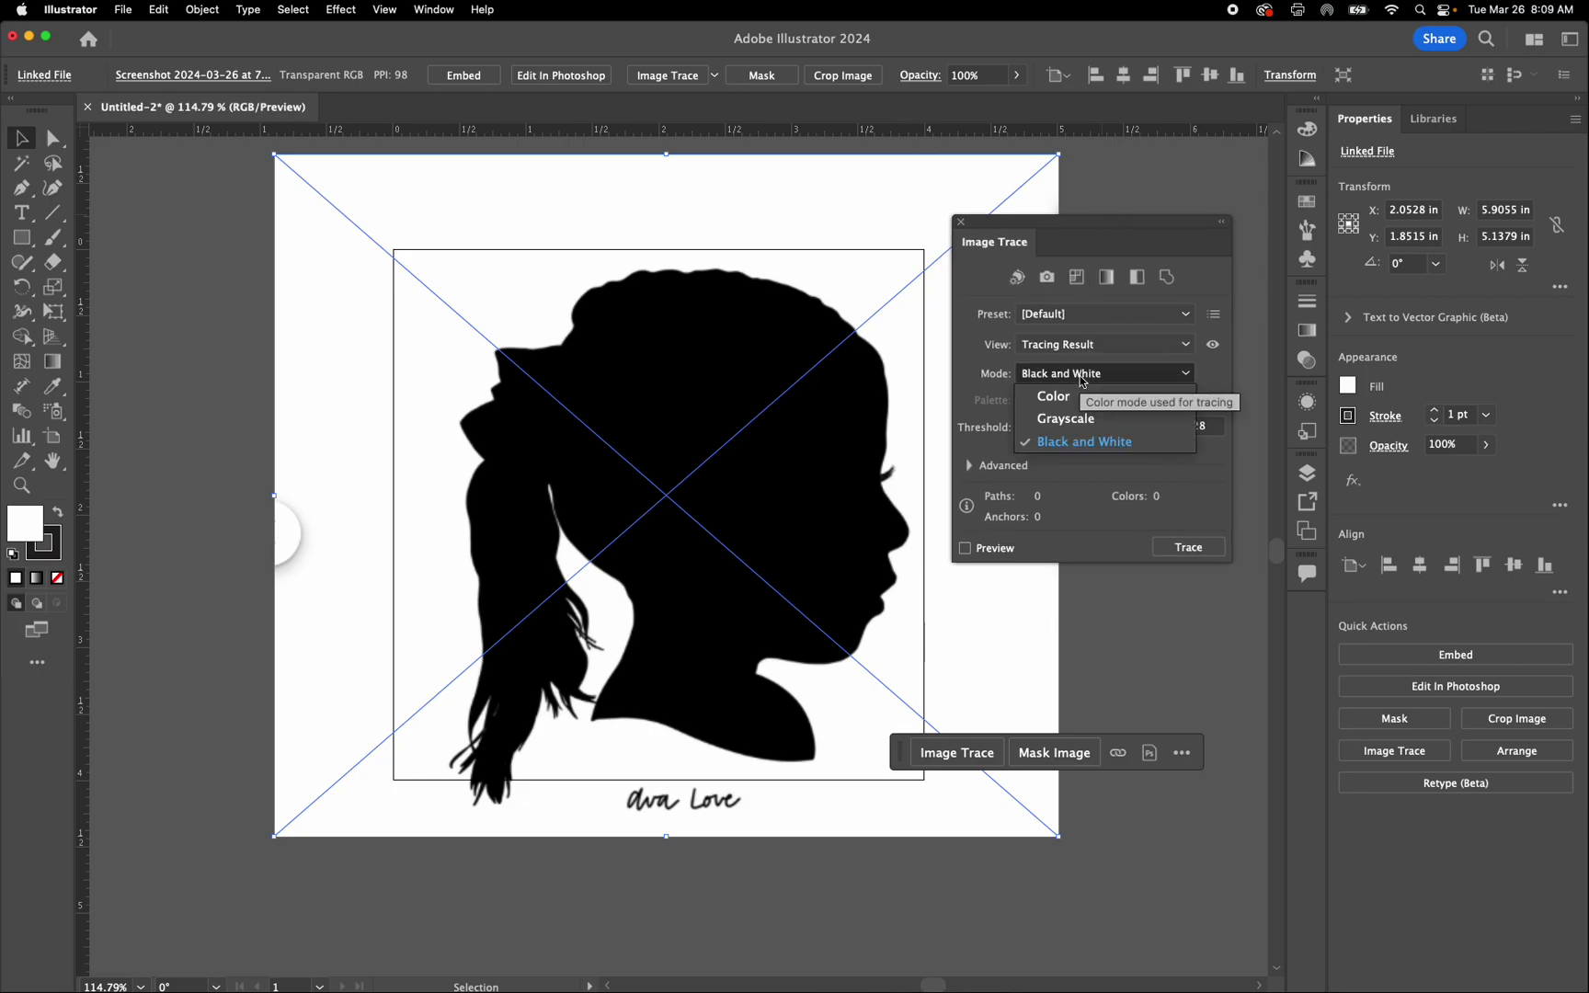
click(1078, 445)
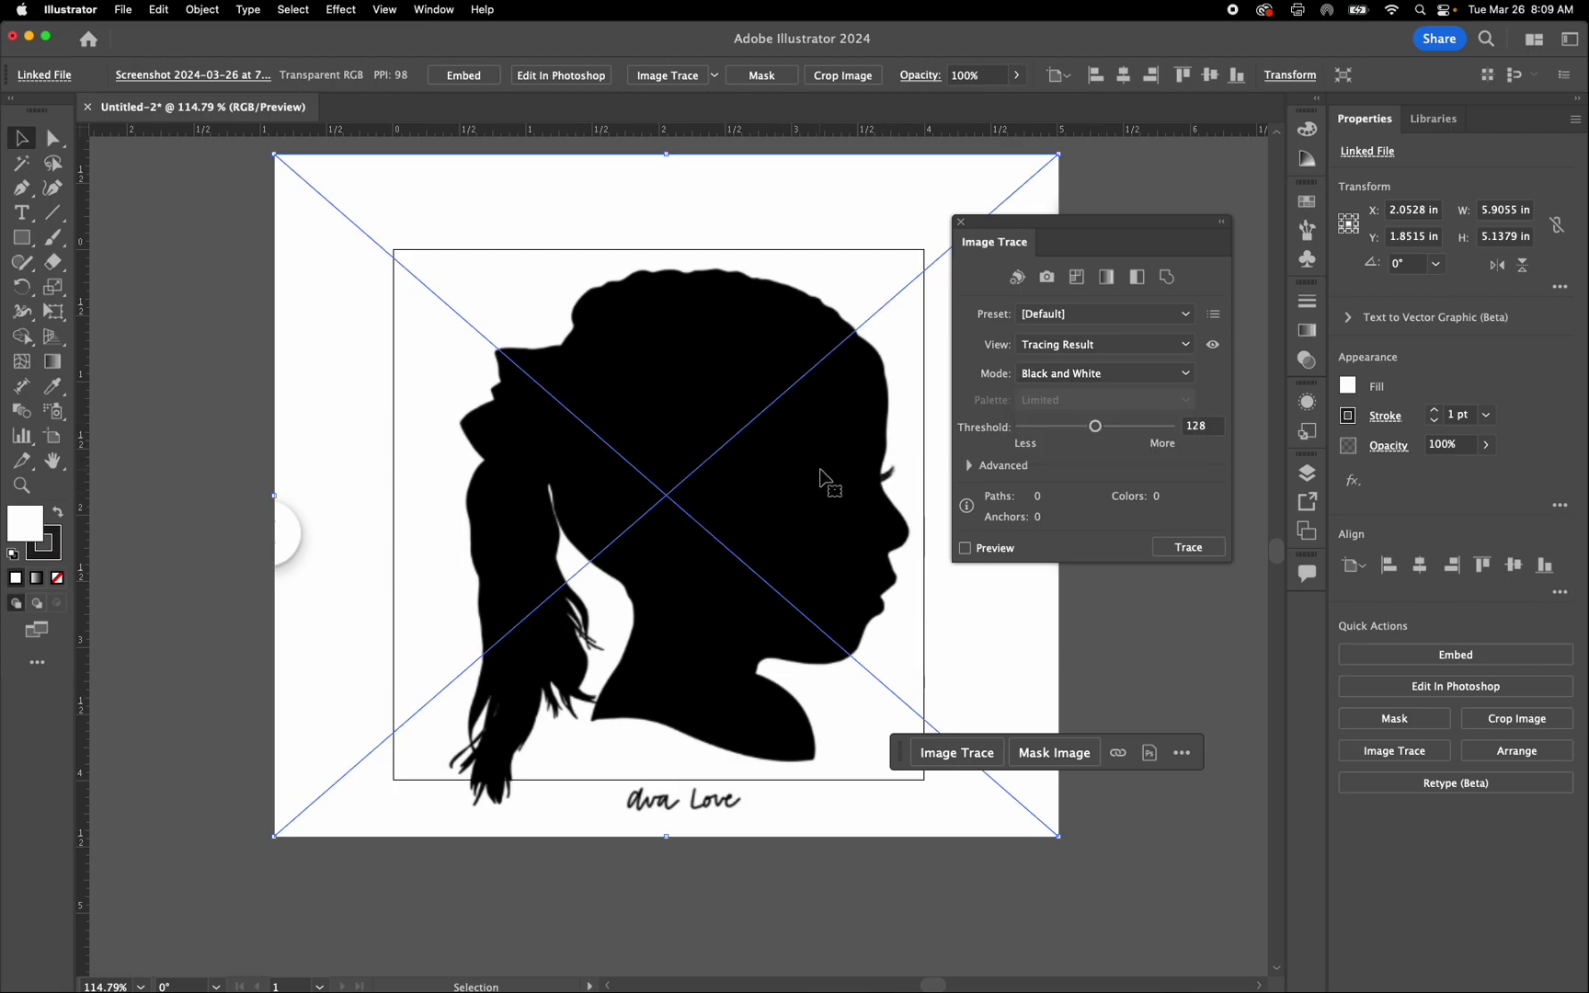
click(966, 552)
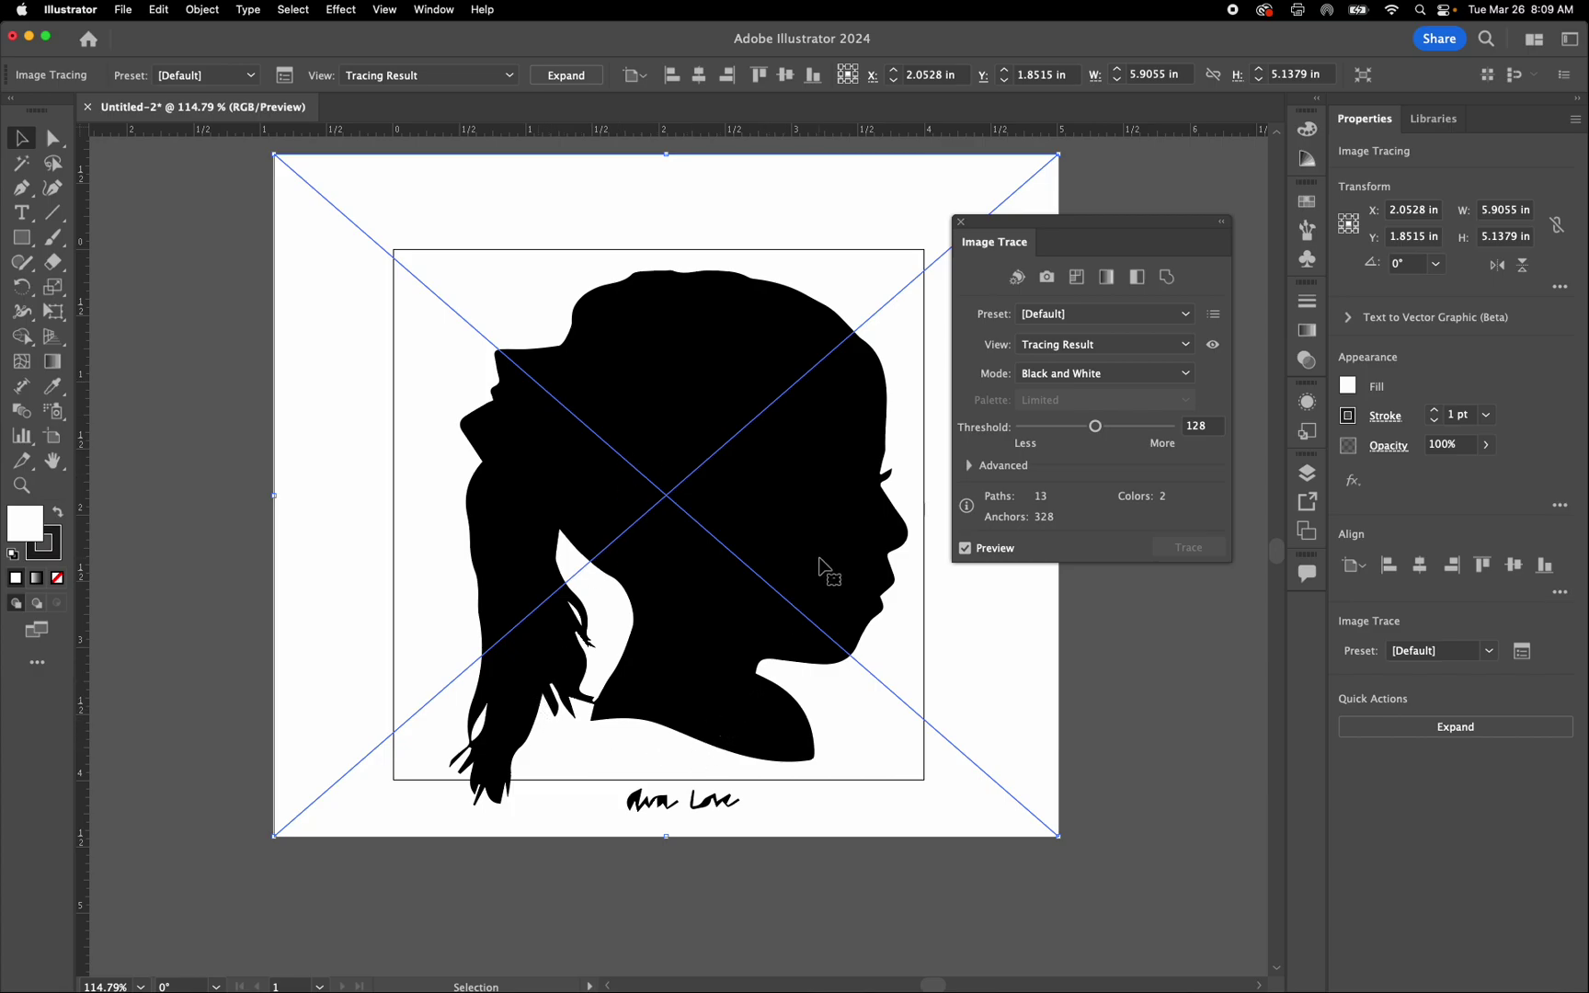
- Switch the trace view to Tracing Result with Outlines and examine the contours around the neck and hair
click(1107, 347)
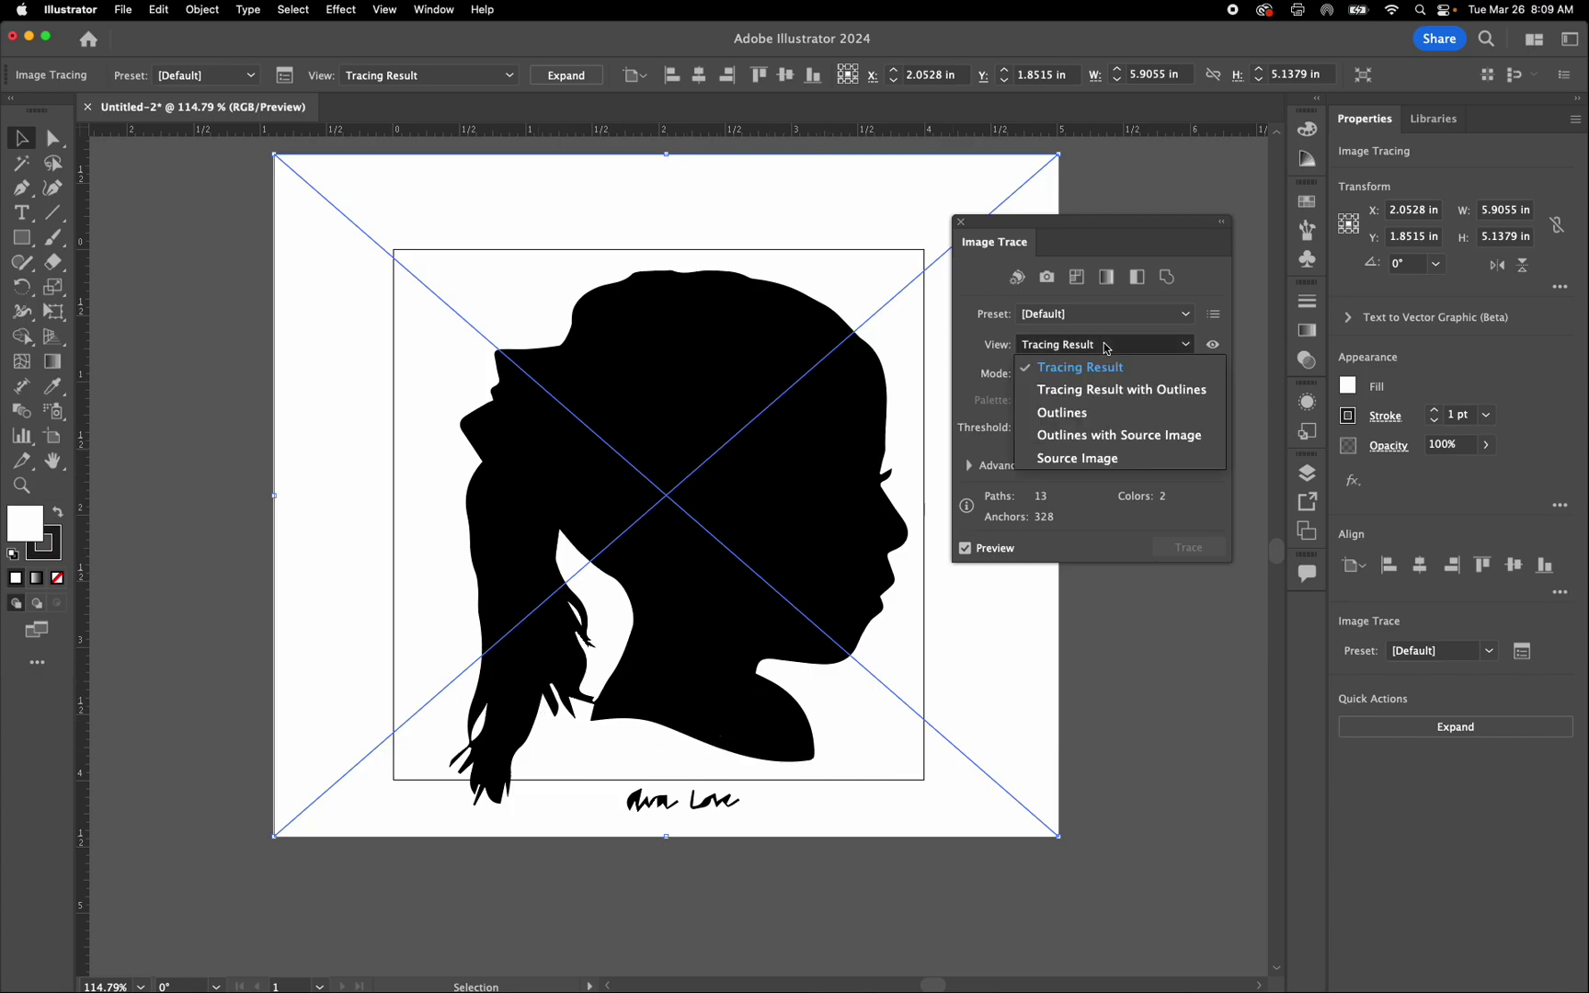
click(1113, 392)
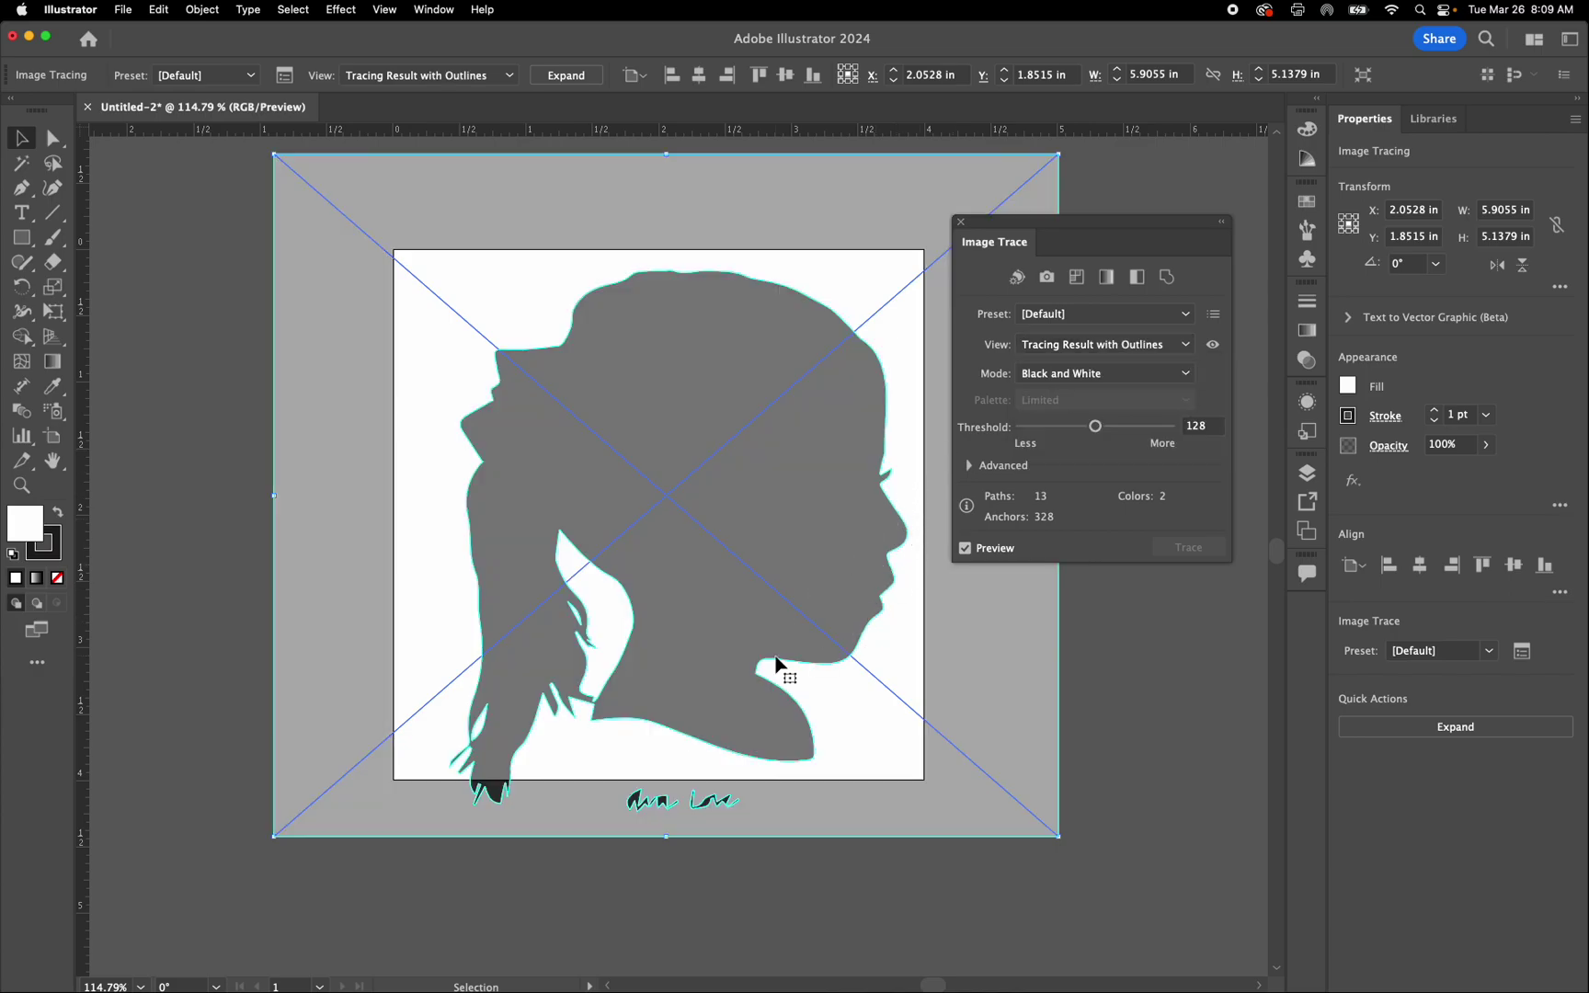
scroll(777, 664, up, 5)
scroll(777, 655, down, 2)
scroll(777, 655, left, 3)
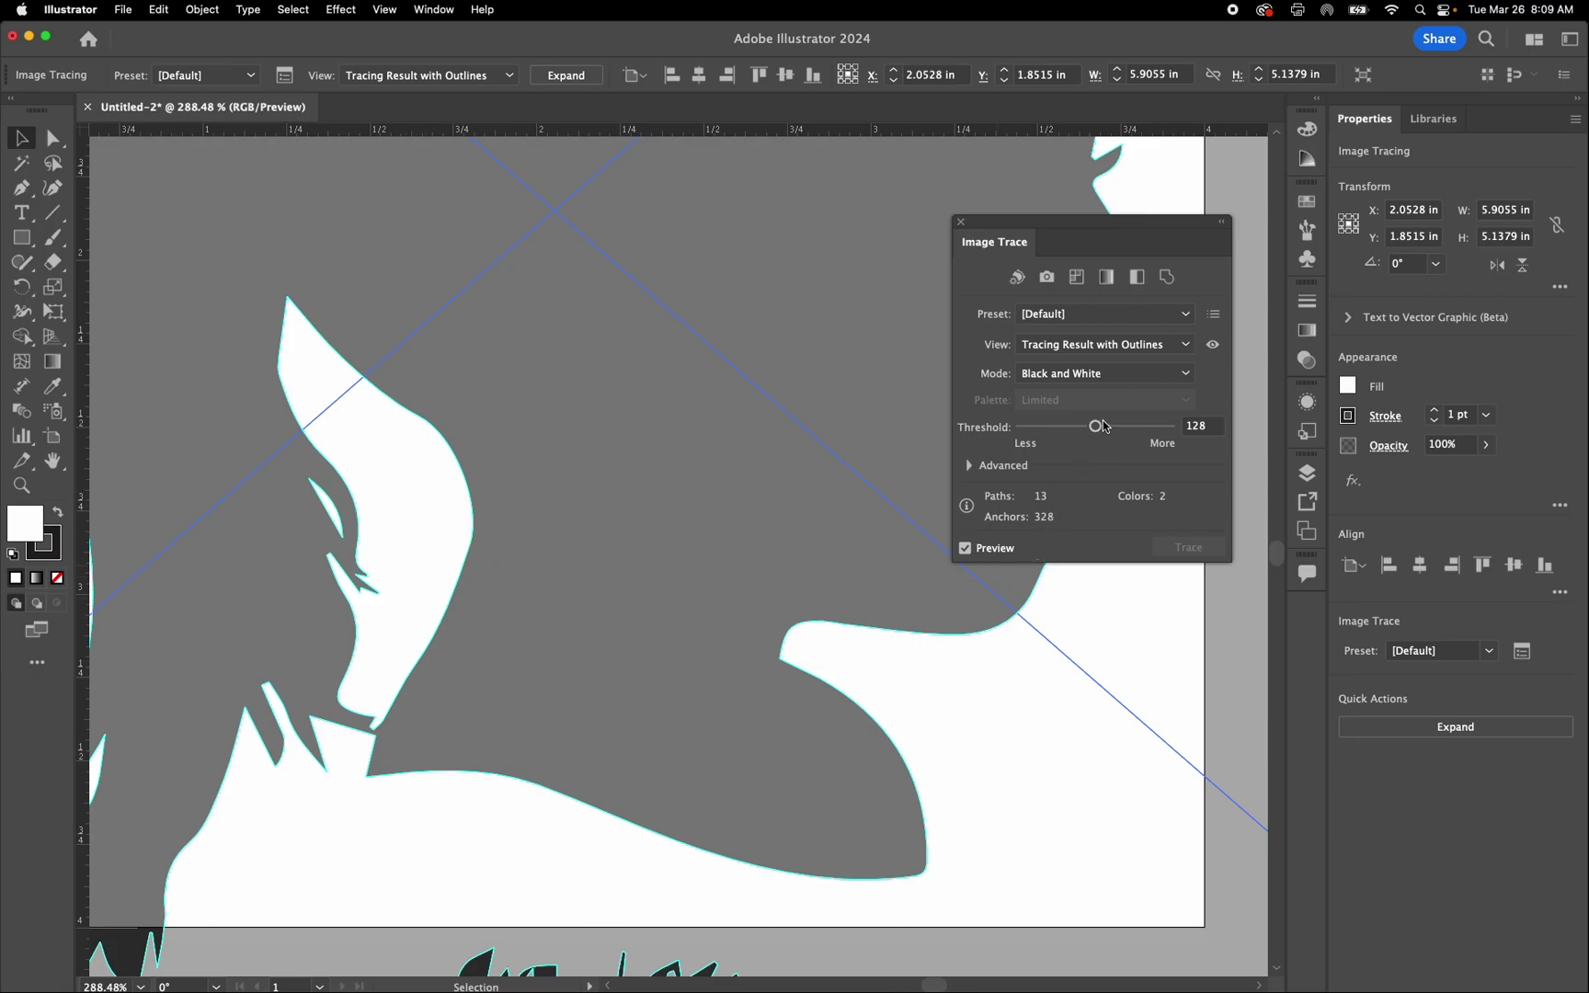
- Compare the traced outlines with the original image by turning the trace preview off and on
mouse_move(1120, 233)
mouse_down()
mouse_move(1217, 480)
mouse_move(1205, 460)
mouse_move(1233, 450)
mouse_up()
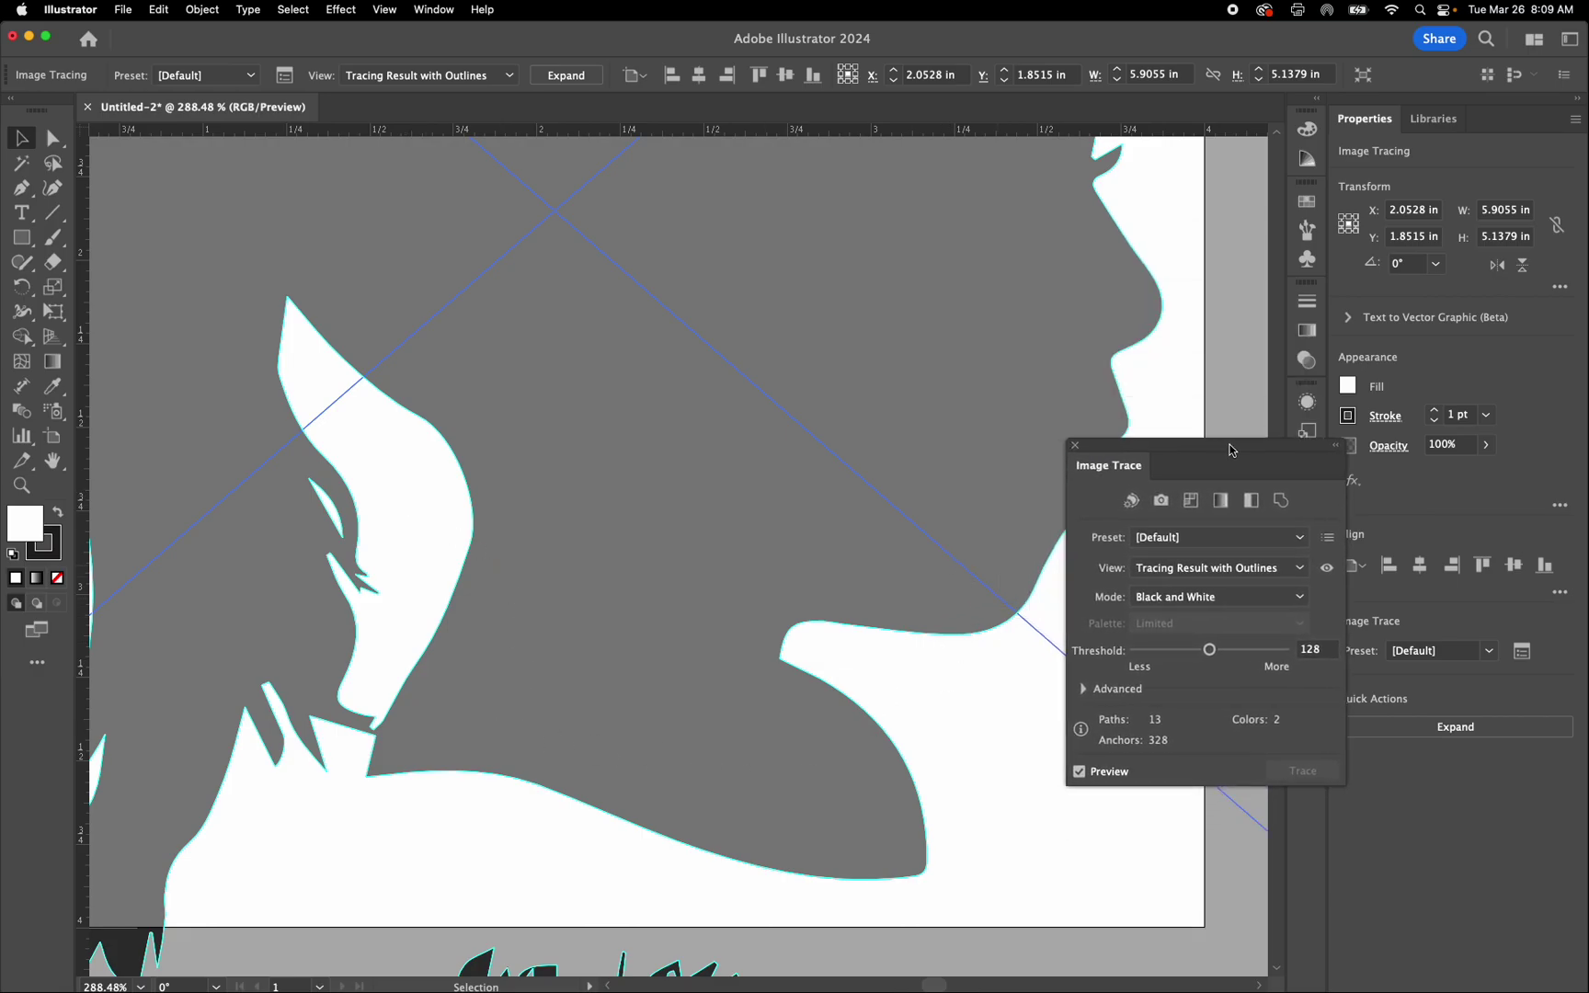
click(1081, 776)
click(1081, 773)
click(1081, 774)
click(1081, 774)
scroll(439, 676, down, 3)
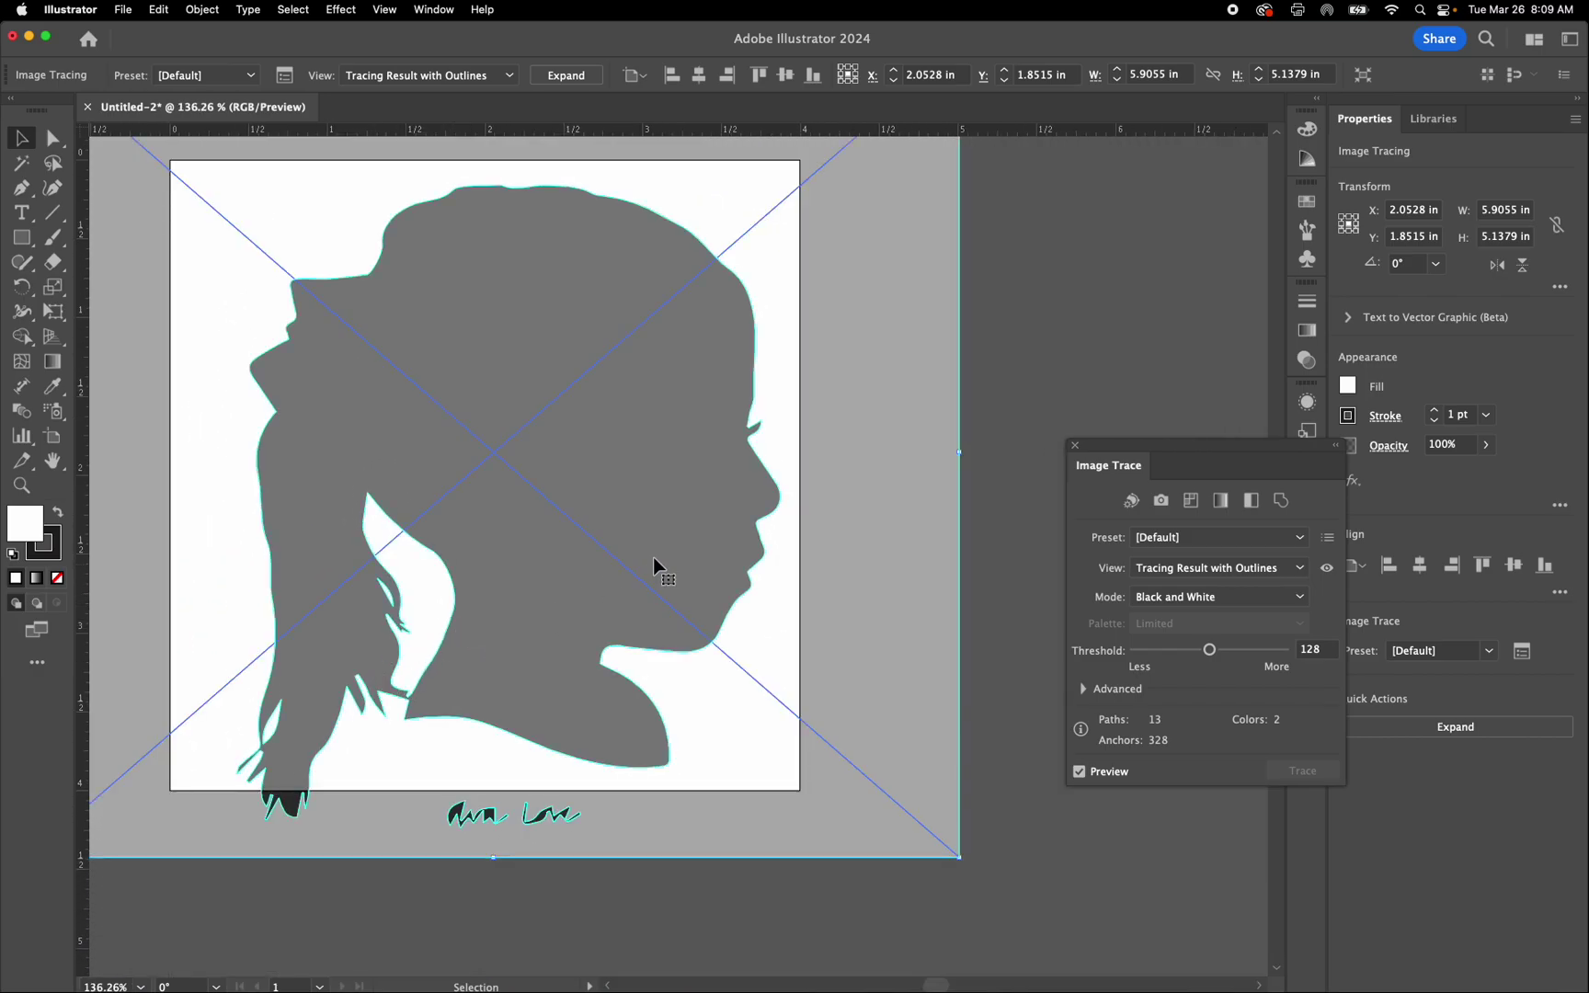
- Try different threshold values for the trace and settle on 120
mouse_move(1211, 650)
mouse_down()
mouse_move(1149, 652)
mouse_move(1222, 650)
mouse_up()
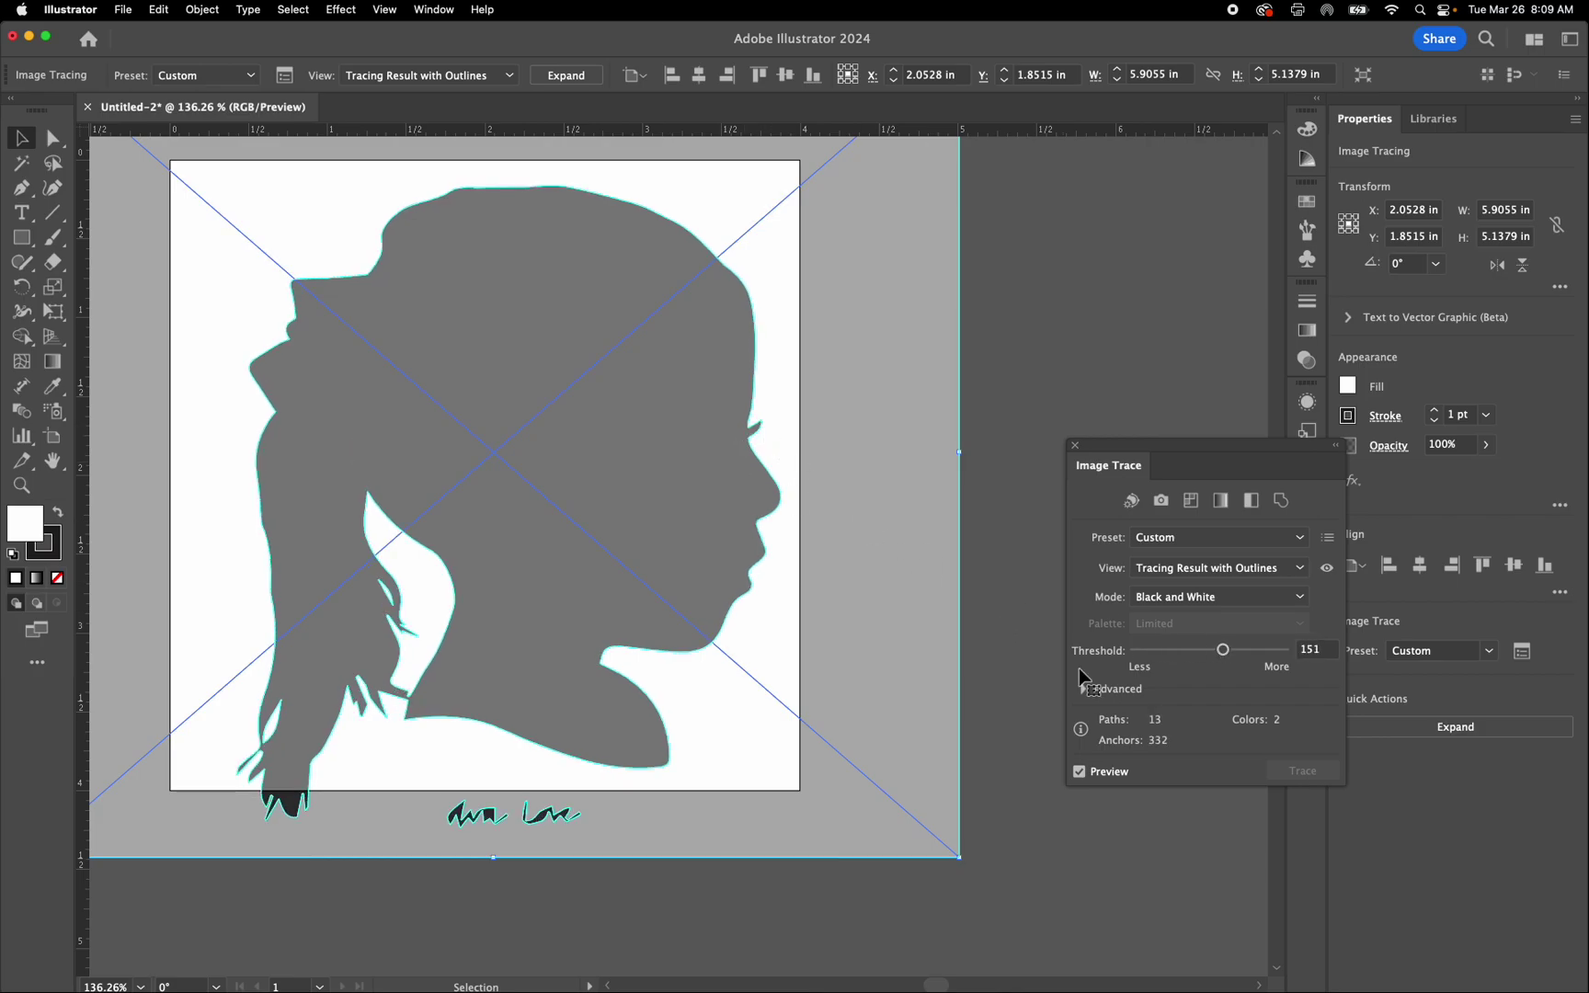
click(1262, 652)
drag(1269, 651, 1205, 651)
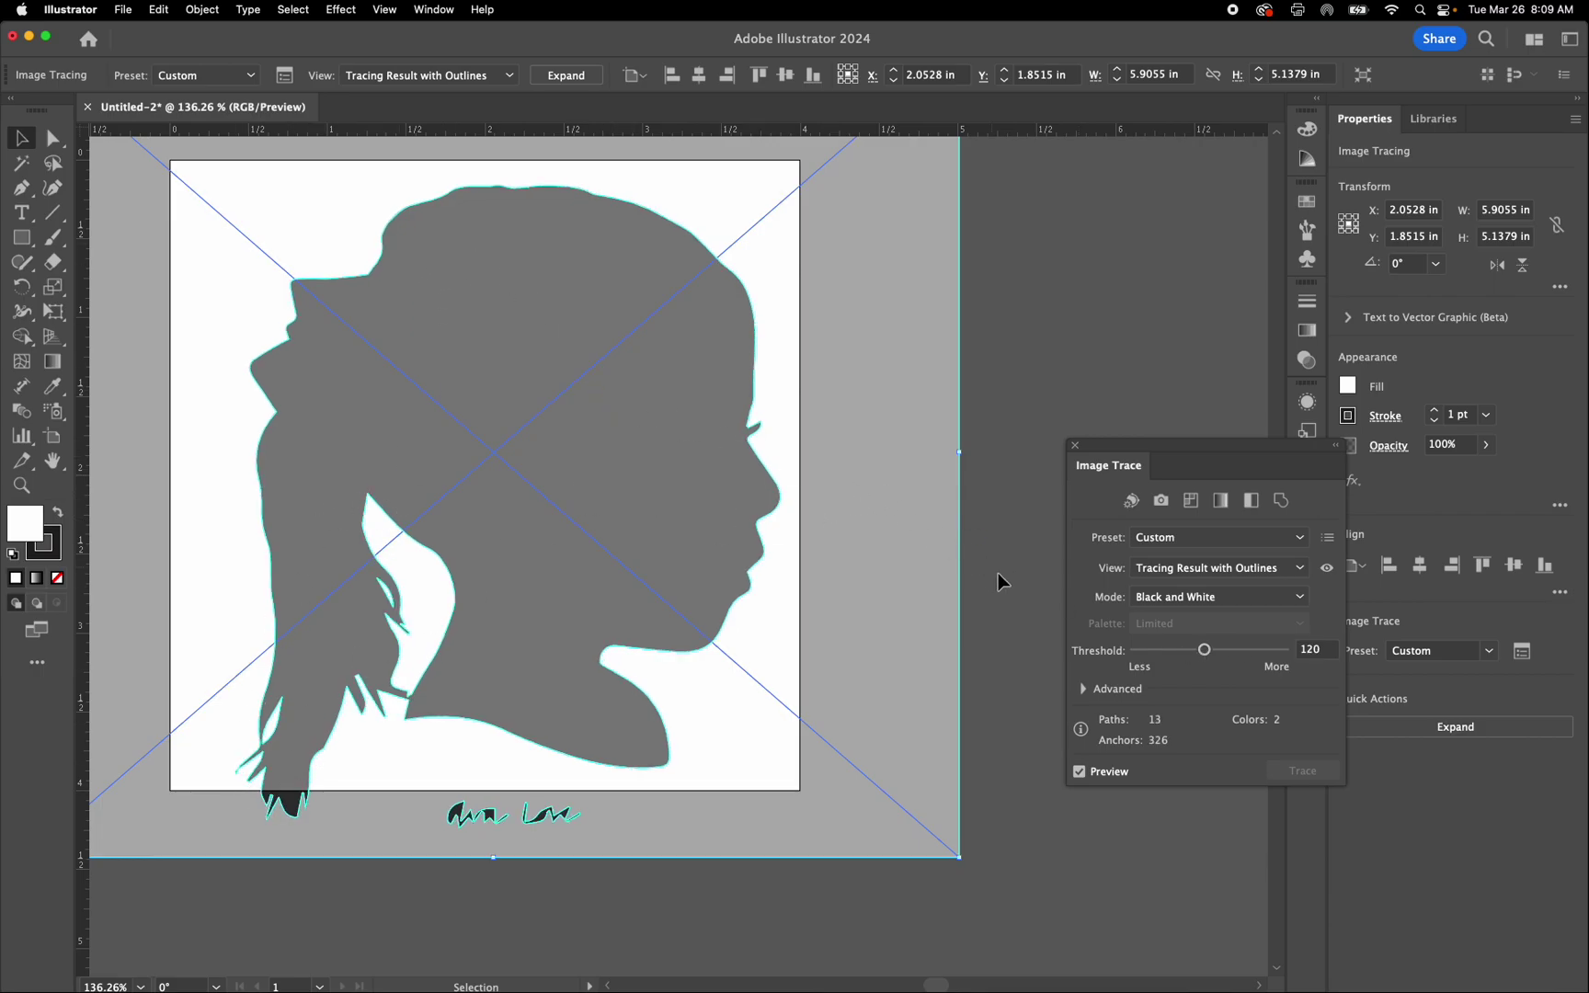
- Reveal the advanced trace options and raise the Paths setting to 100% for a closer fit to the image
drag(1150, 441, 1038, 240)
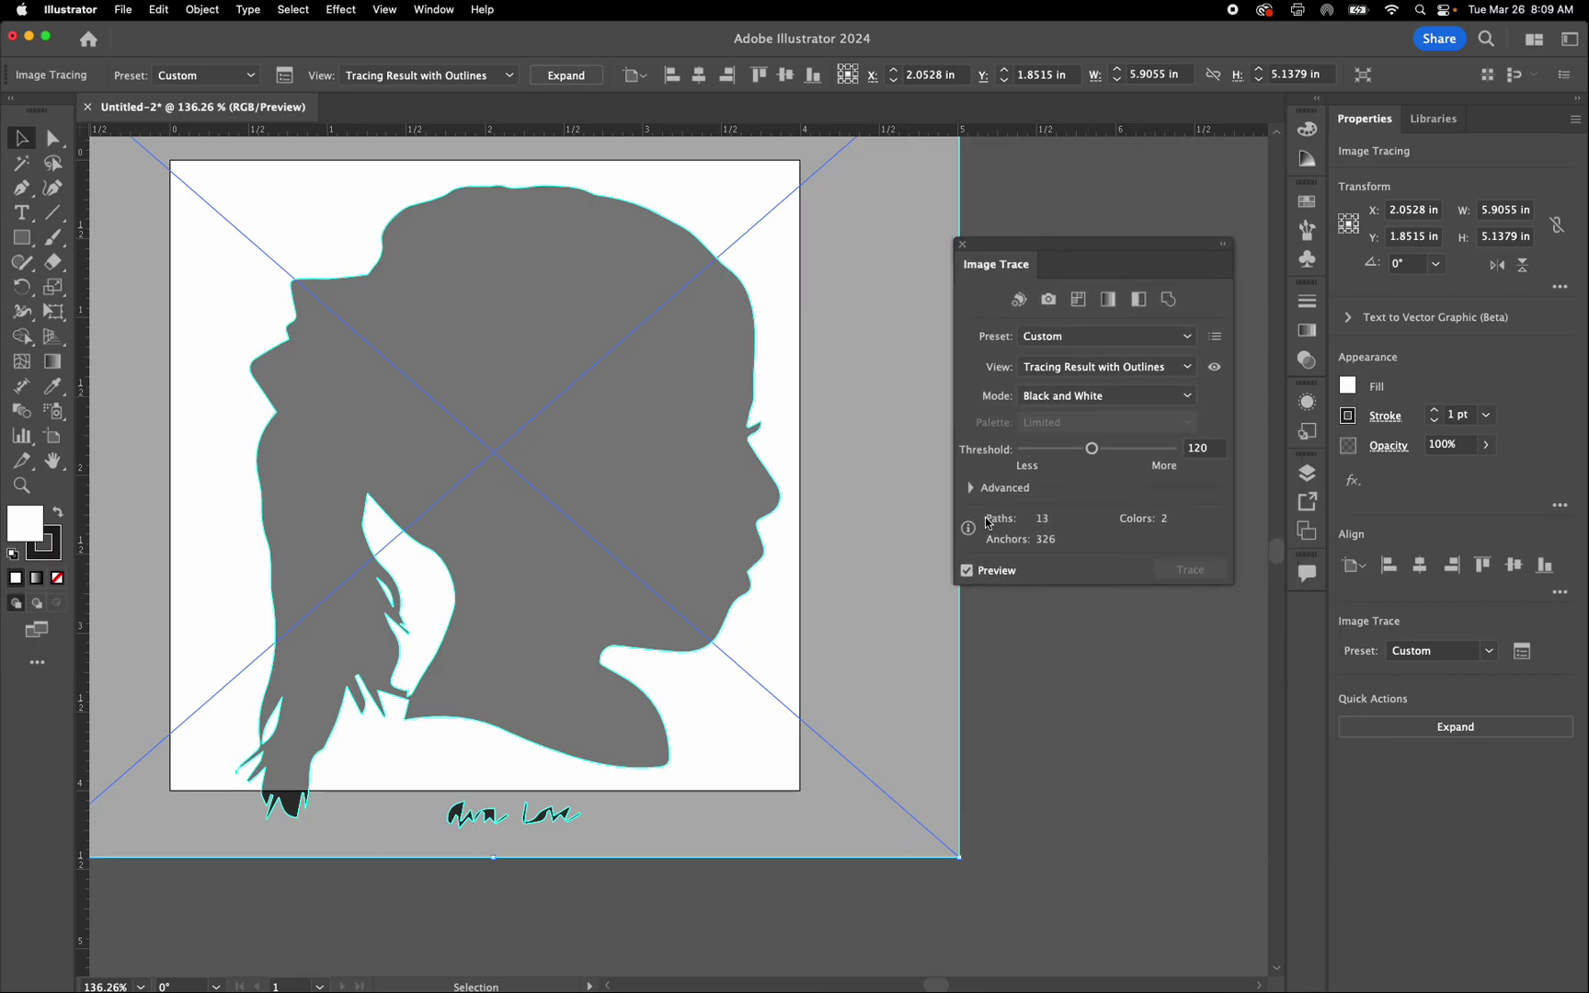
click(970, 487)
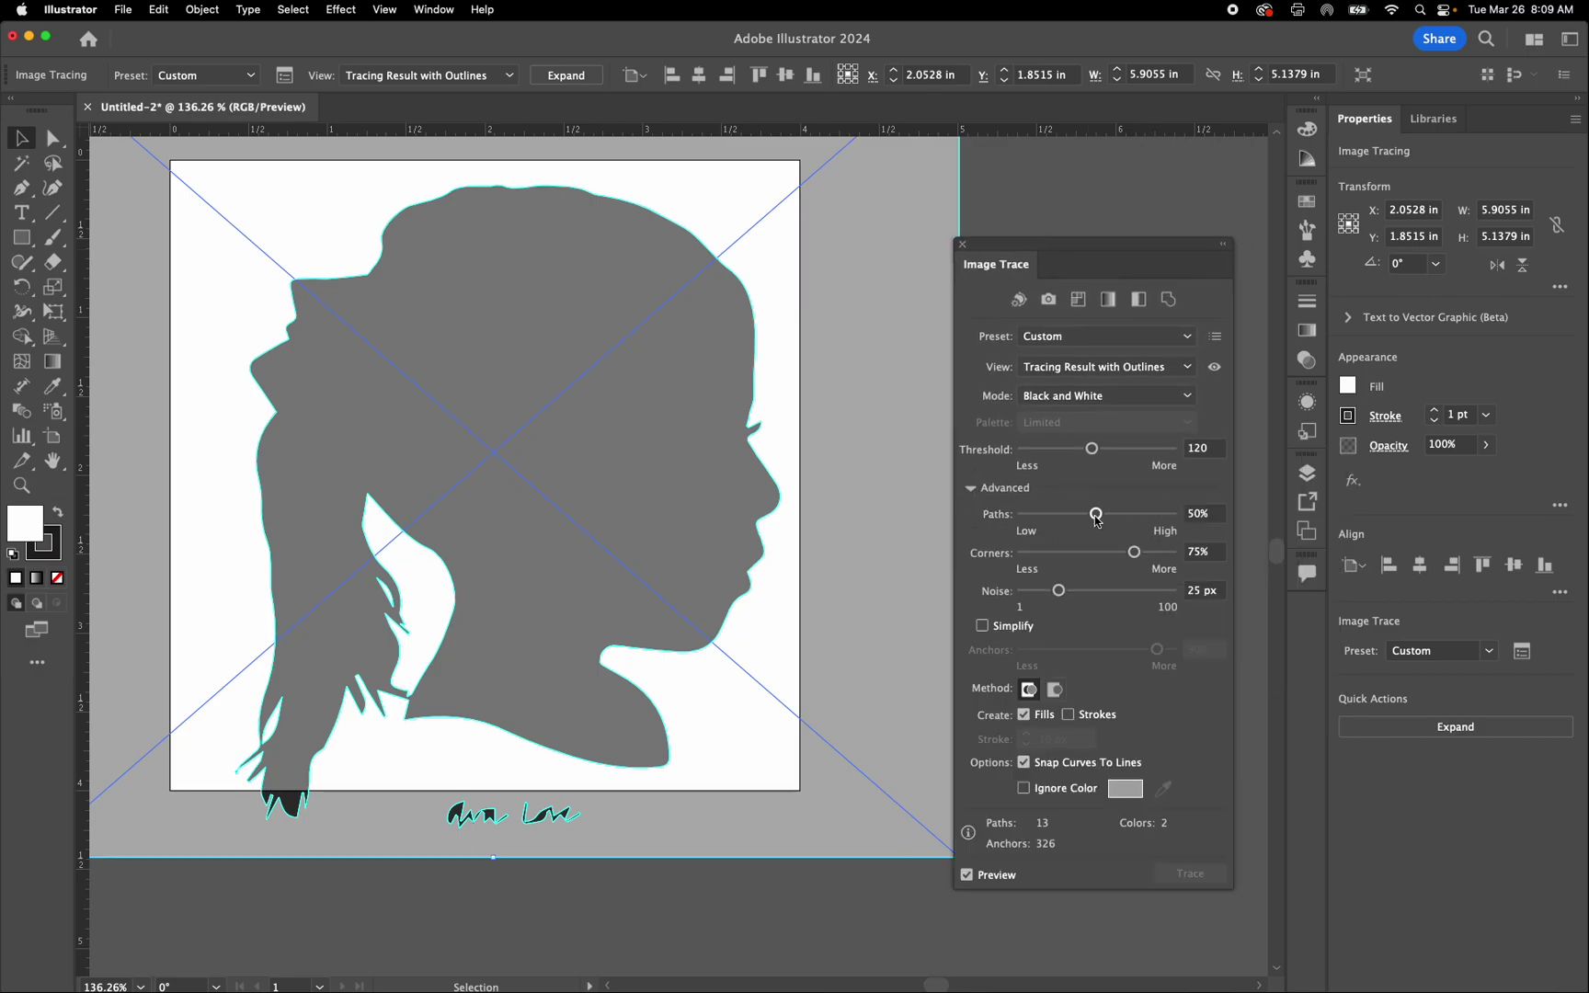
scroll(344, 713, up, 3)
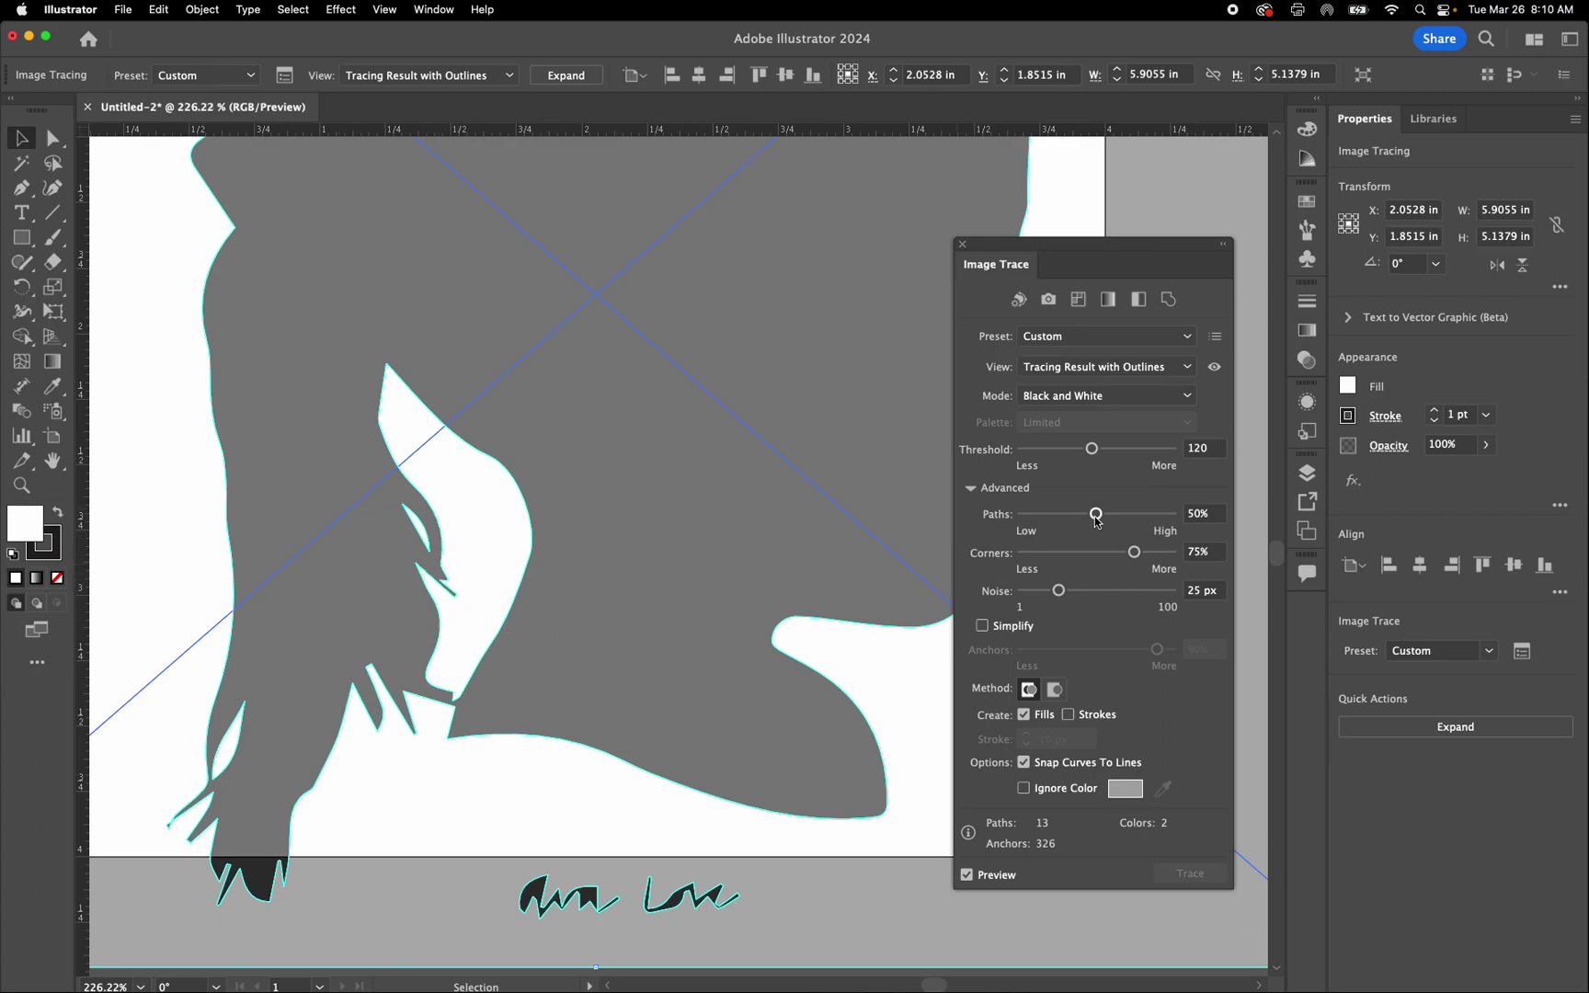
drag(1096, 517, 1171, 517)
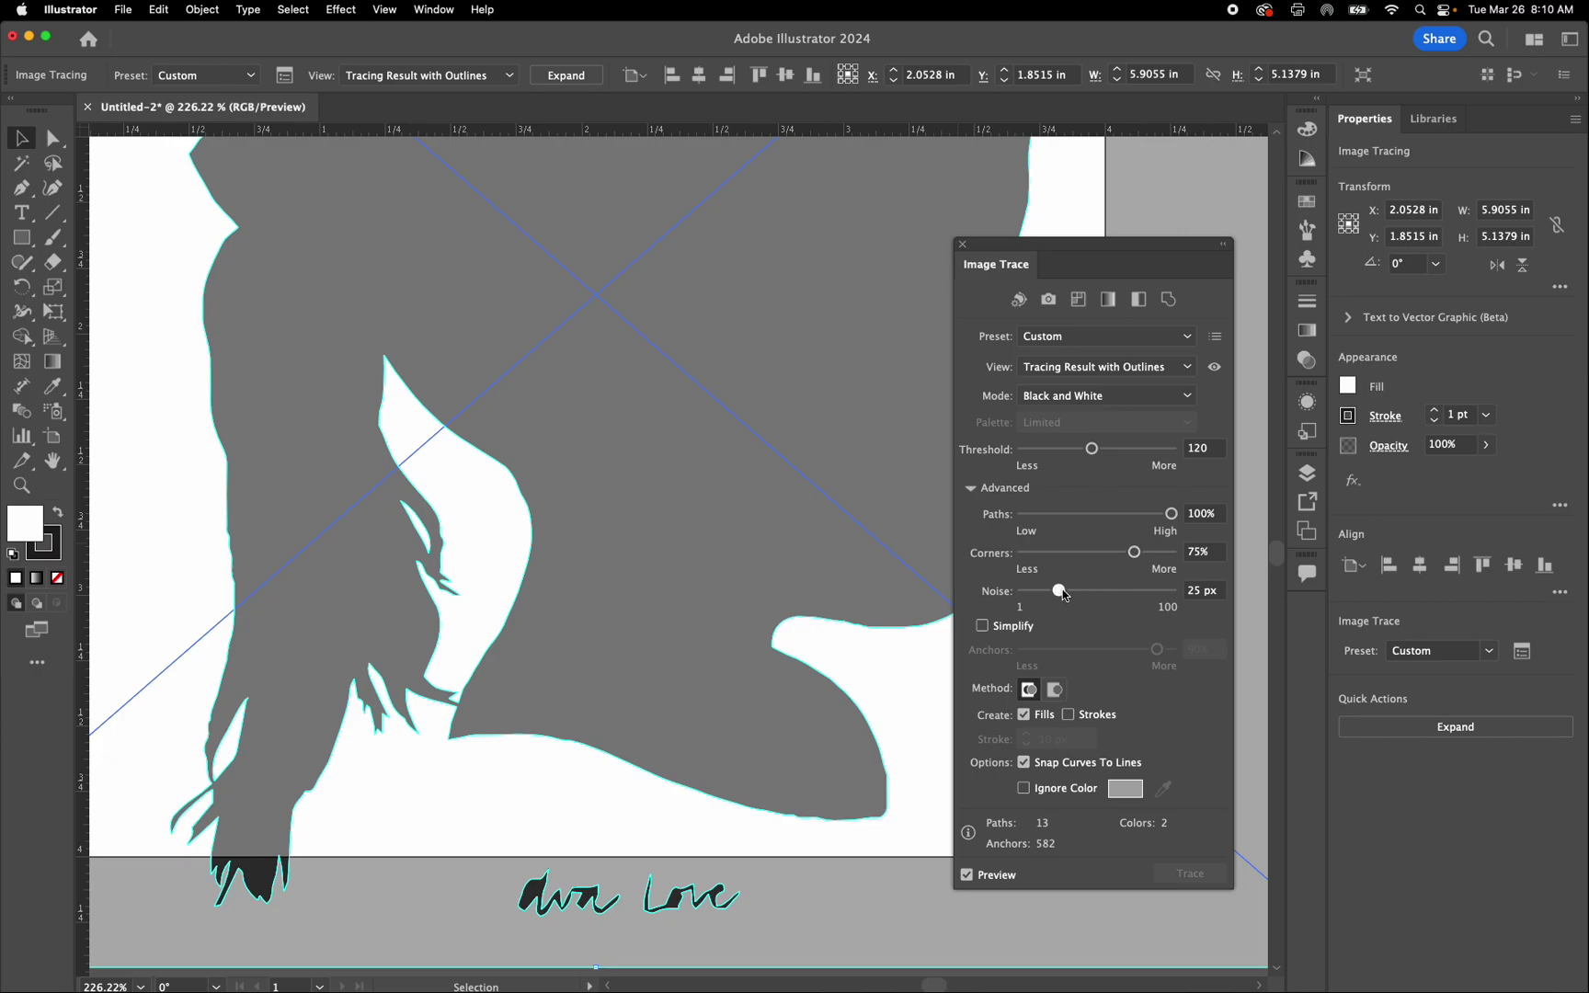
- Try Noise values of 100 px and 1 px for the trace and settle on 50 px
drag(1059, 591, 1173, 592)
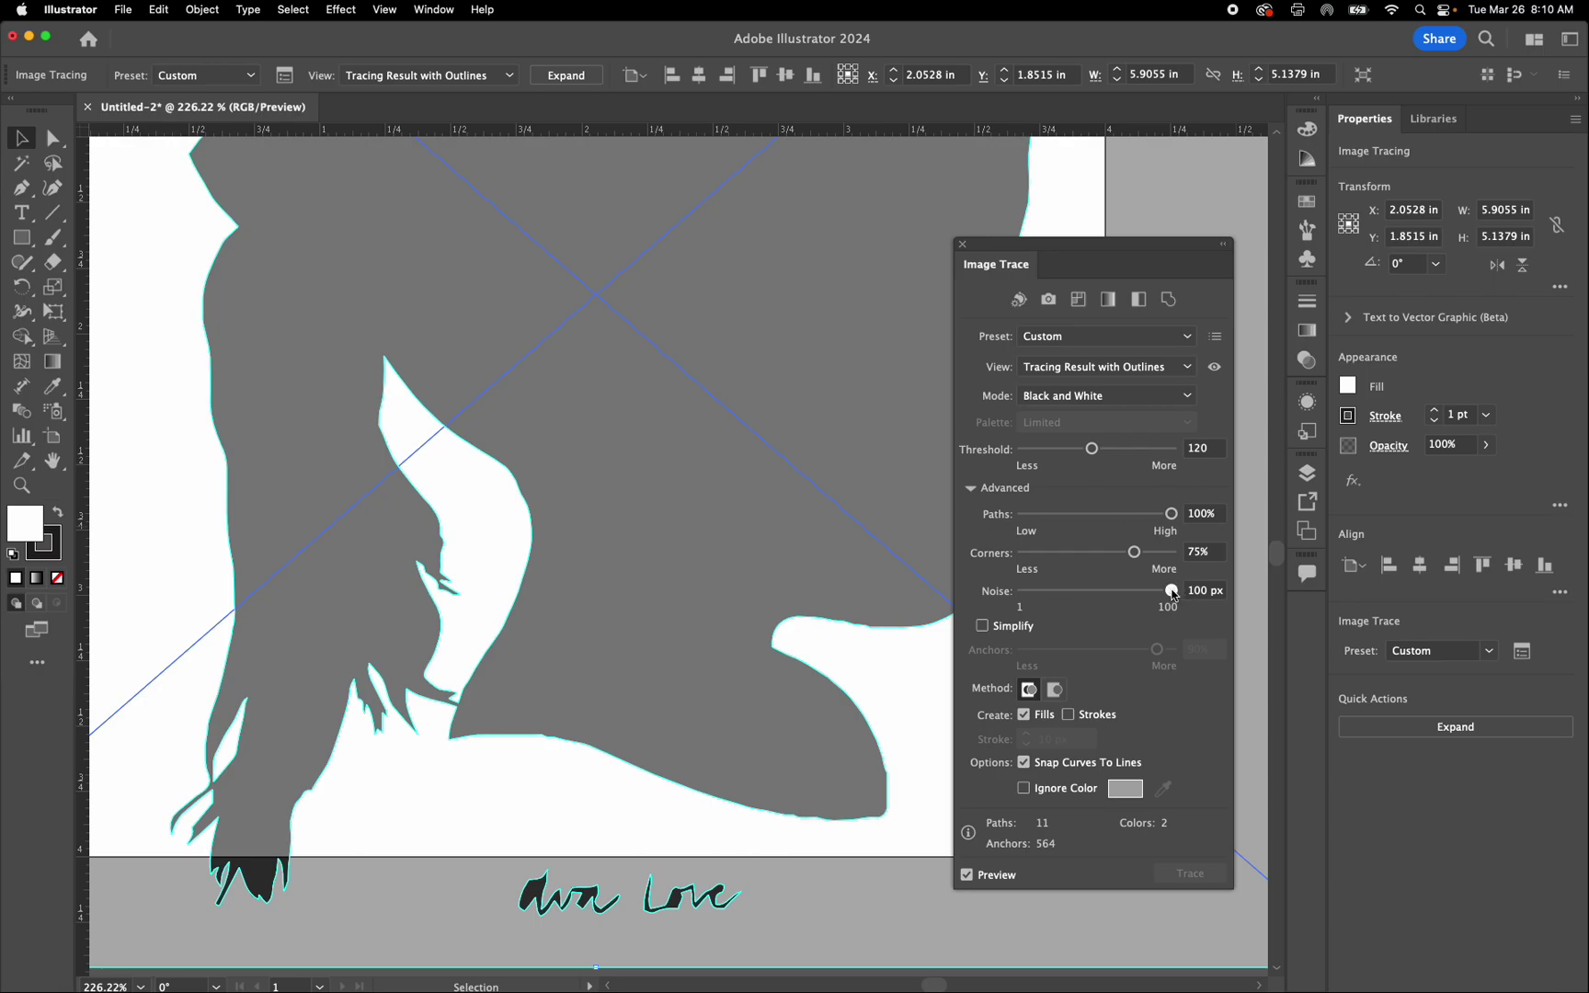
drag(1173, 592, 1023, 591)
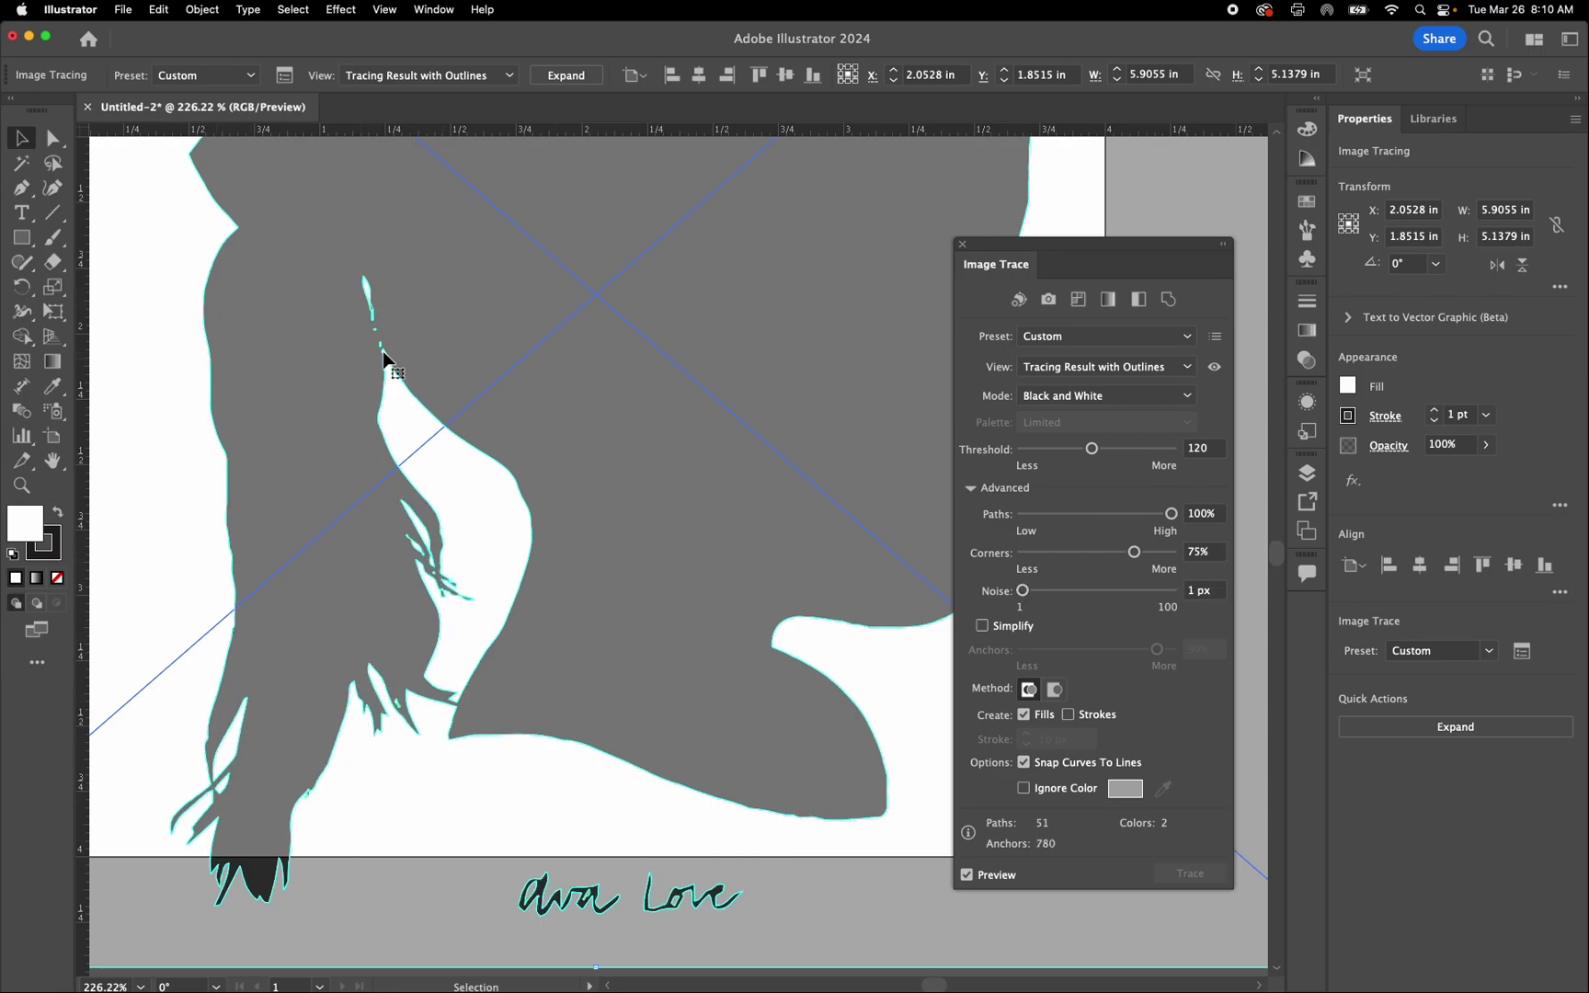
click(1094, 591)
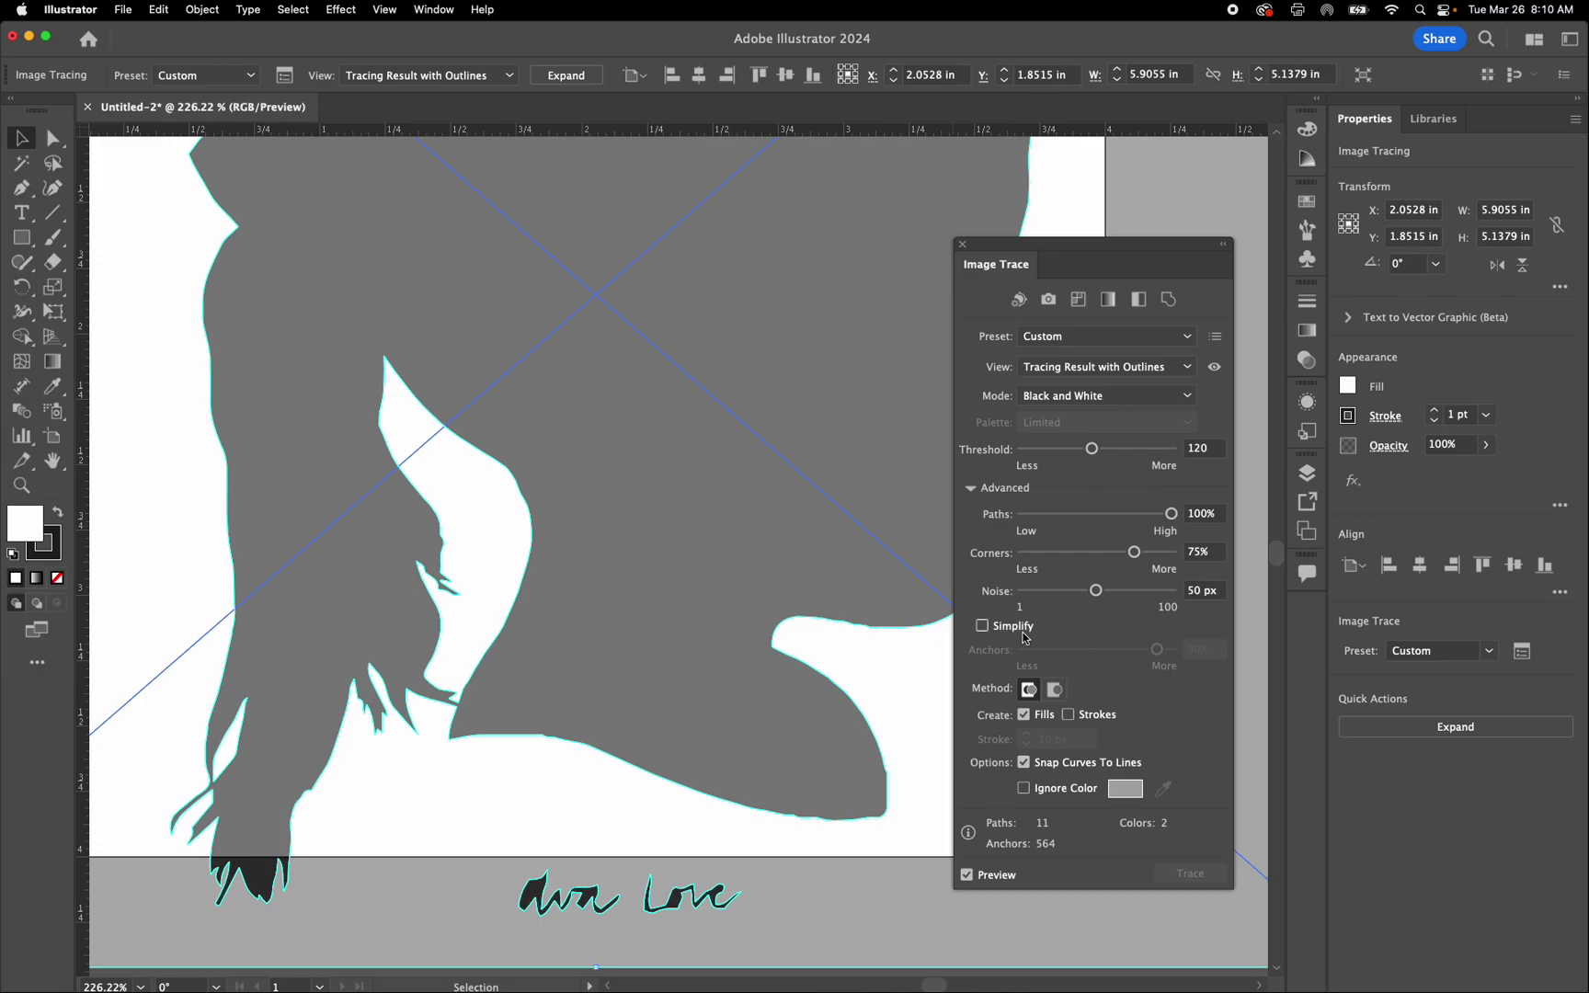
- Compare the two trace methods, keep Overlapping with stacked paths, and close the Image Trace settings
click(1055, 690)
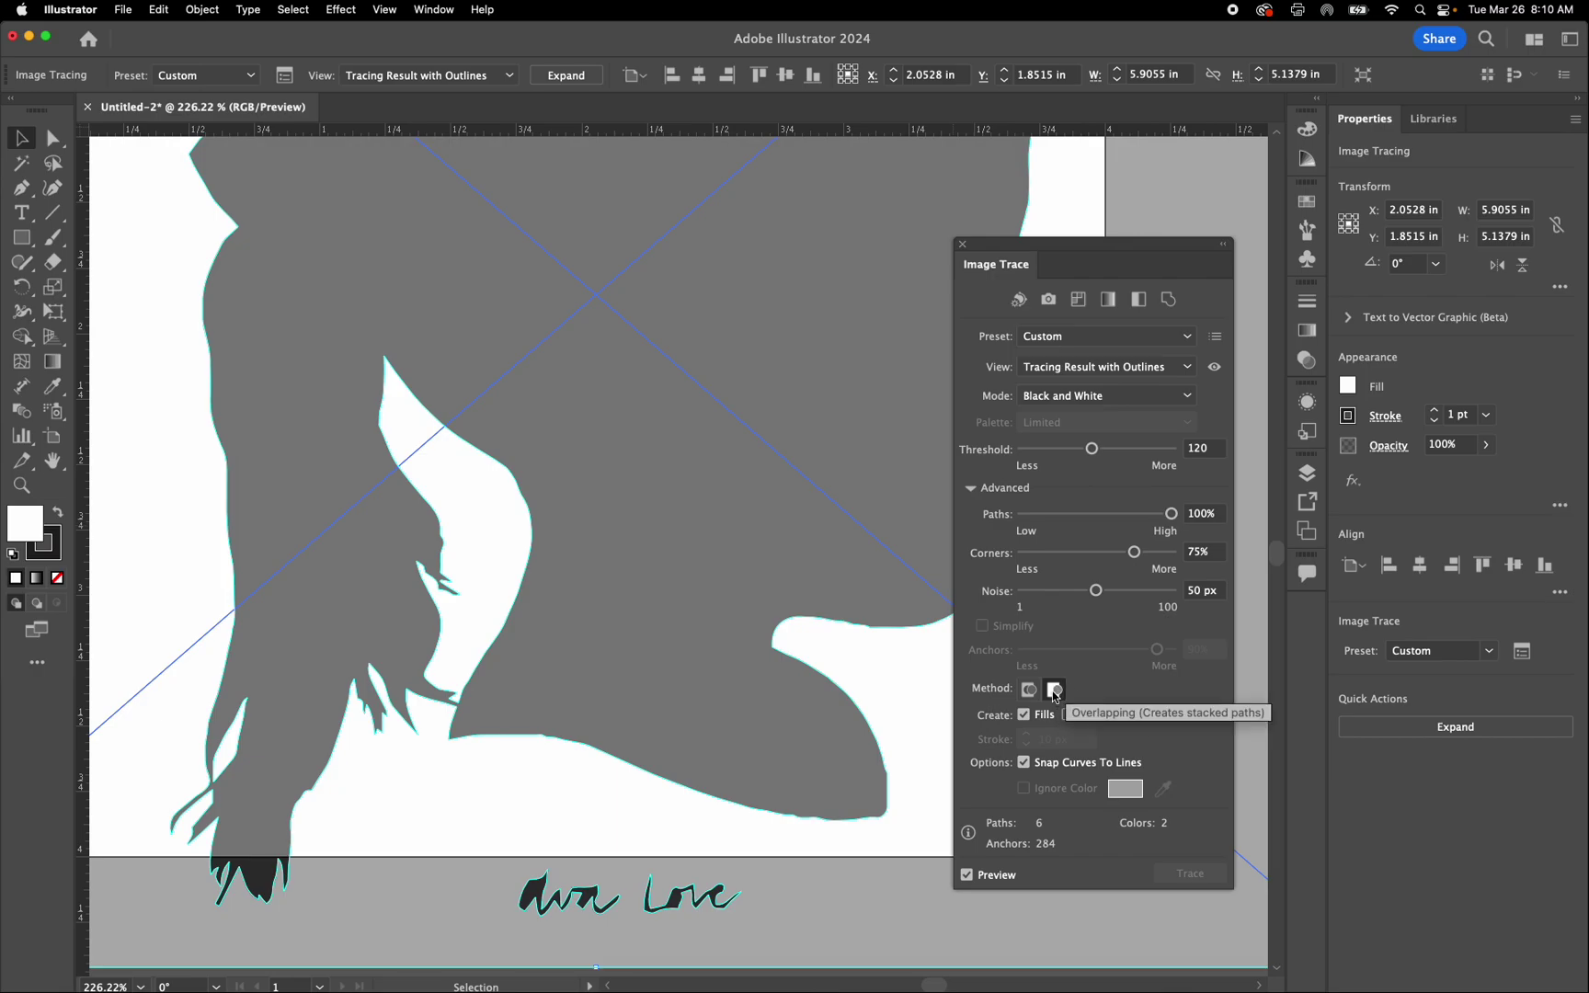
click(1029, 689)
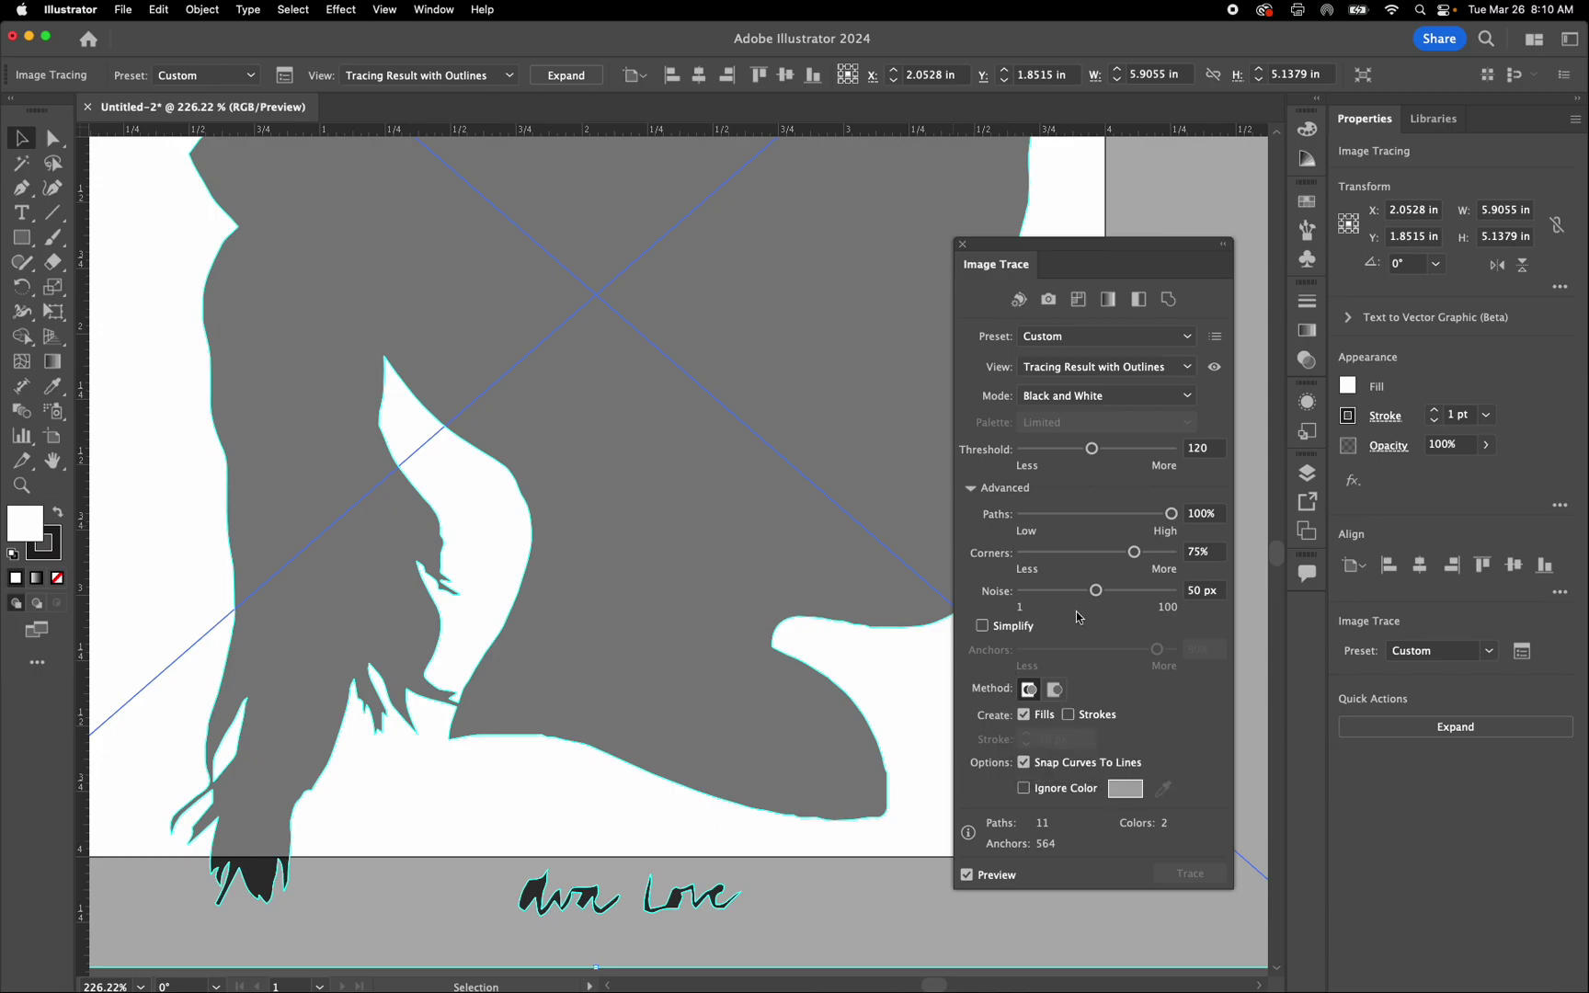
click(1055, 690)
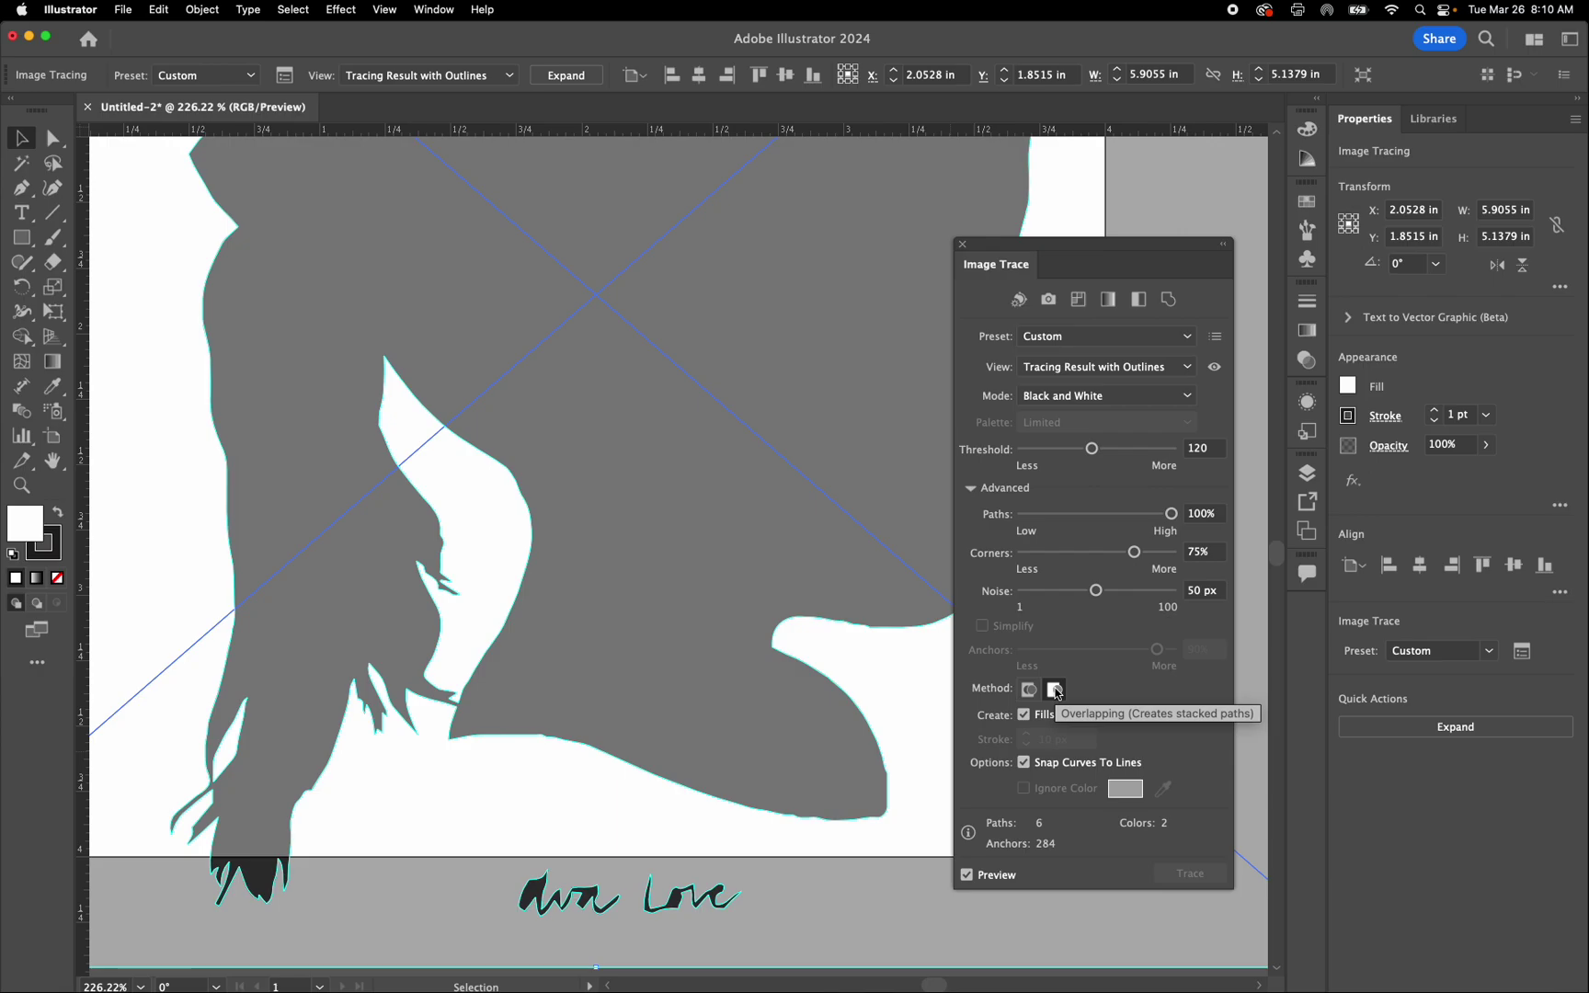
click(962, 245)
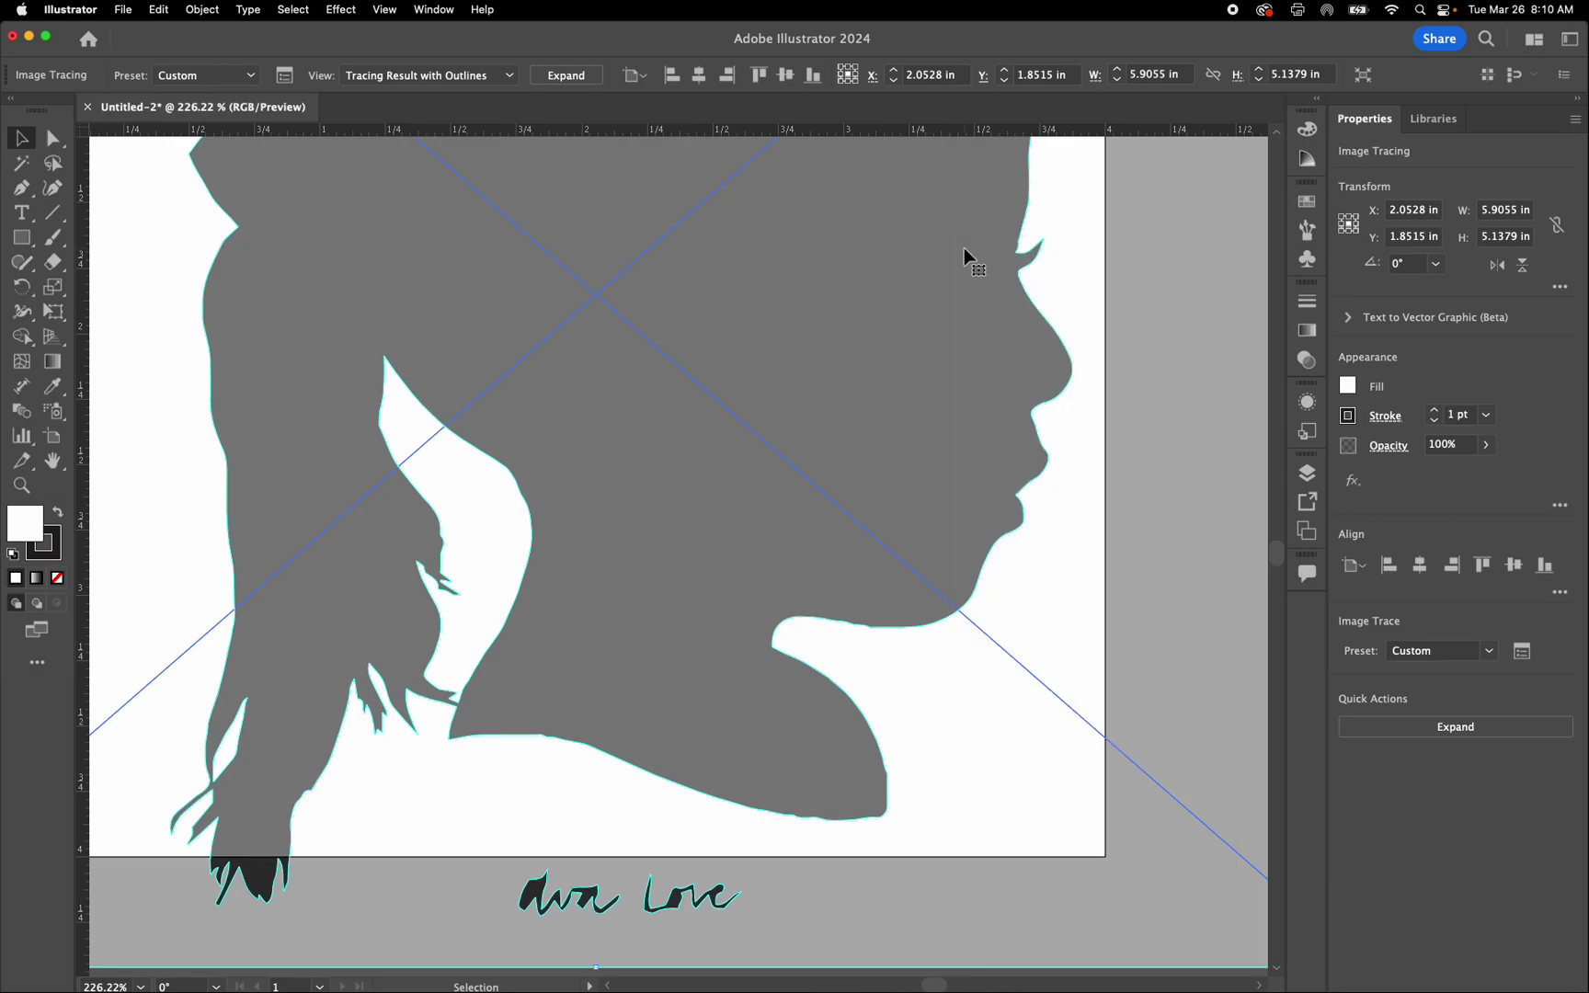
- Expand the tracing into editable vector paths and check the edges around the neck, hair and lettering
key(super+0)
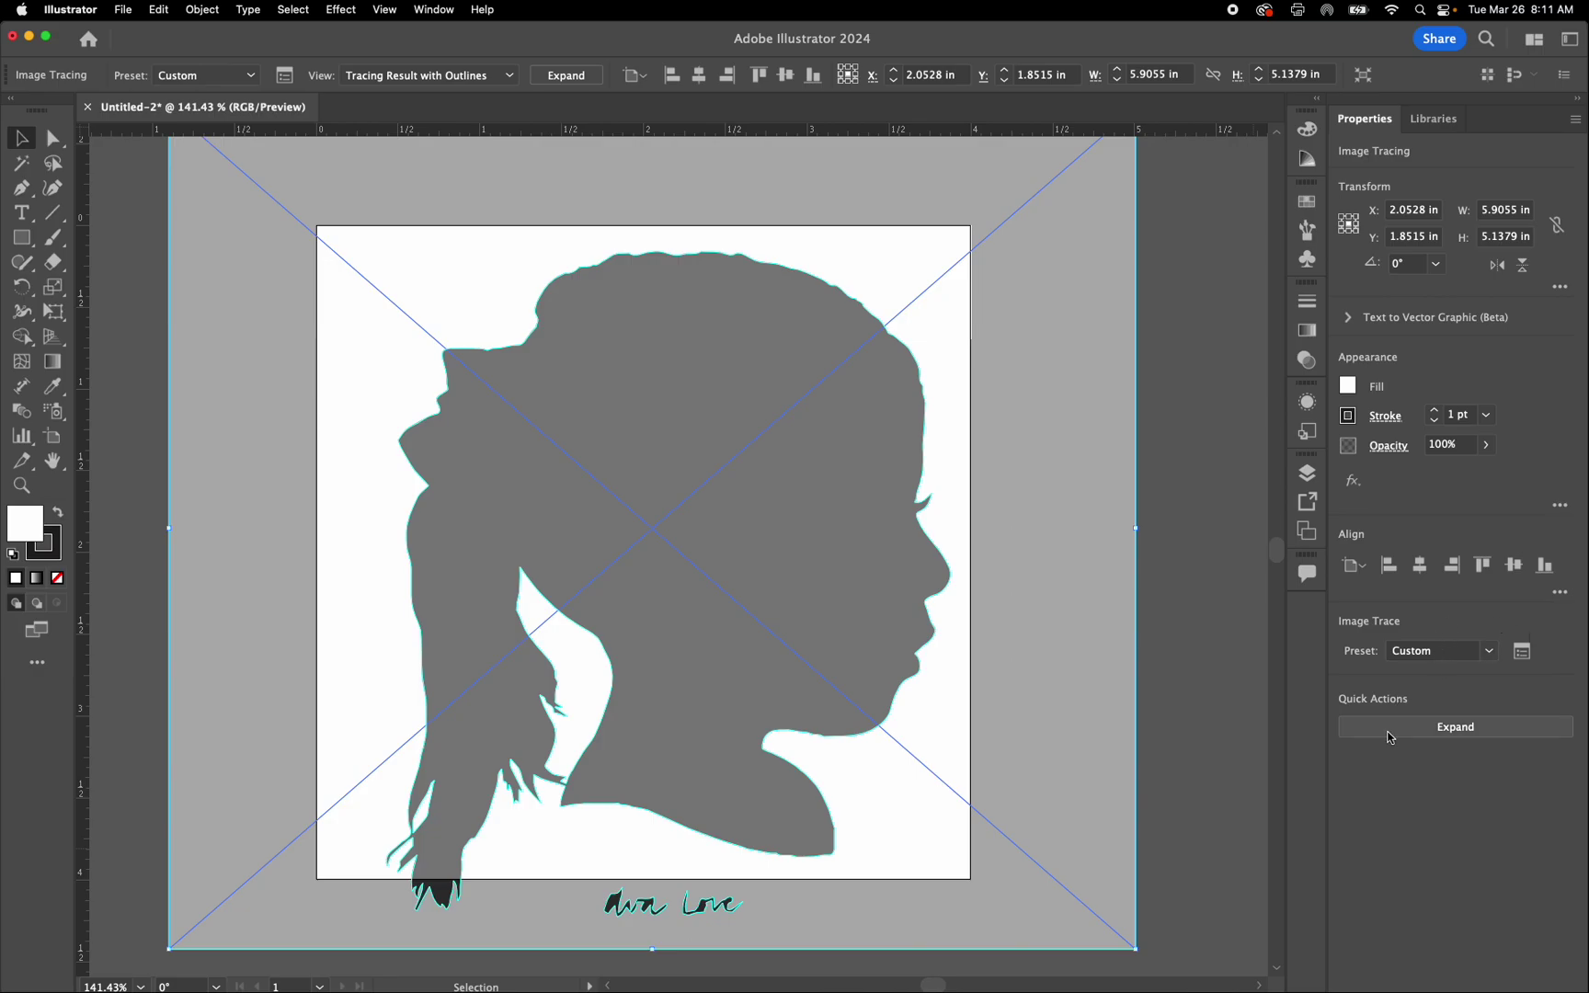
click(1440, 733)
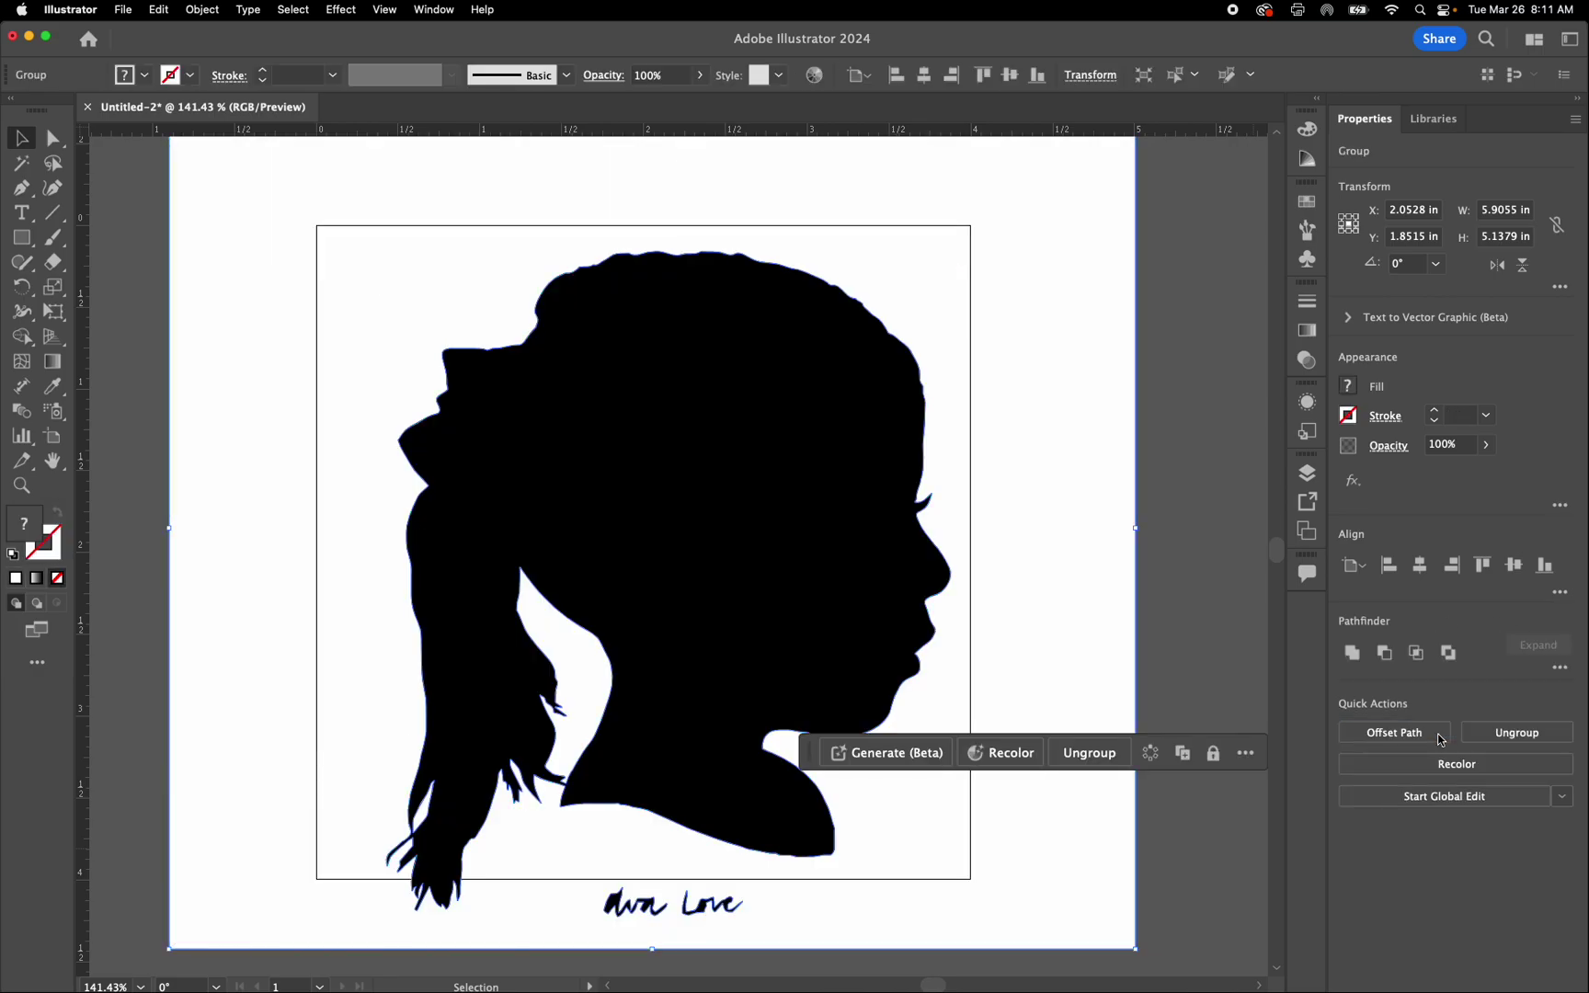
scroll(642, 795, up, 5)
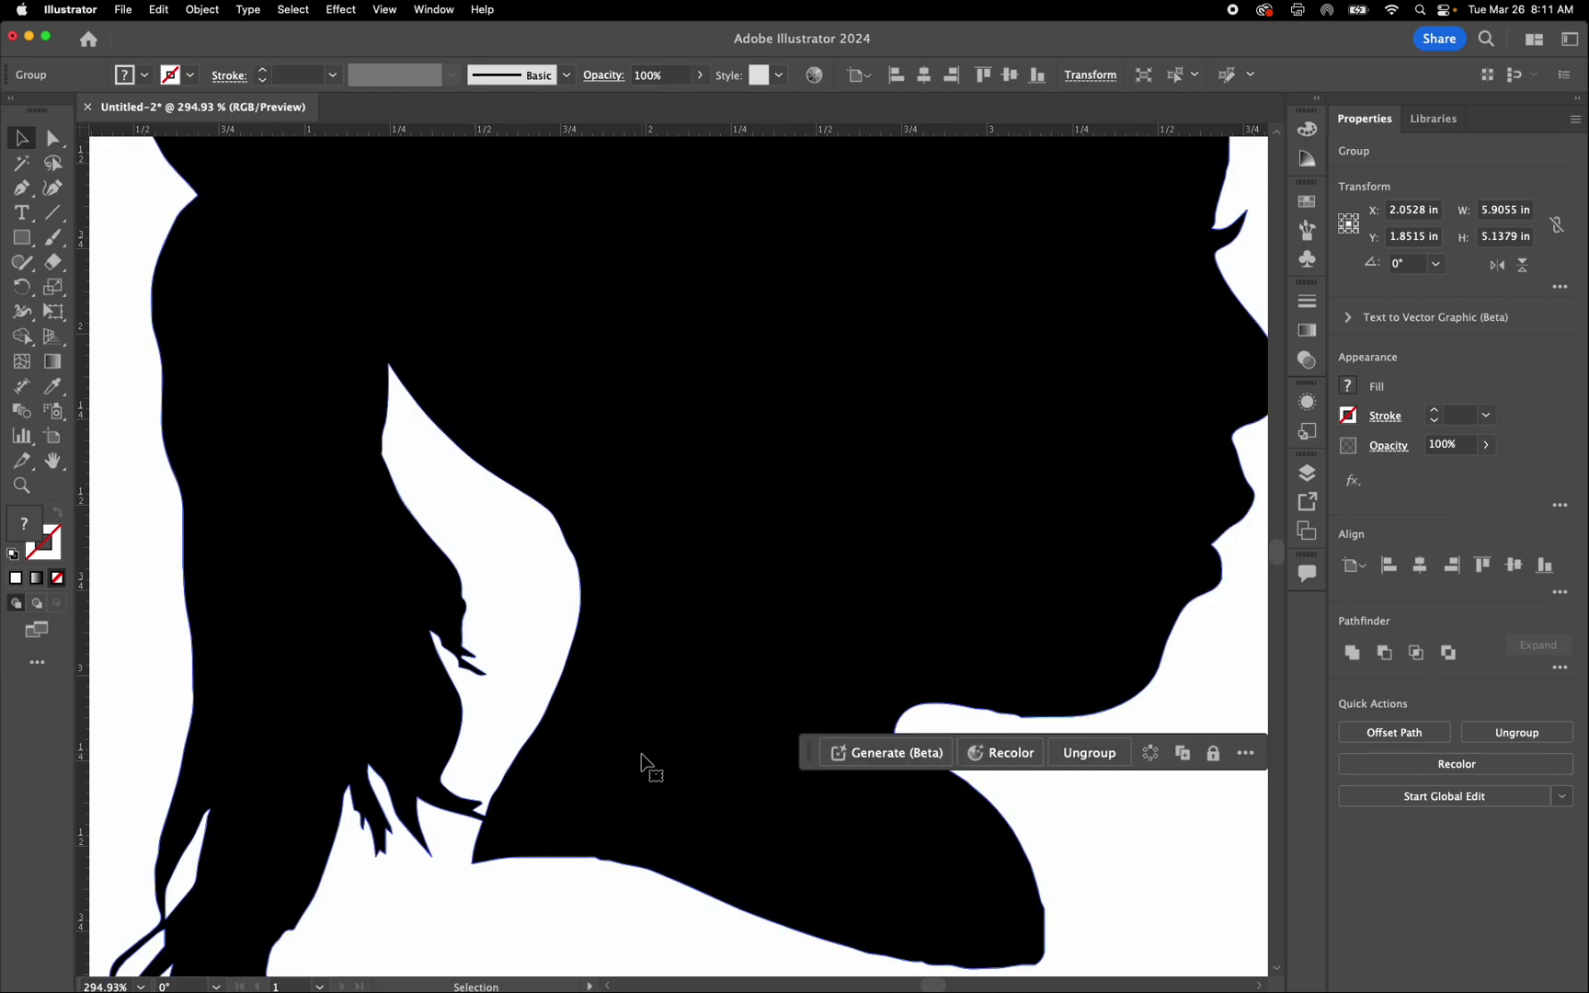
scroll(641, 751, down, 2)
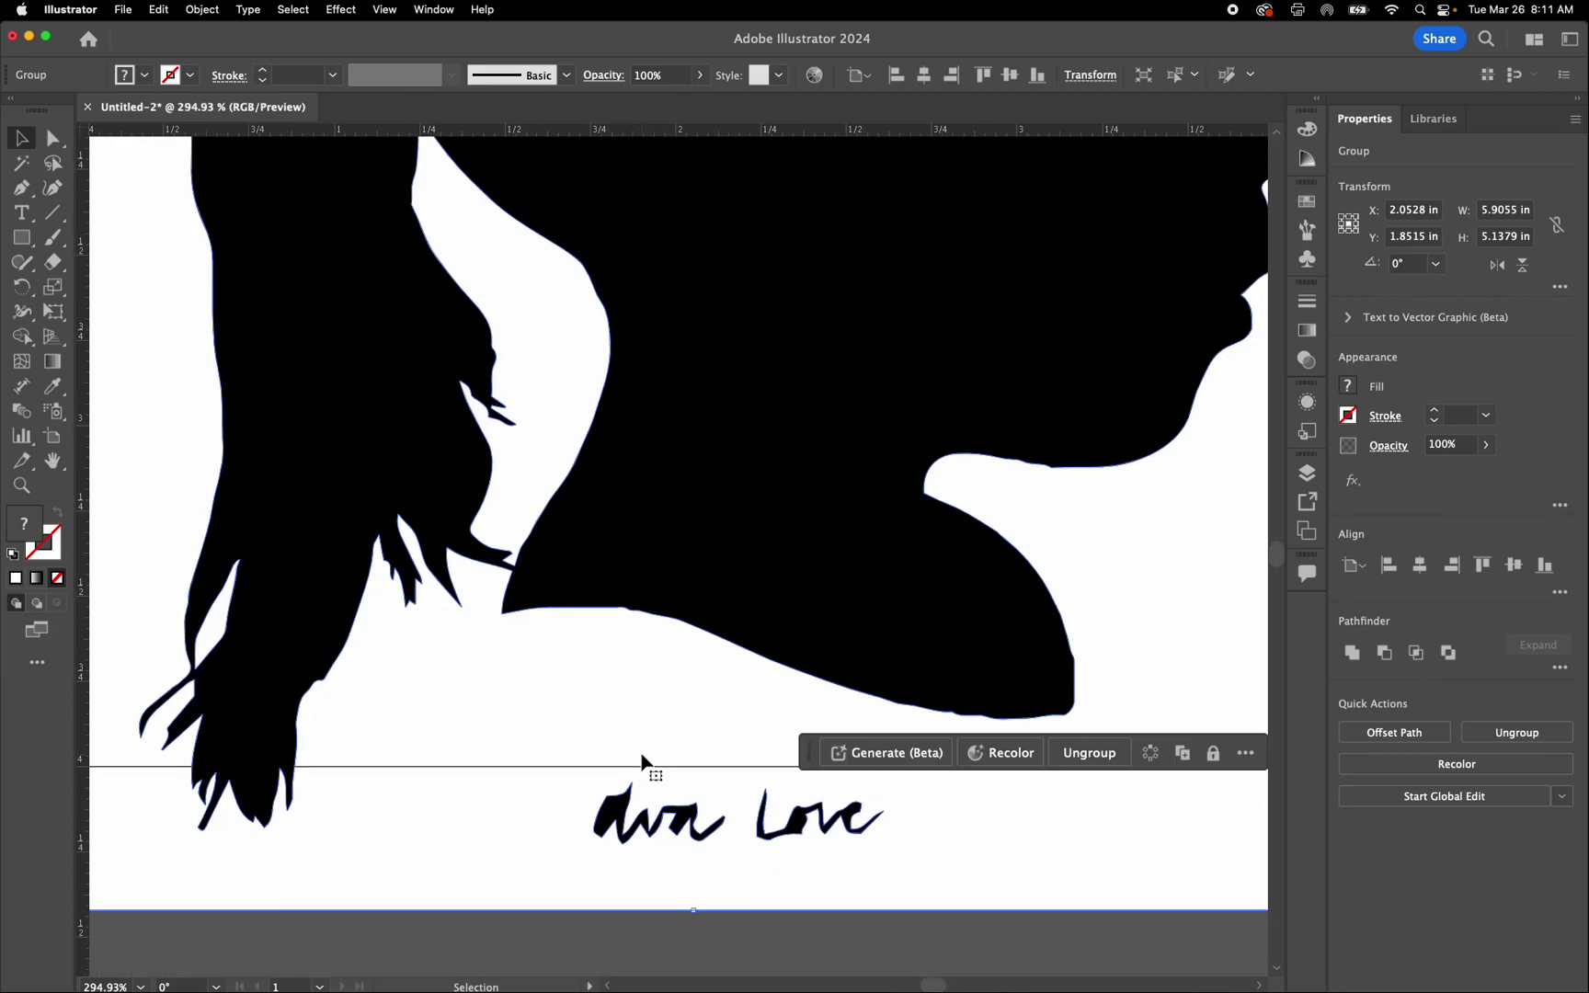
scroll(642, 752, up, 3)
scroll(641, 751, down, 5)
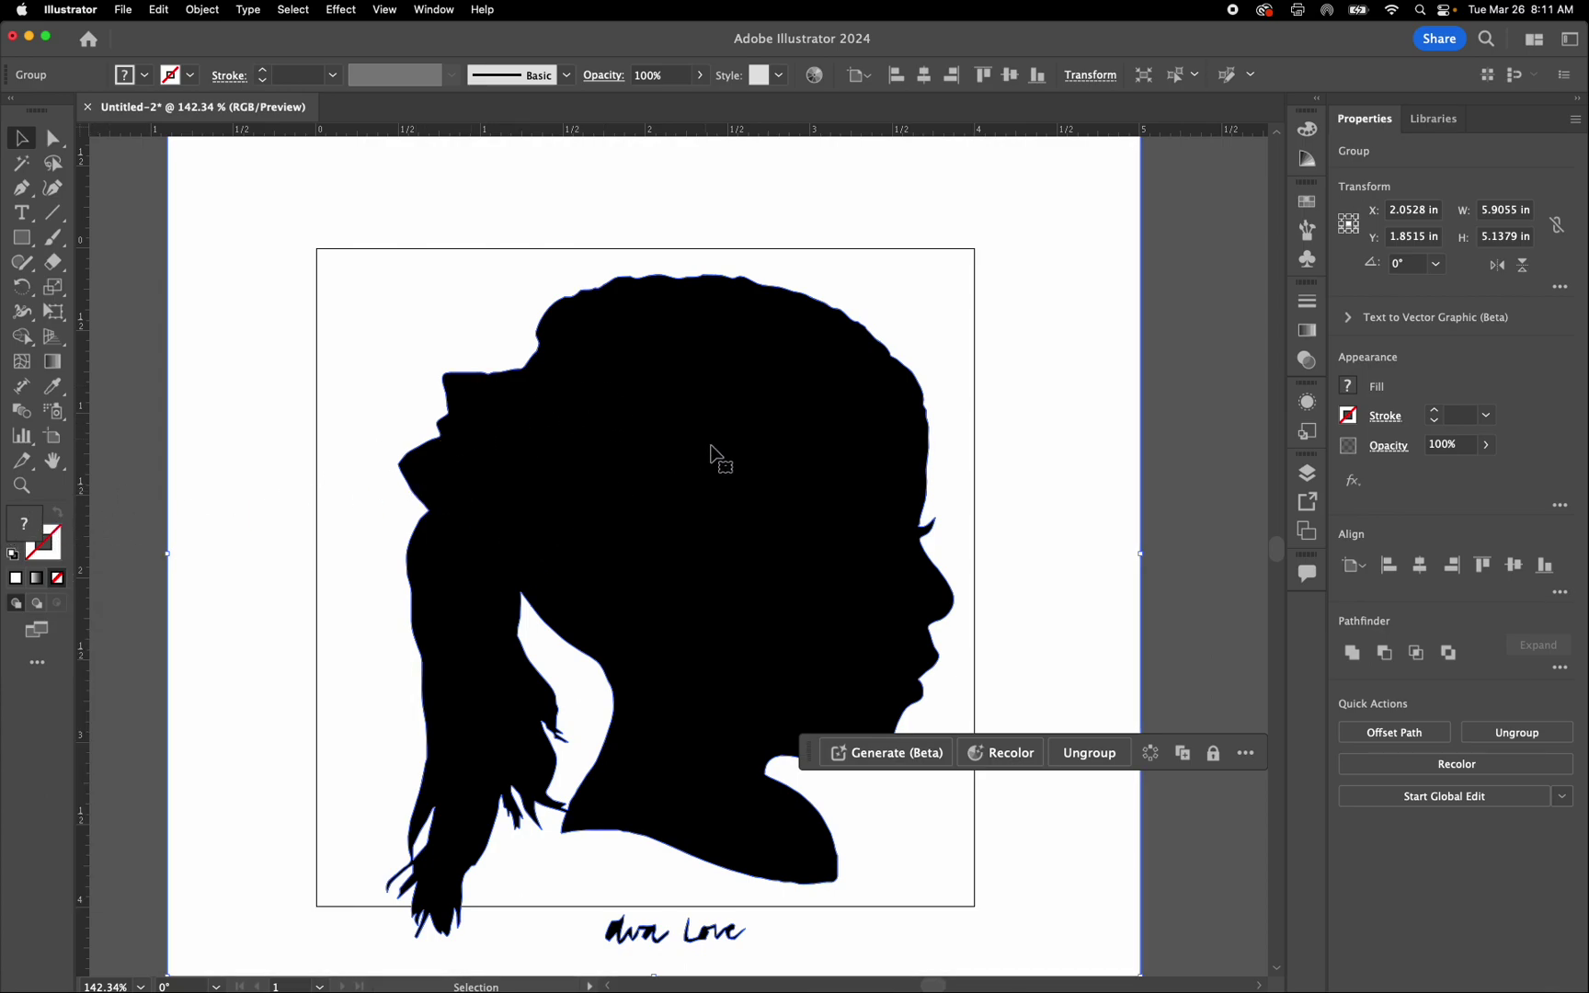
- Apply the default white fill and black 1 pt stroke to the expanded artwork and ungroup it
key(d)
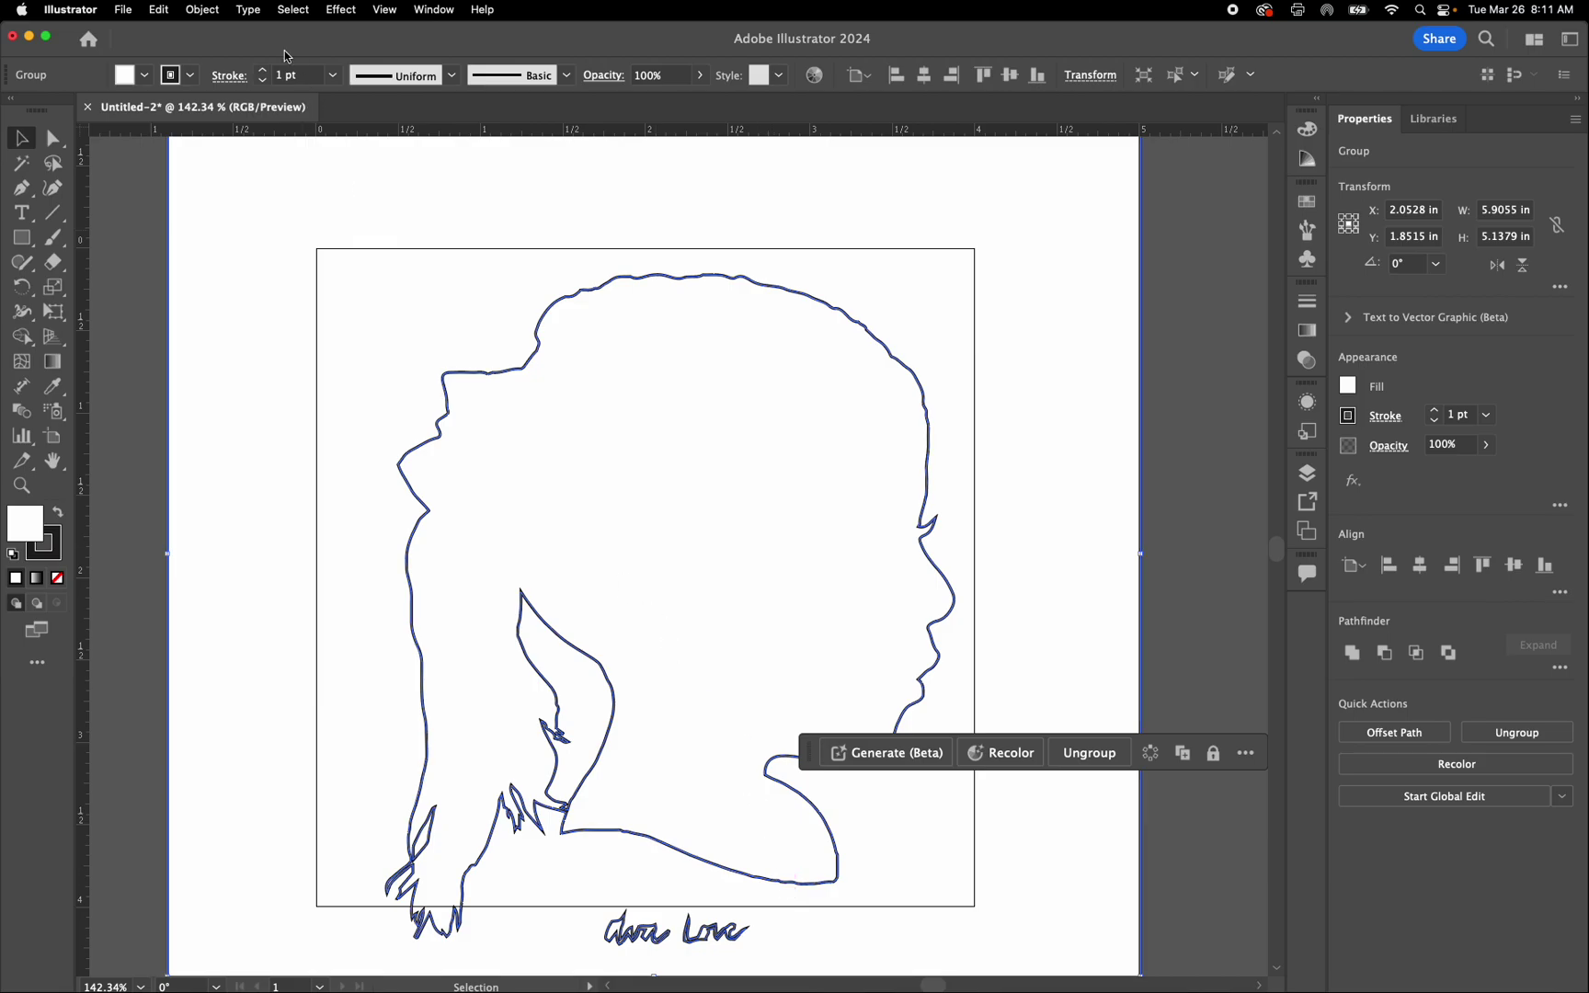
click(217, 8)
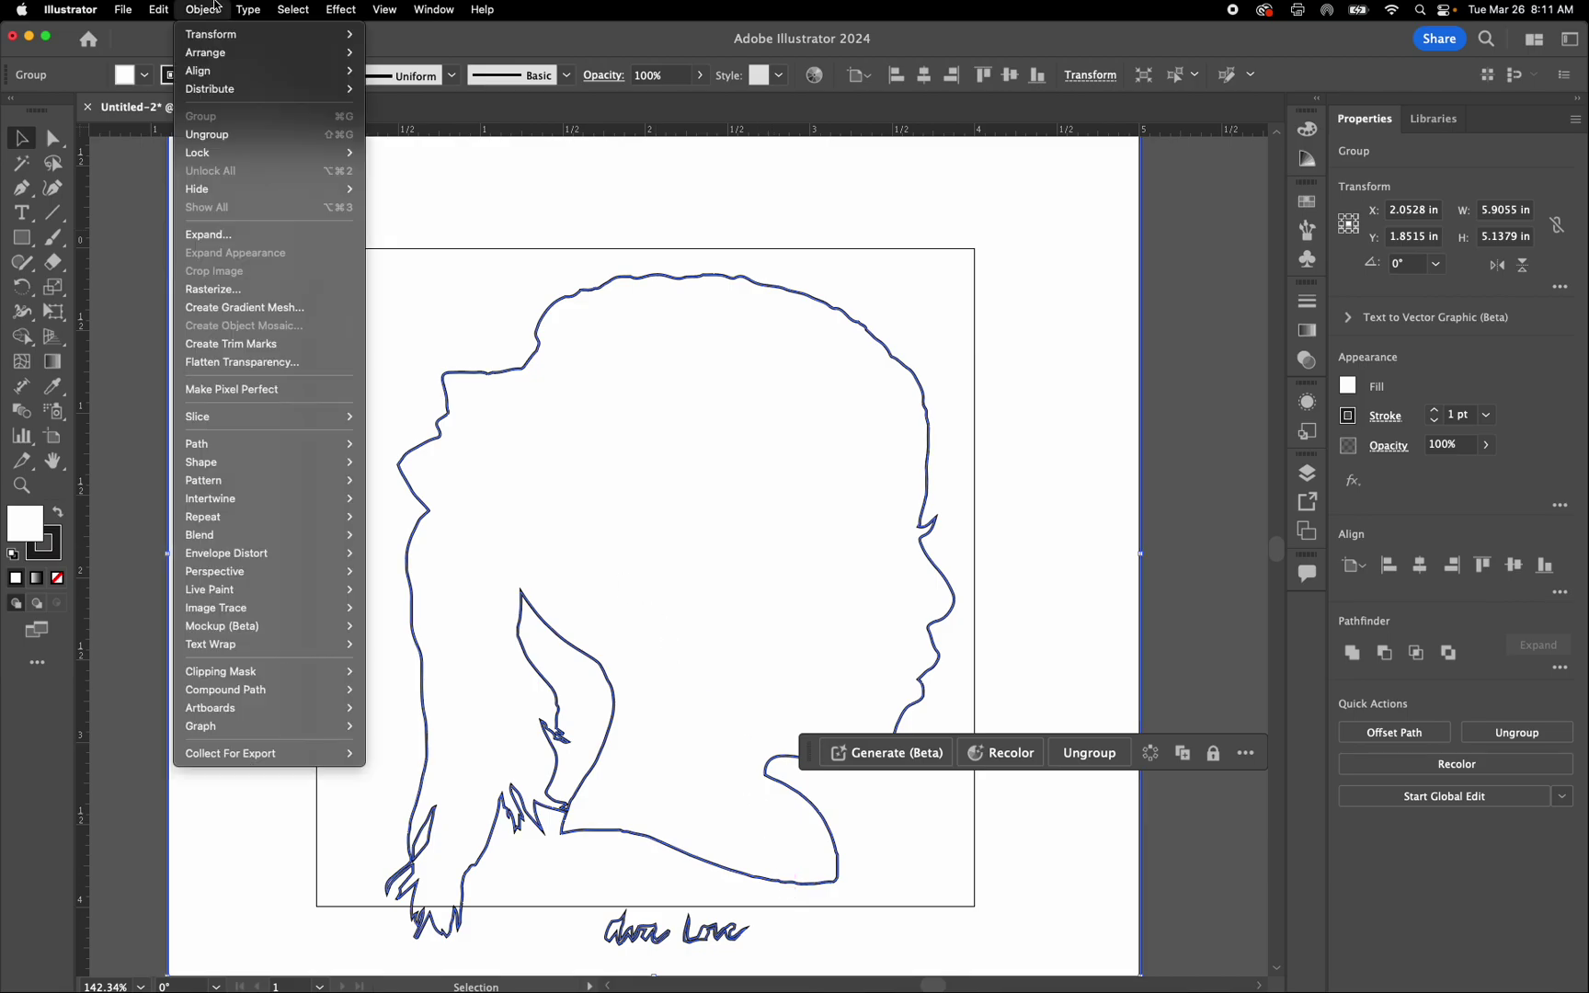
click(272, 137)
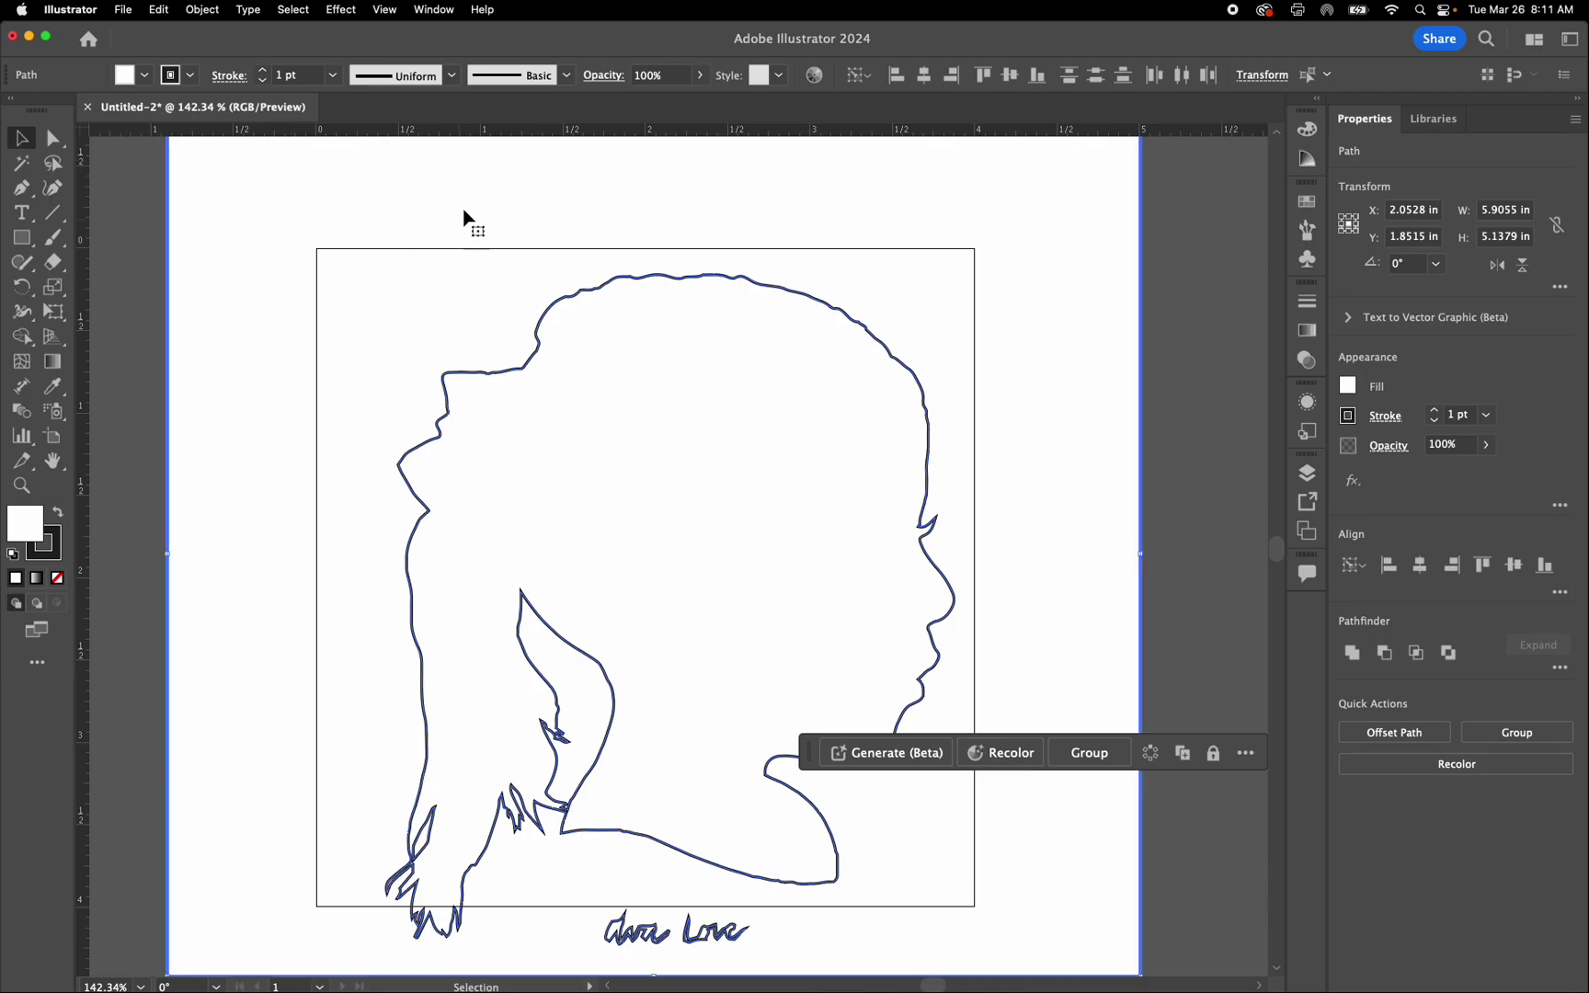
- Select only the large background rectangle behind the head and delete it
click(33, 141)
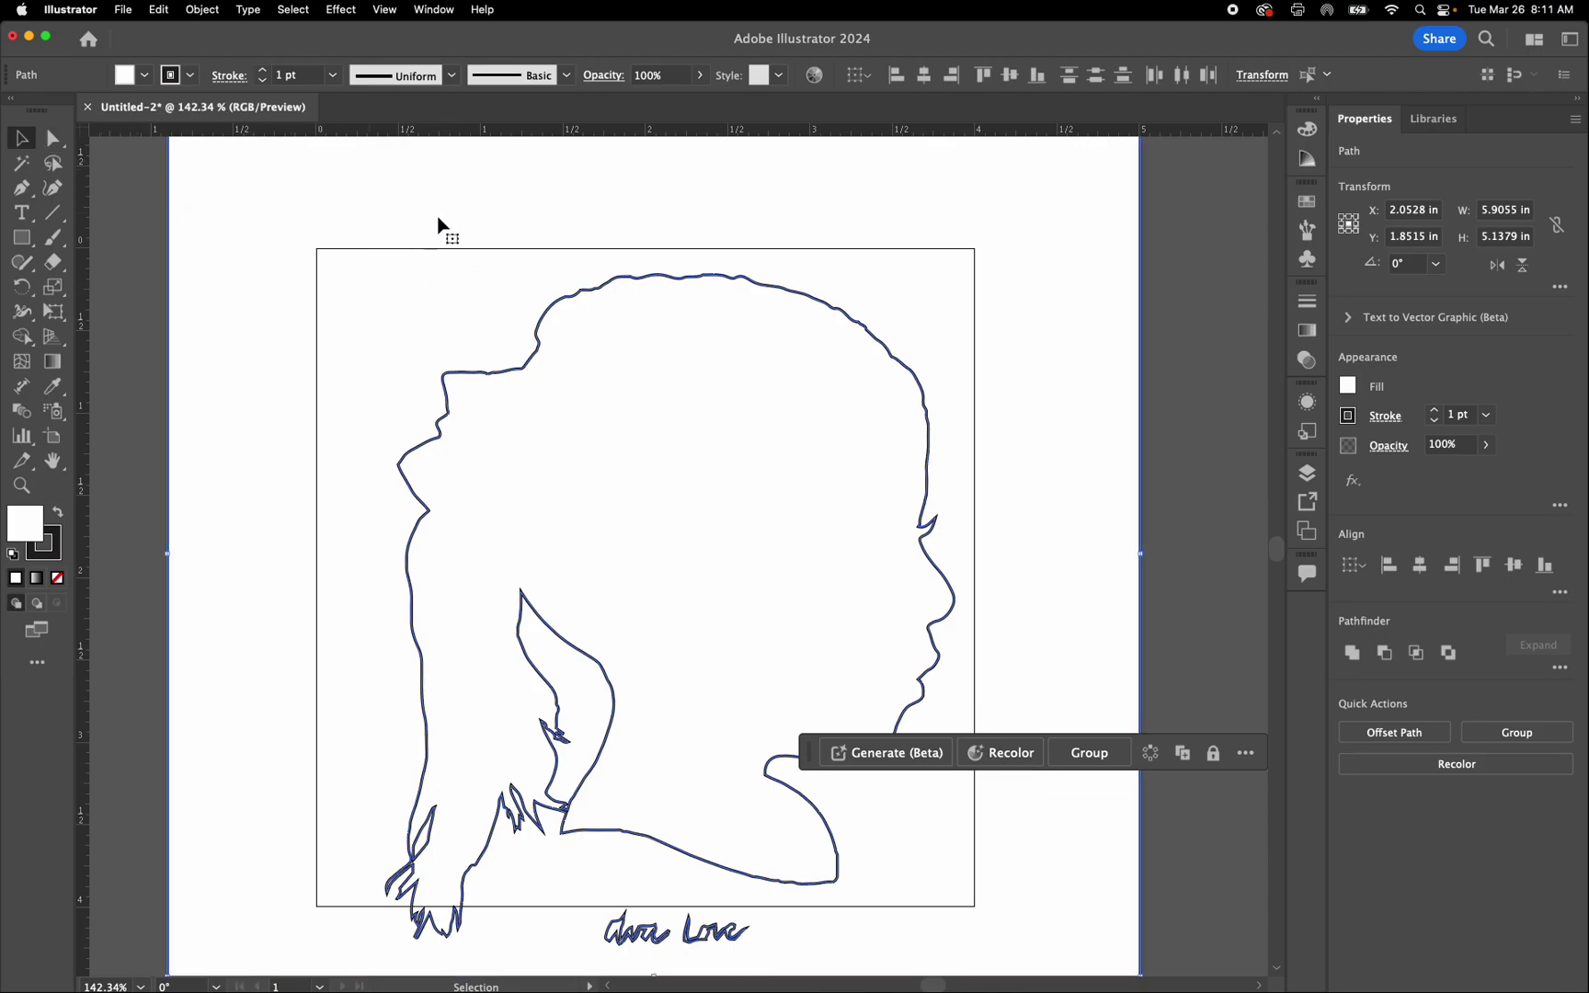
click(211, 250)
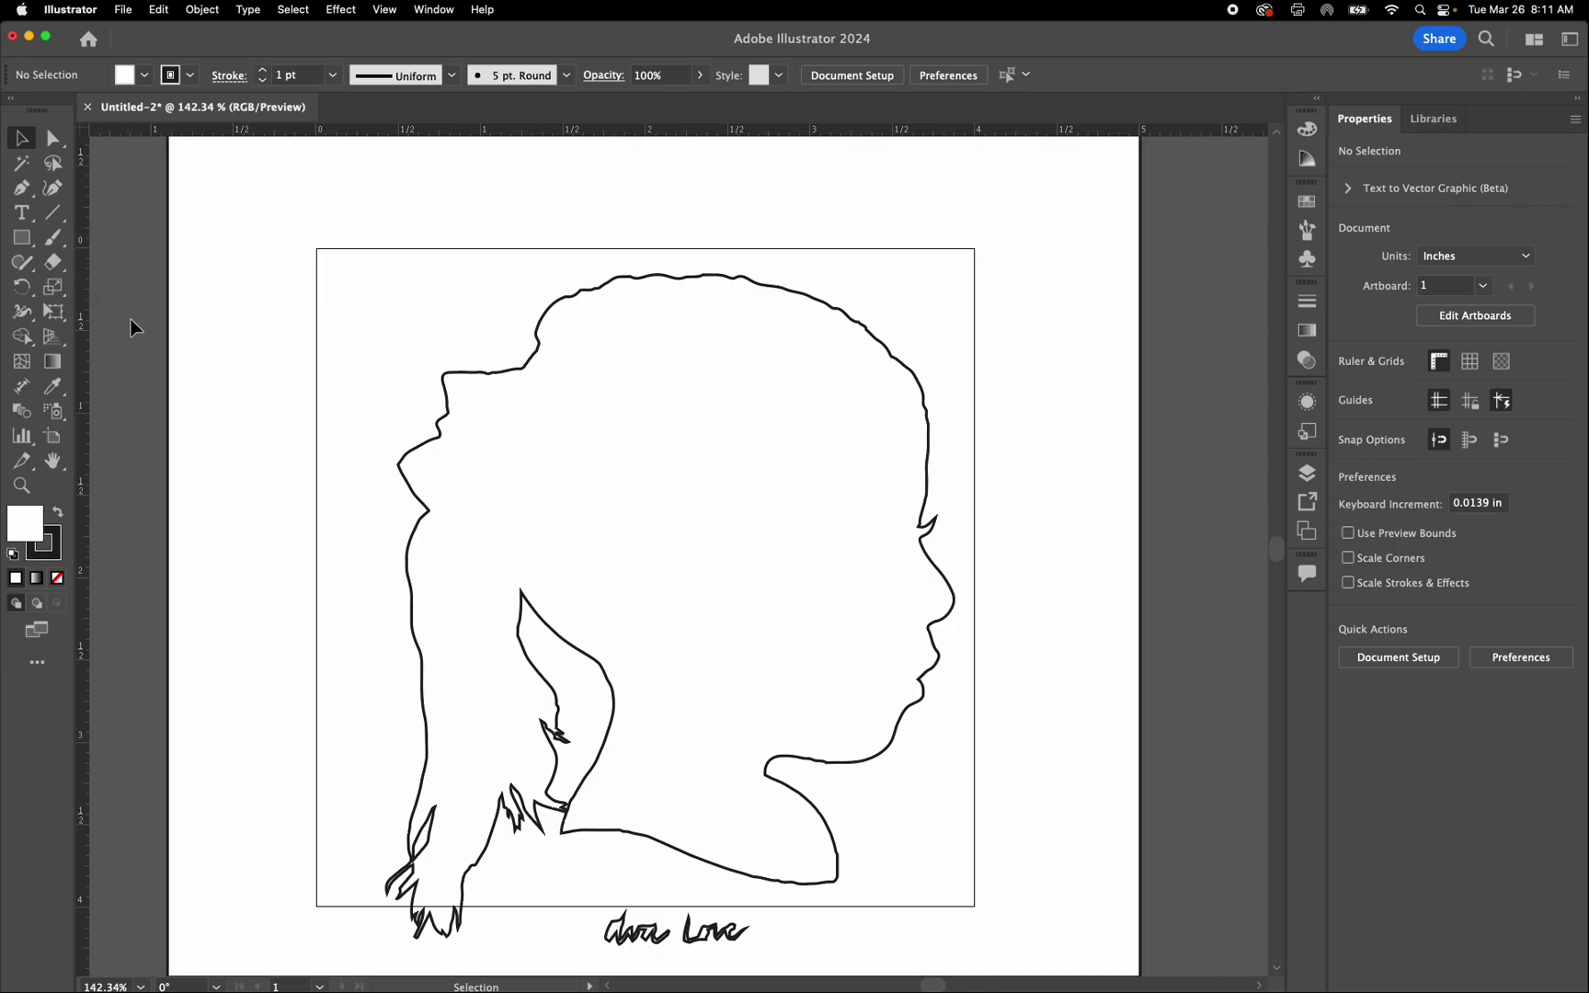
click(217, 361)
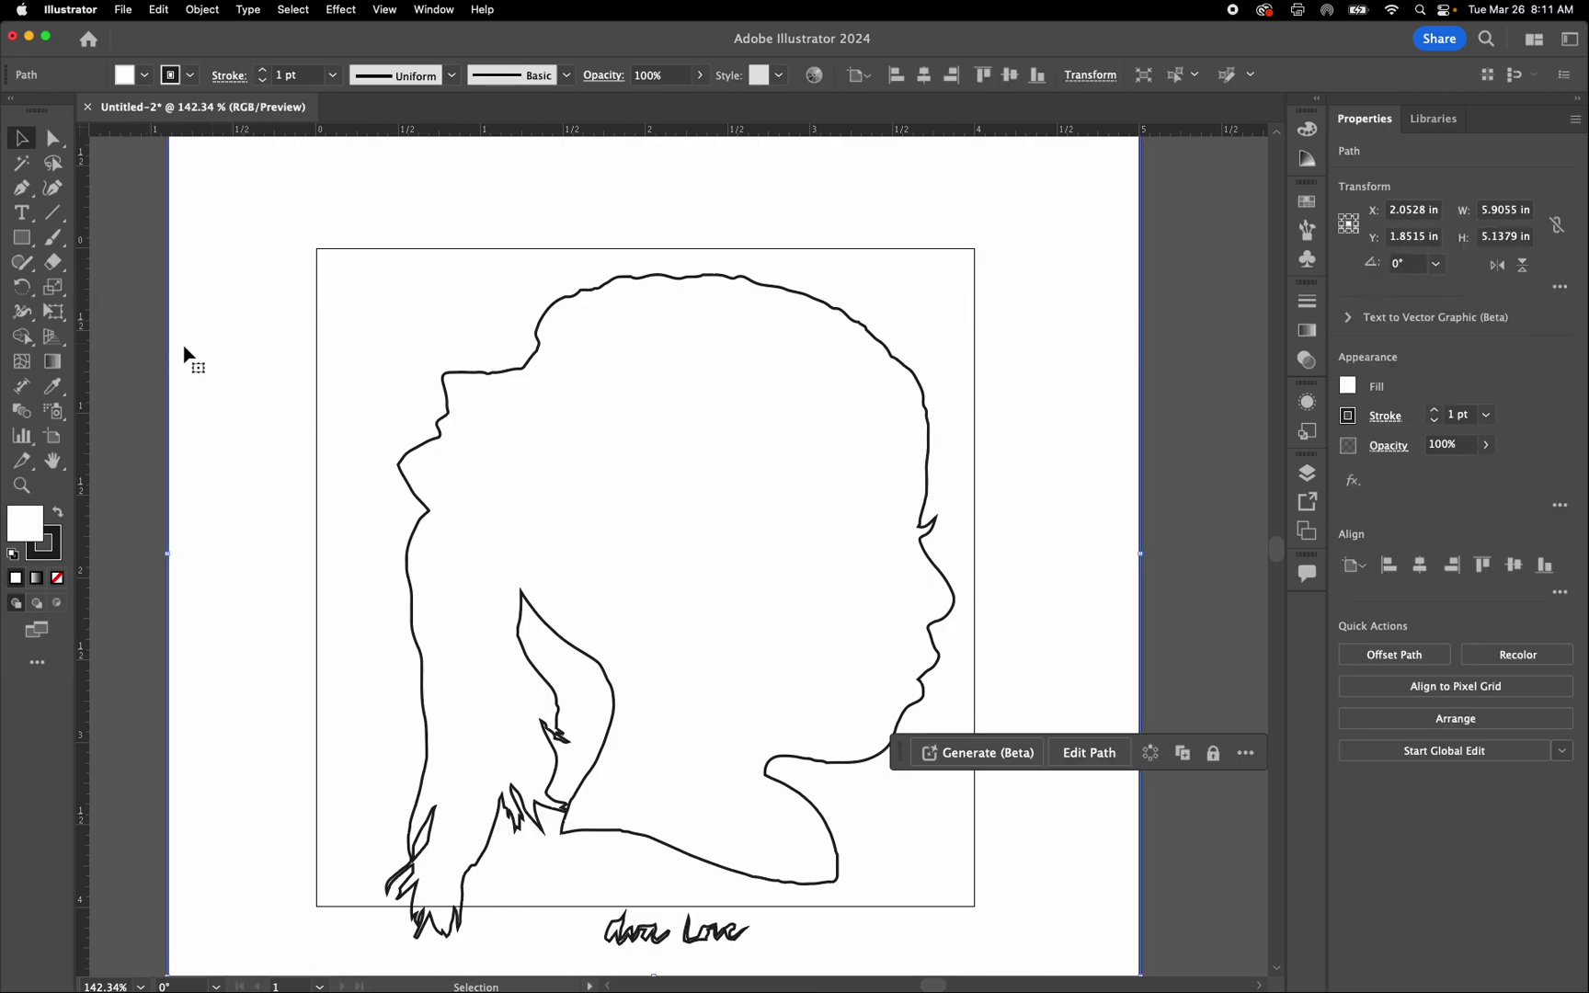
click(158, 370)
click(178, 390)
scroll(290, 490, down, 5)
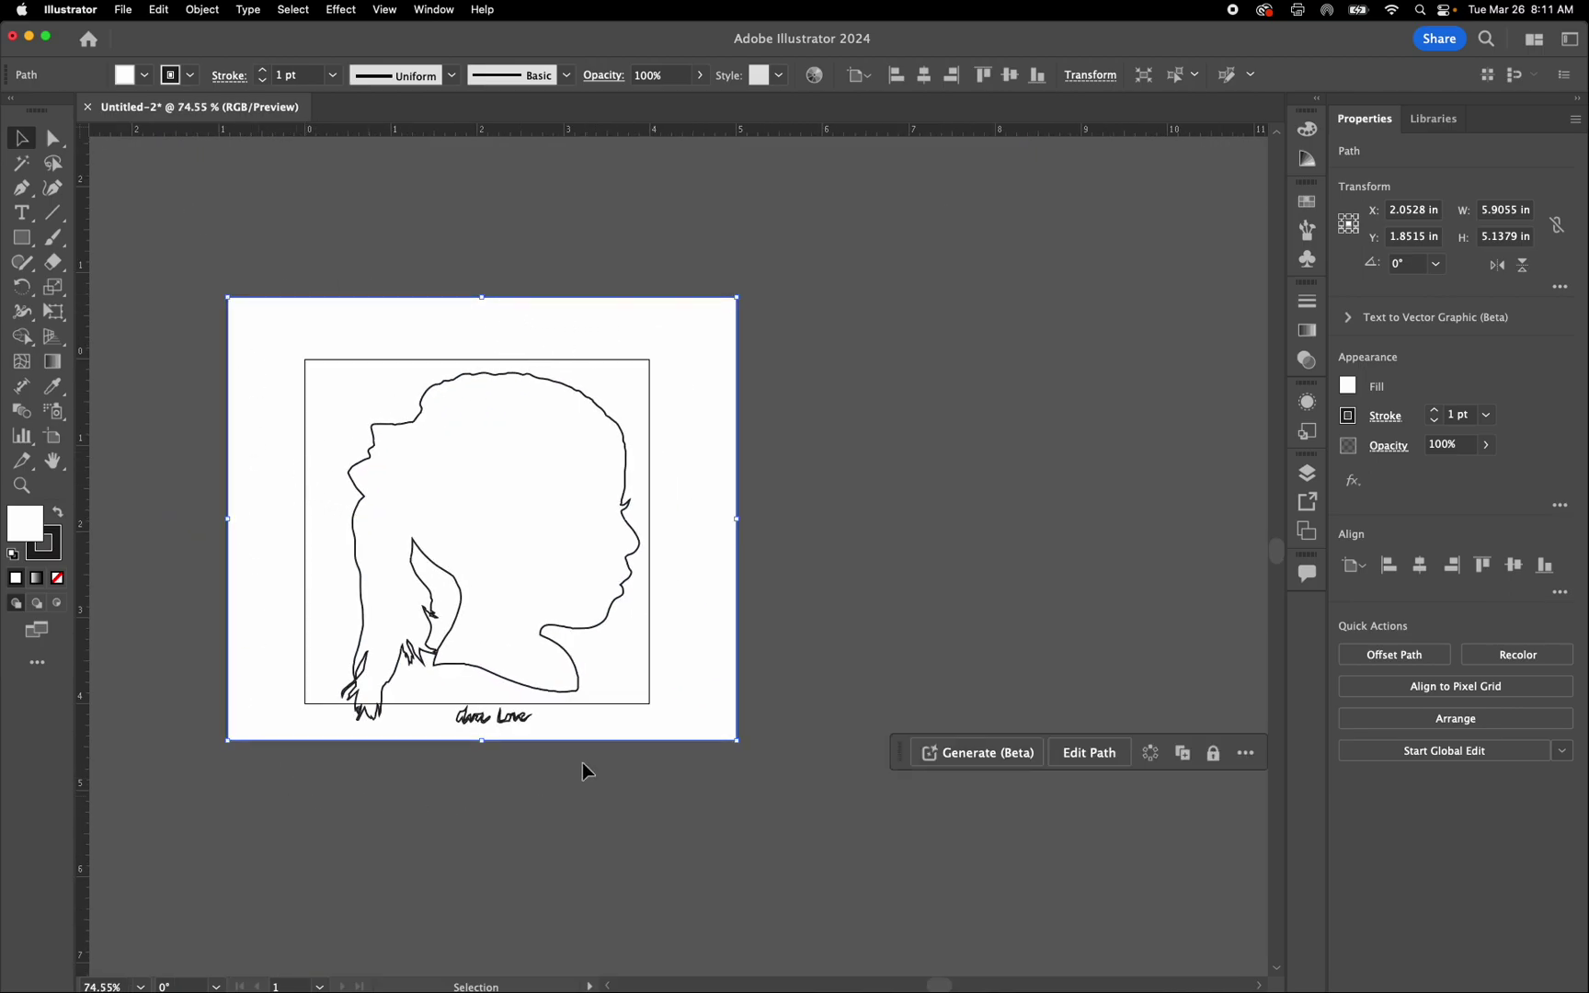
click(761, 427)
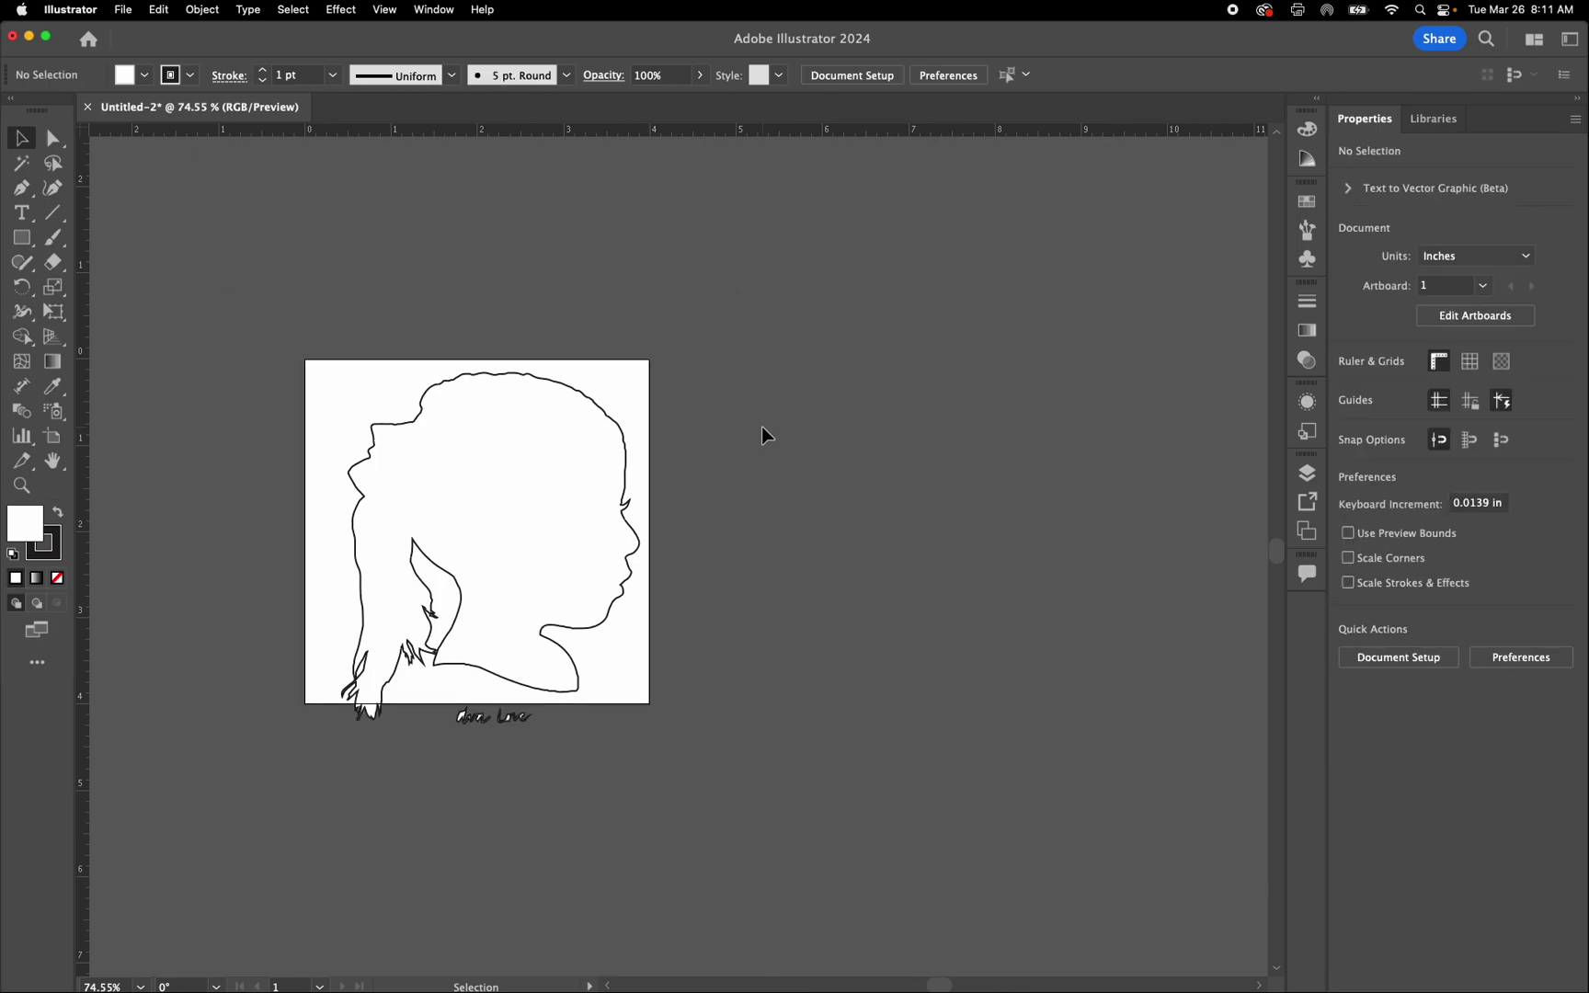
- Select all the signature lettering paths below the artboard and delete them
scroll(529, 776, up, 8)
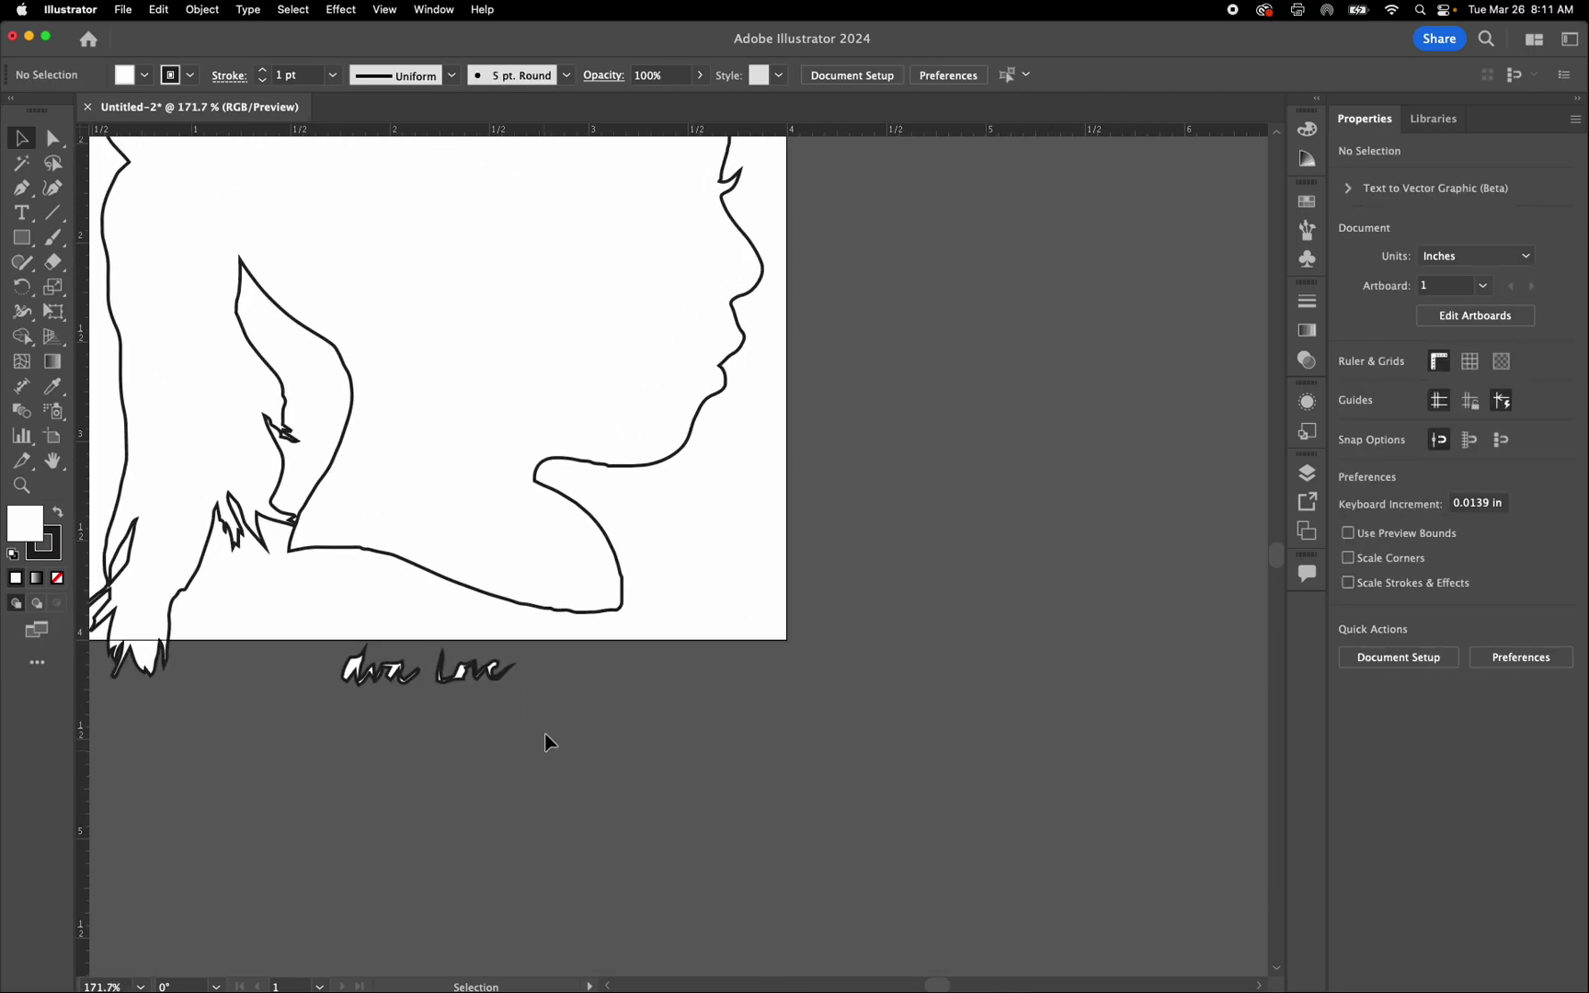
drag(526, 724, 160, 603)
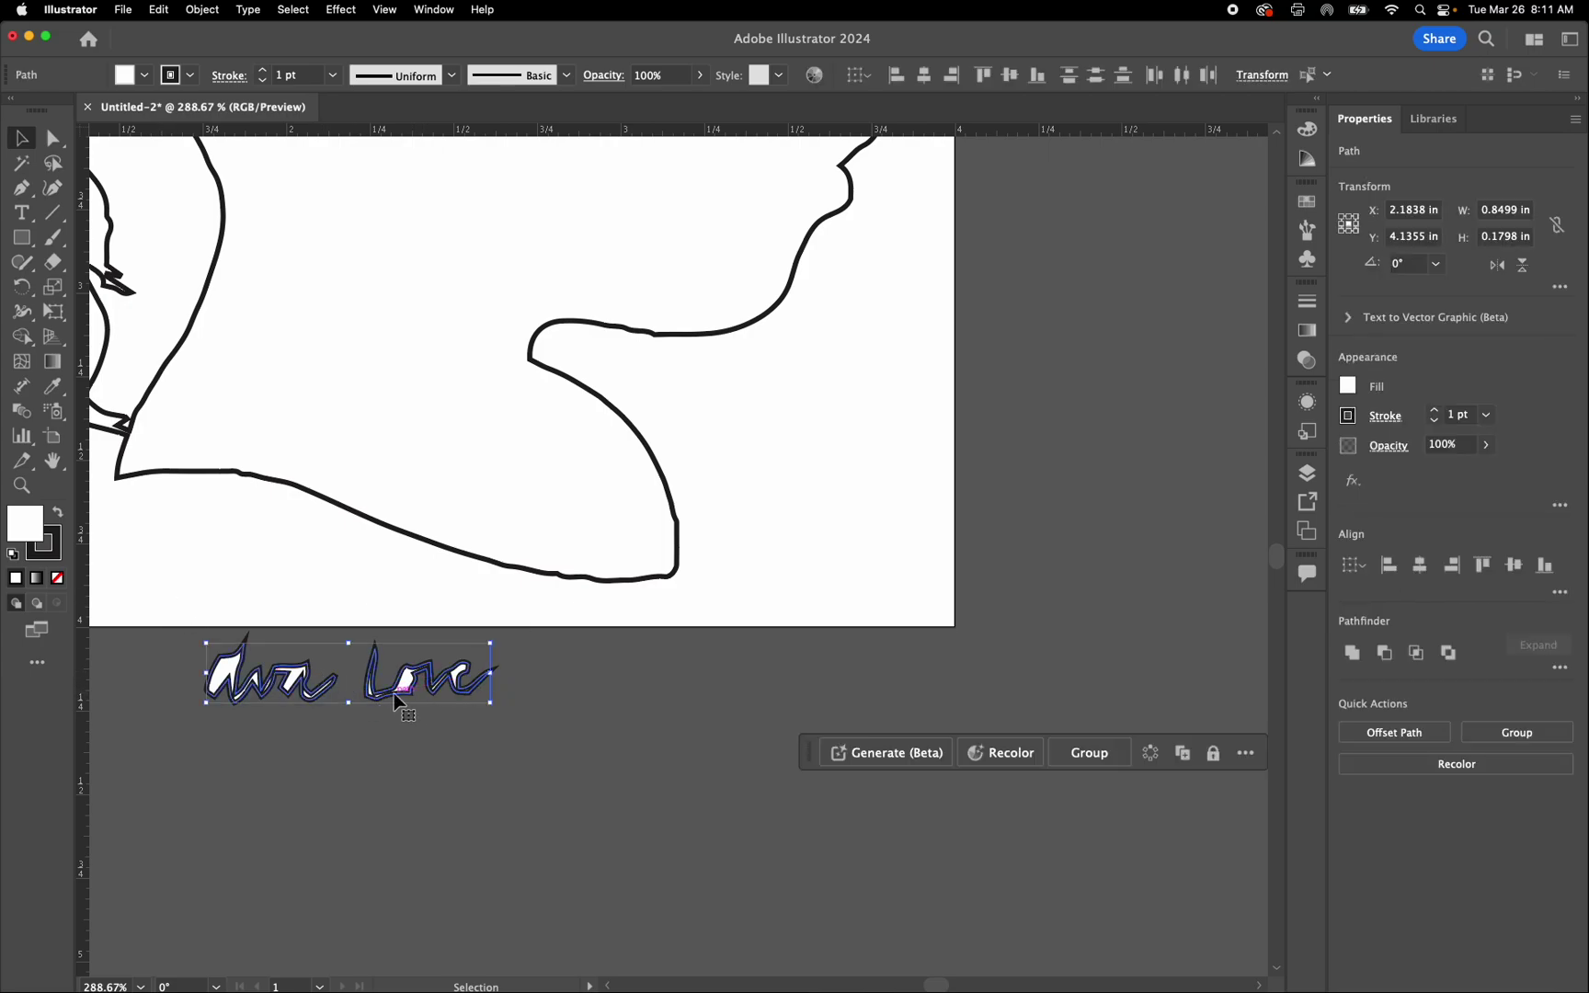
key(Delete)
- Examine the head outline's contour, then select all its paths and inspect their anchor points with the Direct Selection tool
scroll(526, 664, left, 10)
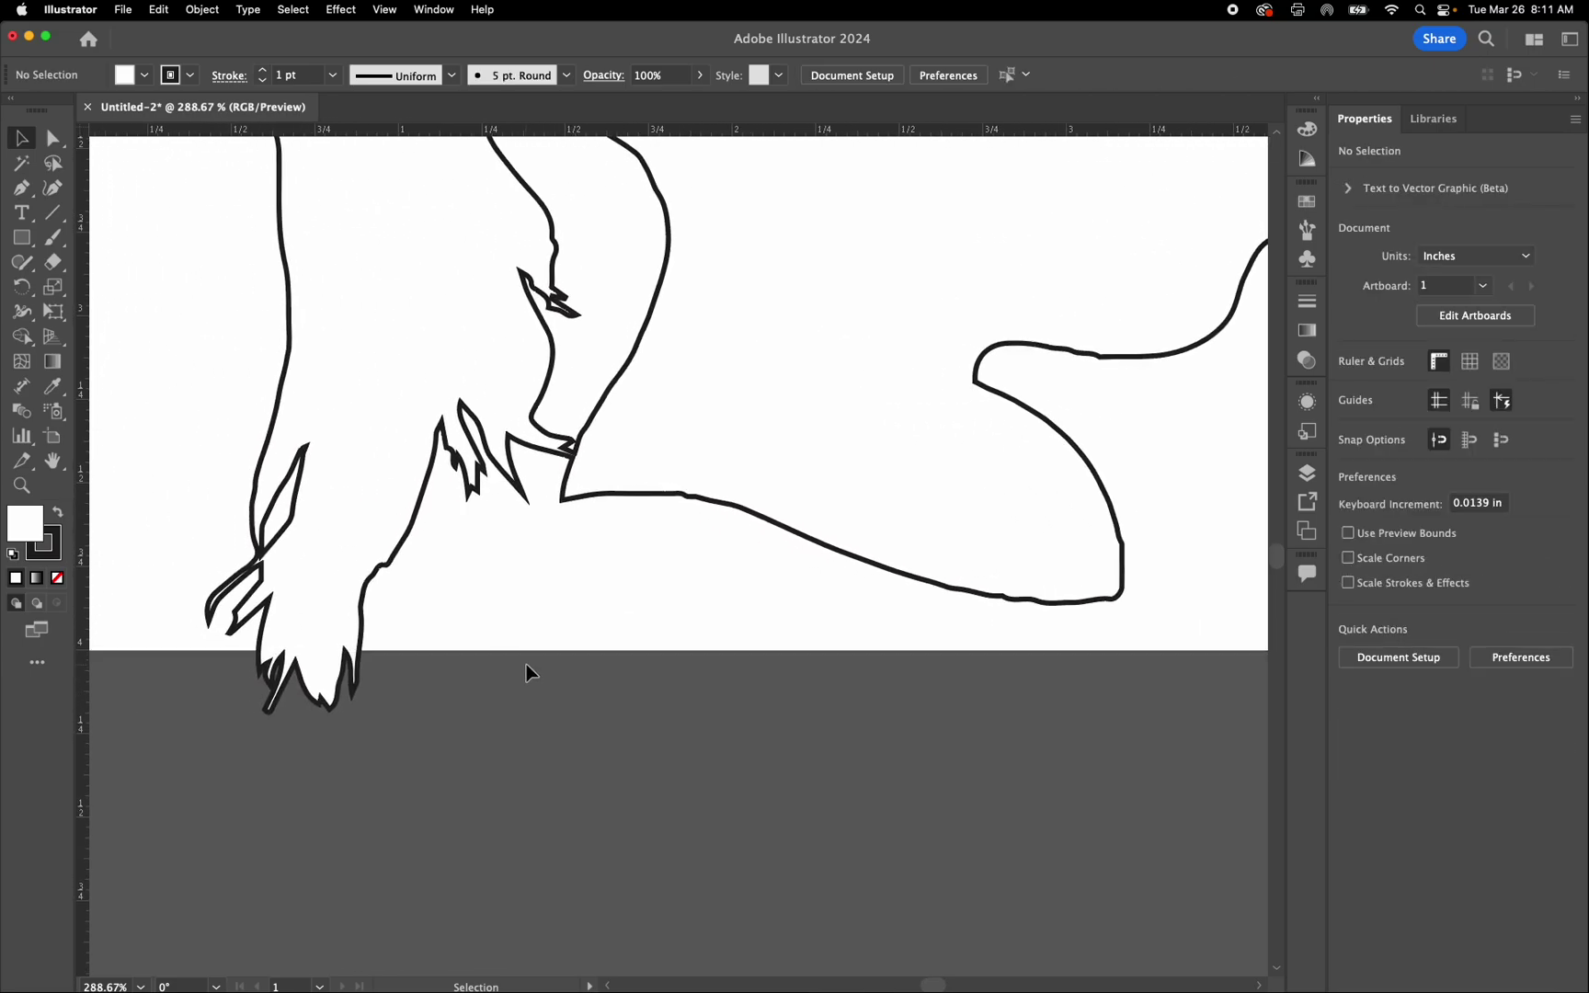
scroll(527, 664, up, 15)
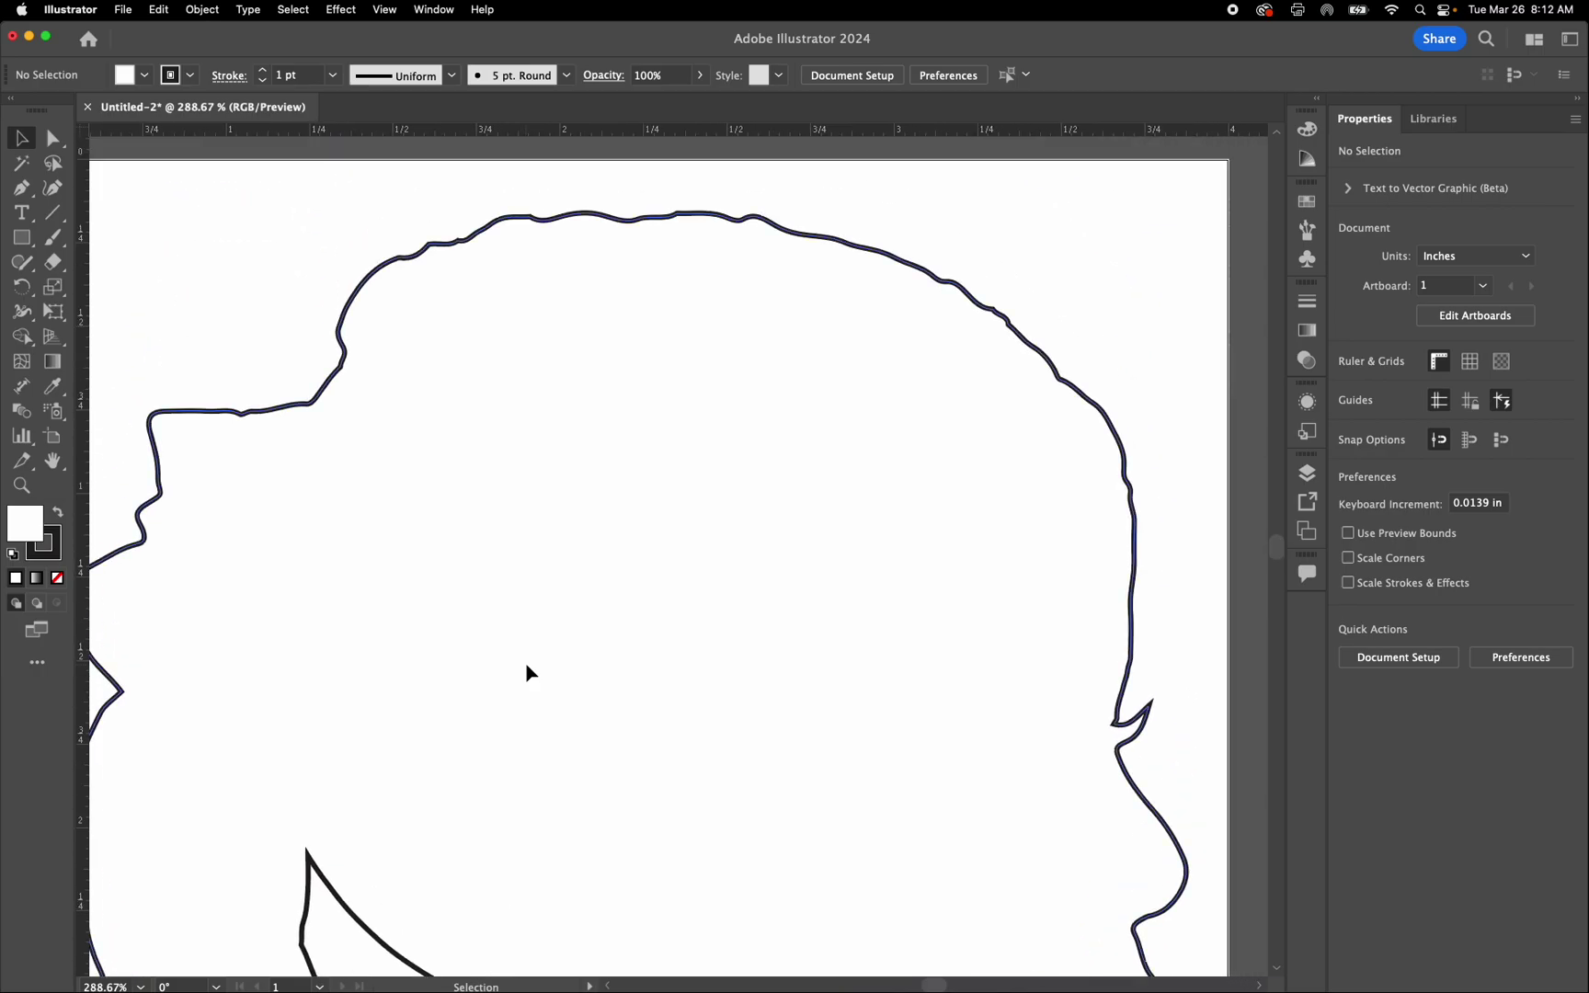
scroll(527, 673, up, 5)
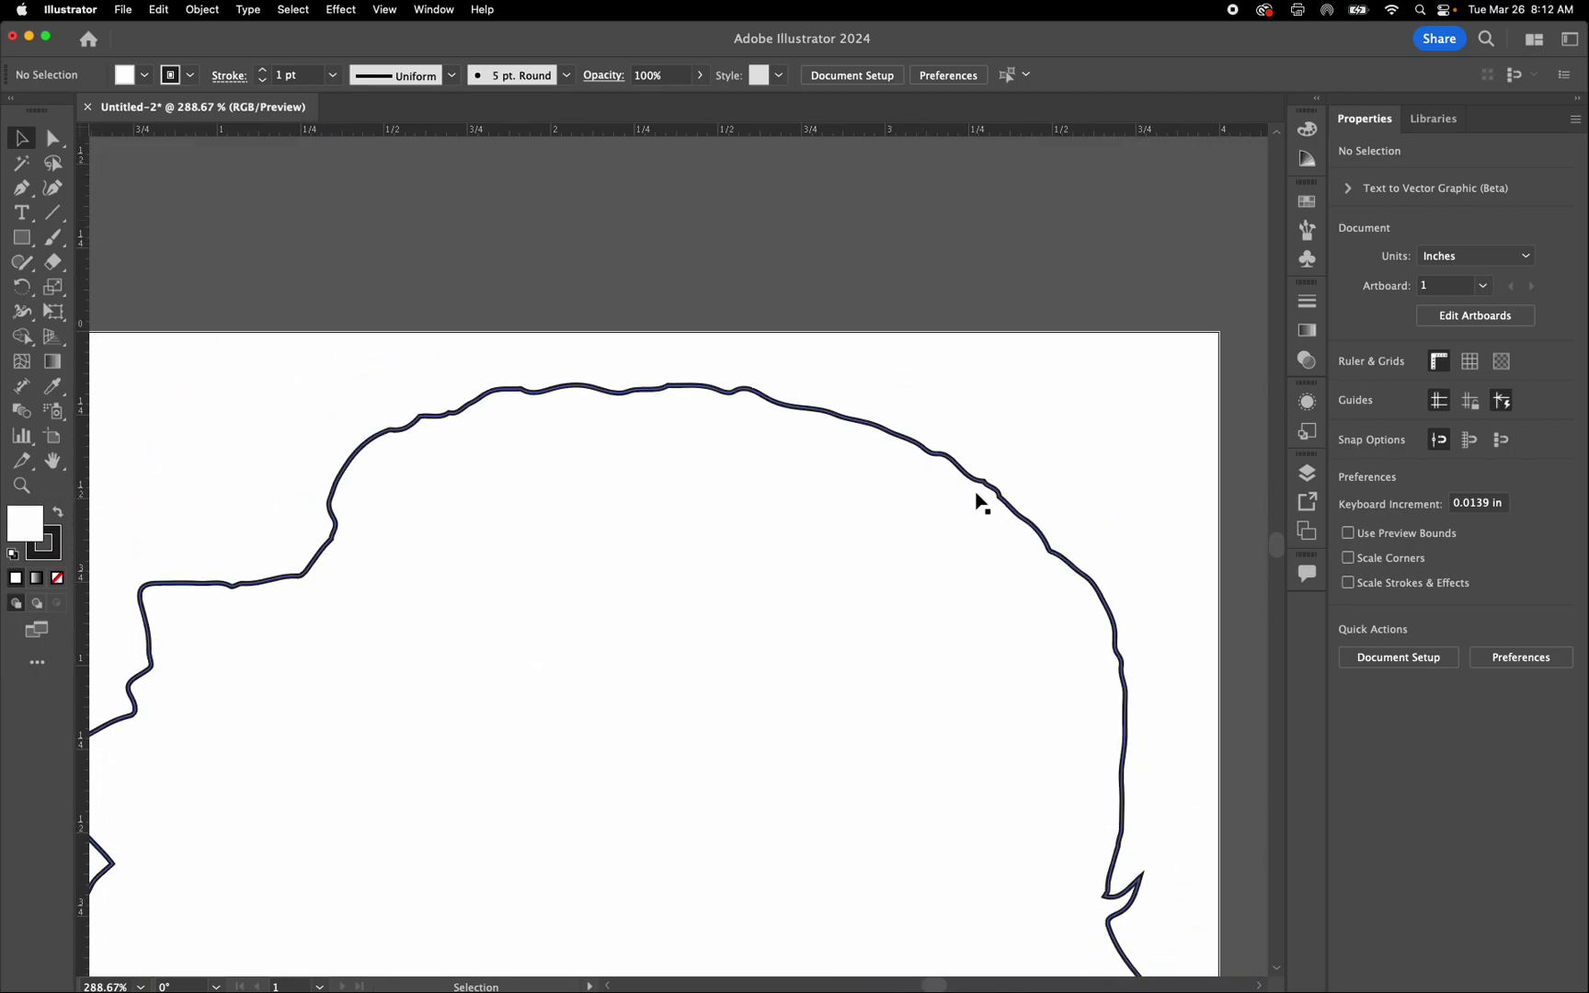
scroll(827, 363, down, 5)
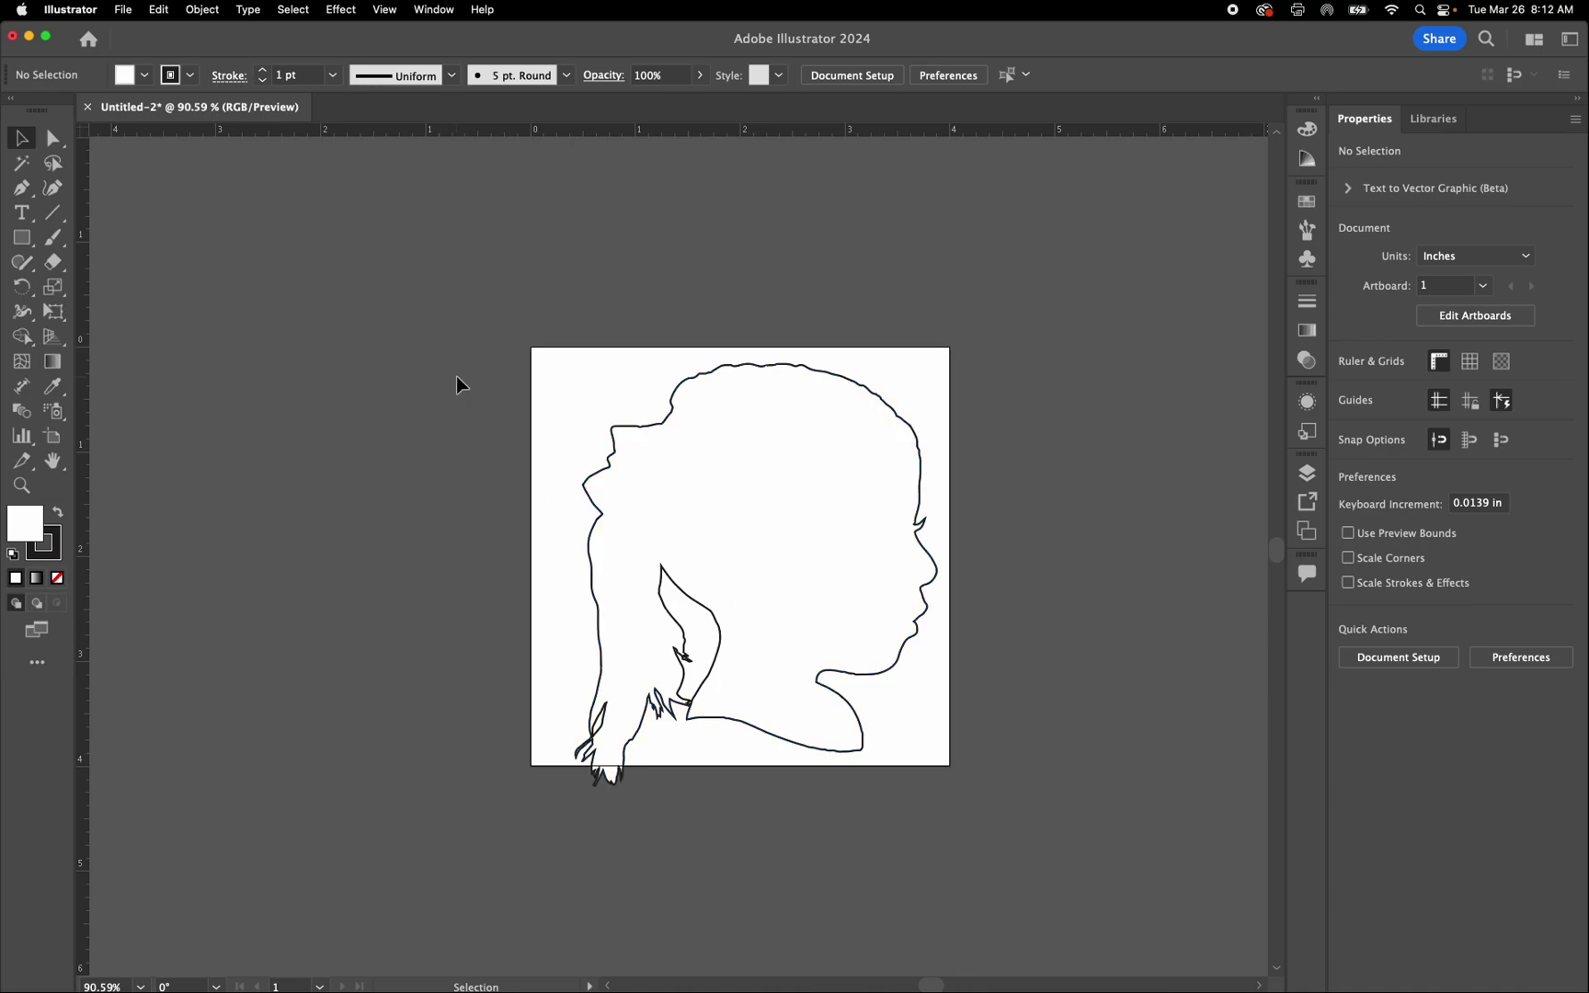
drag(378, 288, 1007, 828)
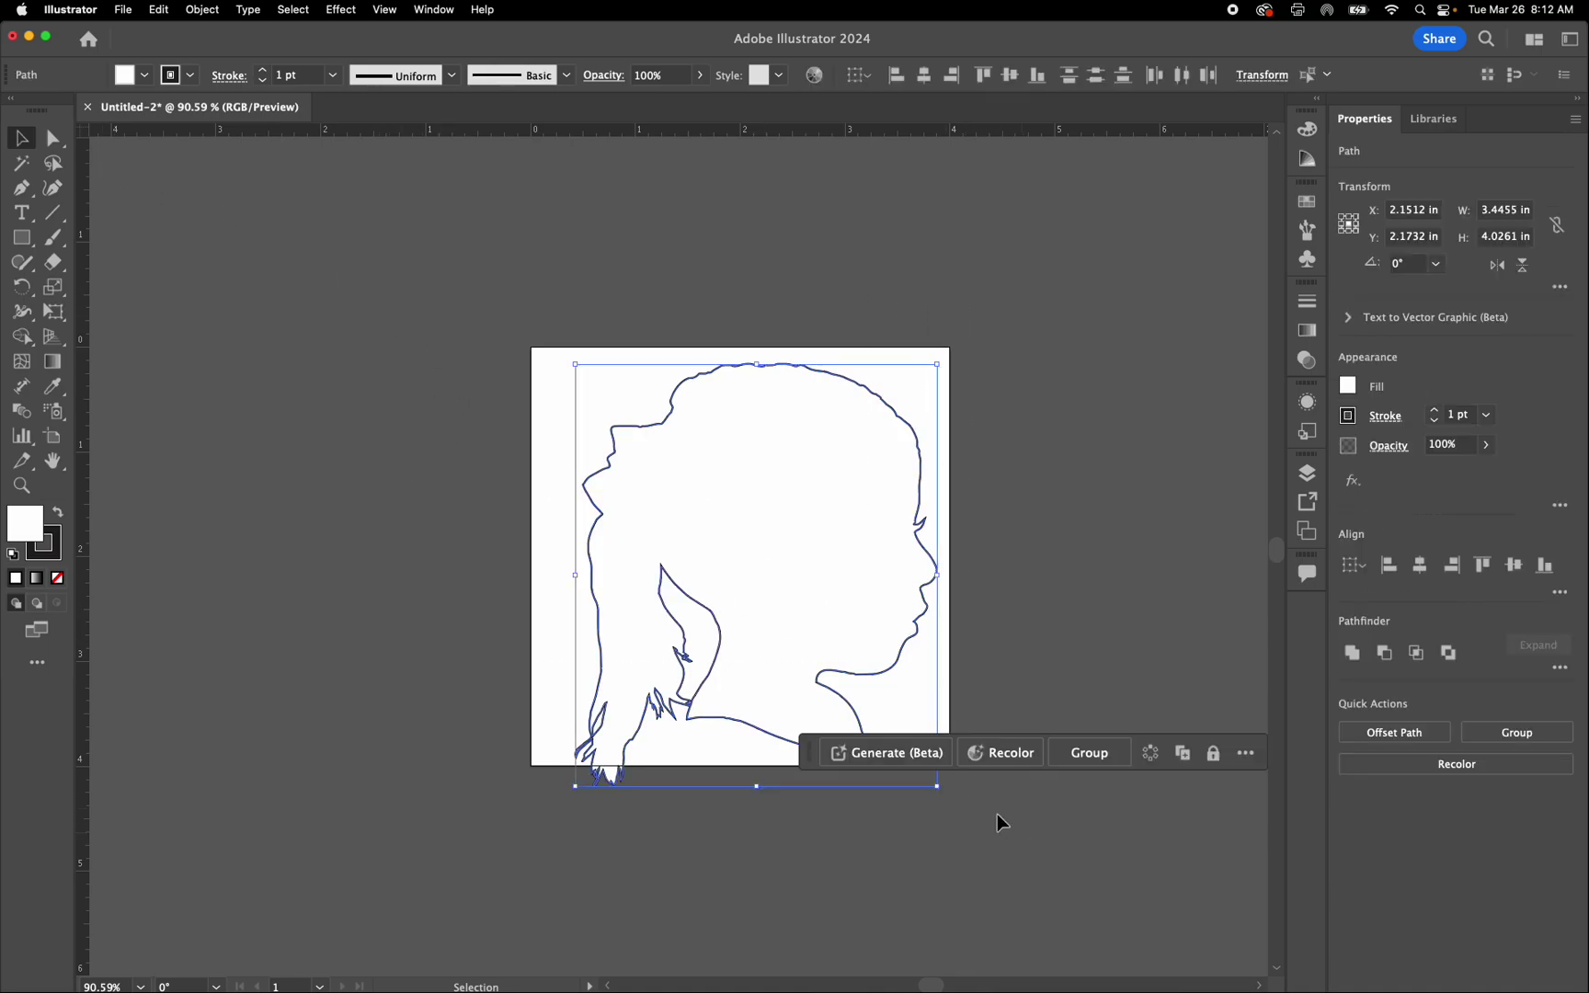
click(55, 139)
scroll(786, 759, up, 5)
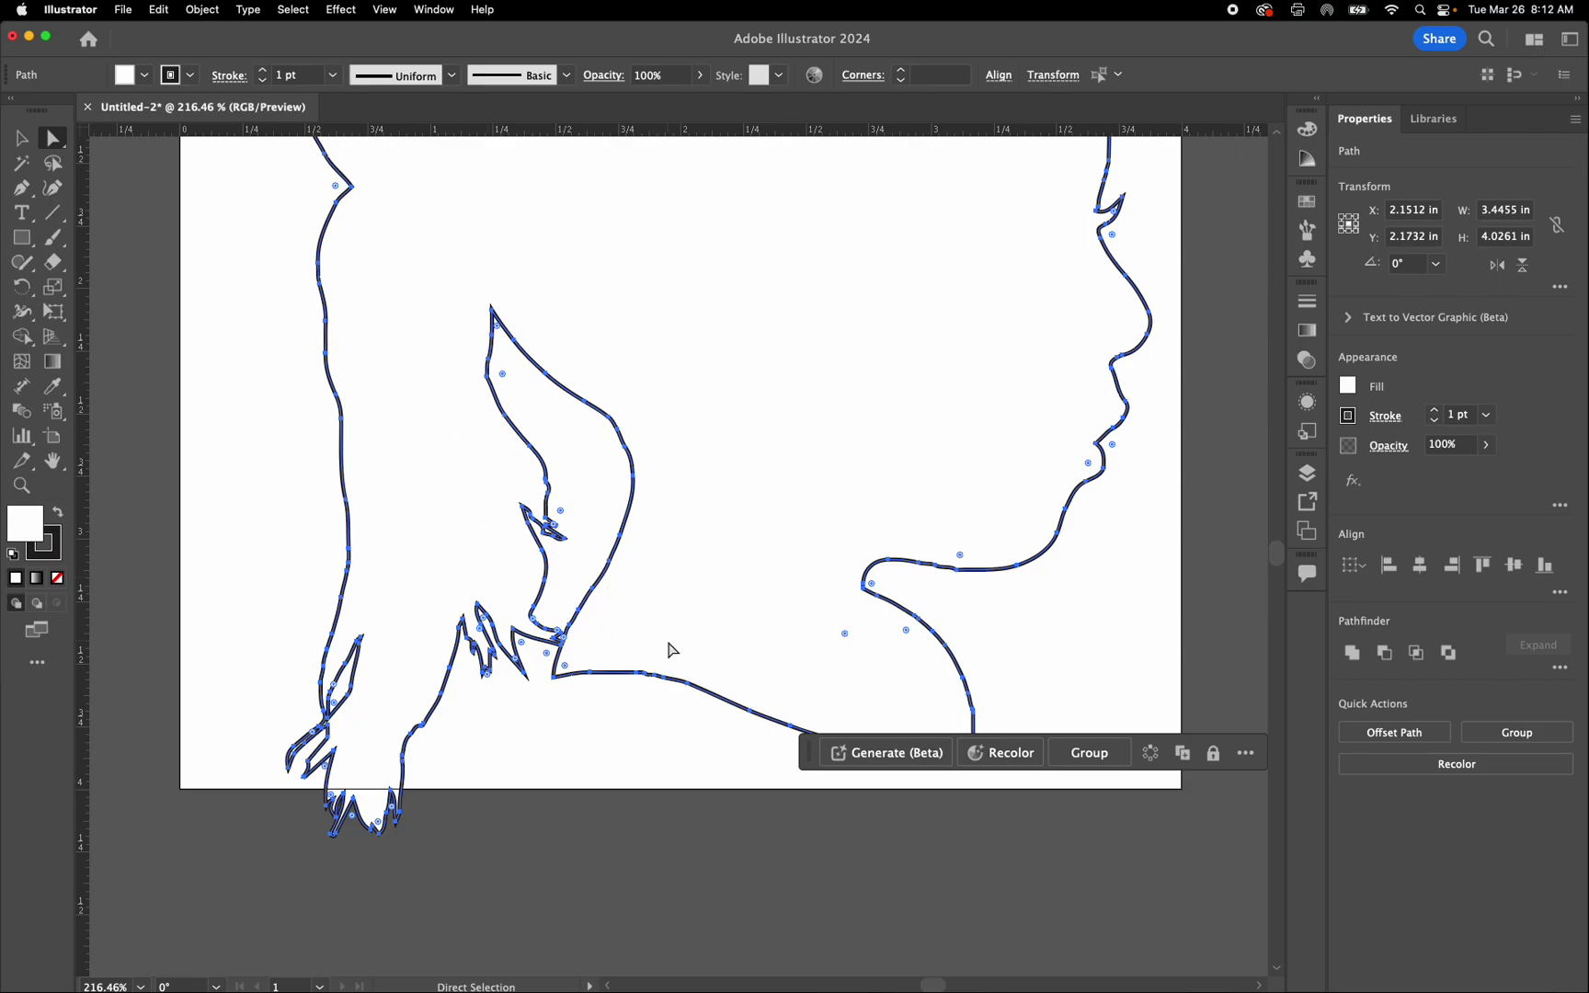
scroll(520, 701, down, 3)
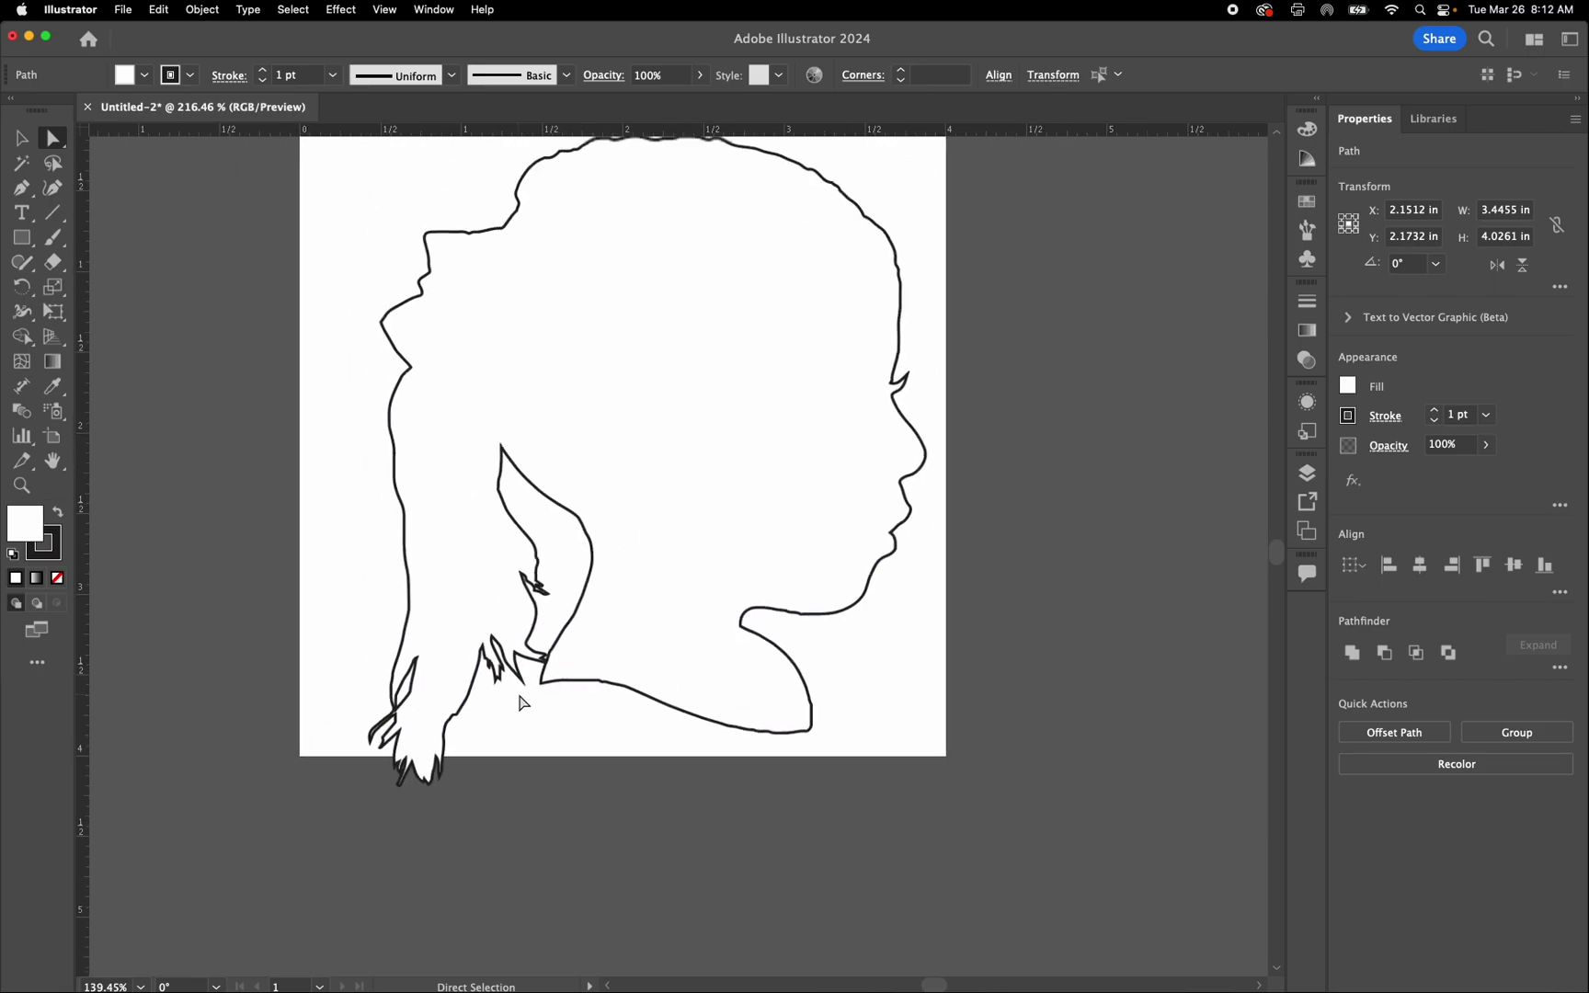
- Move the selected head outlines up and left on the artboard, centring them at about X 1.96 in, Y 2.06 in
key(v)
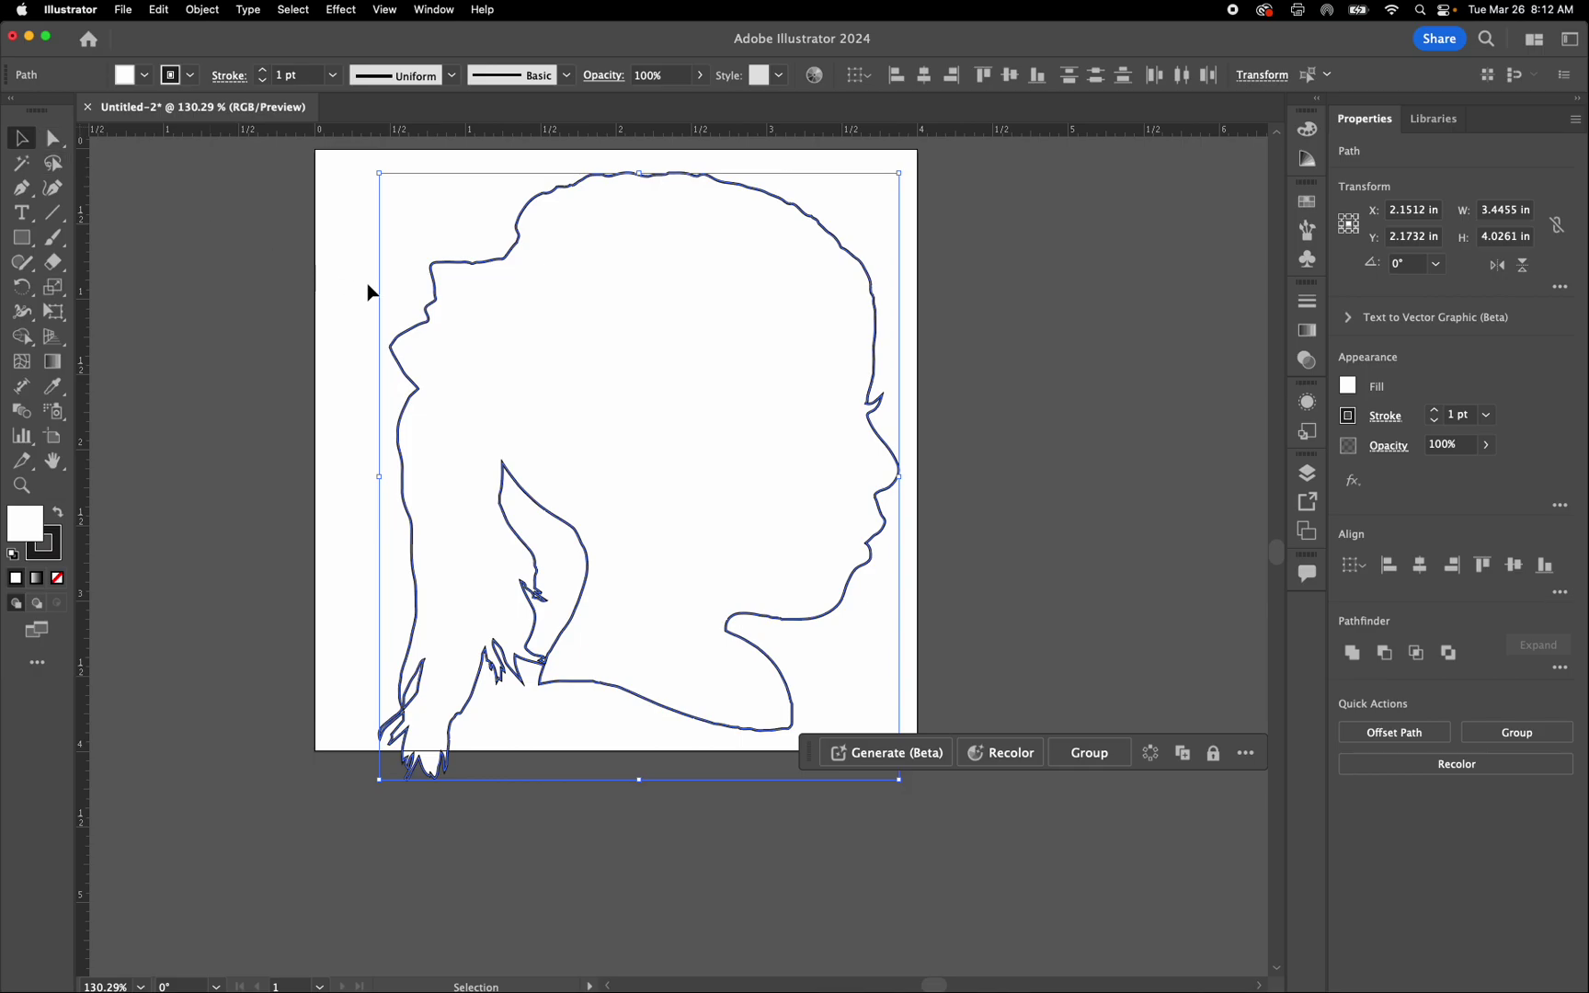
drag(432, 310, 403, 293)
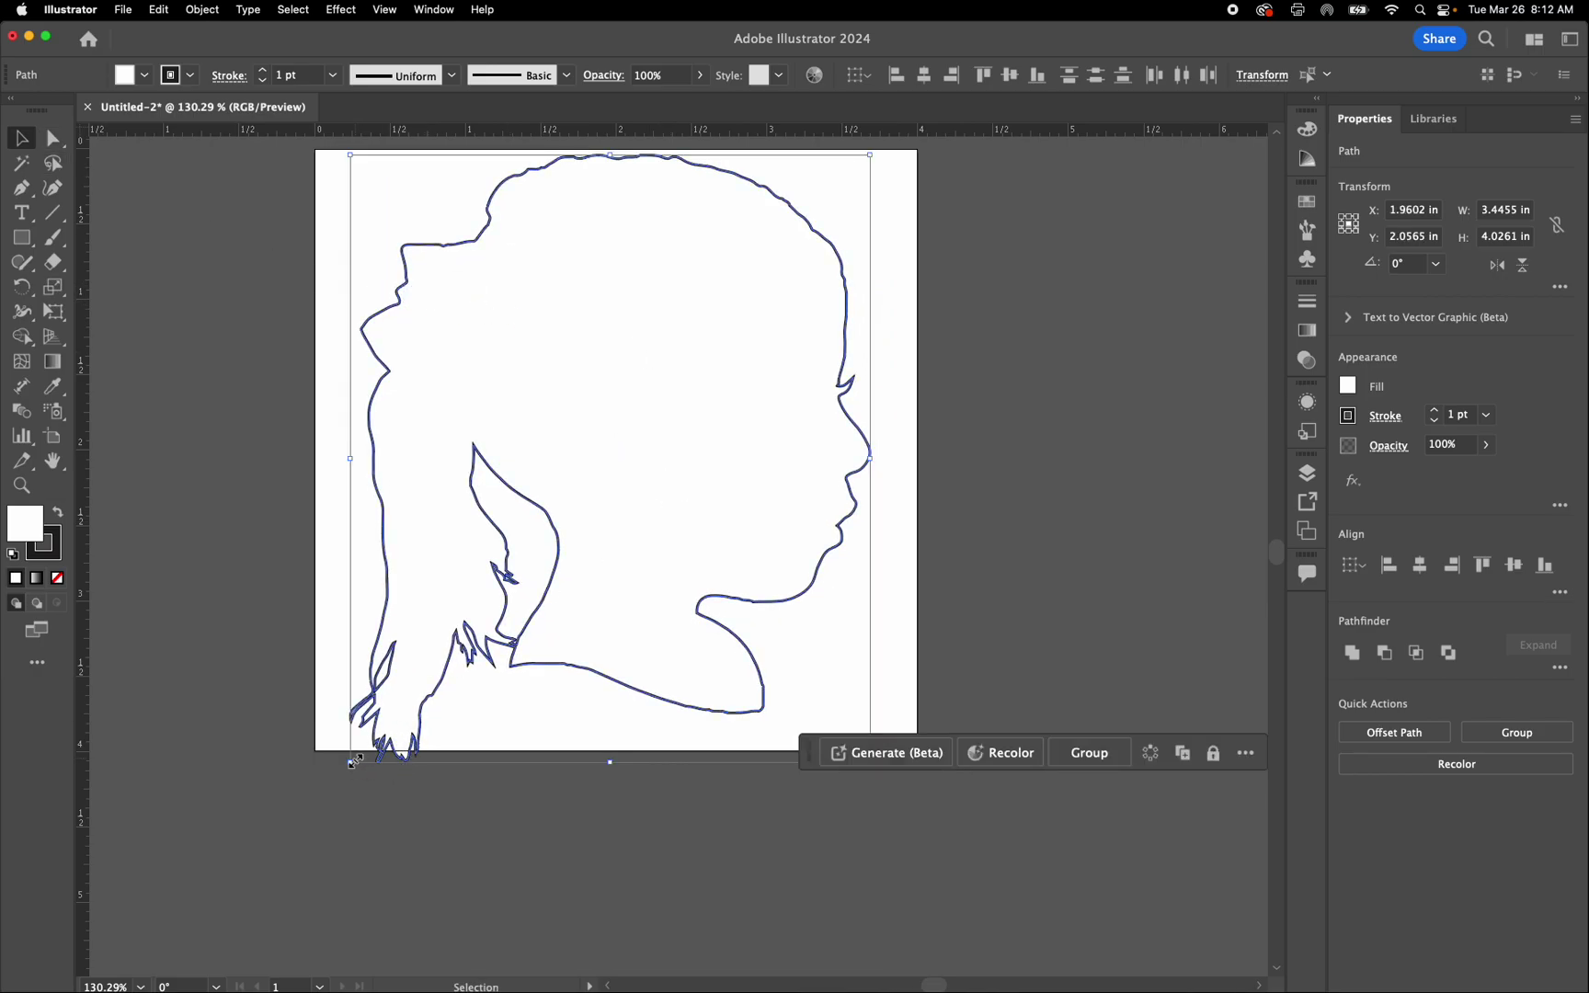
- Scale the head outlines down to about 3.26 × 3.81 in and nudge them down to about Y 2.03 in
drag(350, 762, 377, 734)
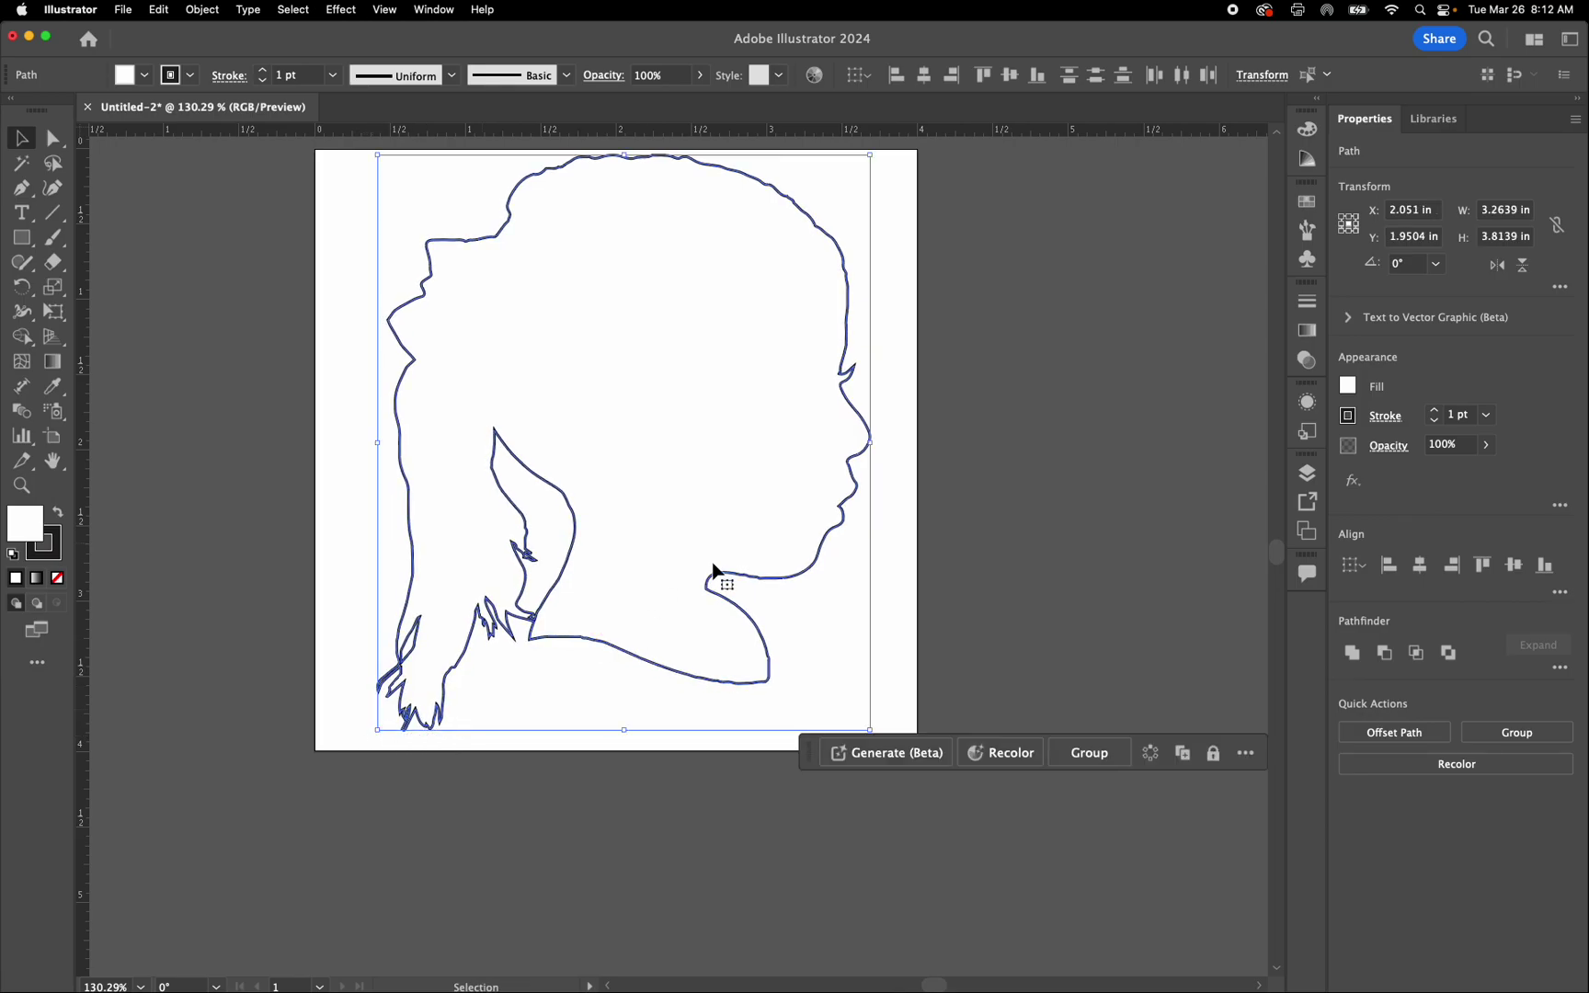
key(Down)
key(Down)
key(Down)
key(Down)
key(Down)
key(Down)
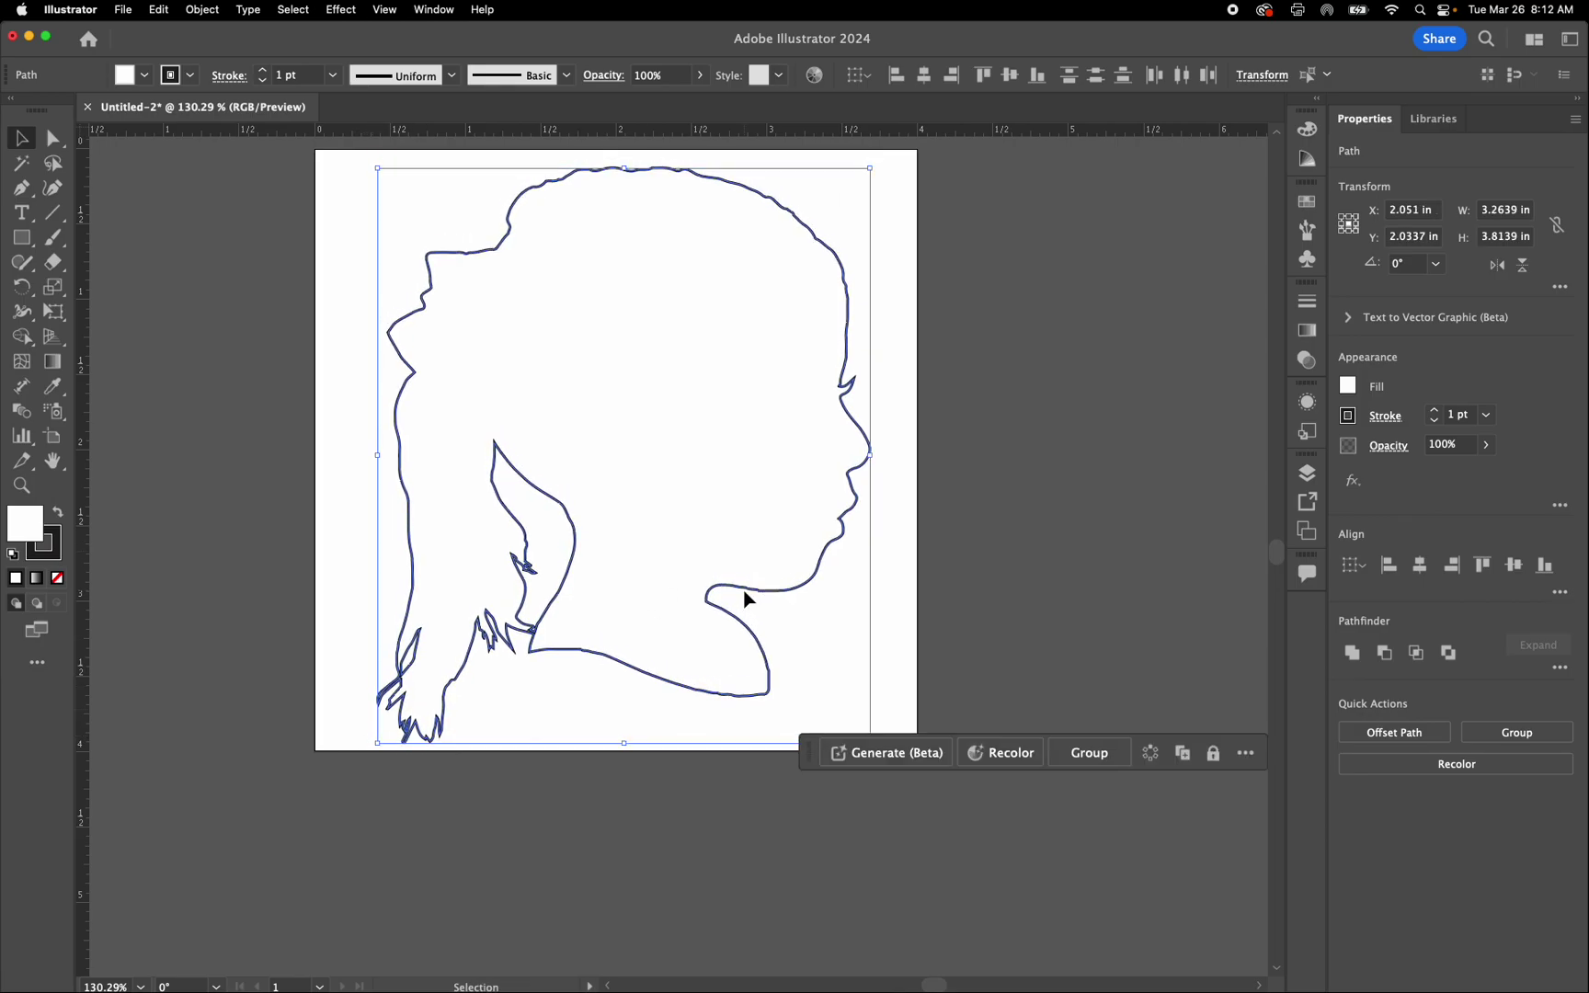
click(1105, 545)
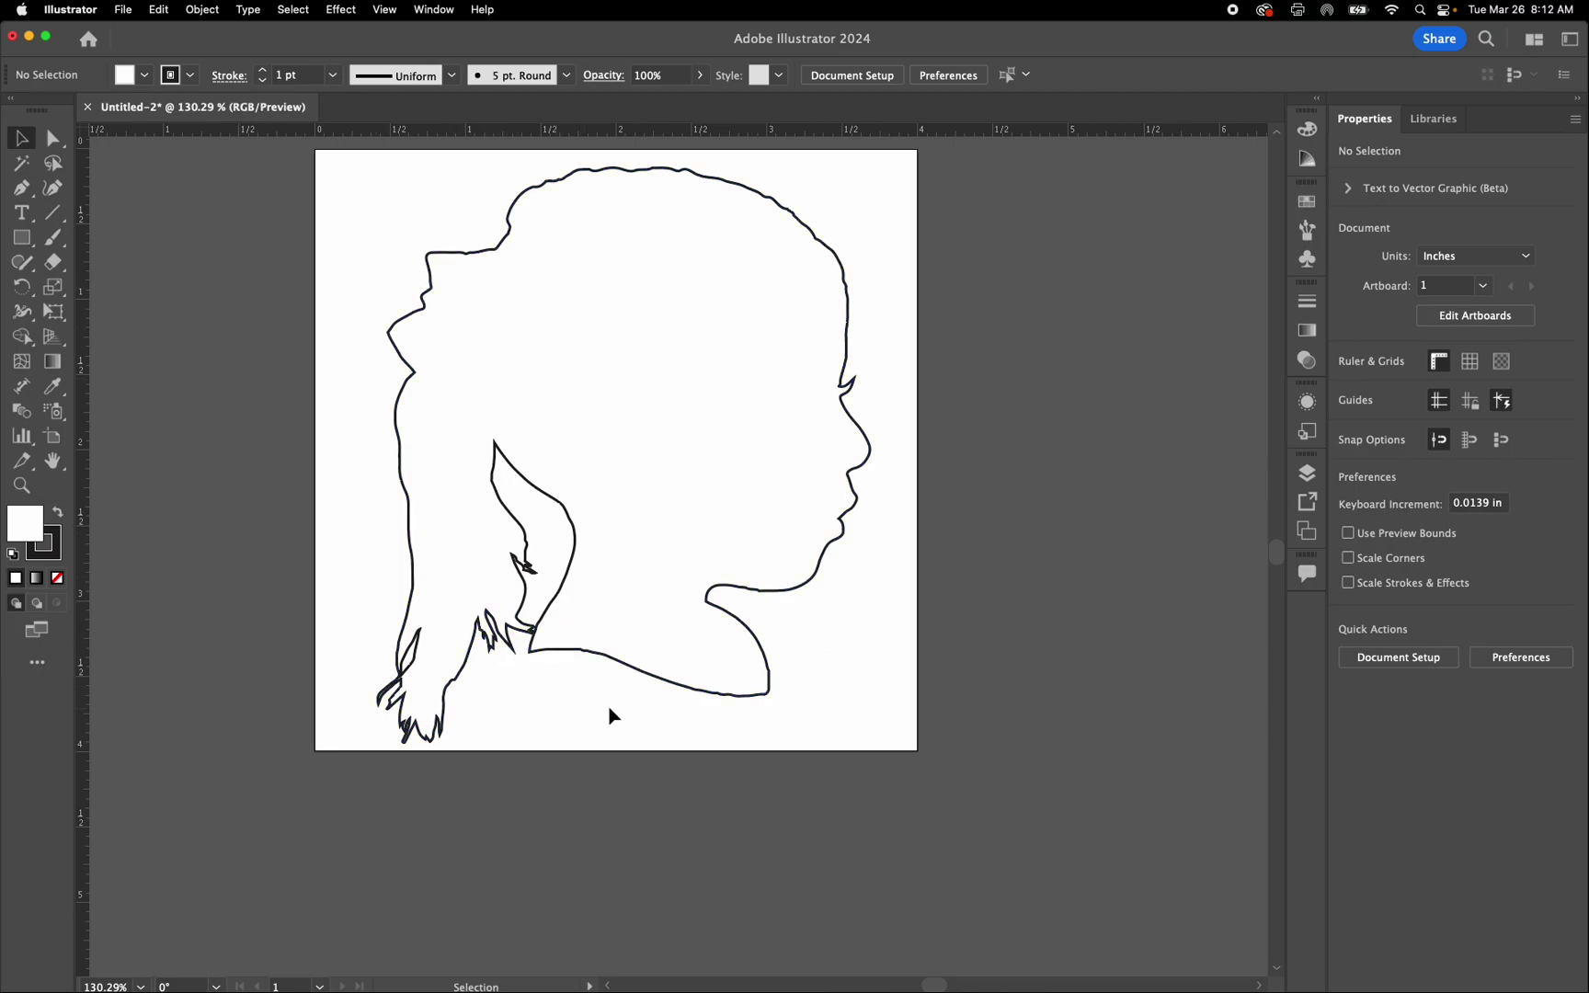
- Select the main head outline together with the small hair strand path and set their stroke weight to 0.25 pt
click(465, 662)
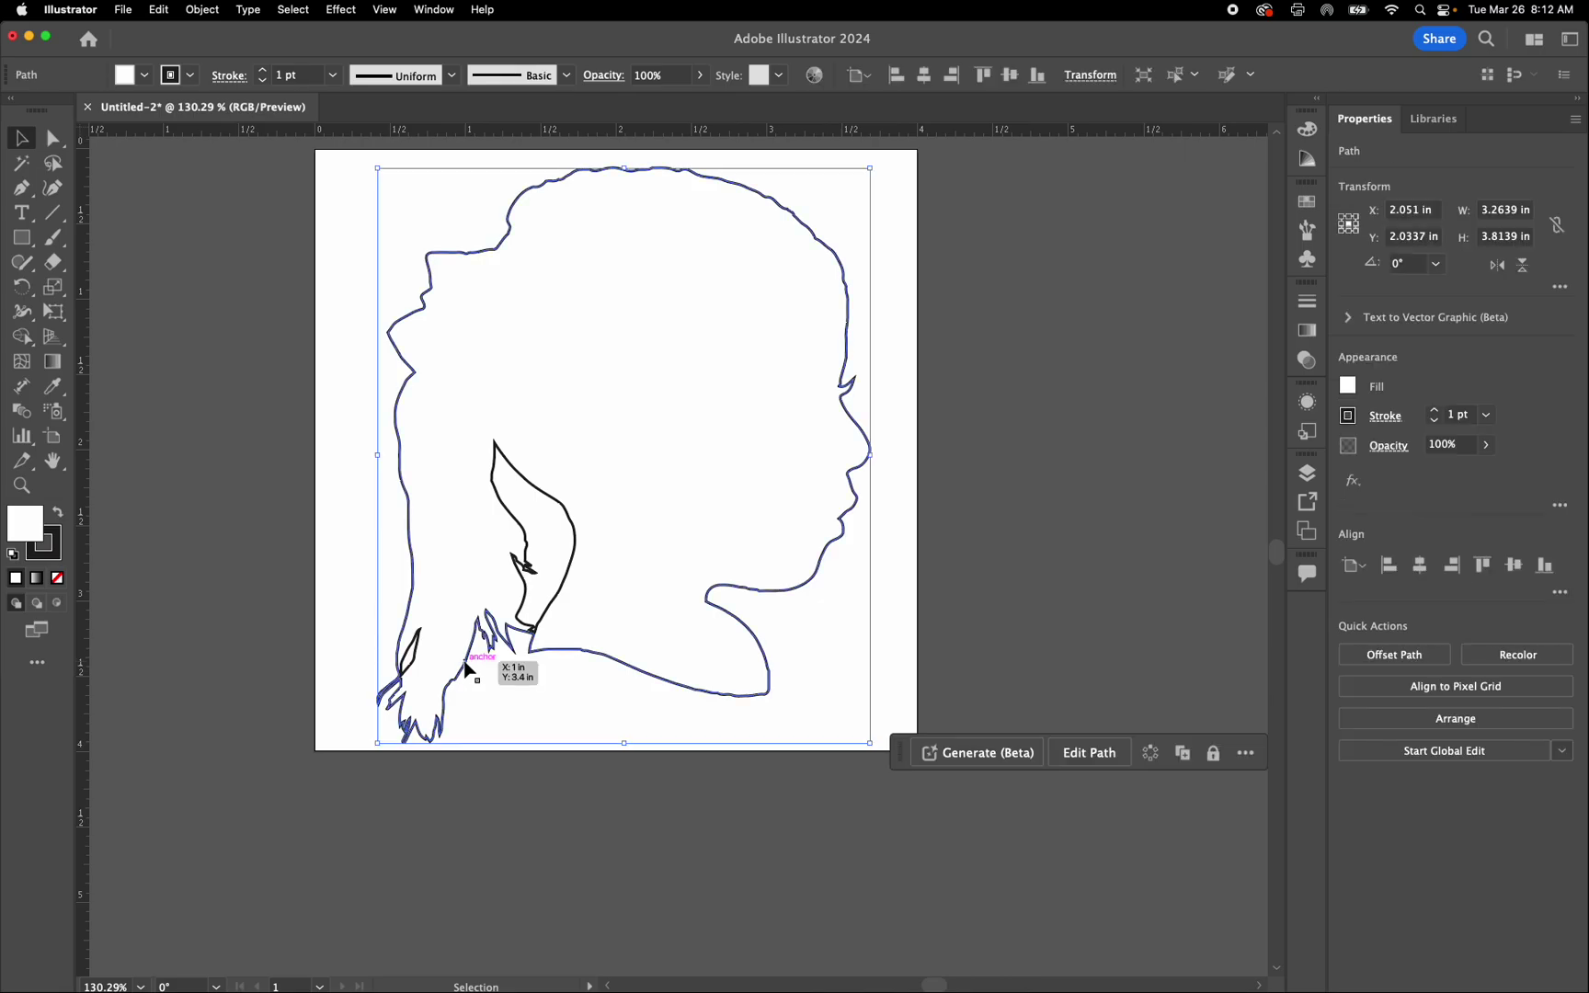
scroll(465, 662, up, 5)
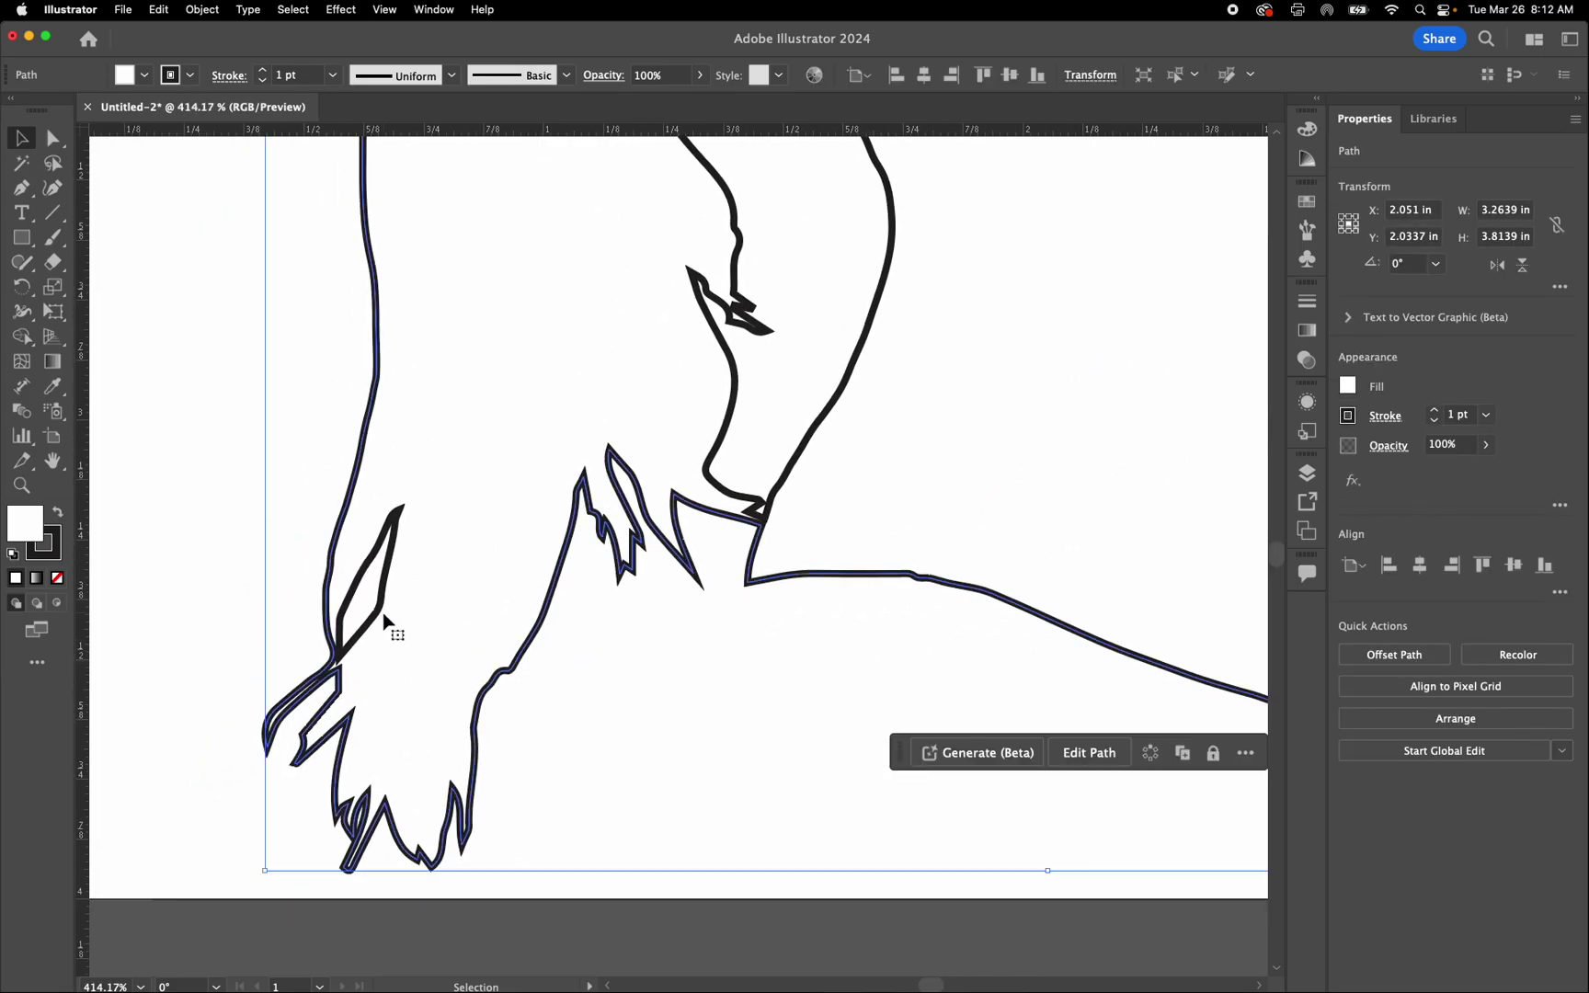
shift+click(386, 599)
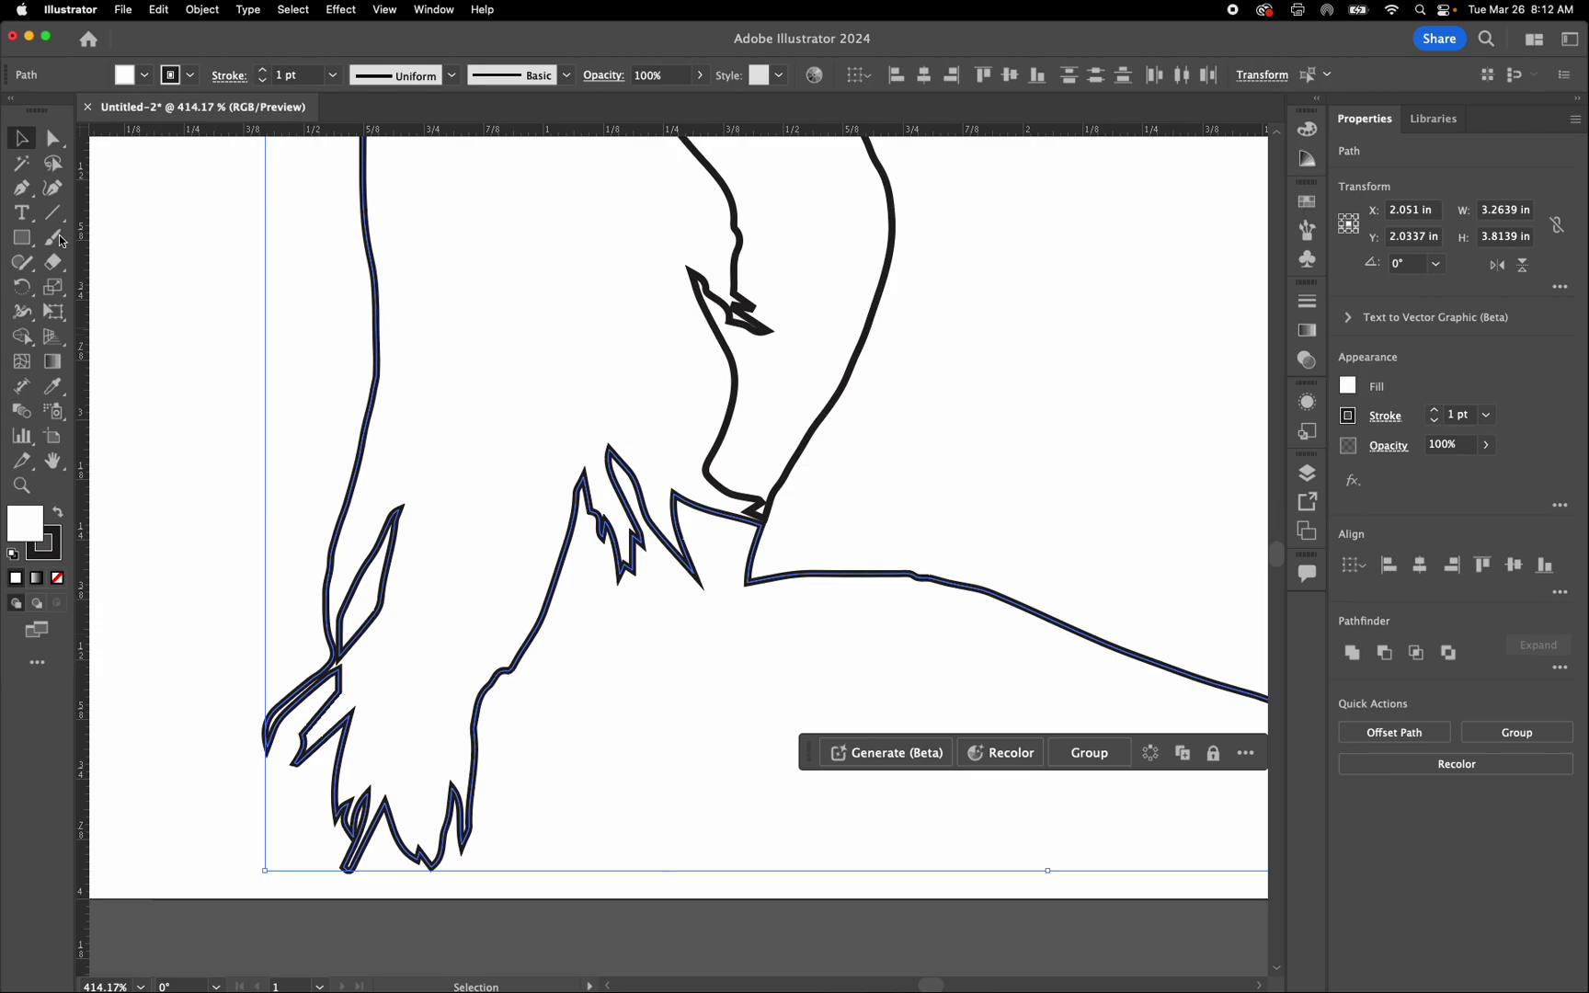
click(53, 138)
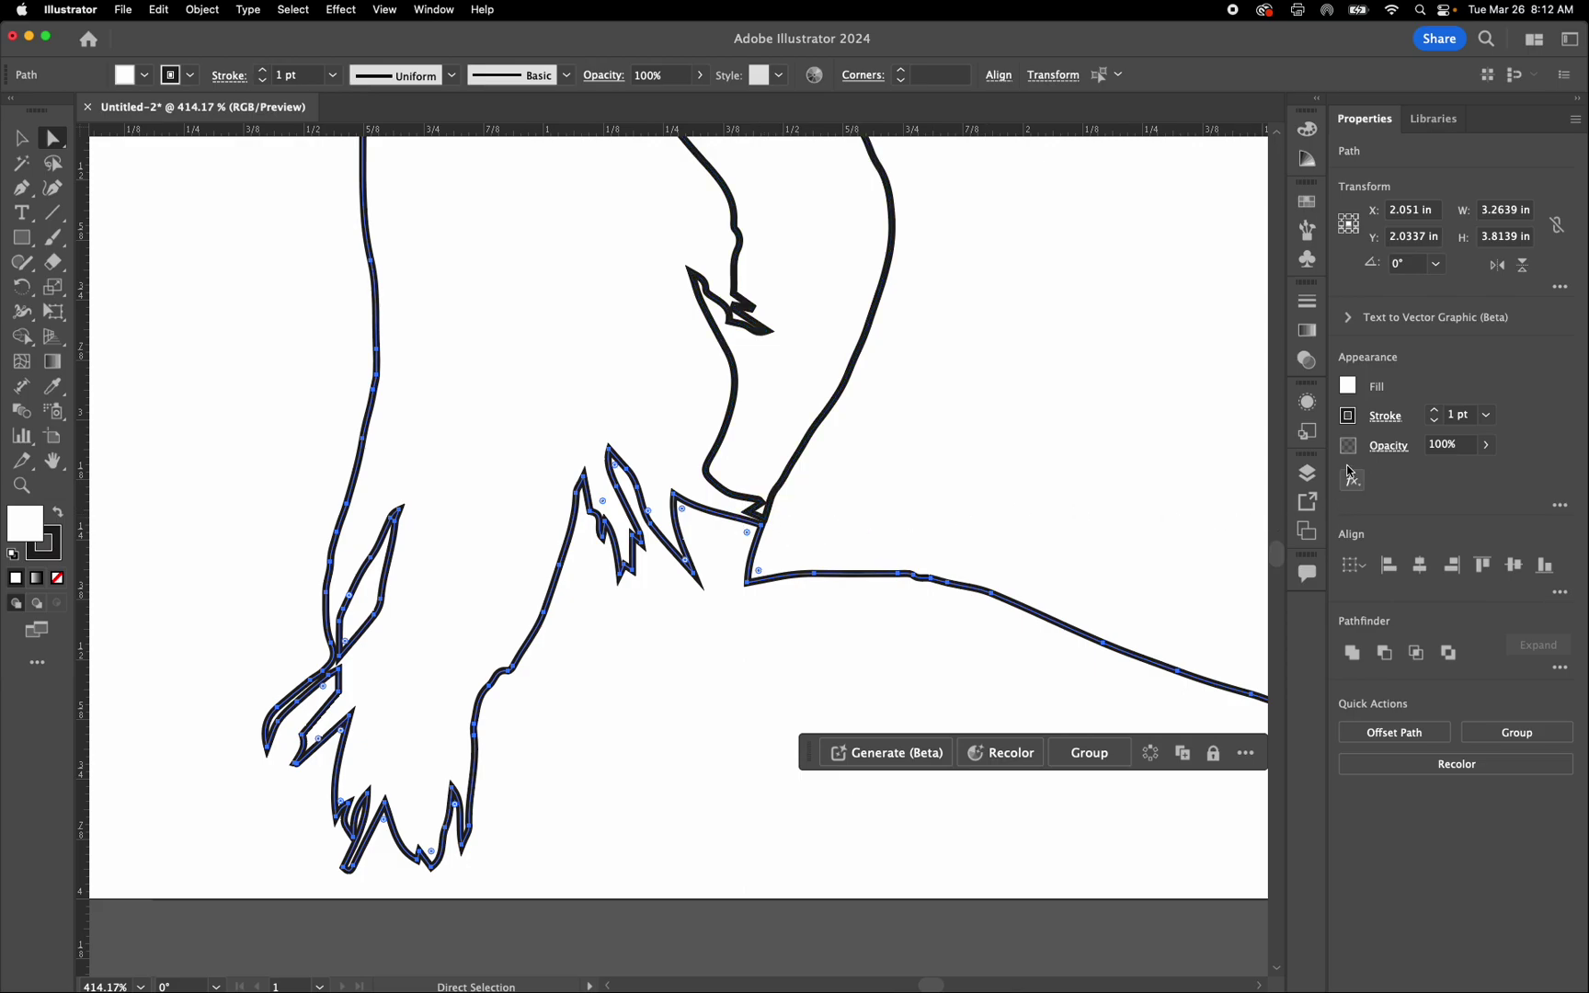
click(1433, 422)
click(1433, 423)
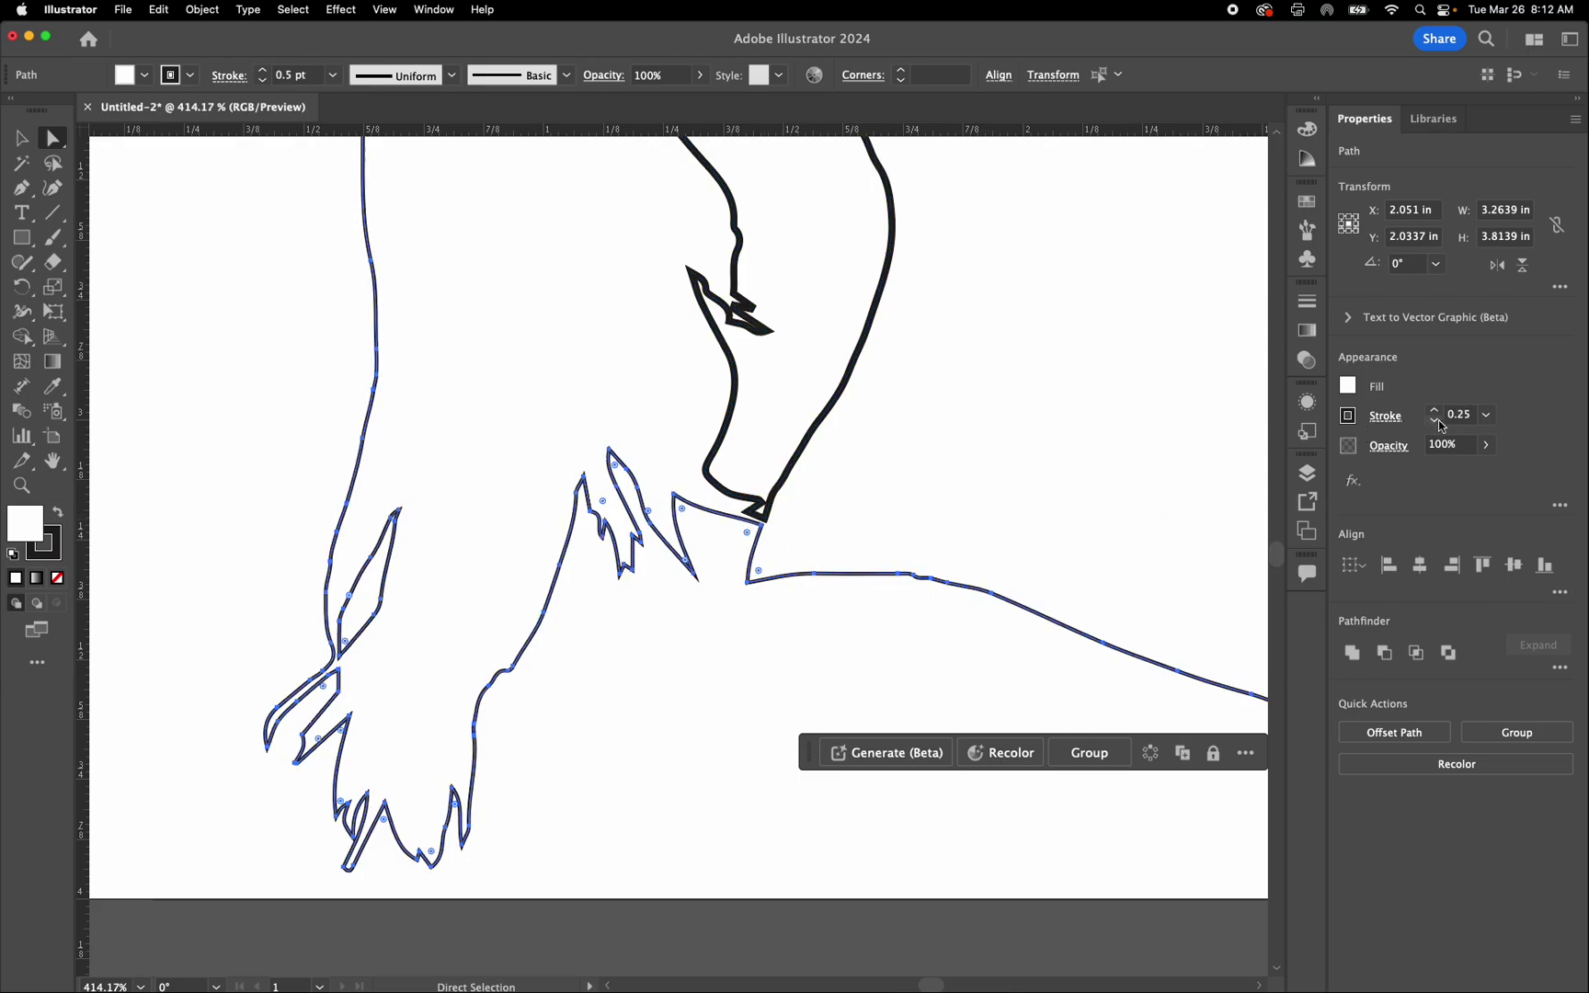
click(1435, 423)
key(super+q)
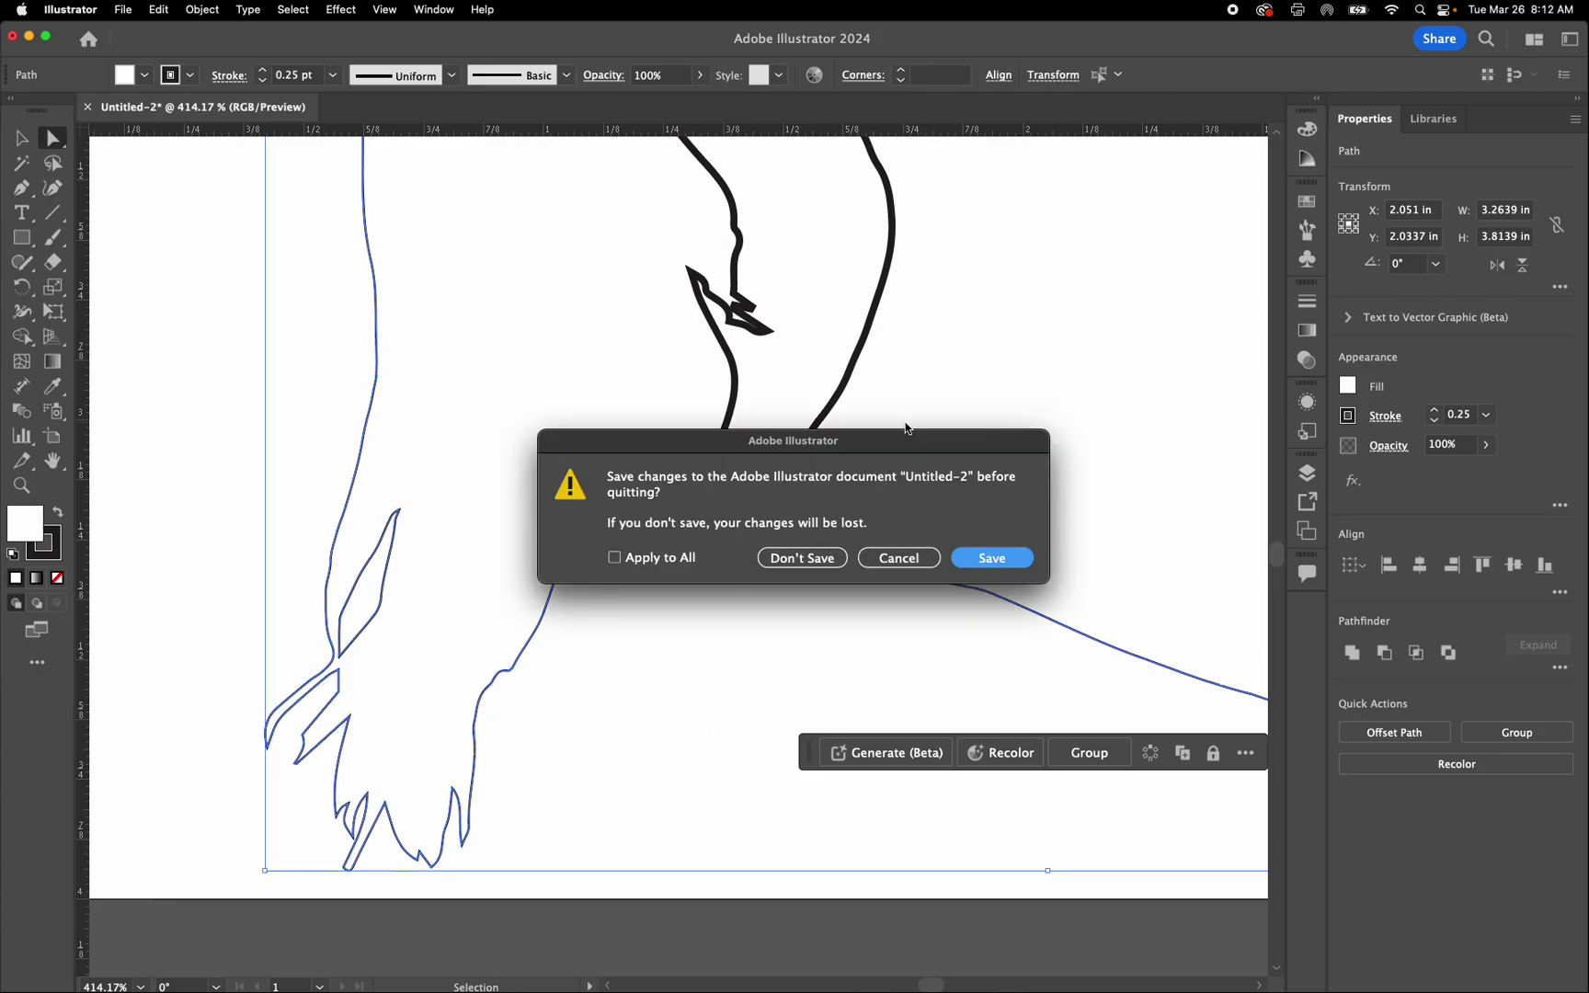
click(882, 572)
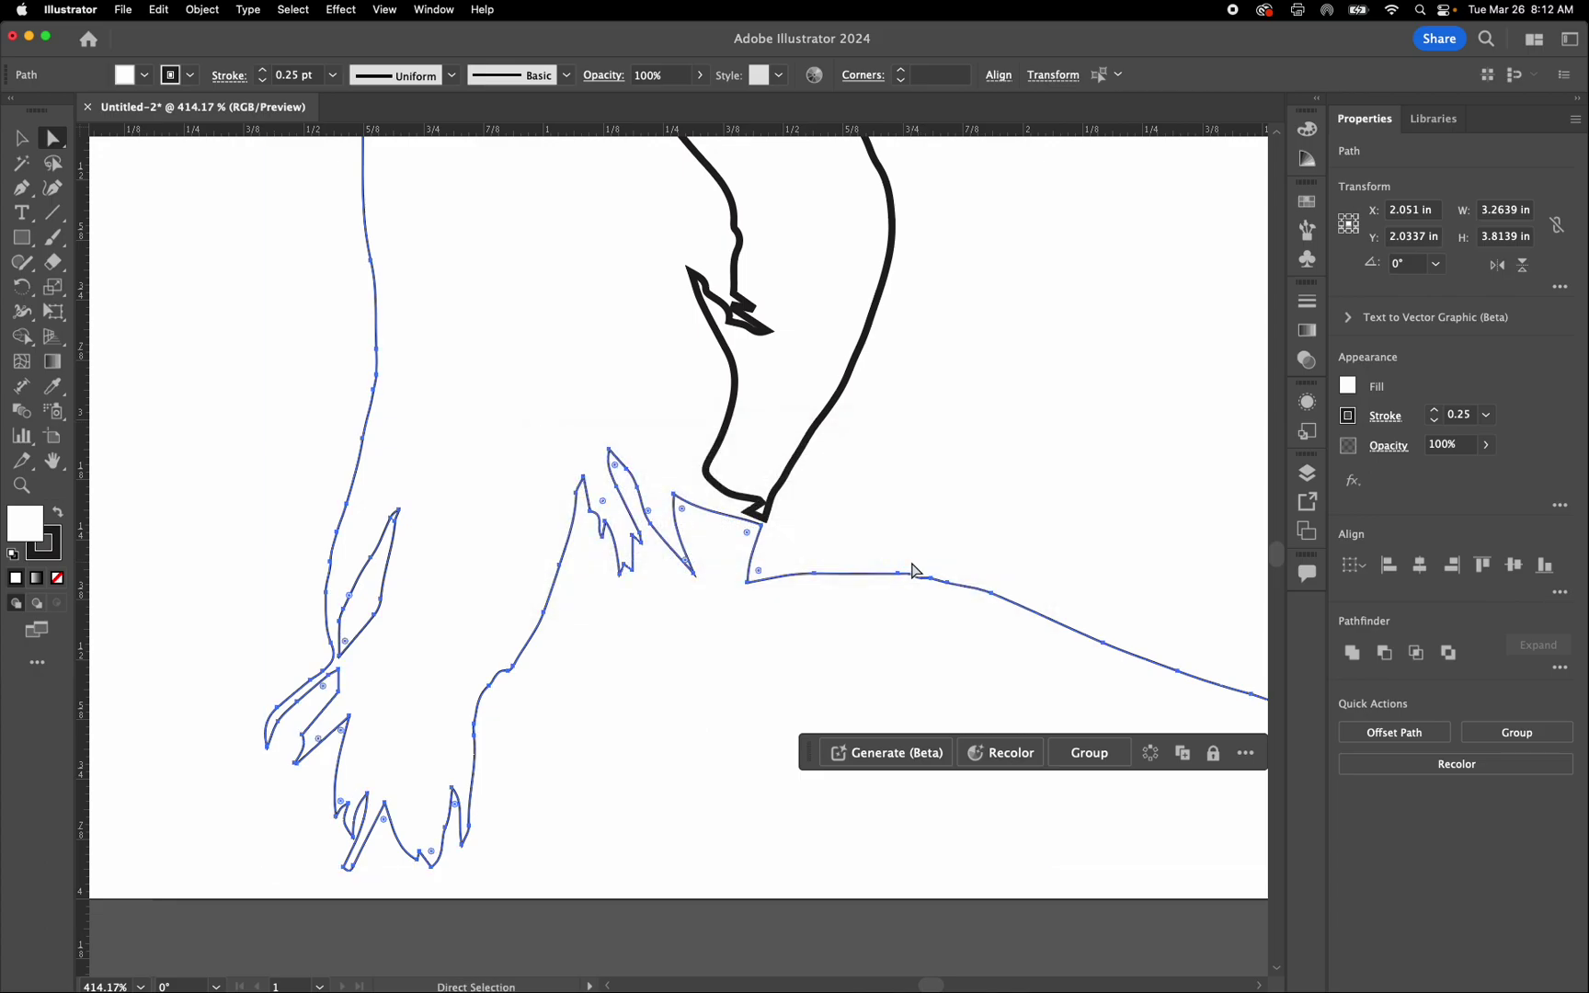
- Select all the head paths, including the inner shape behind the neck, and set their stroke weight to 0.25 pt
scroll(913, 568, down, 5)
key(super+a)
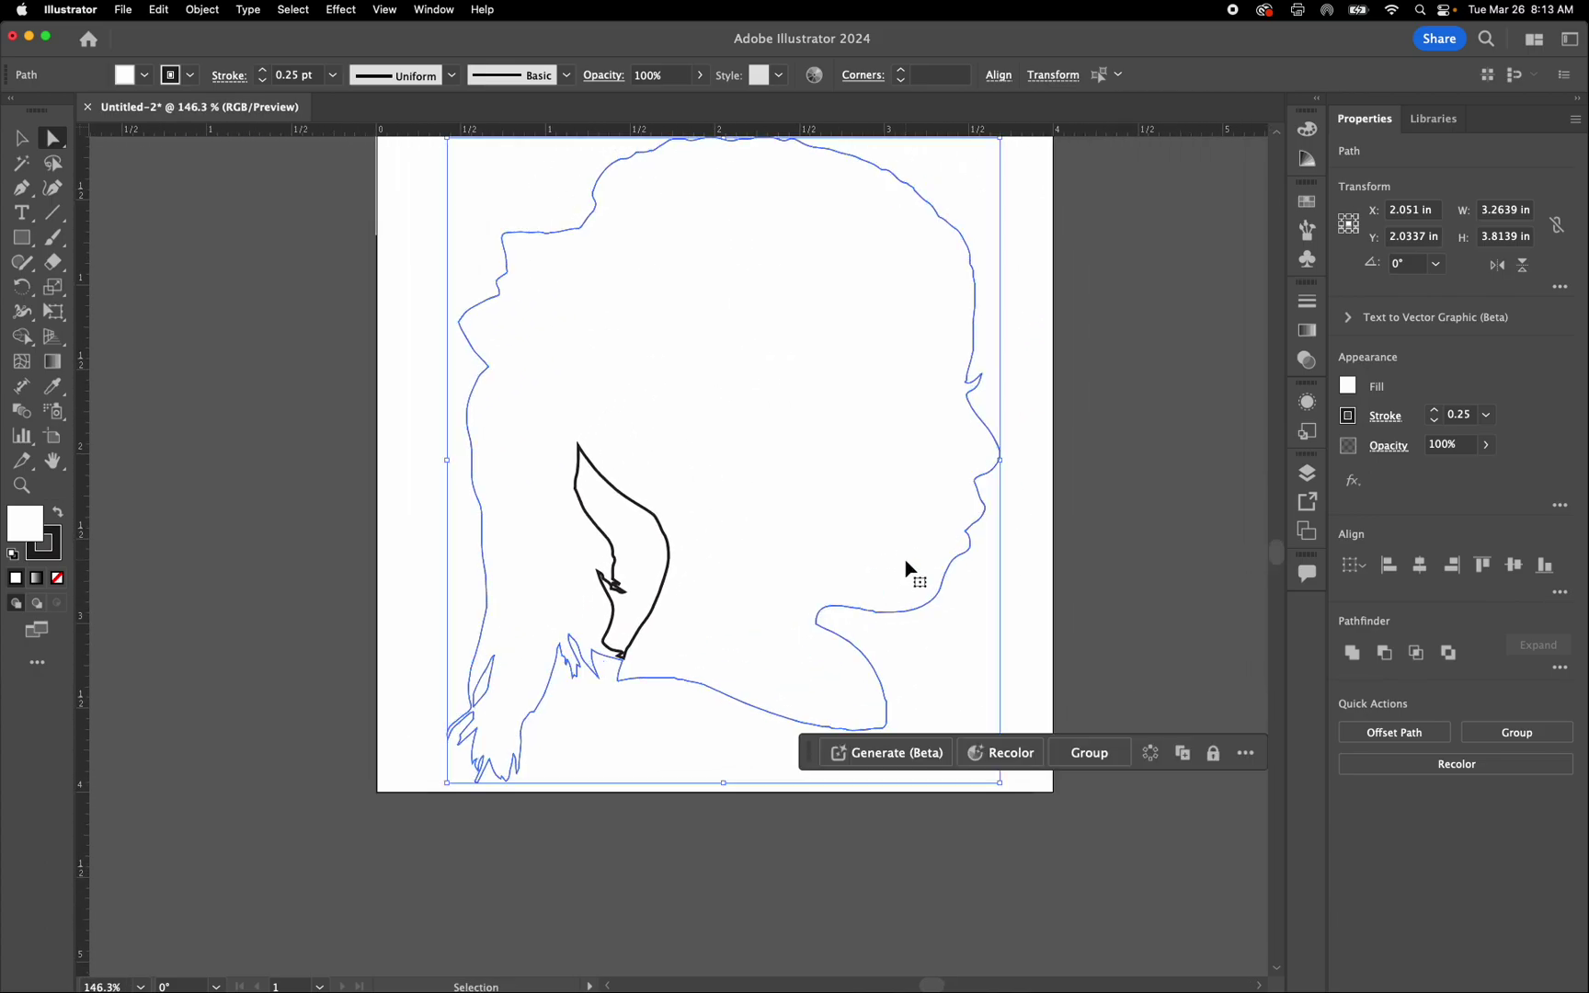
click(1436, 422)
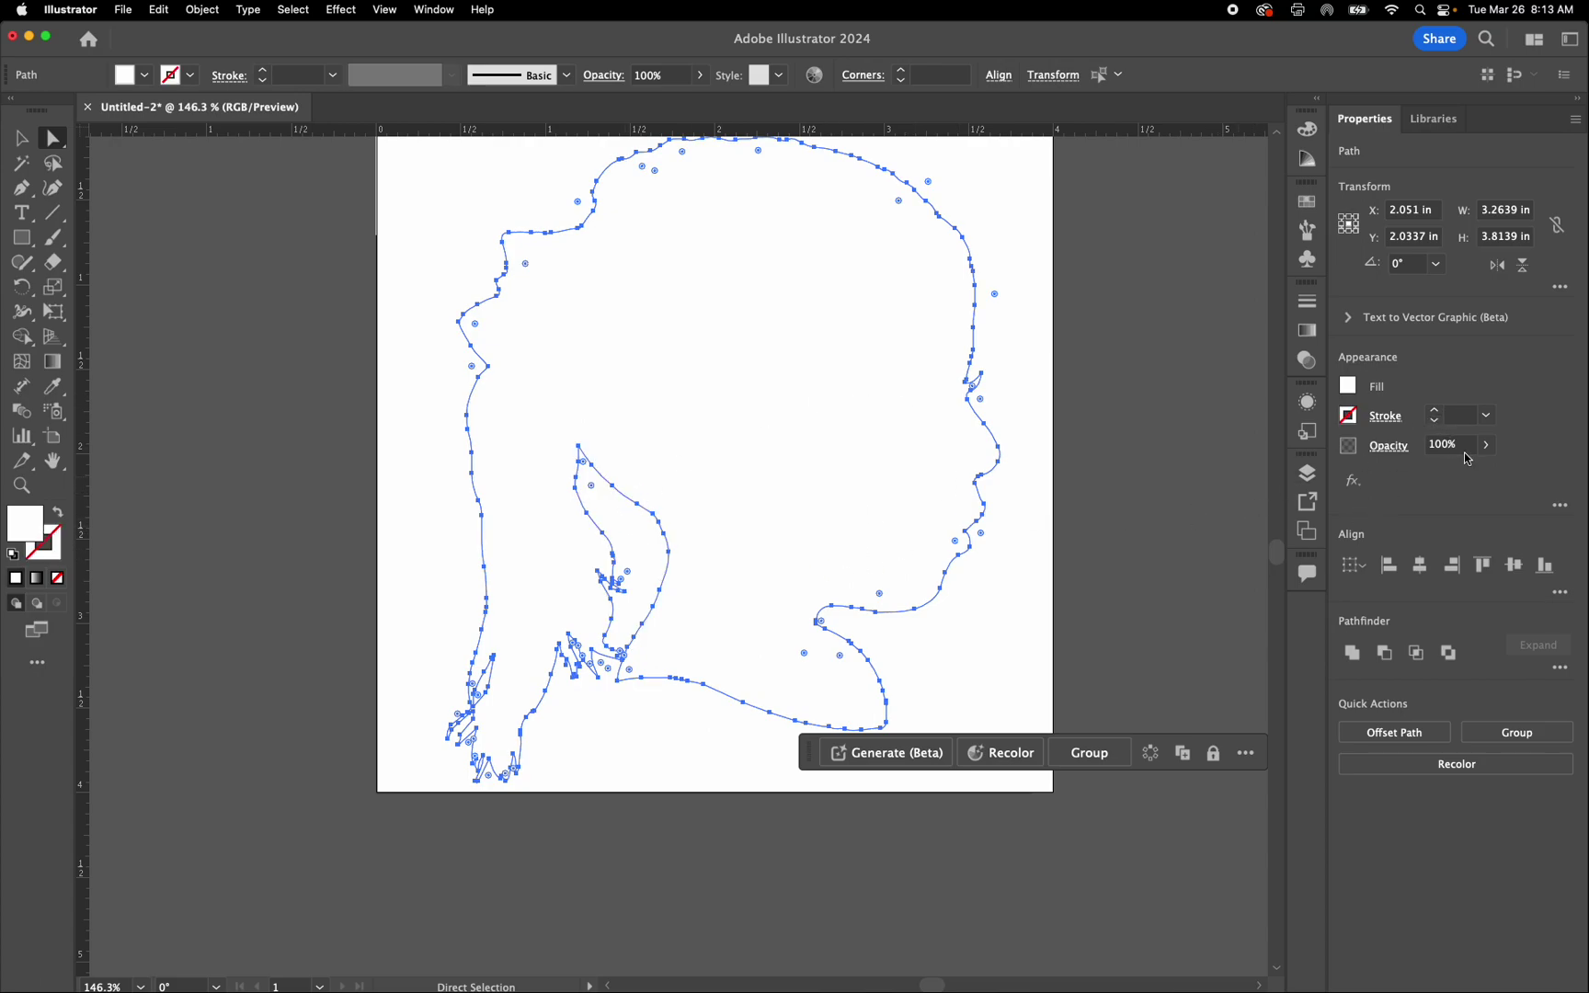
scroll(609, 638, up, 5)
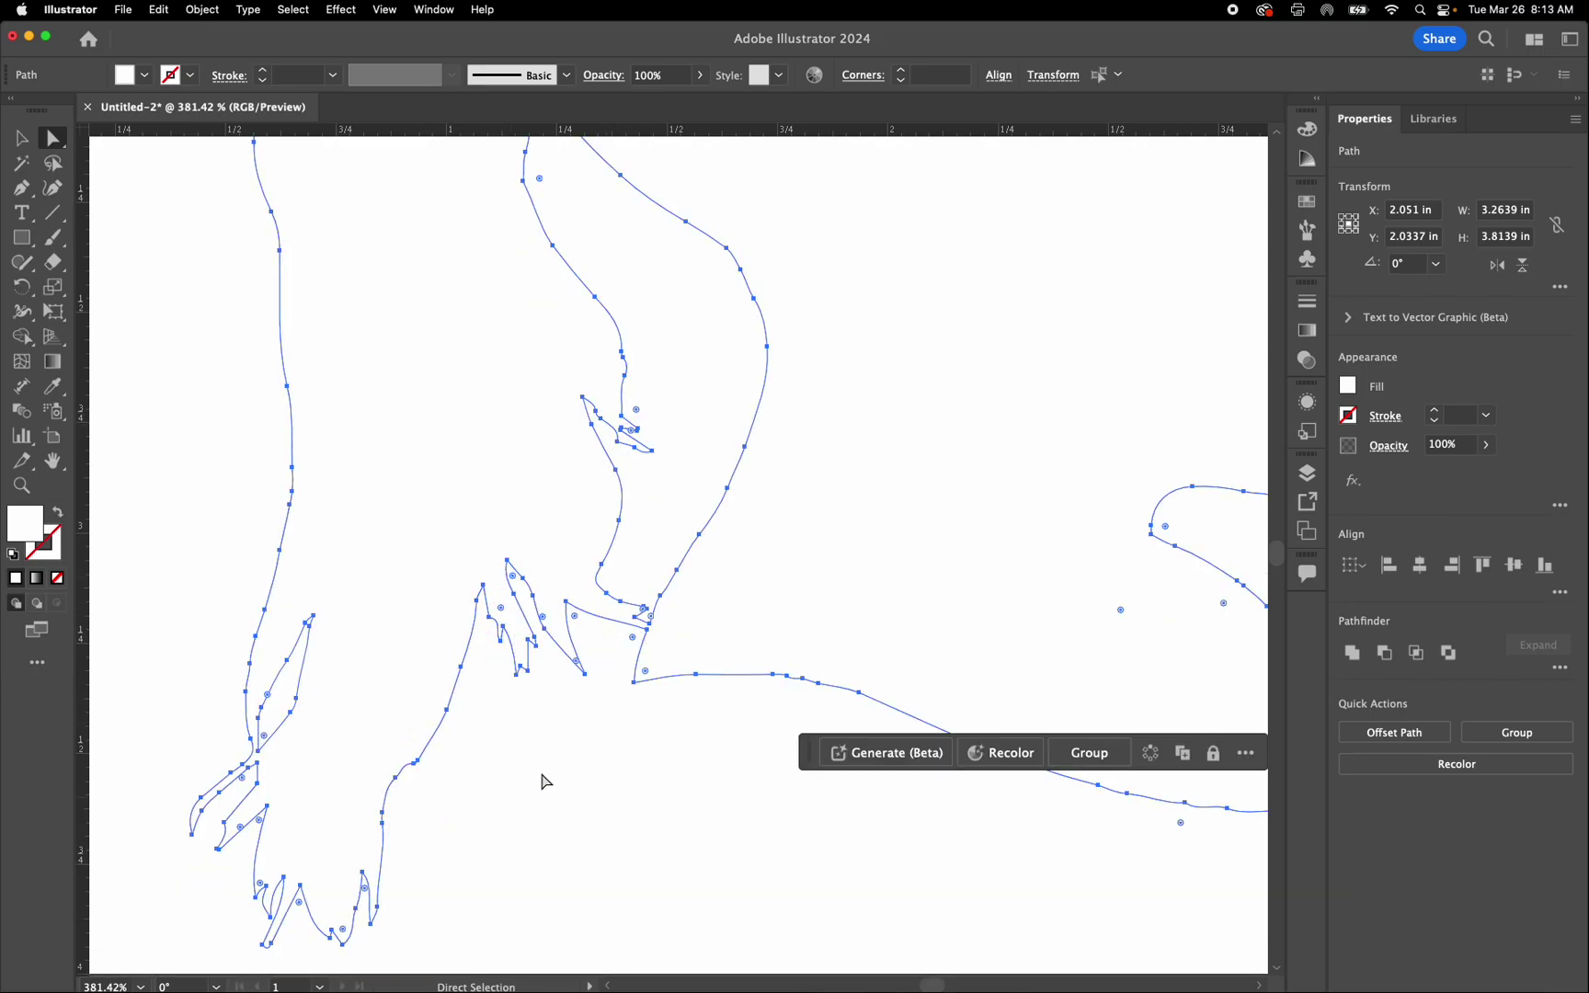
click(562, 755)
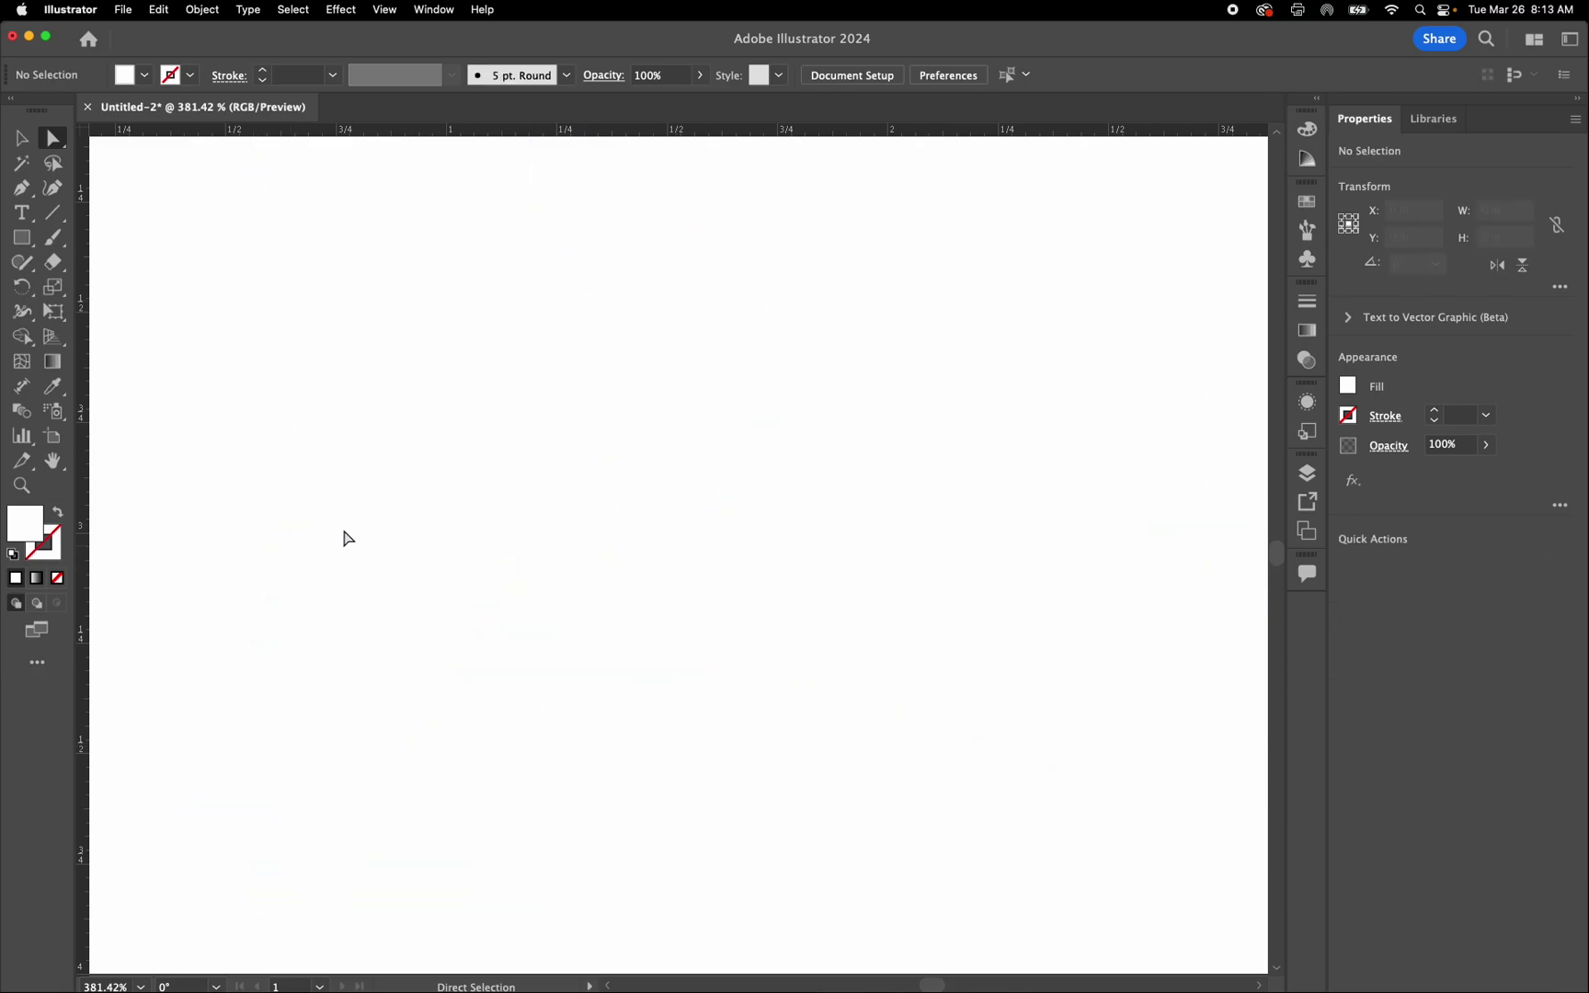
key(super+a)
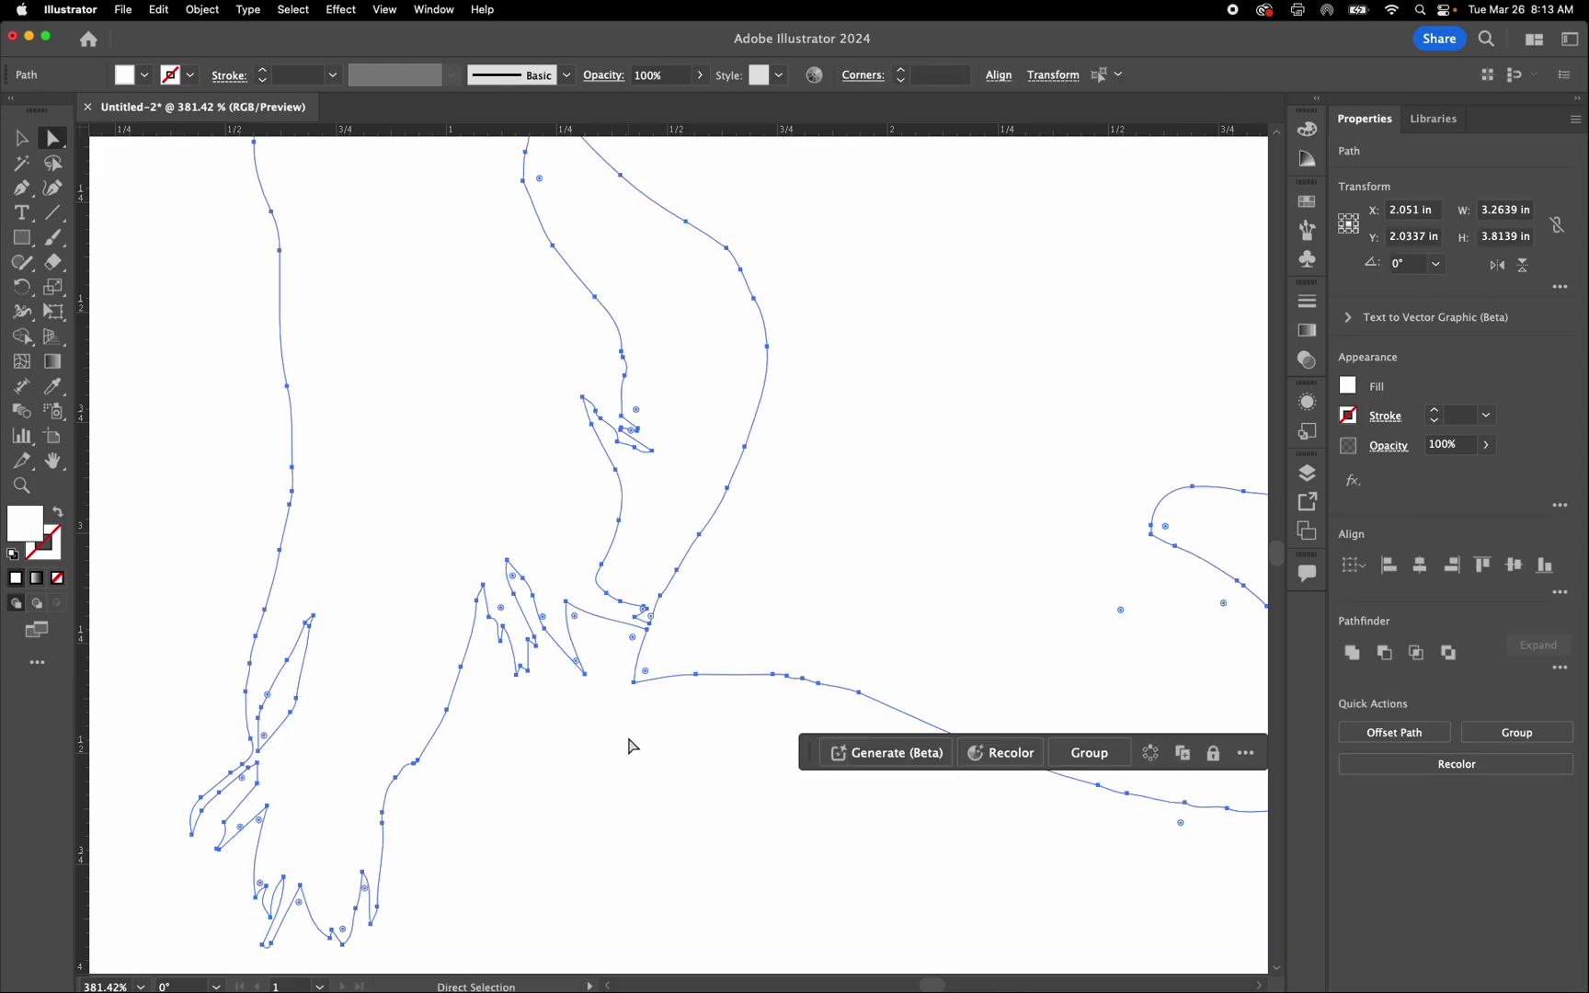
click(1435, 412)
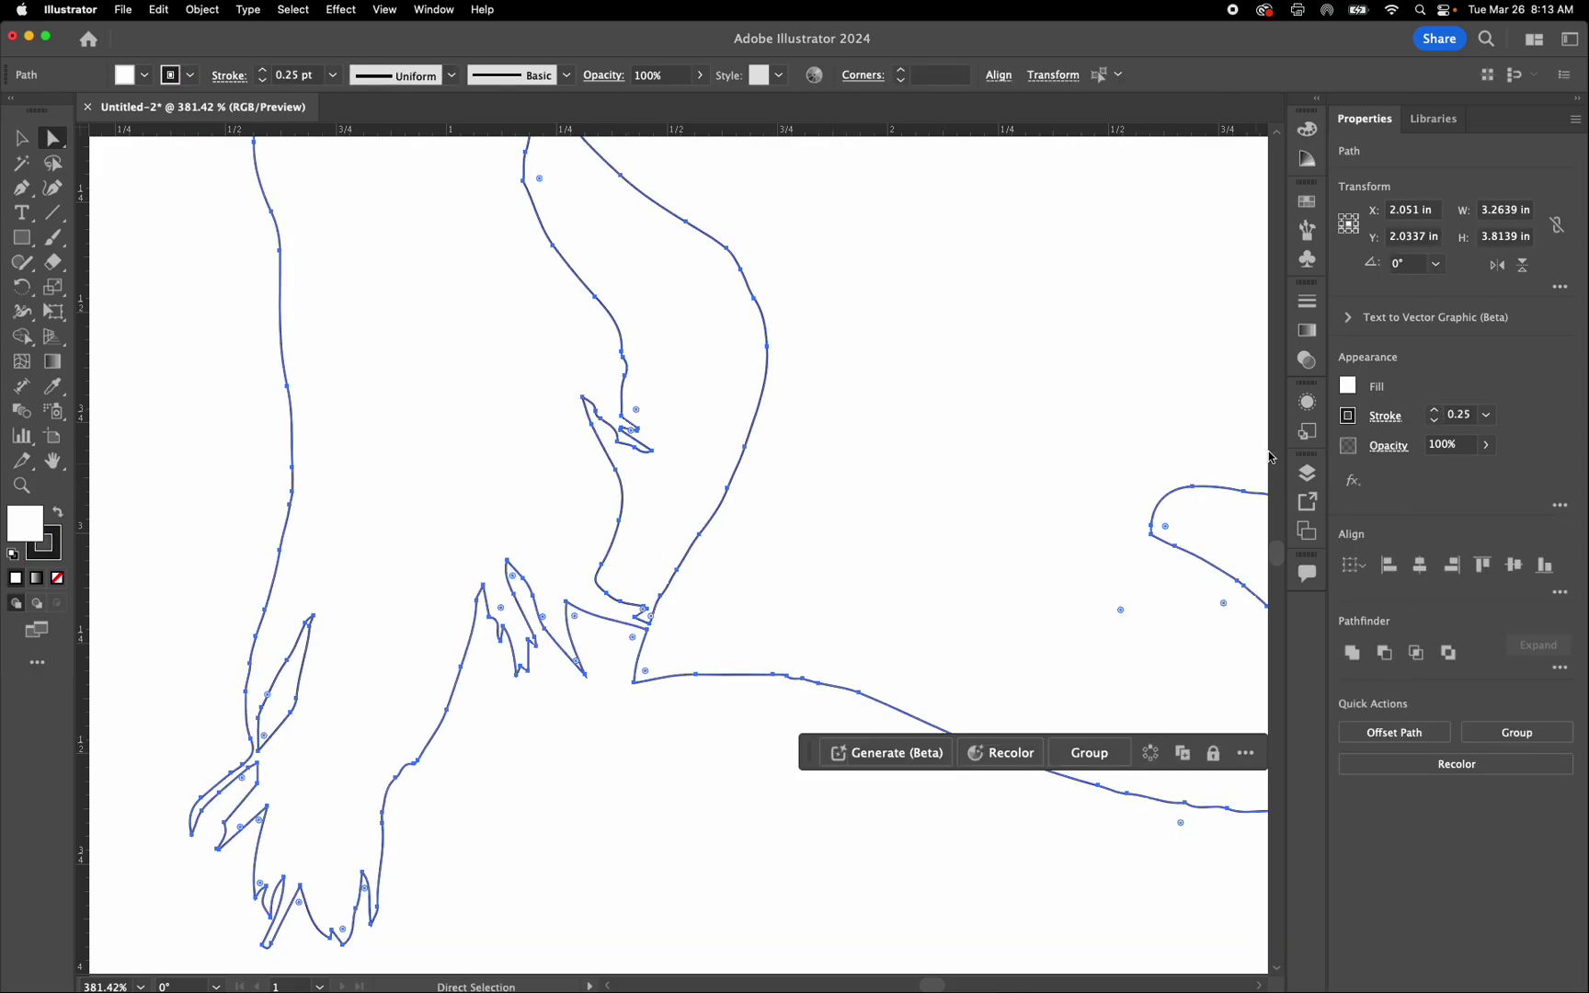
scroll(612, 674, down, 5)
scroll(612, 678, right, 3)
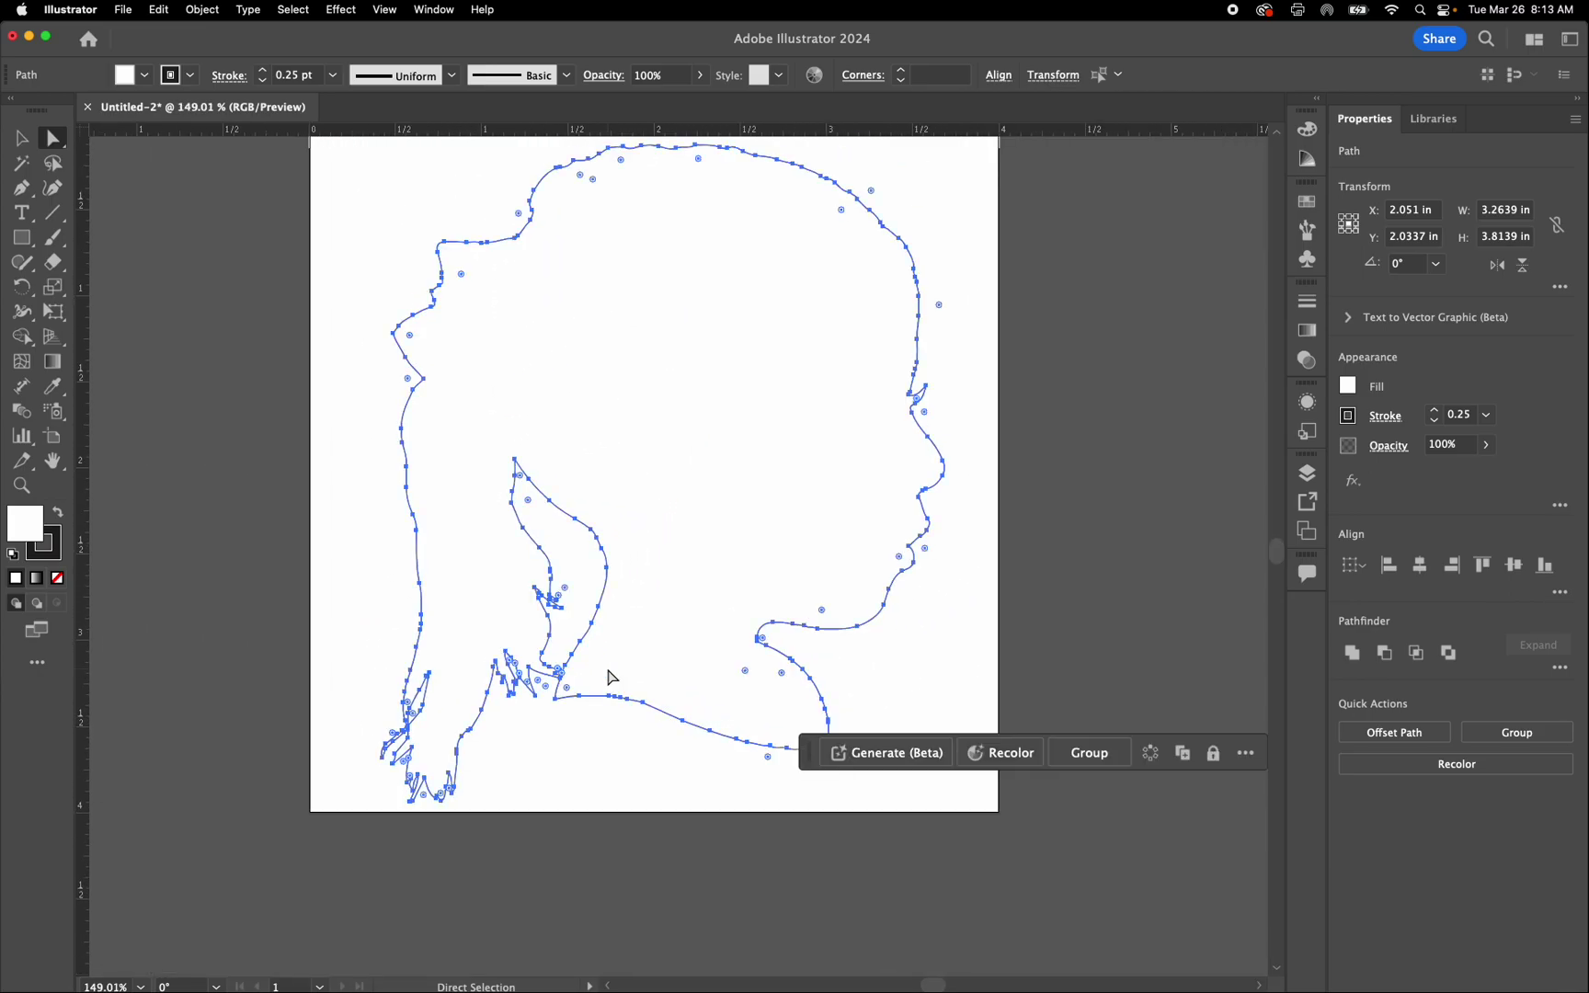
click(977, 652)
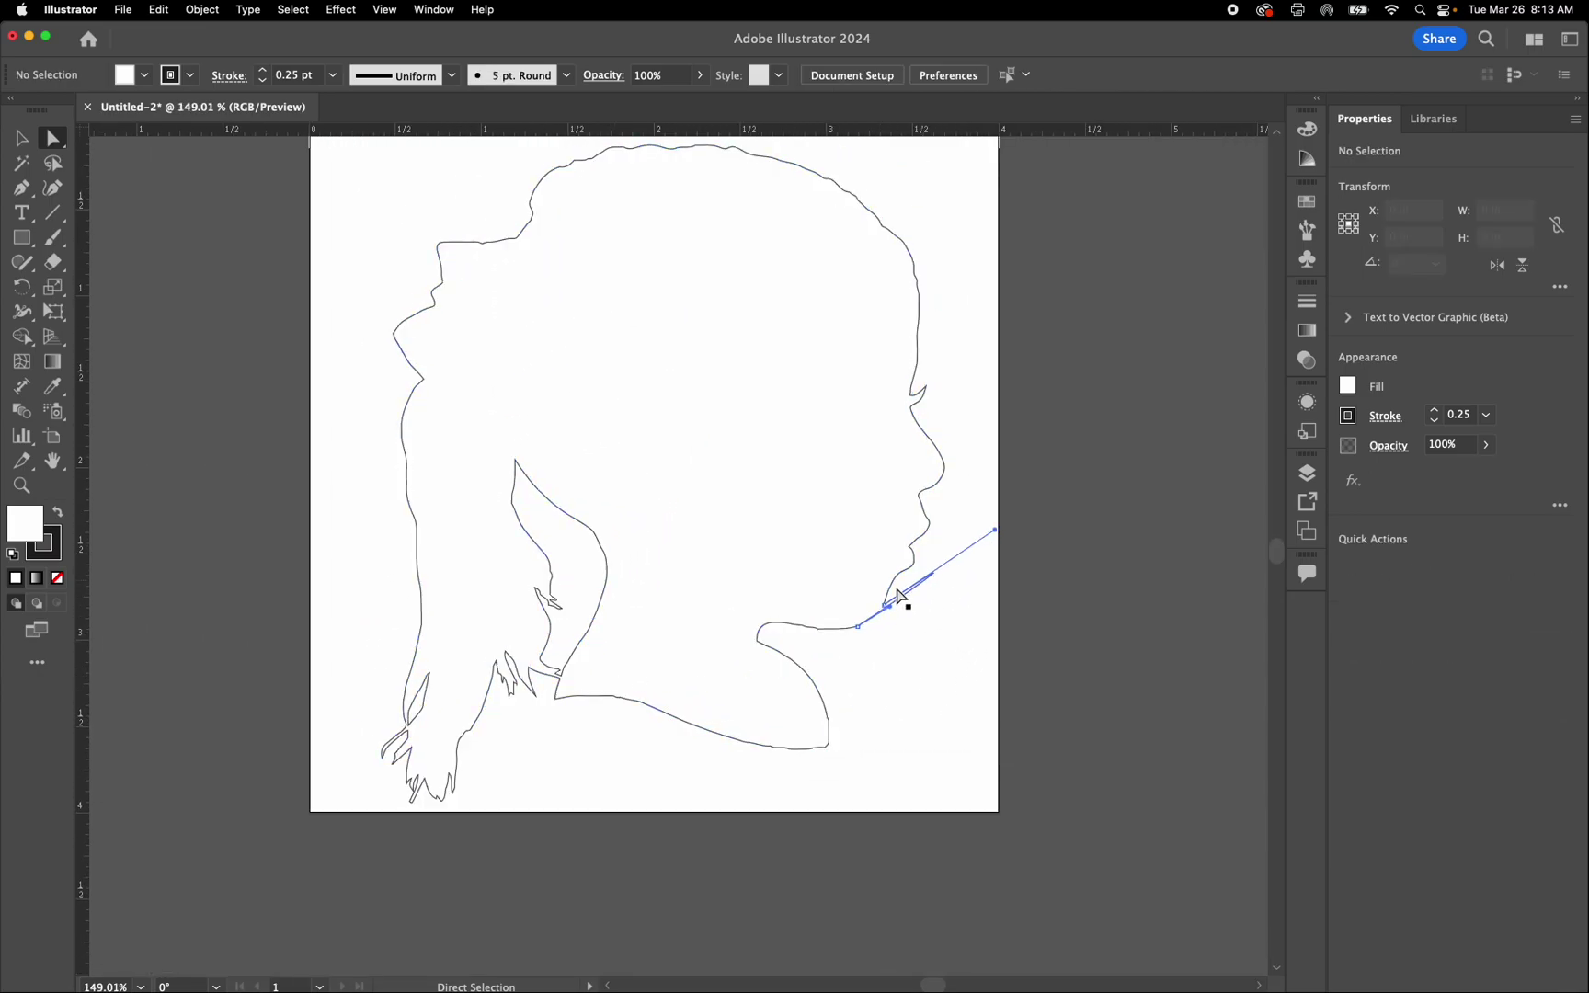
- Inspect the main head outline and the inner shape behind the neck by selecting each path separately
click(877, 642)
key(v)
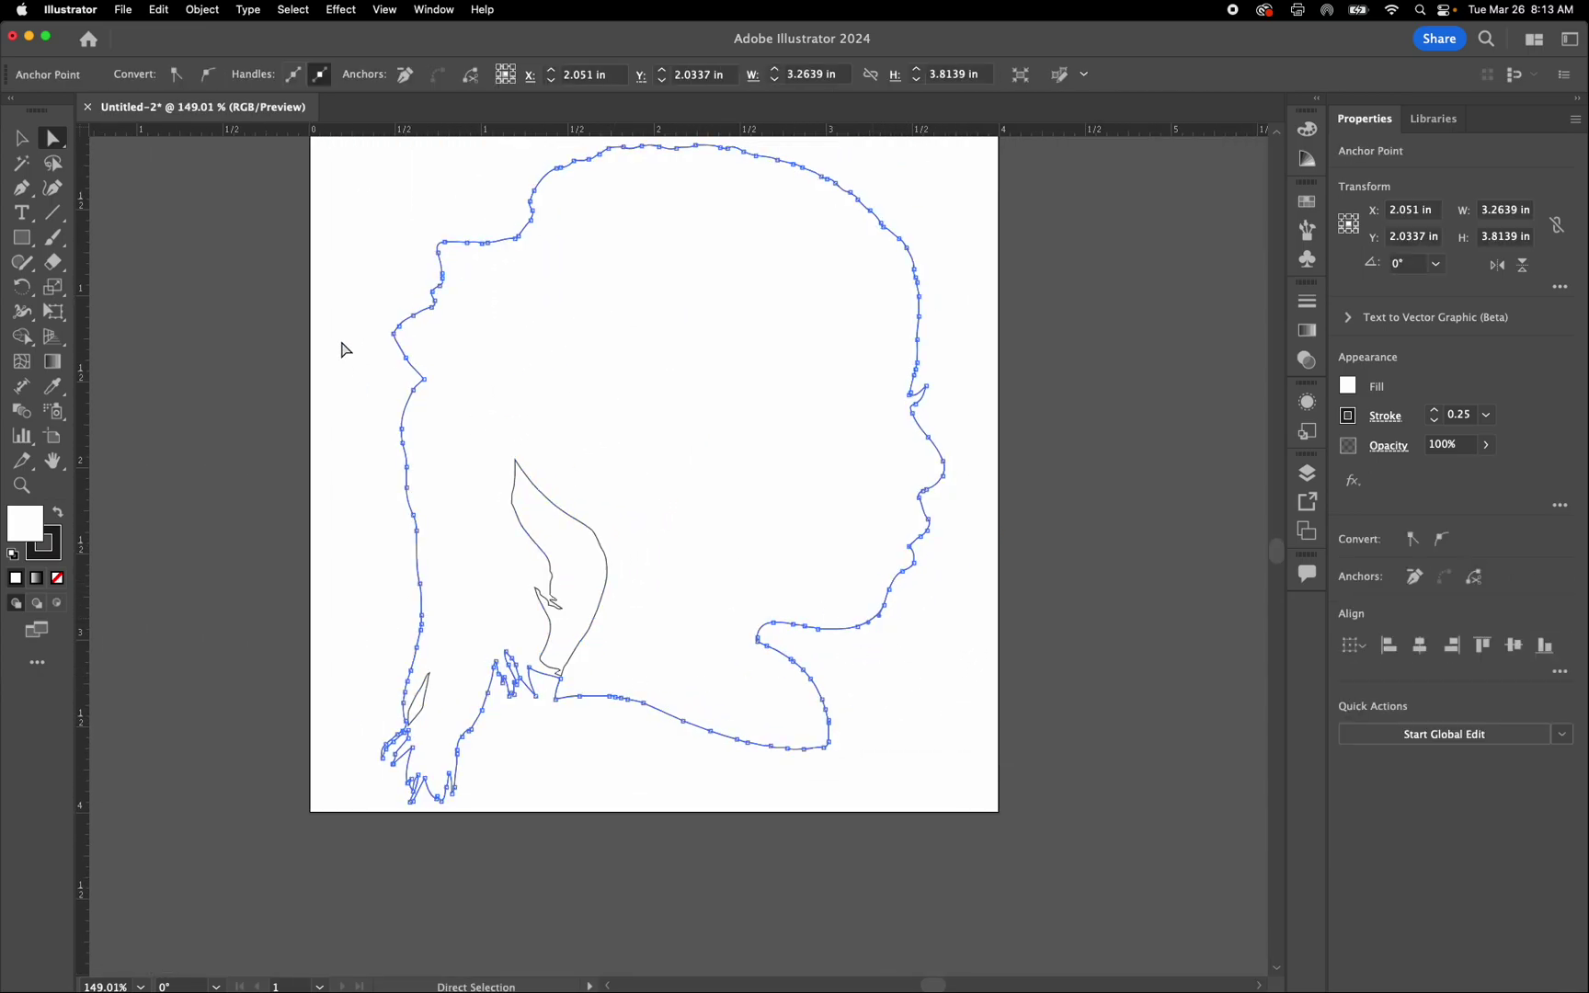
click(24, 138)
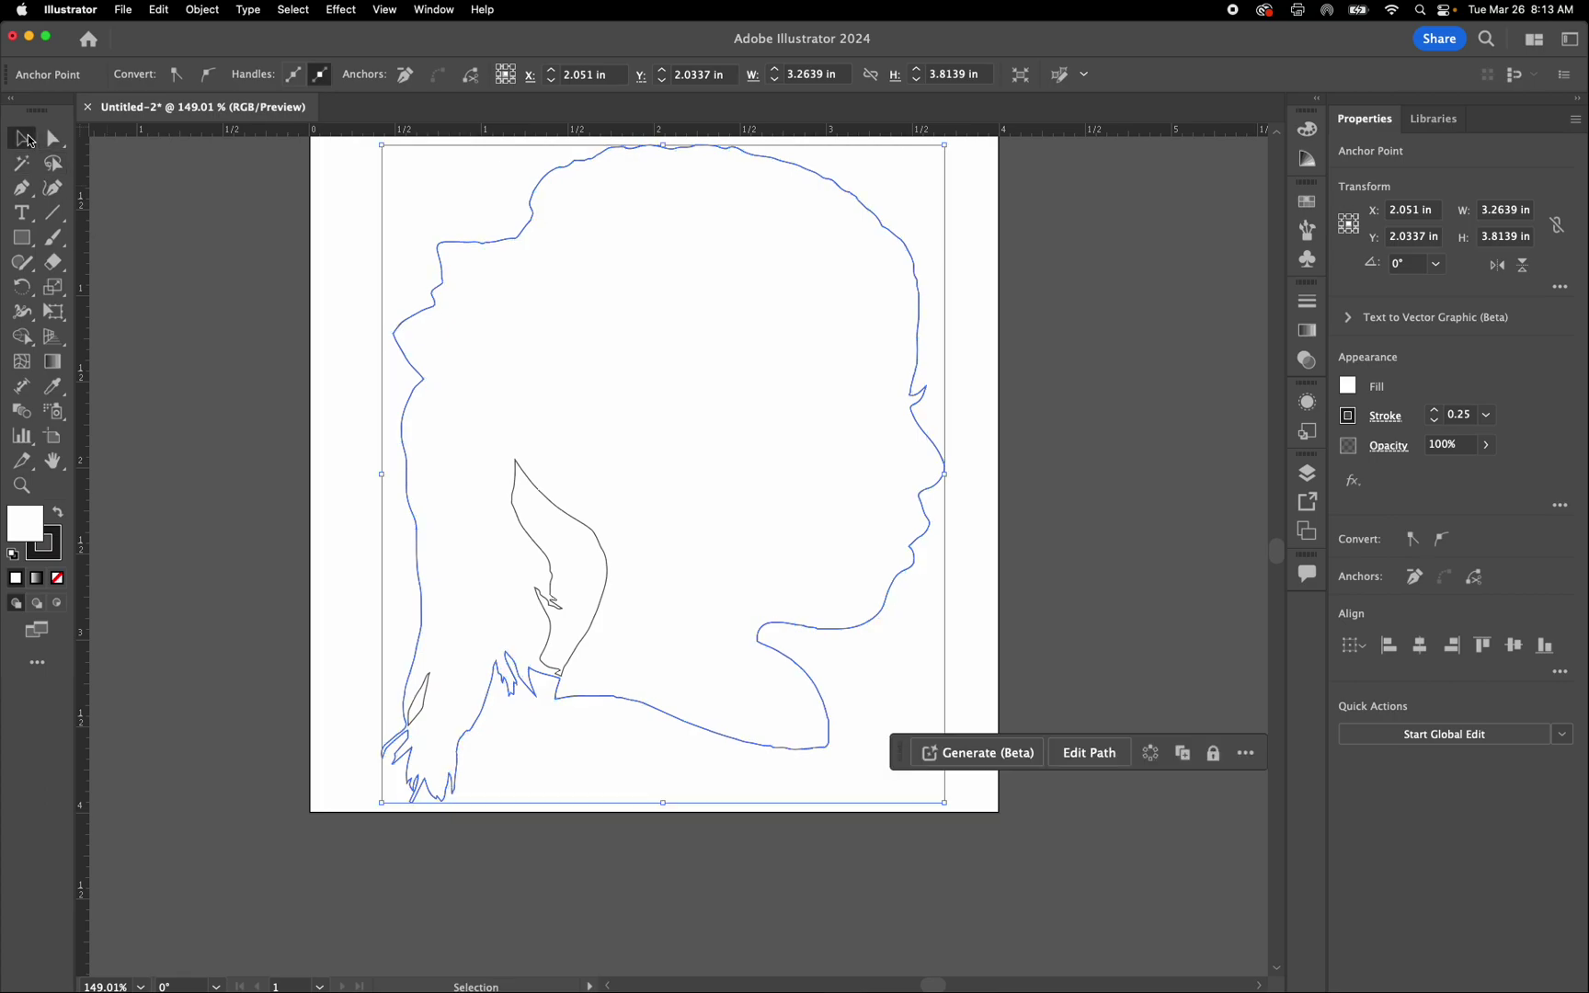
click(552, 502)
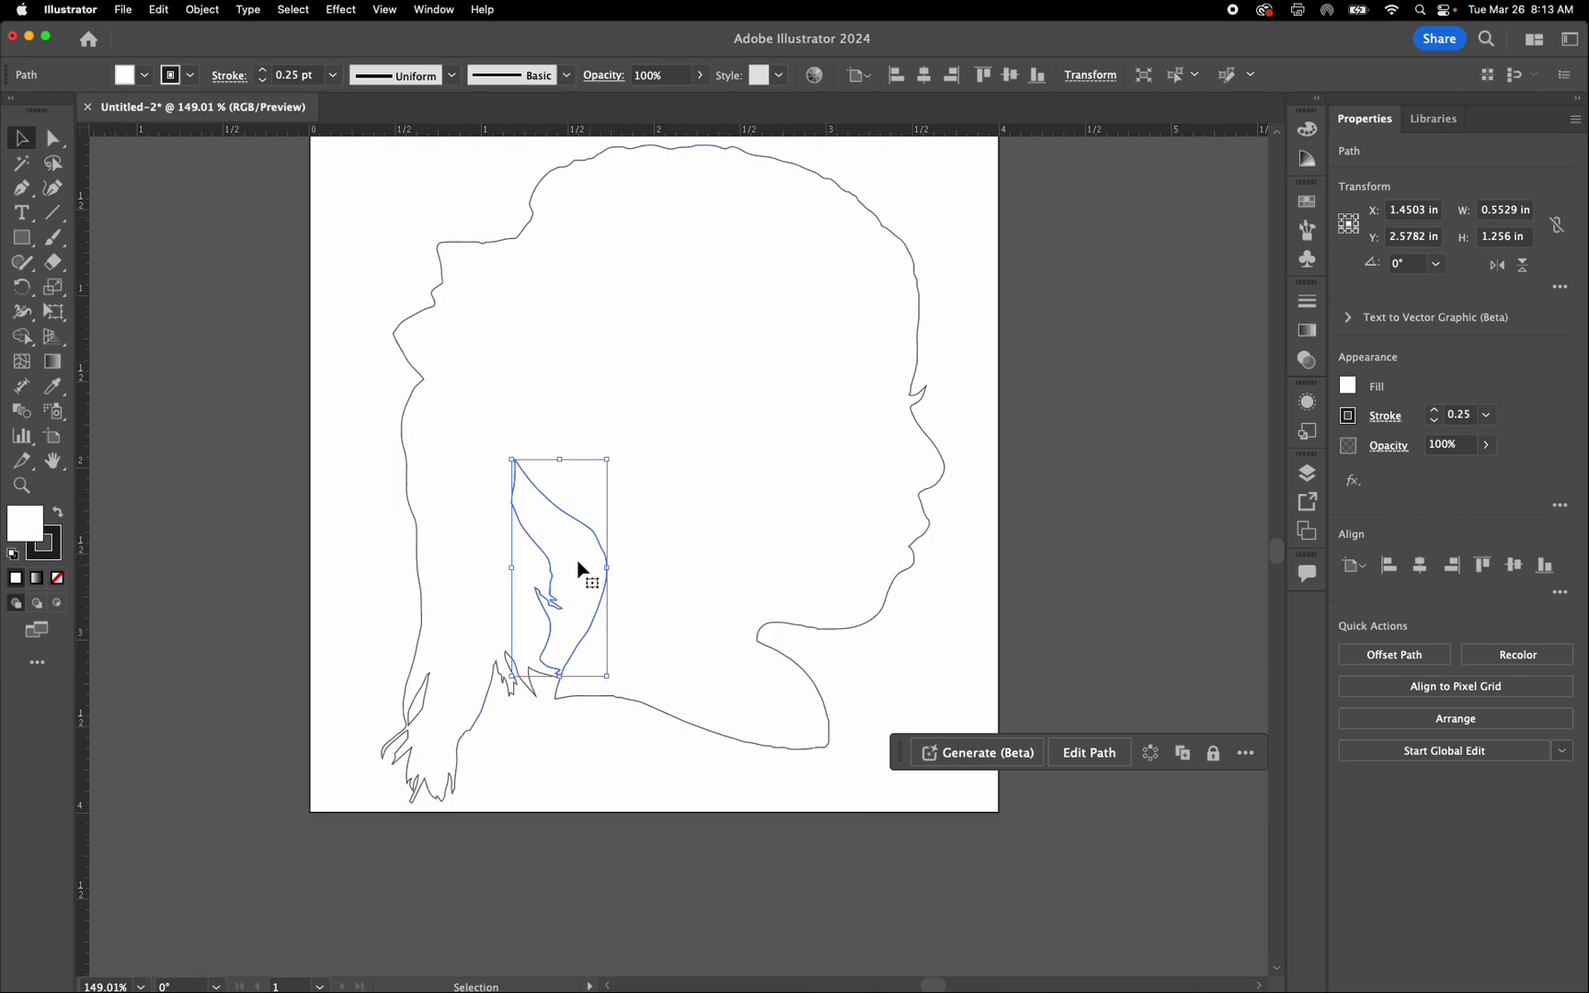
- Draw a rectangle about 1.01 × 1.13 in inside the head and check its context options
click(22, 238)
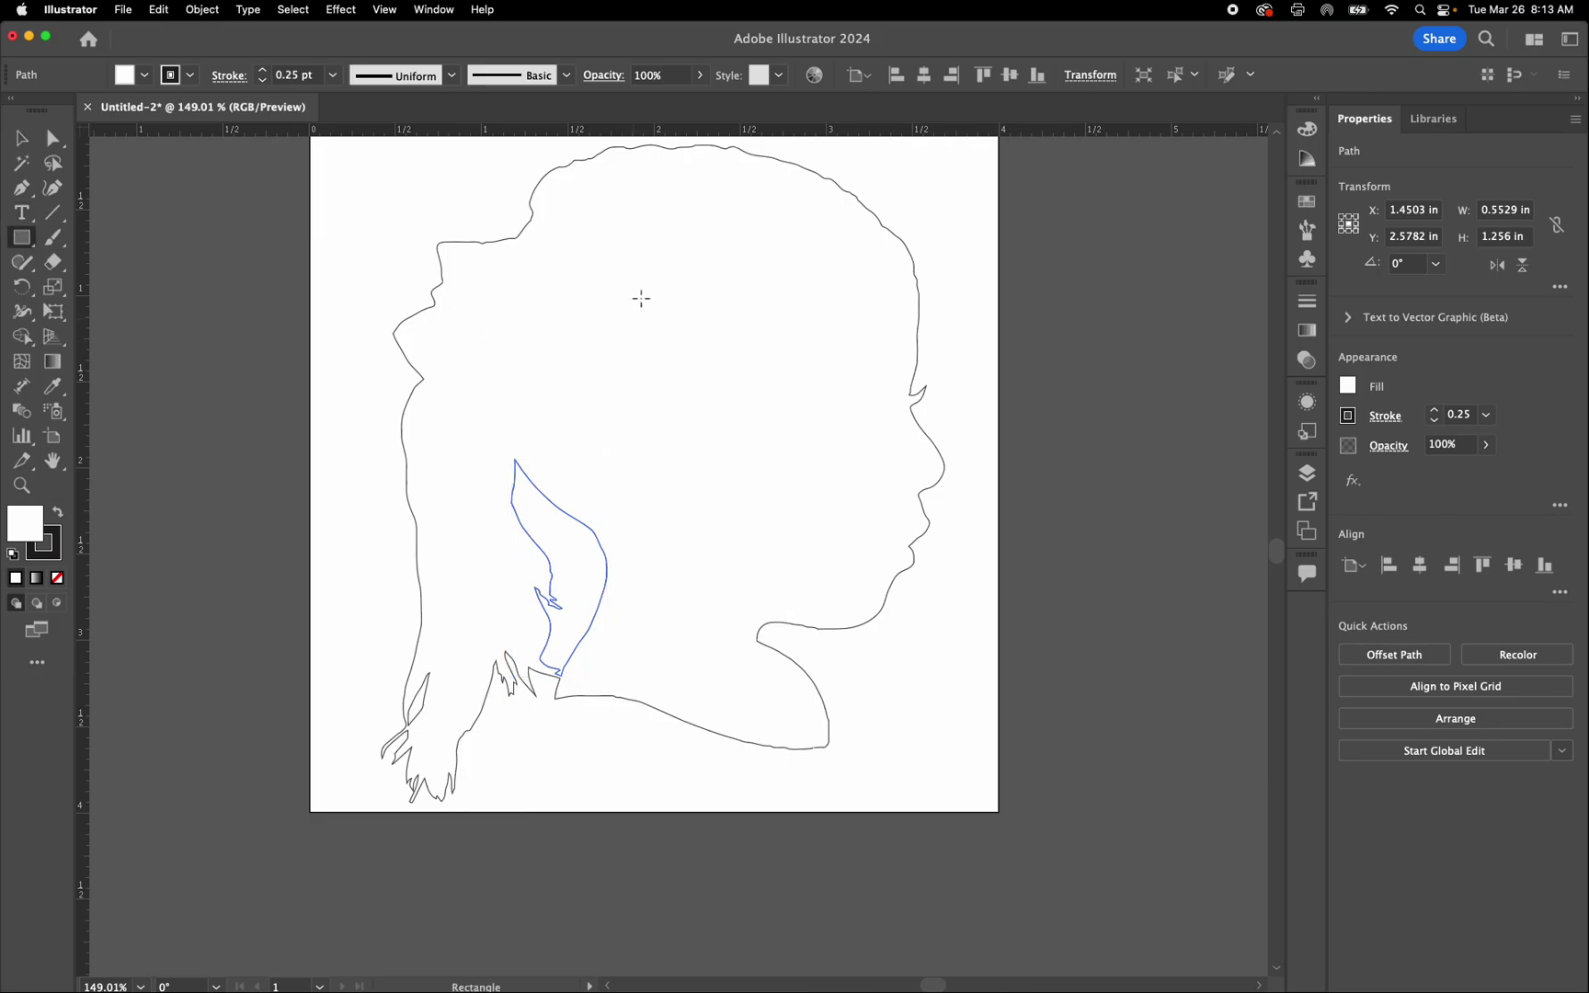
drag(641, 298, 816, 492)
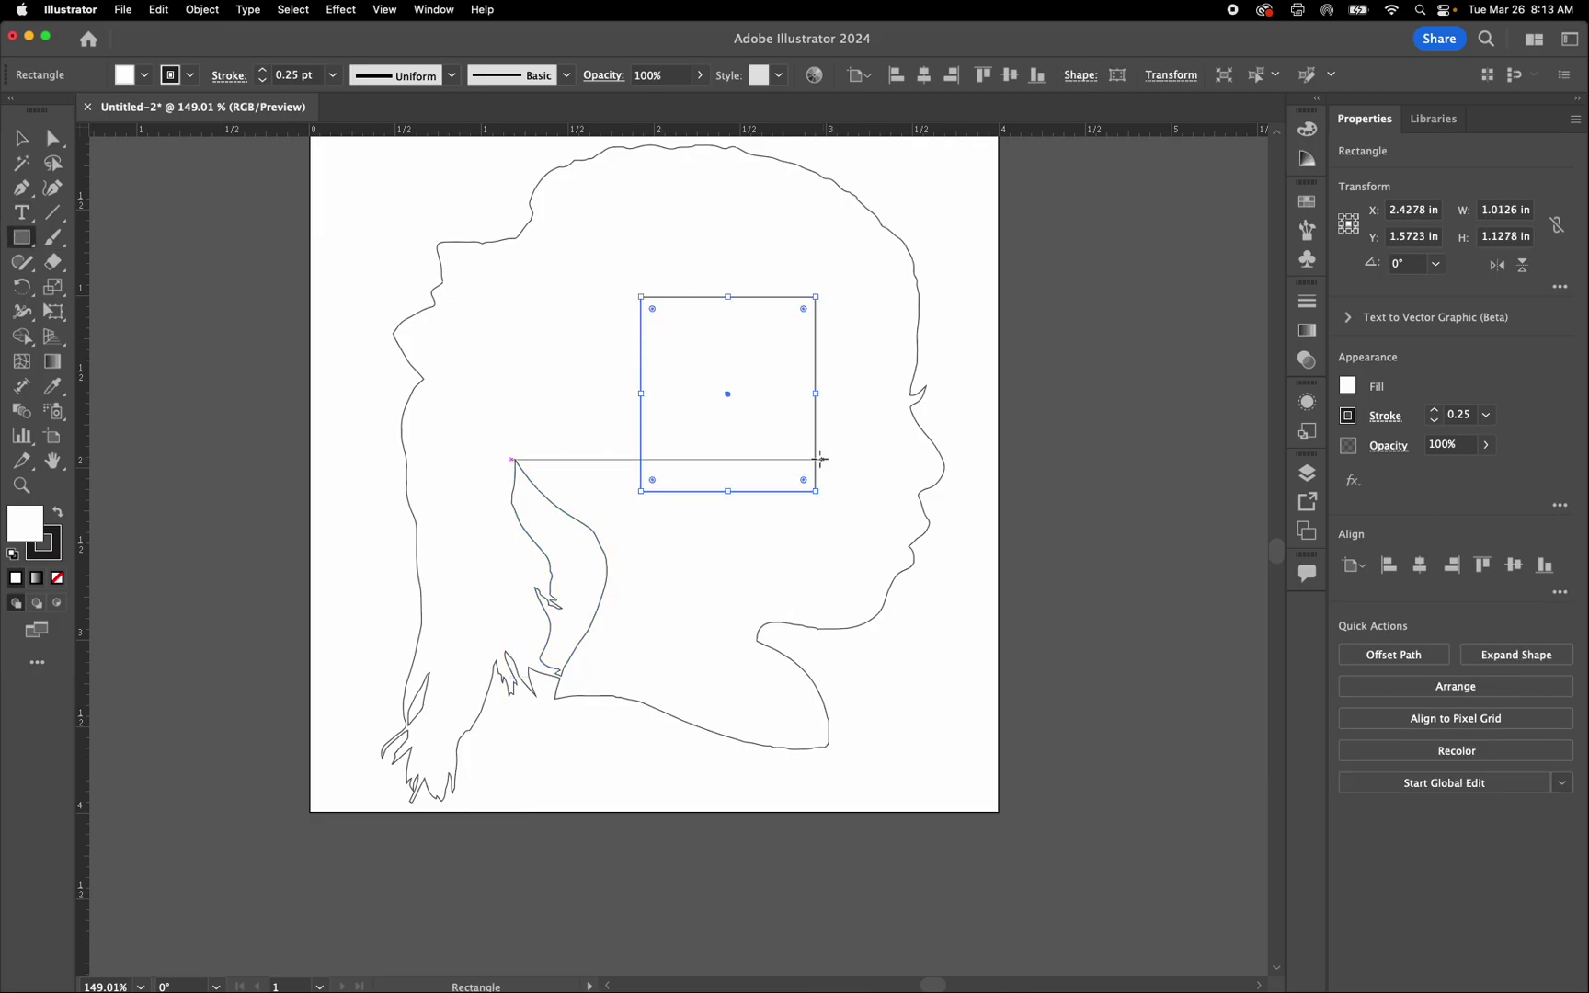
key(v)
right_click(815, 460)
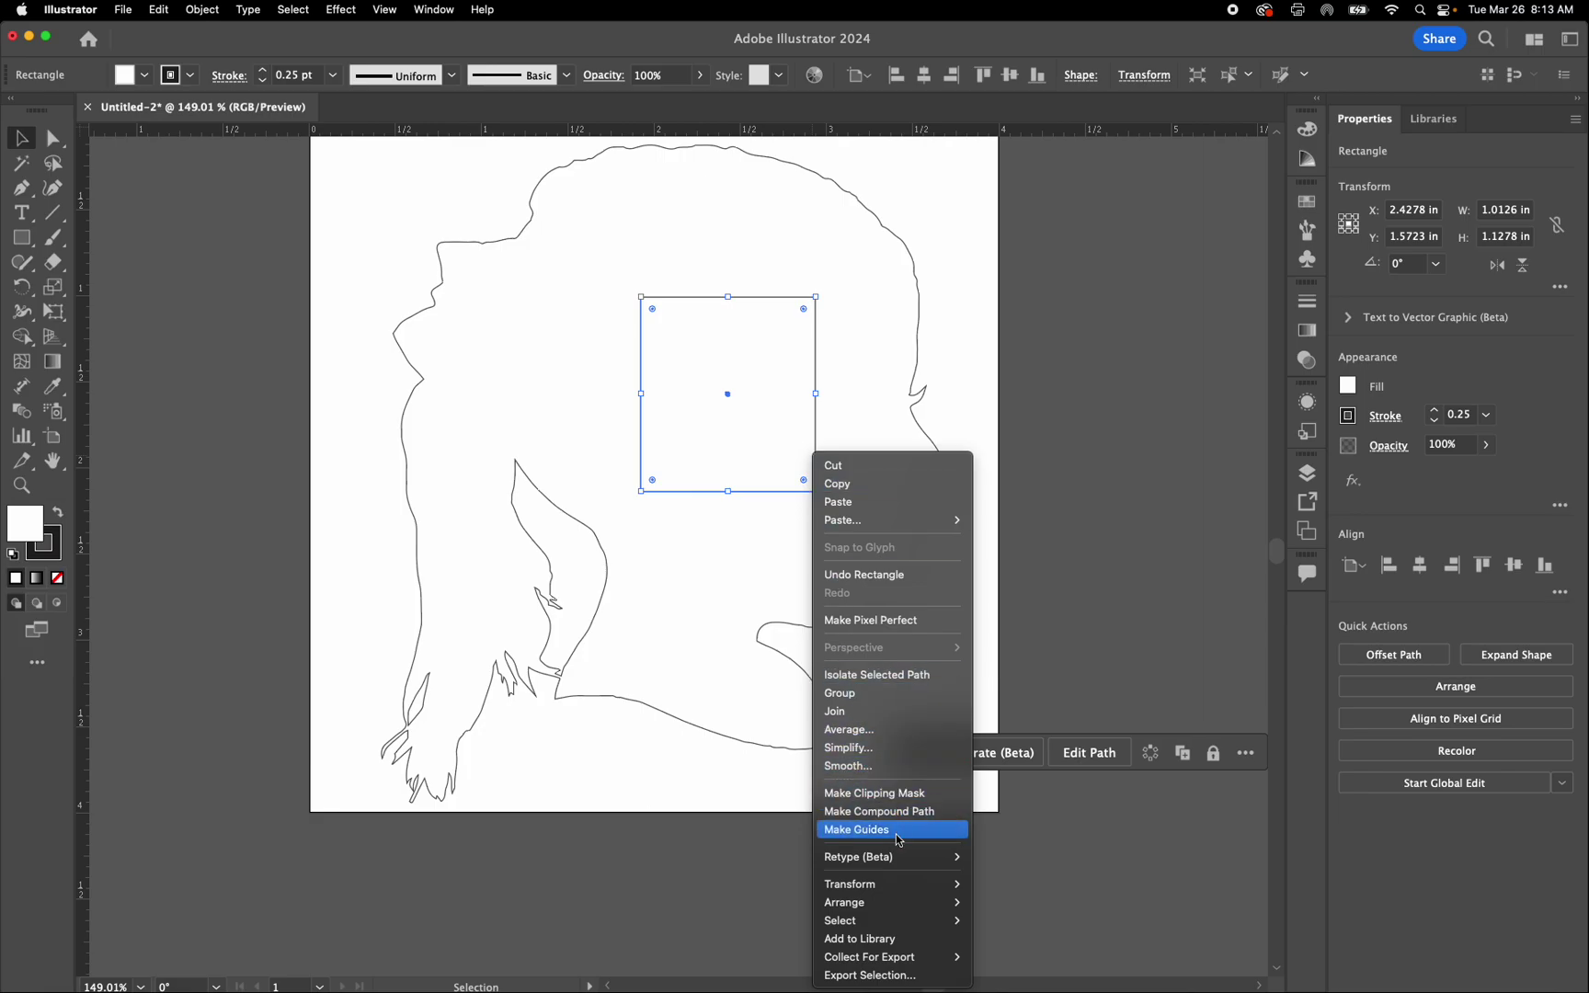
mouse_move(905, 906)
click(1021, 948)
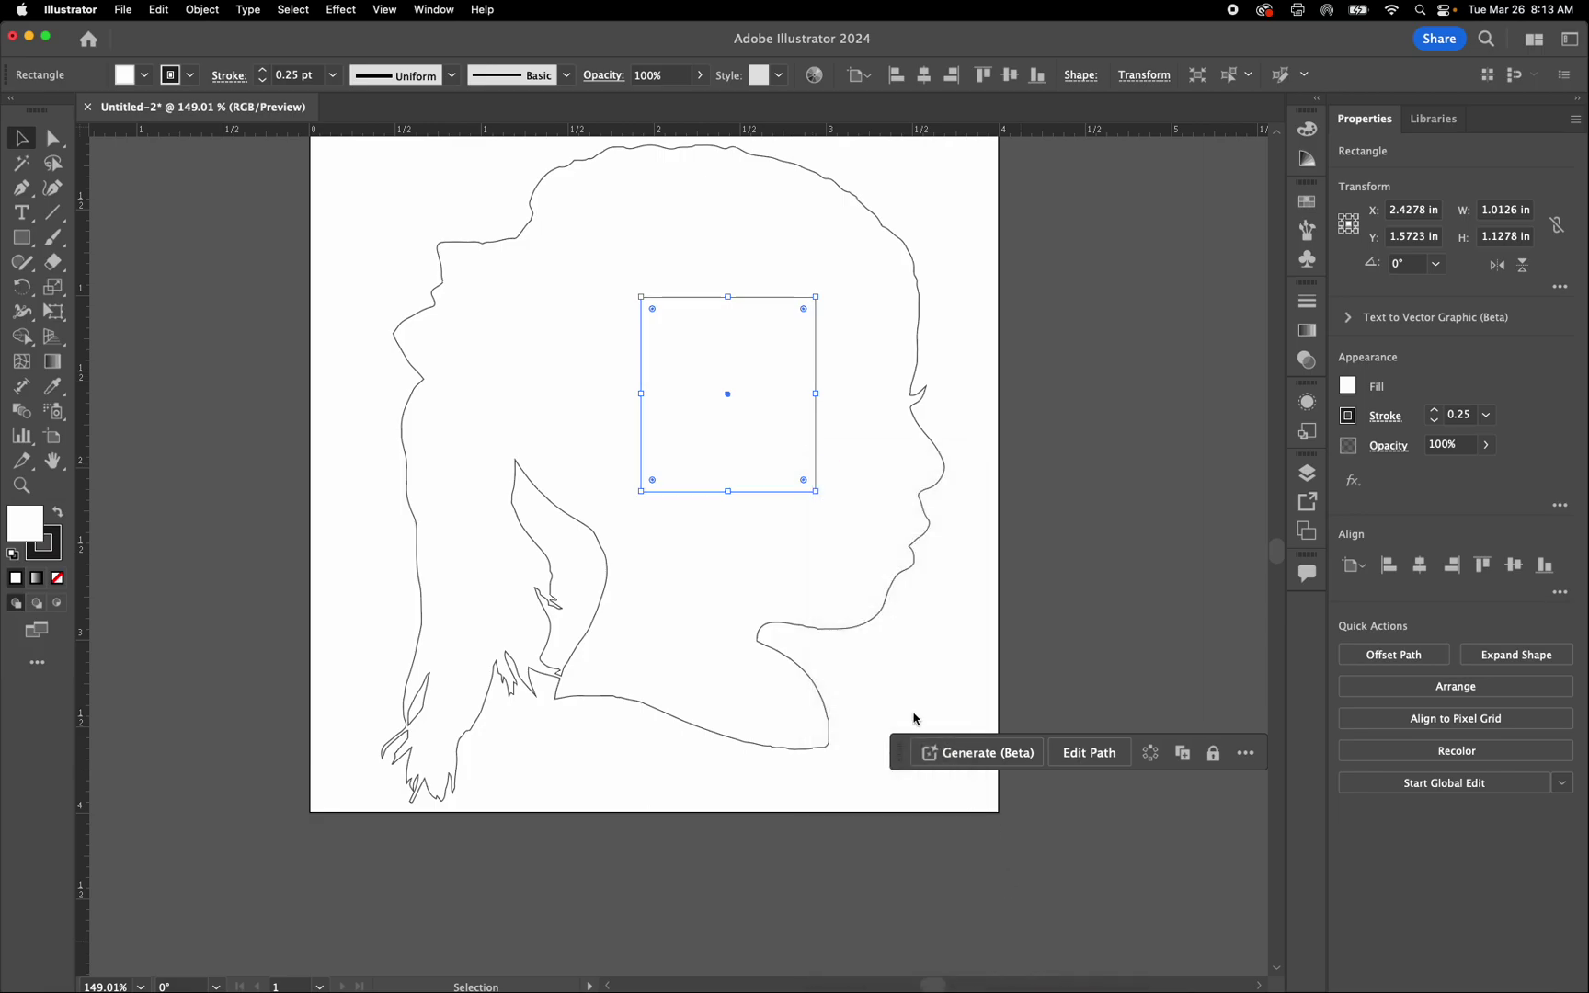
click(983, 456)
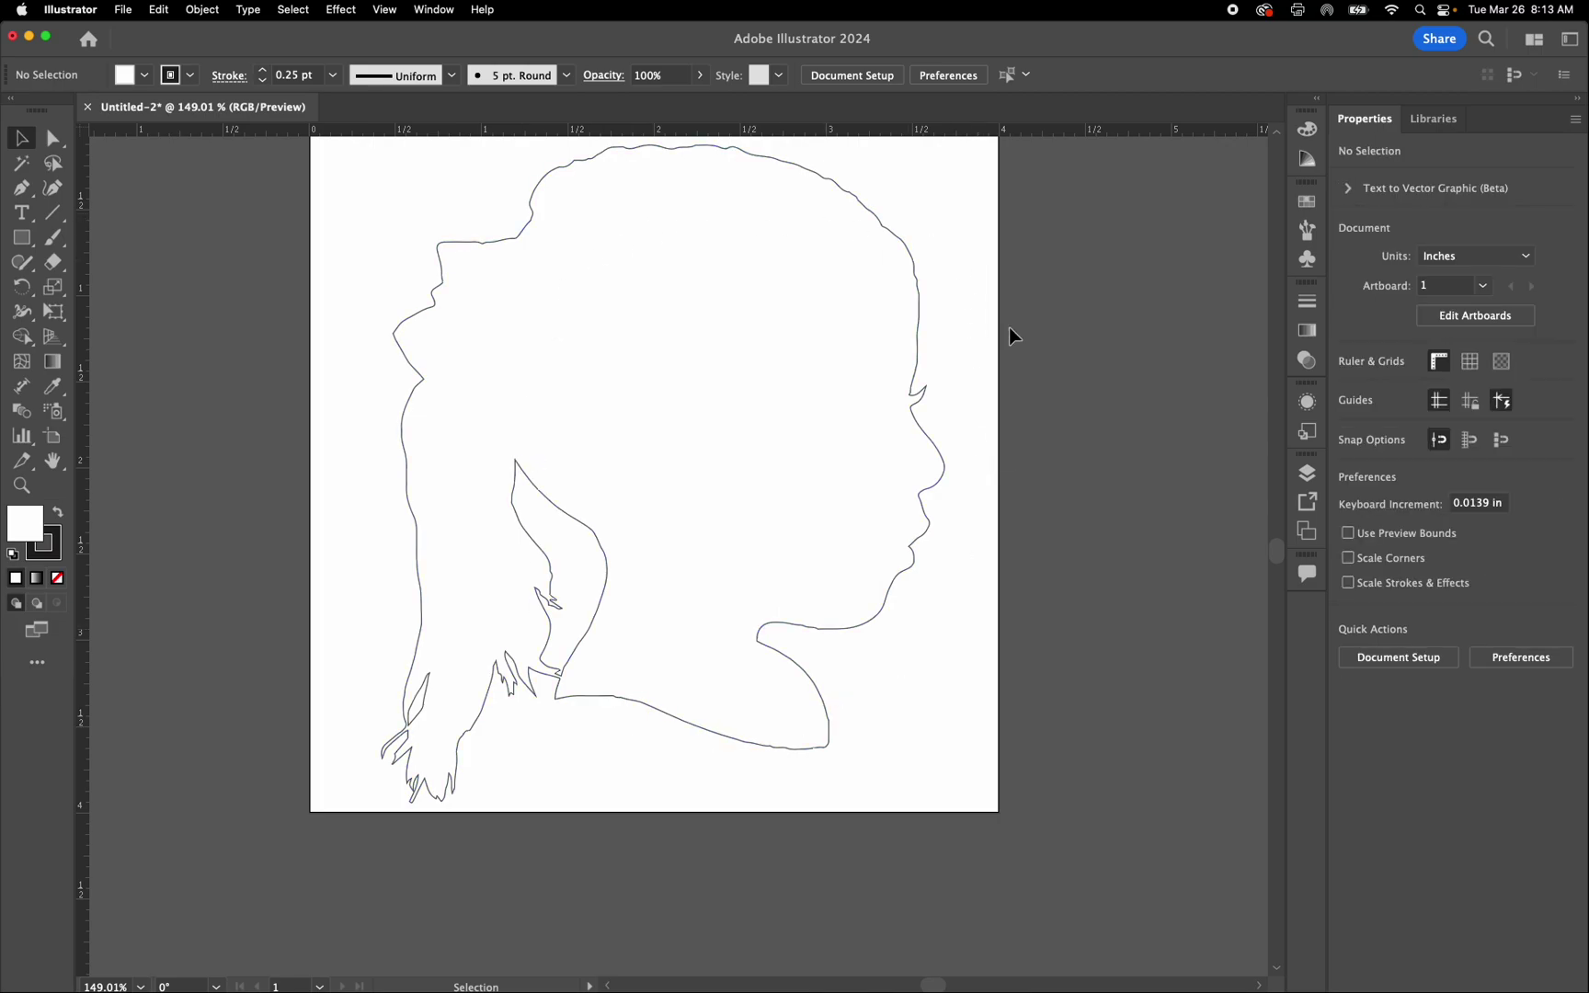
- Select all the head paths and the inner rectangle and set their fill to None
drag(980, 694, 350, 254)
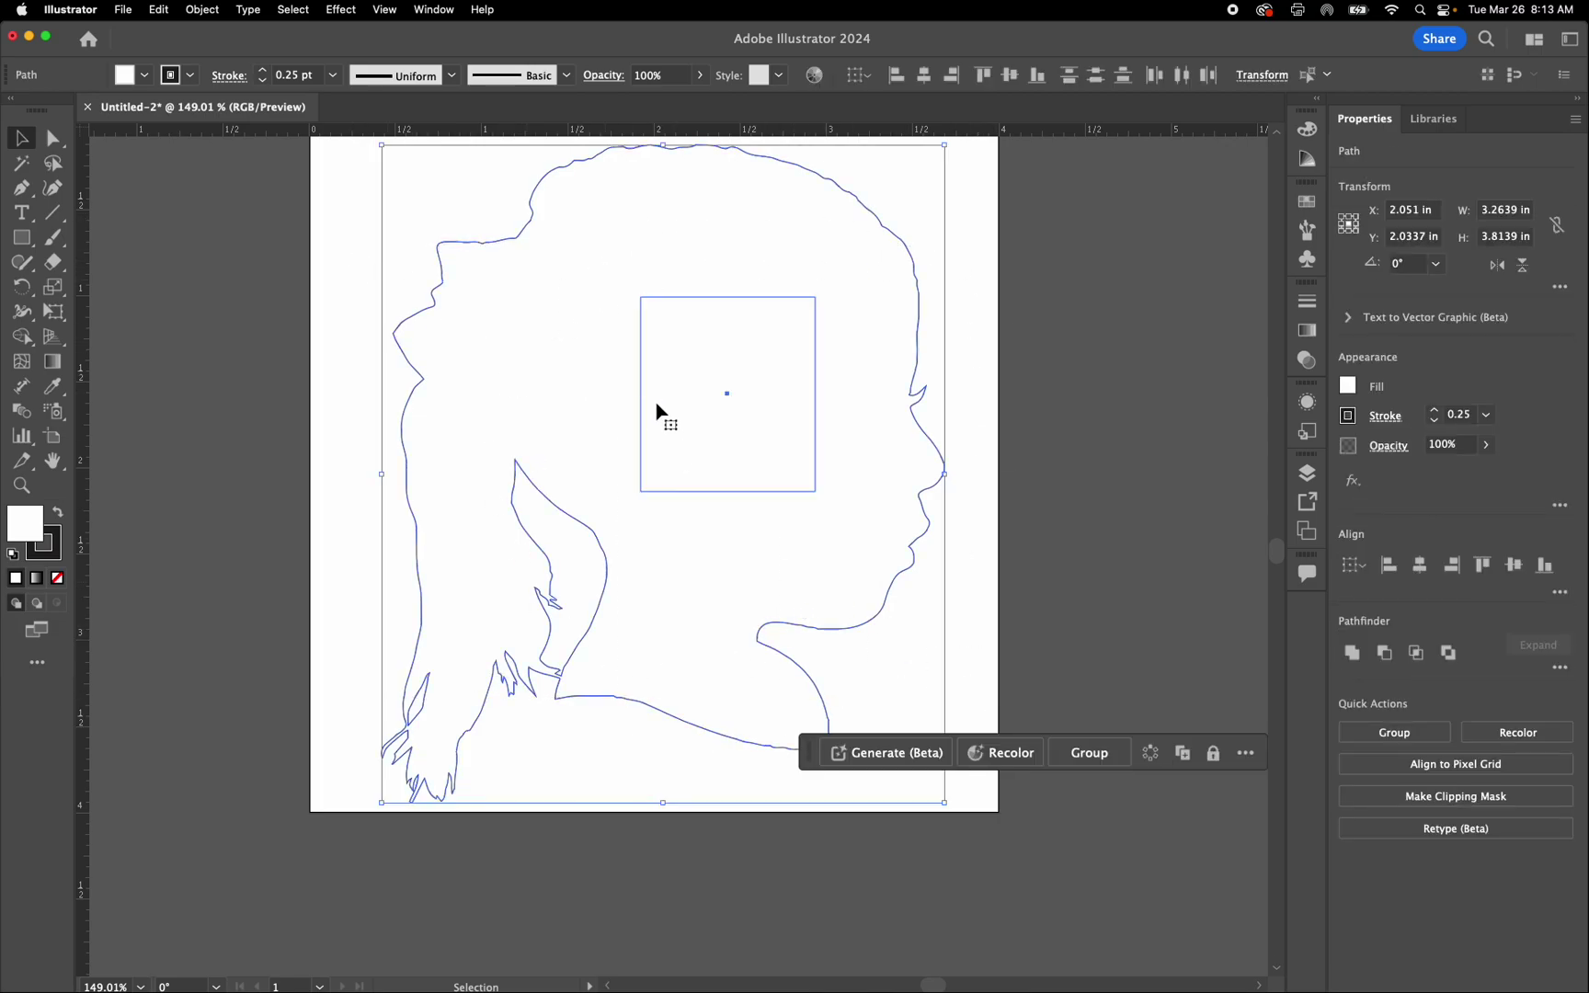
click(248, 547)
drag(347, 173, 929, 713)
click(57, 580)
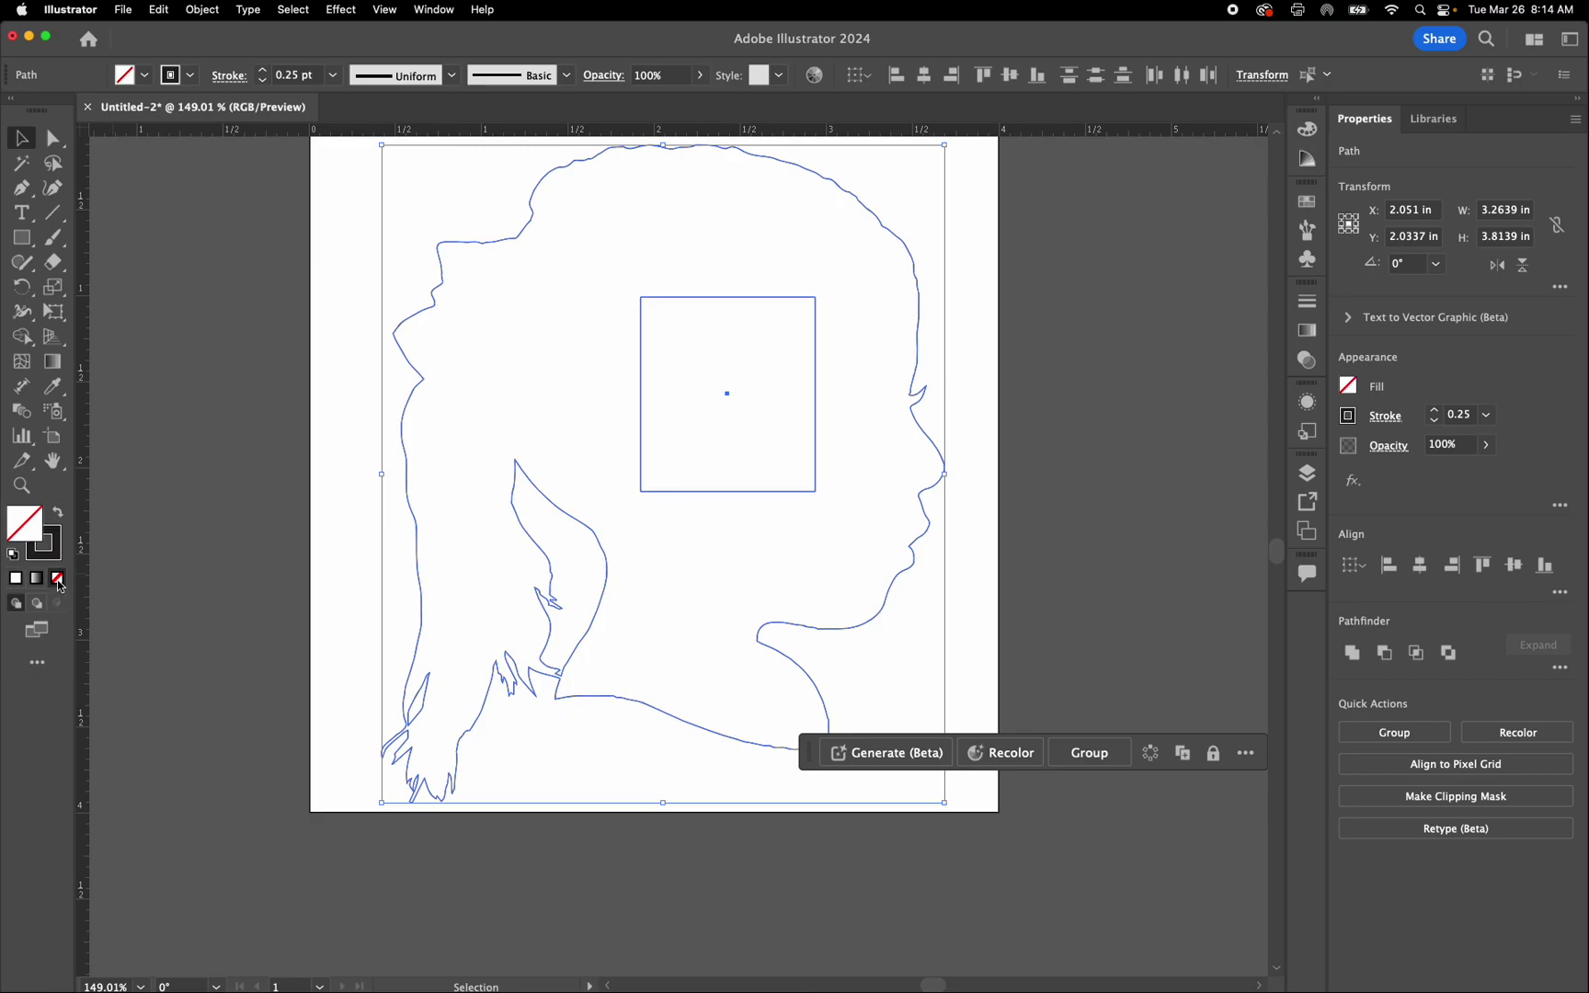
click(250, 545)
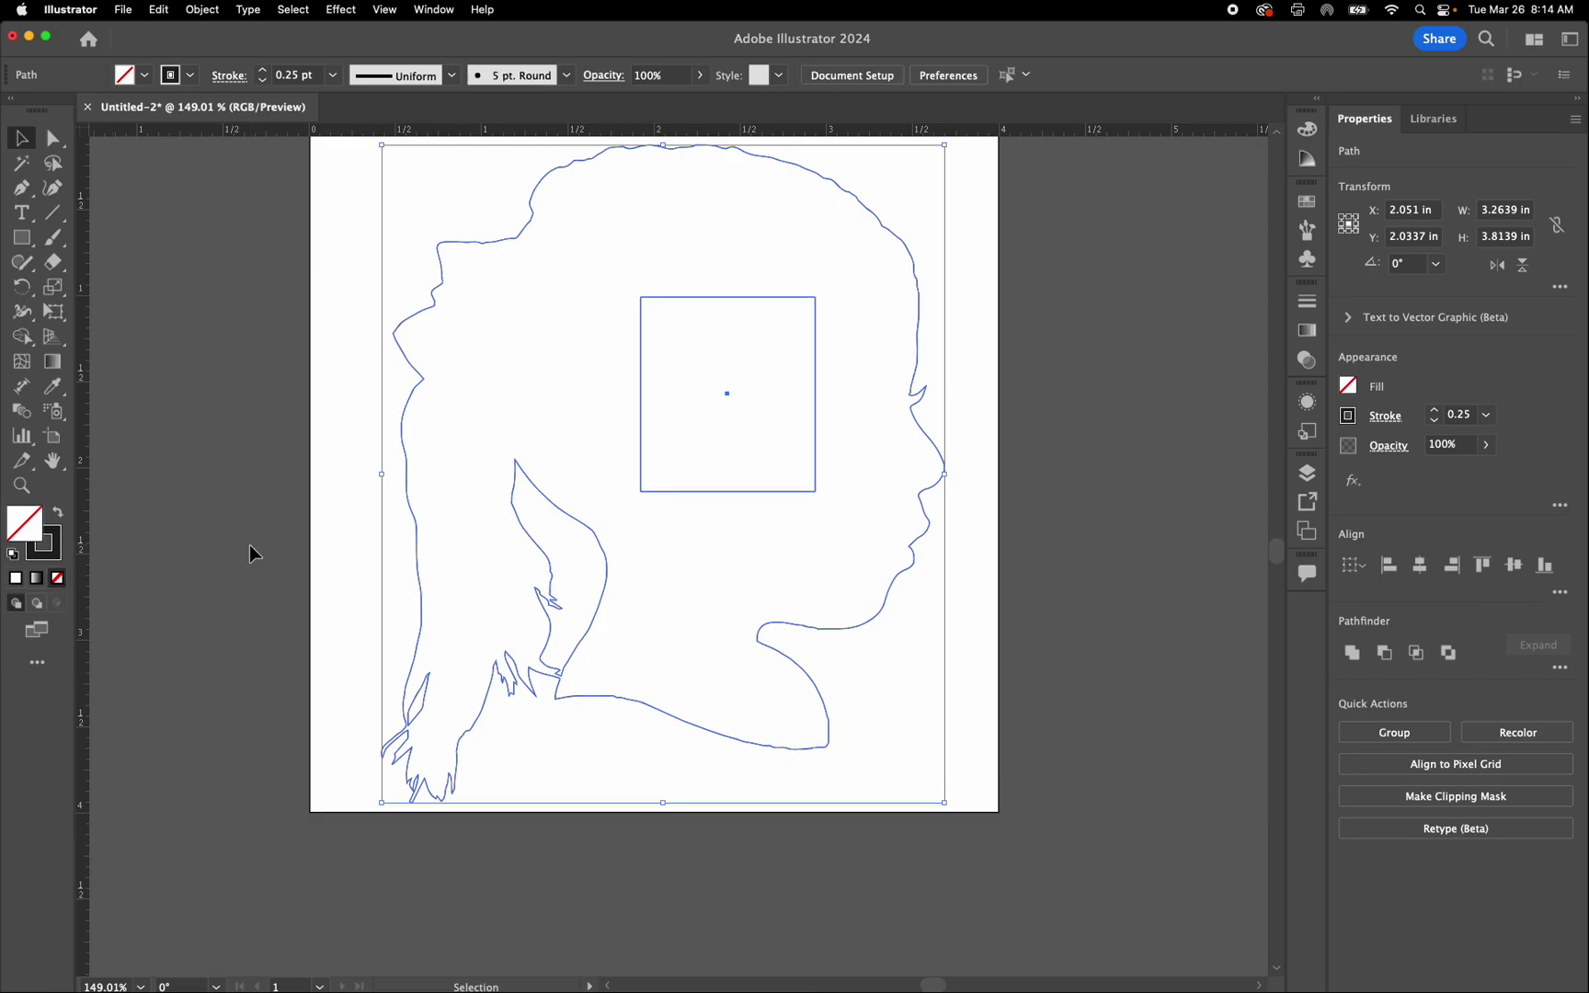
- Delete the rectangle inside the head and all the head outlines, clearing the artboard
click(815, 492)
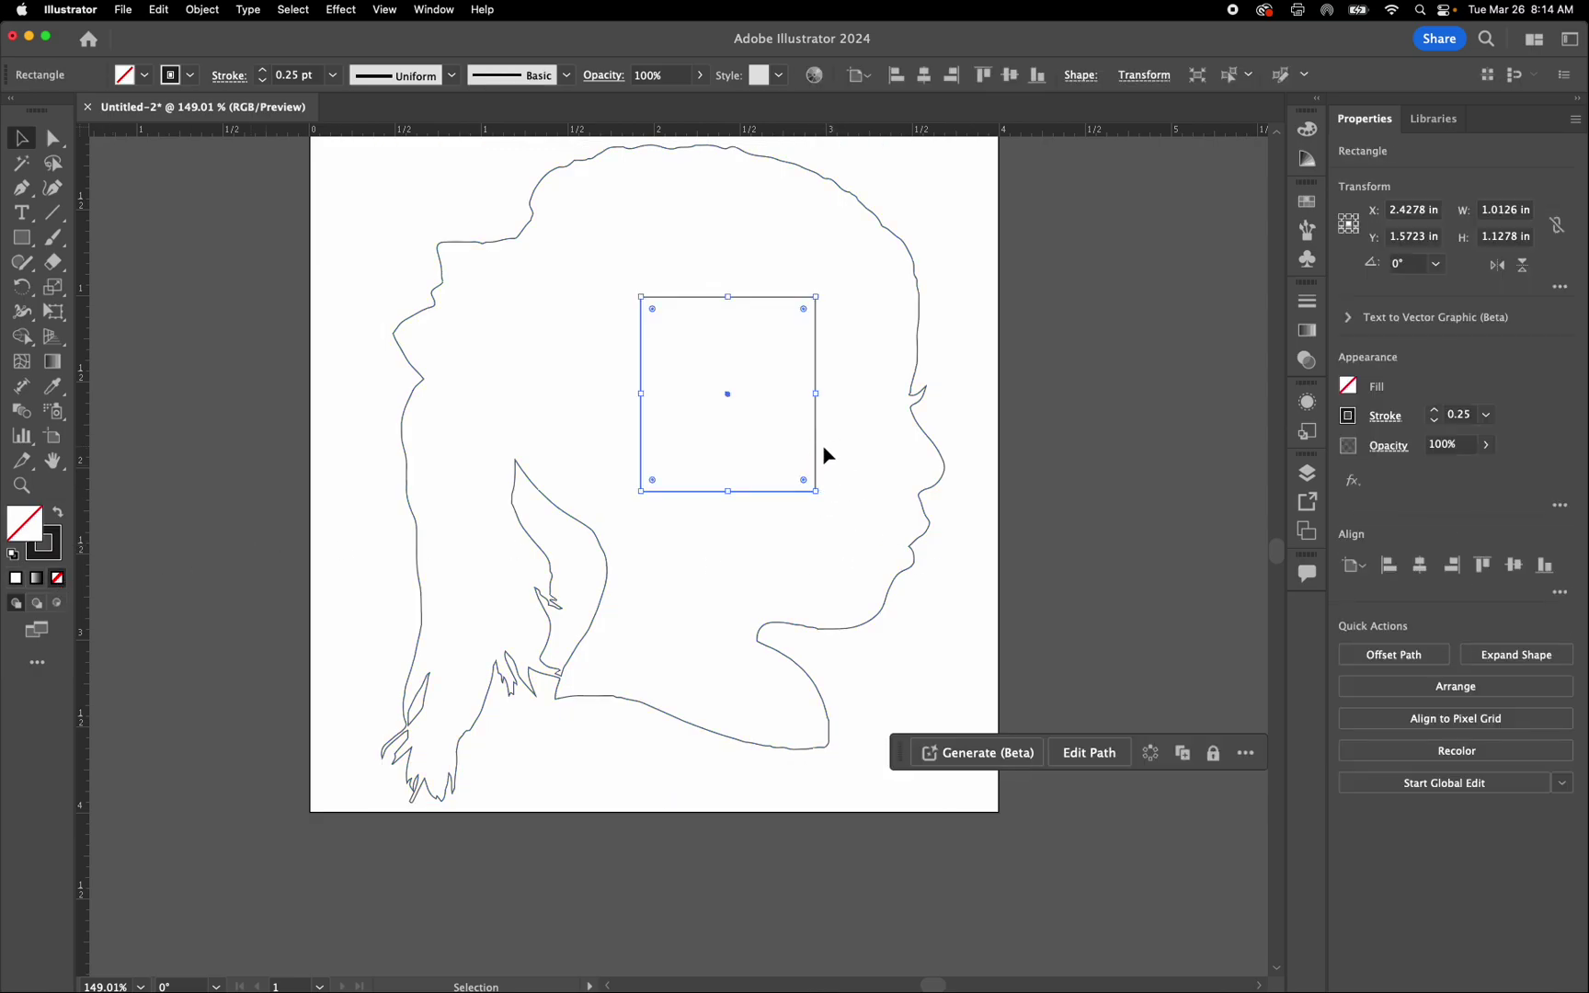
key(Delete)
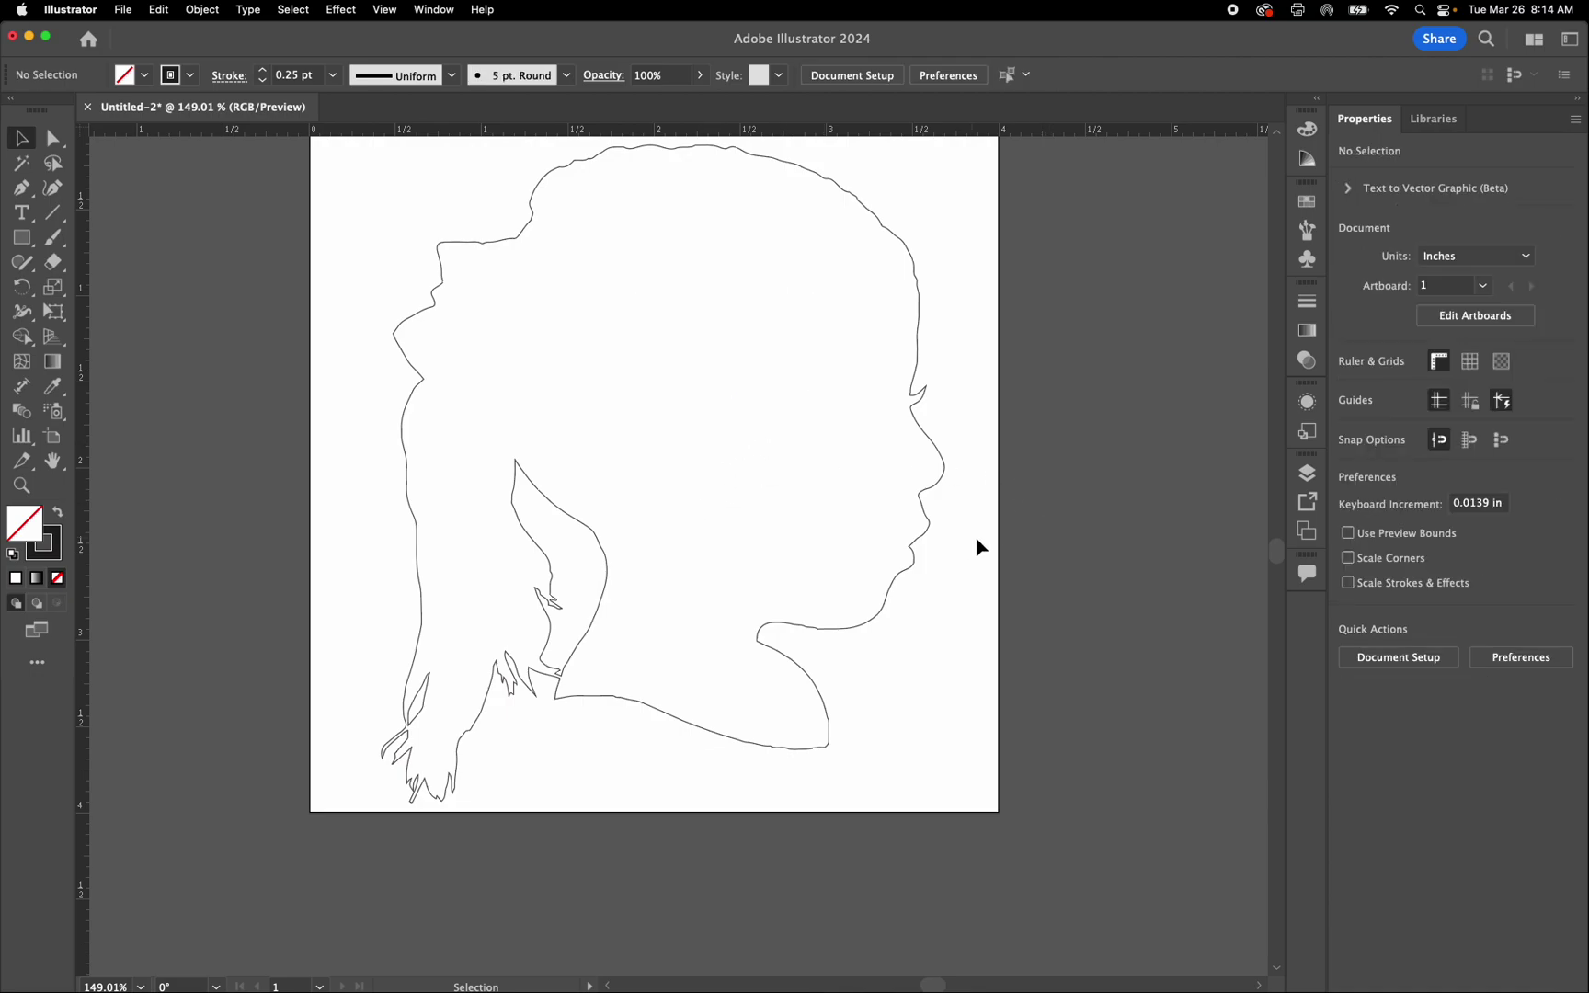
scroll(820, 489, down, 3)
scroll(819, 490, right, 1)
scroll(820, 490, up, 1)
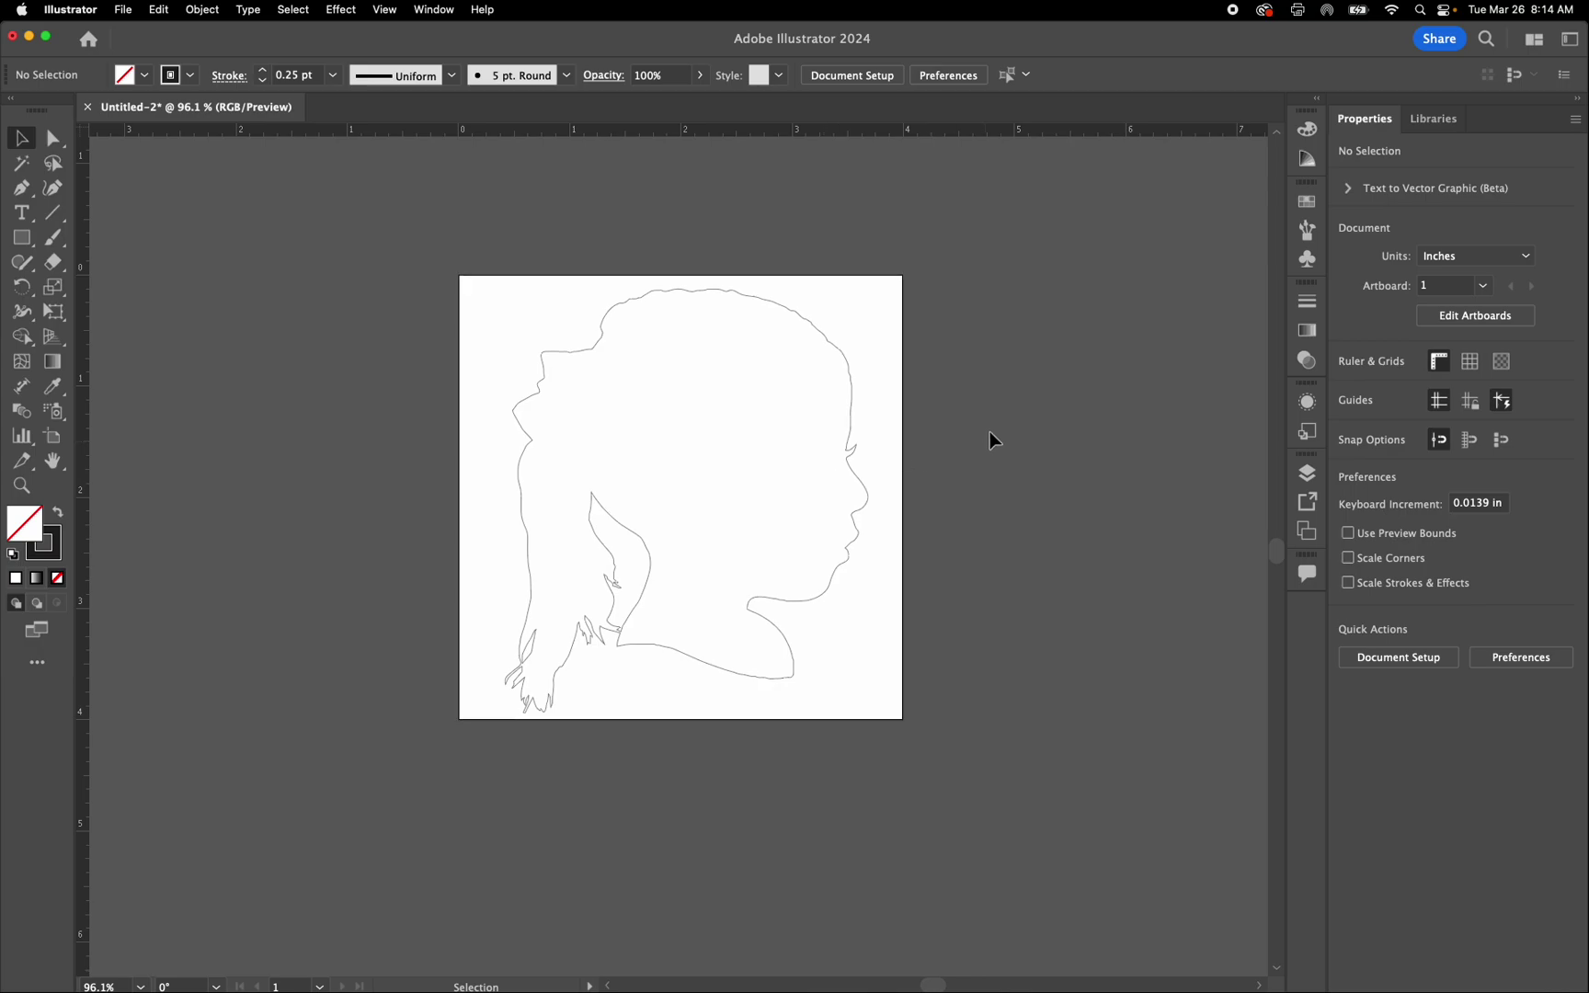
click(400, 728)
key(Delete)
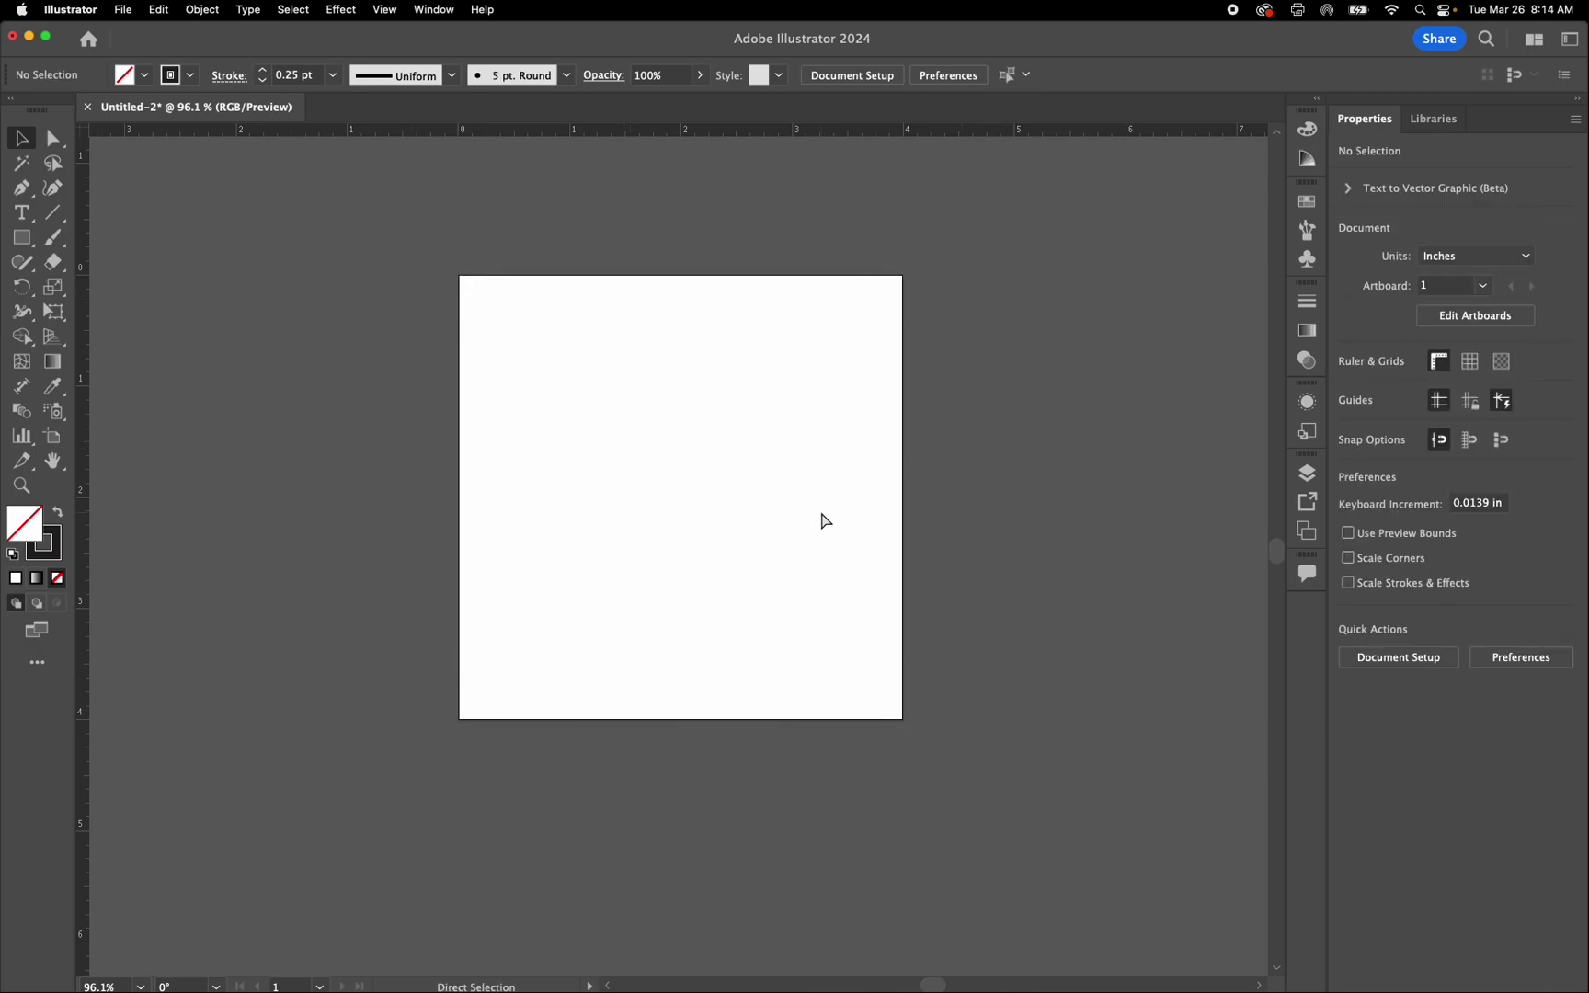
- Place circles.jpg from the Desktop and scale it to about 1.65 × 1.57 in within the artboard's upper-left area
key(super+Tab)
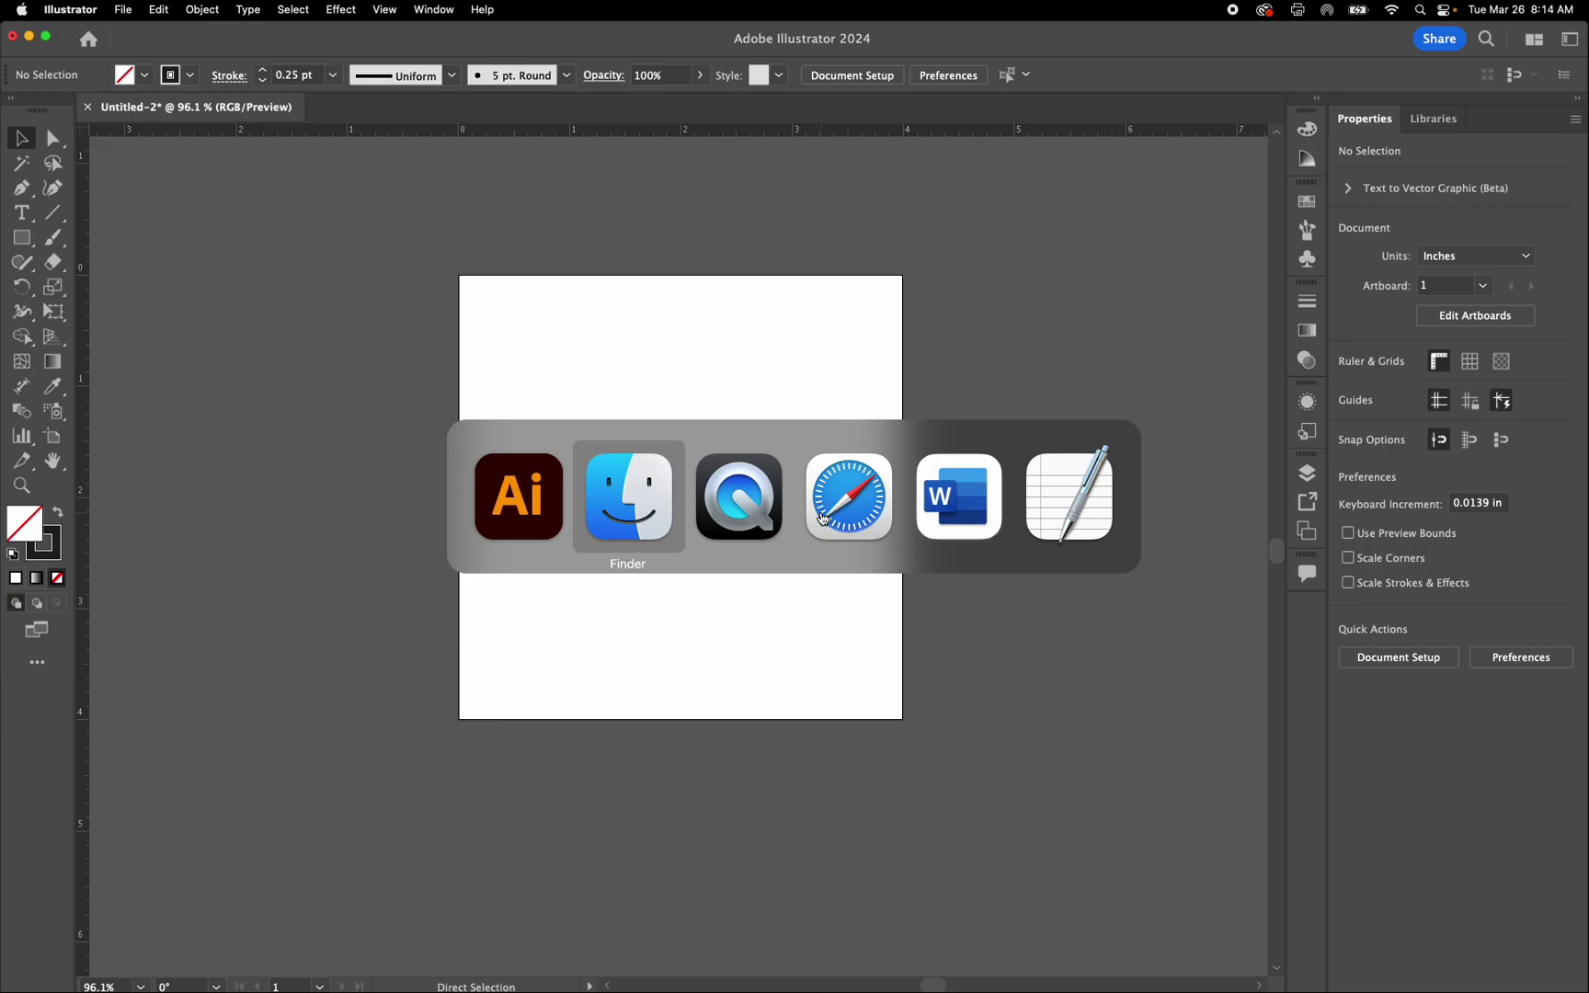
click(660, 508)
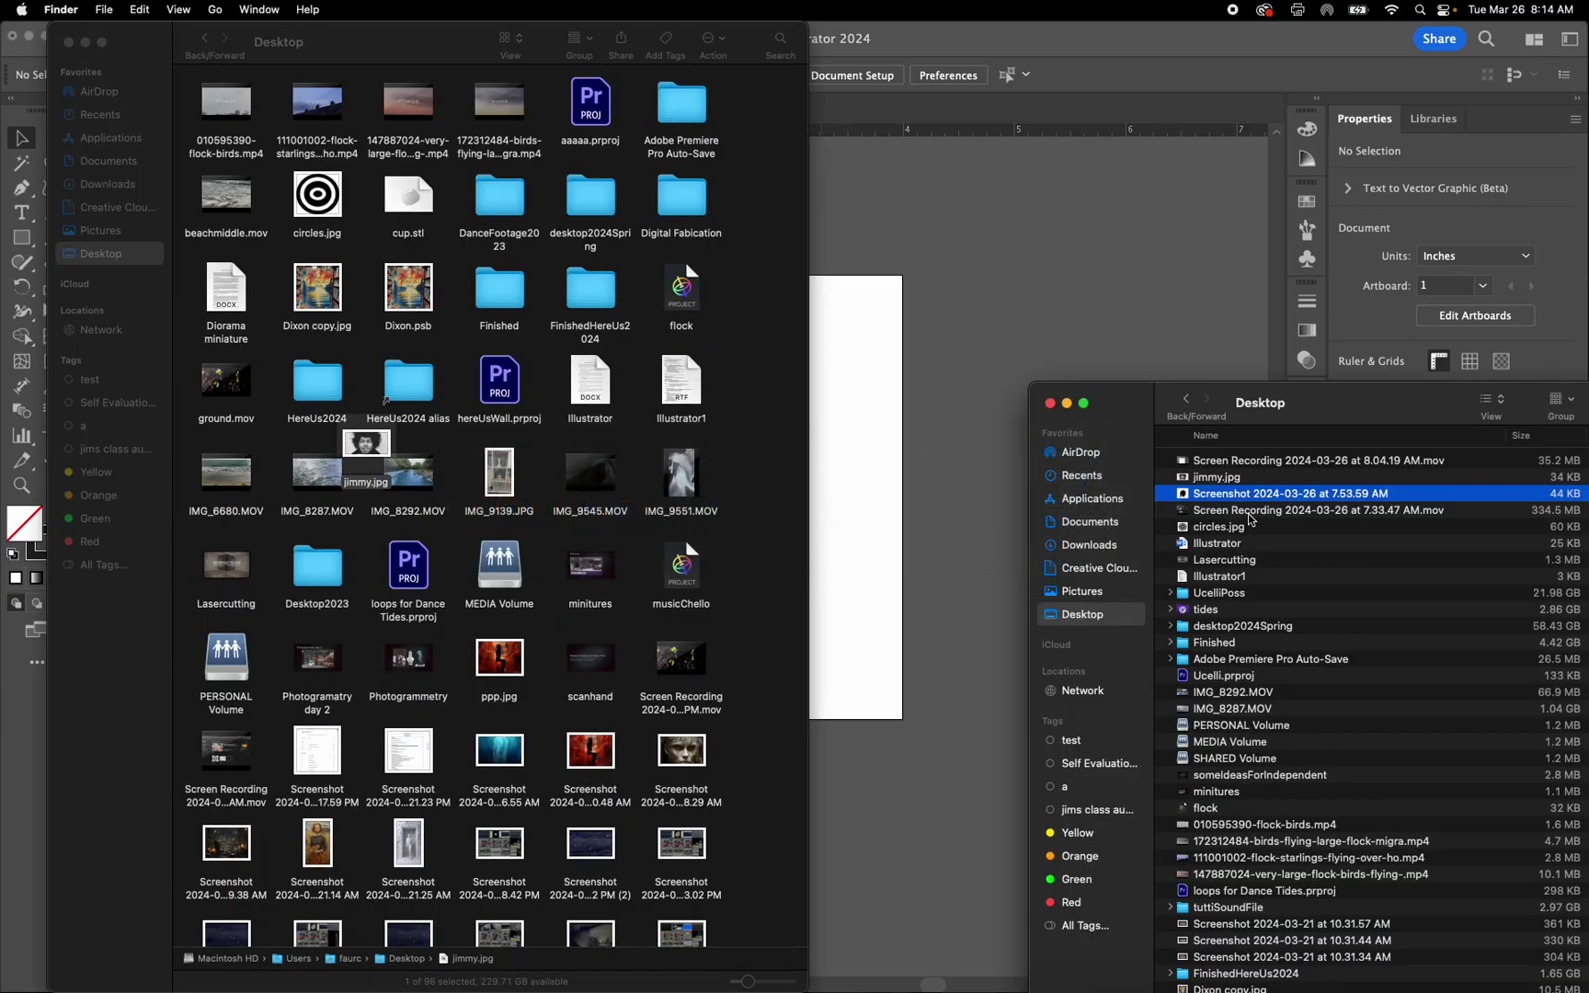
drag(1218, 529, 890, 525)
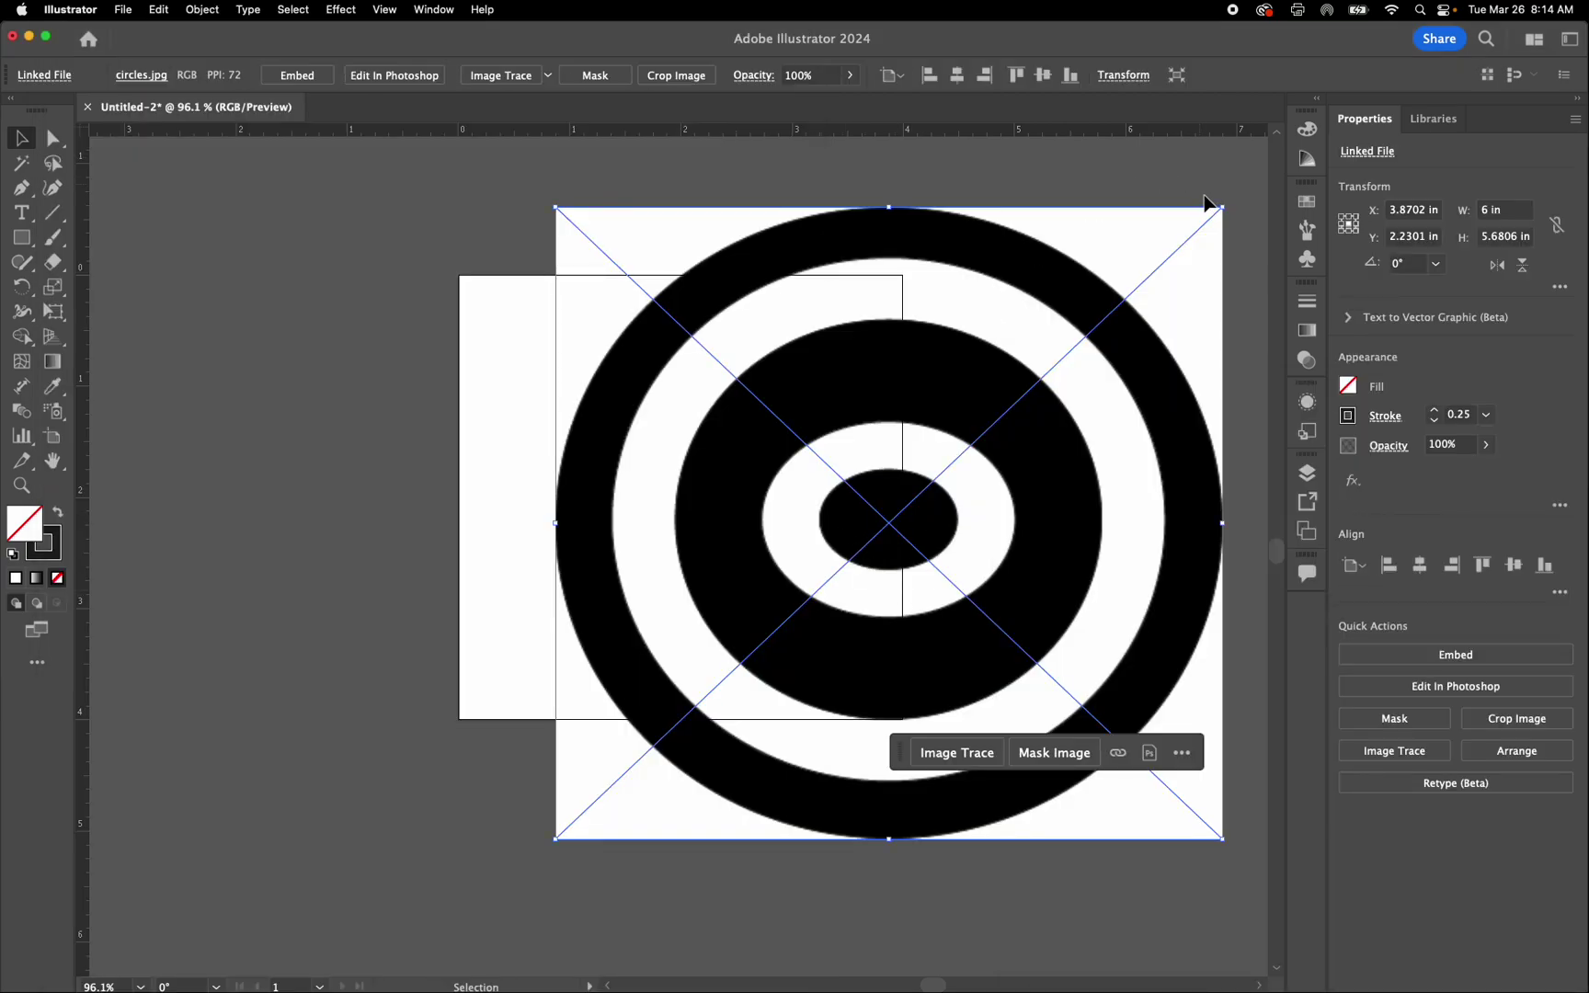
drag(1226, 210, 741, 607)
drag(663, 809, 603, 444)
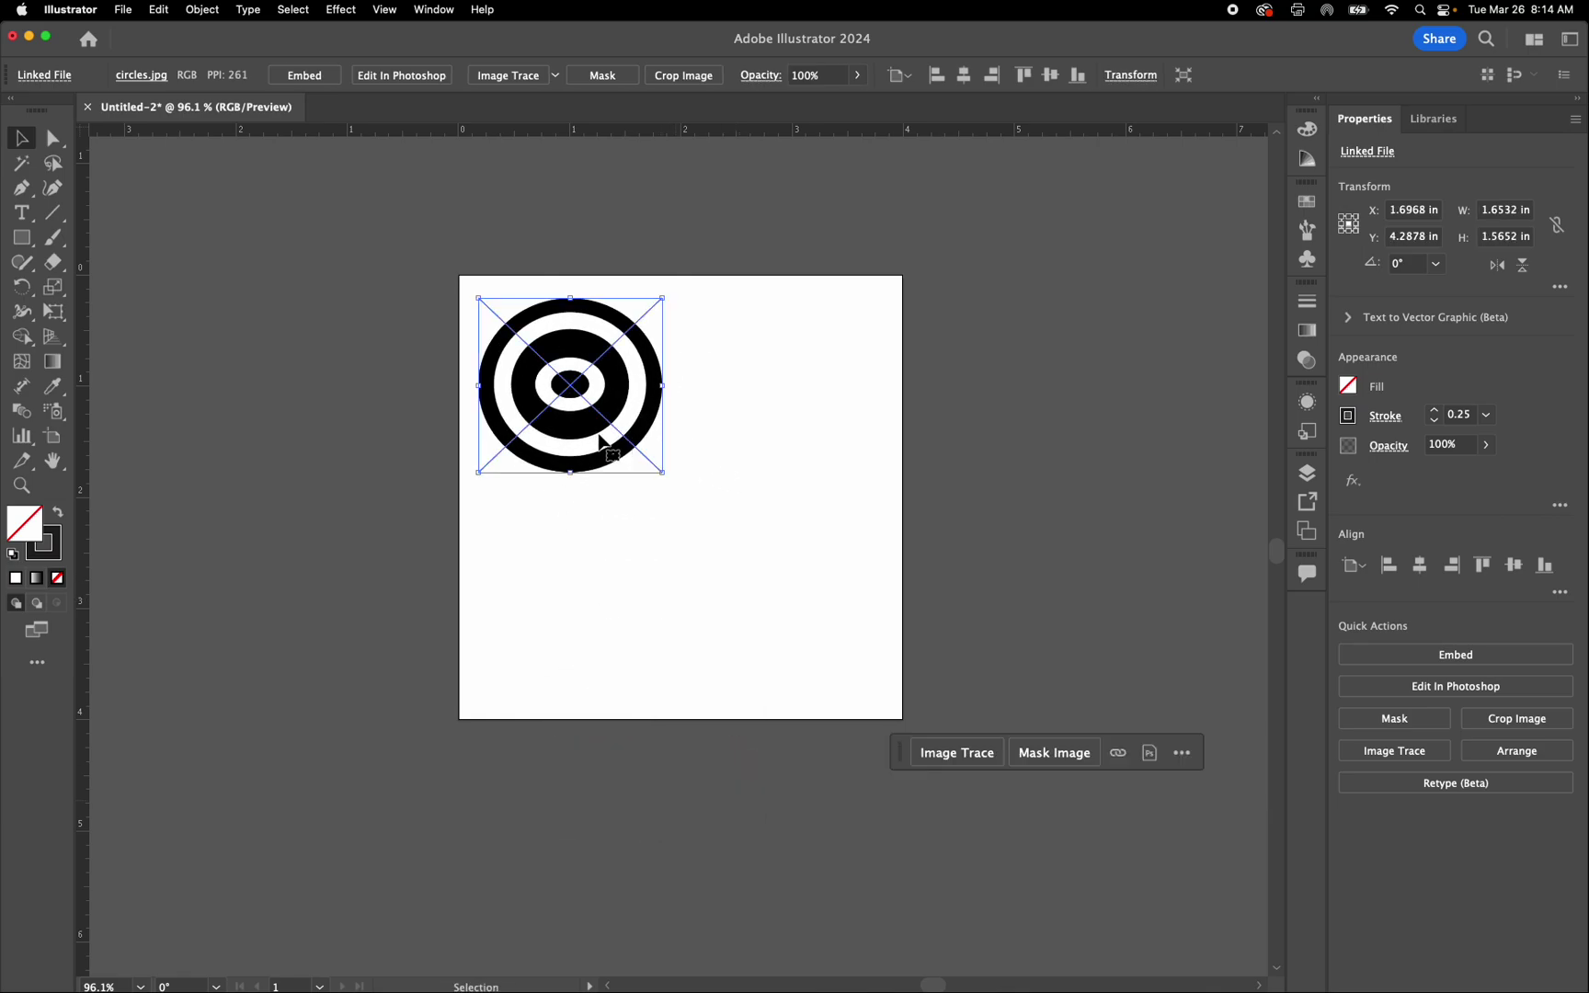
- Duplicate the circles image and position the copy in the lower-right area of the artboard
key(Return)
key(Escape)
key(super+c)
key(super+v)
drag(708, 576, 800, 610)
- Trace the upper-left circles image with the default Image Trace preset and open its tracing options
click(615, 448)
scroll(615, 448, up, 5)
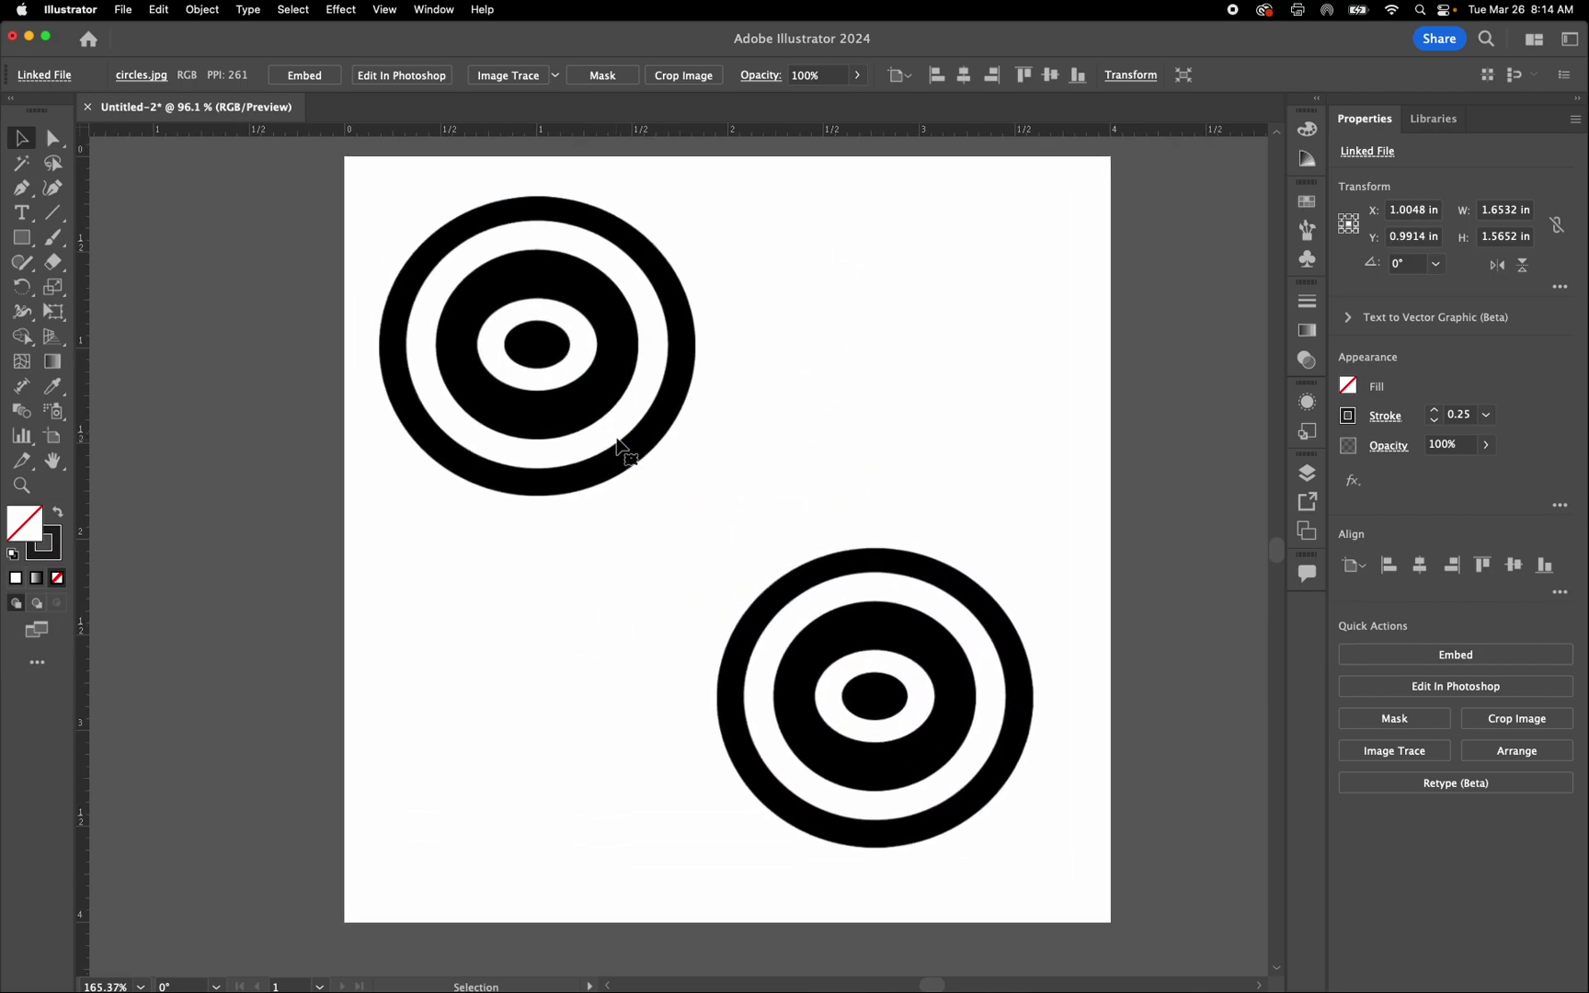
drag(649, 465, 656, 473)
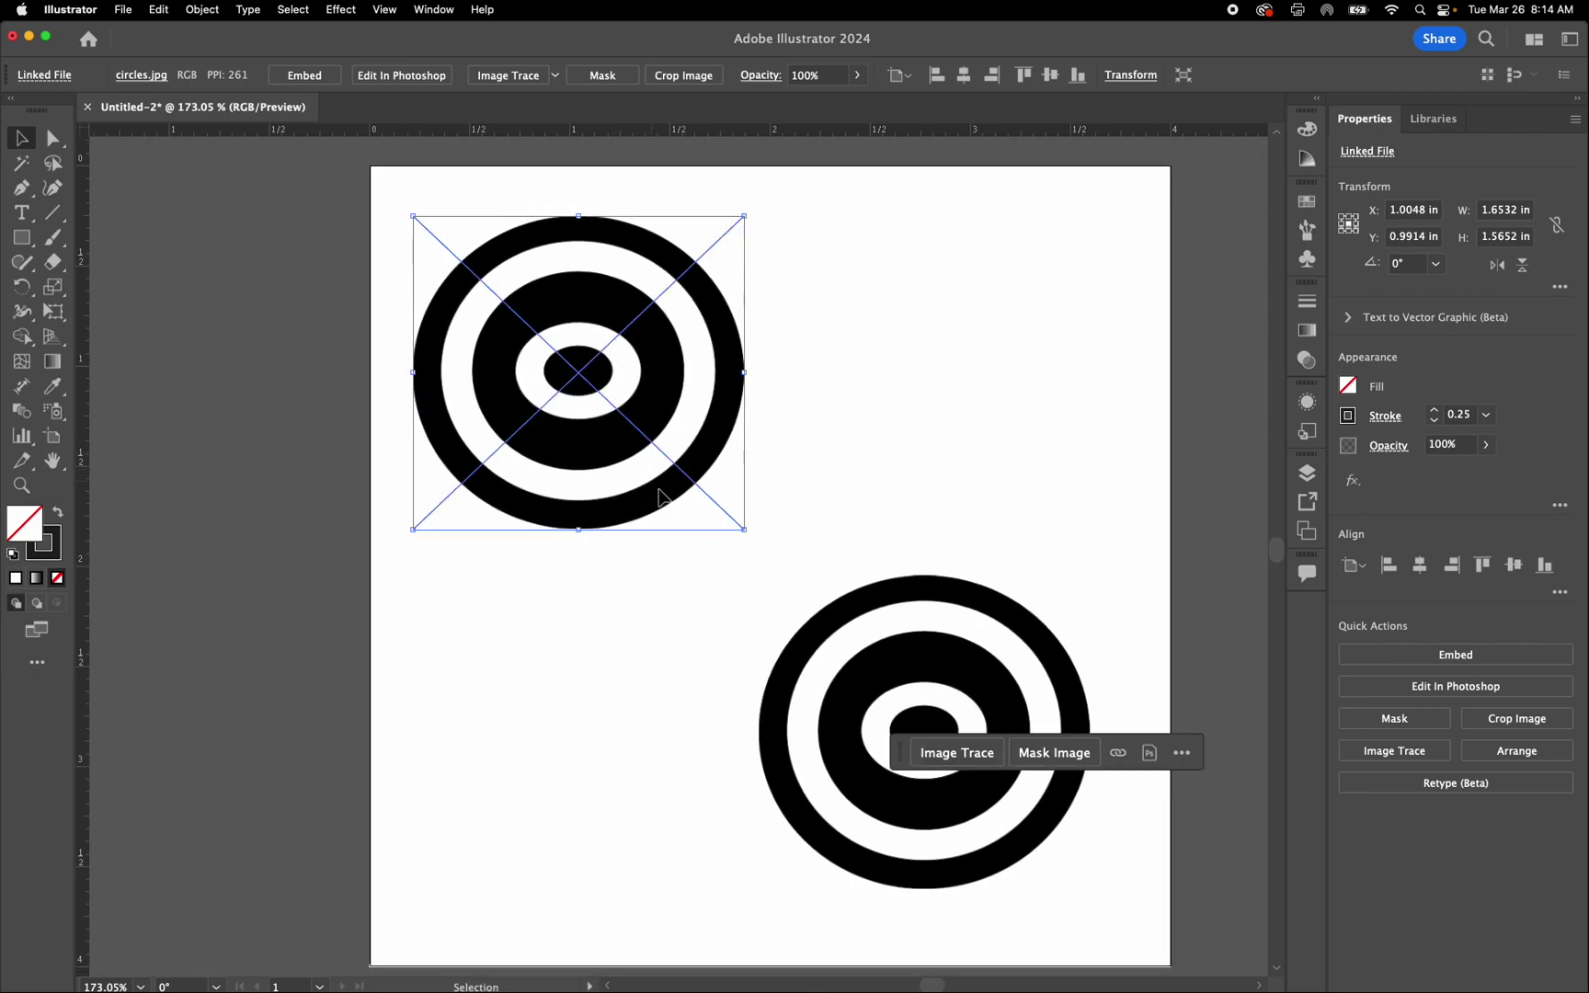
click(509, 76)
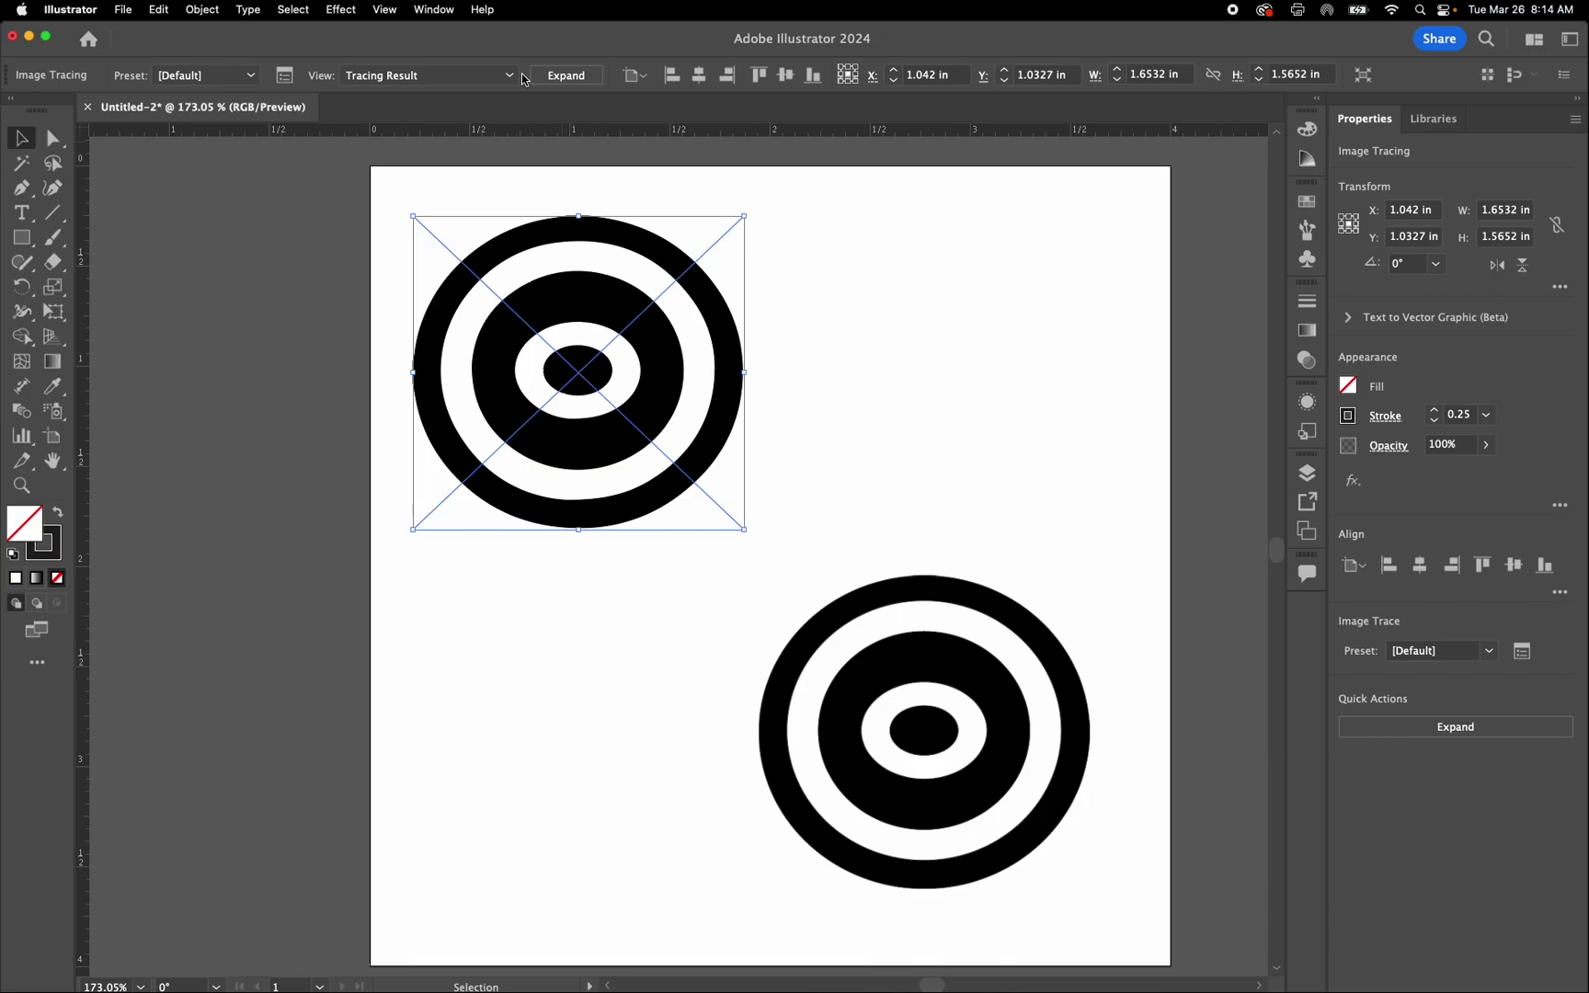
click(287, 75)
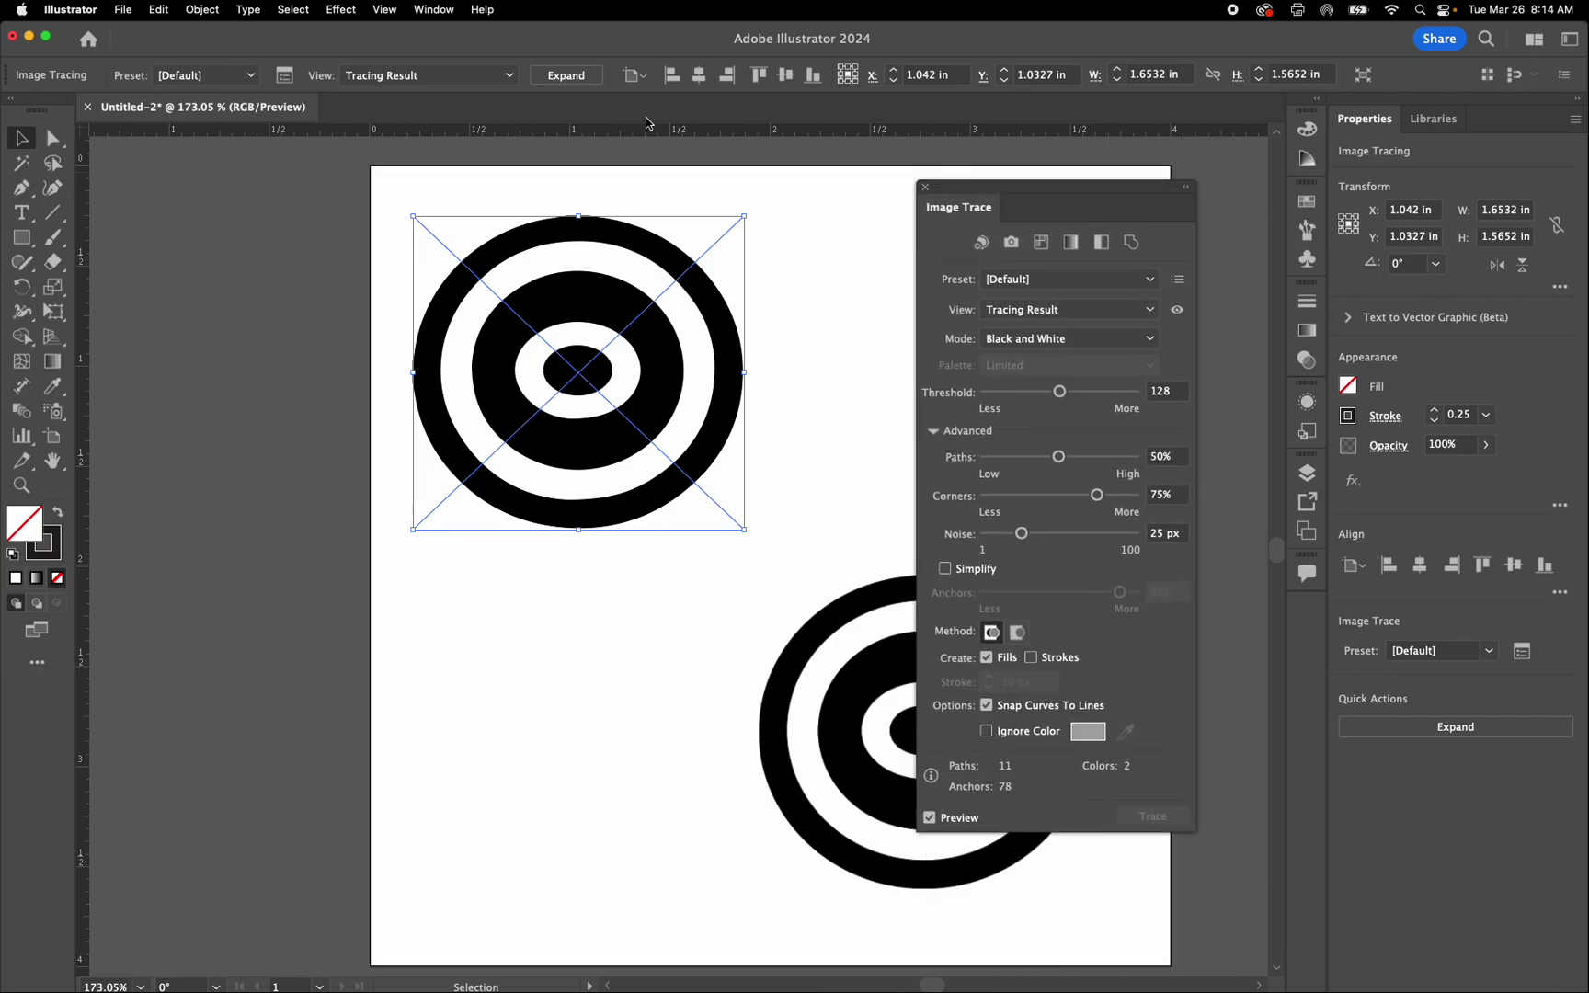
- Keep the upper tracing on the Abutting method and move the tracing options clear of the lower circles image
click(463, 9)
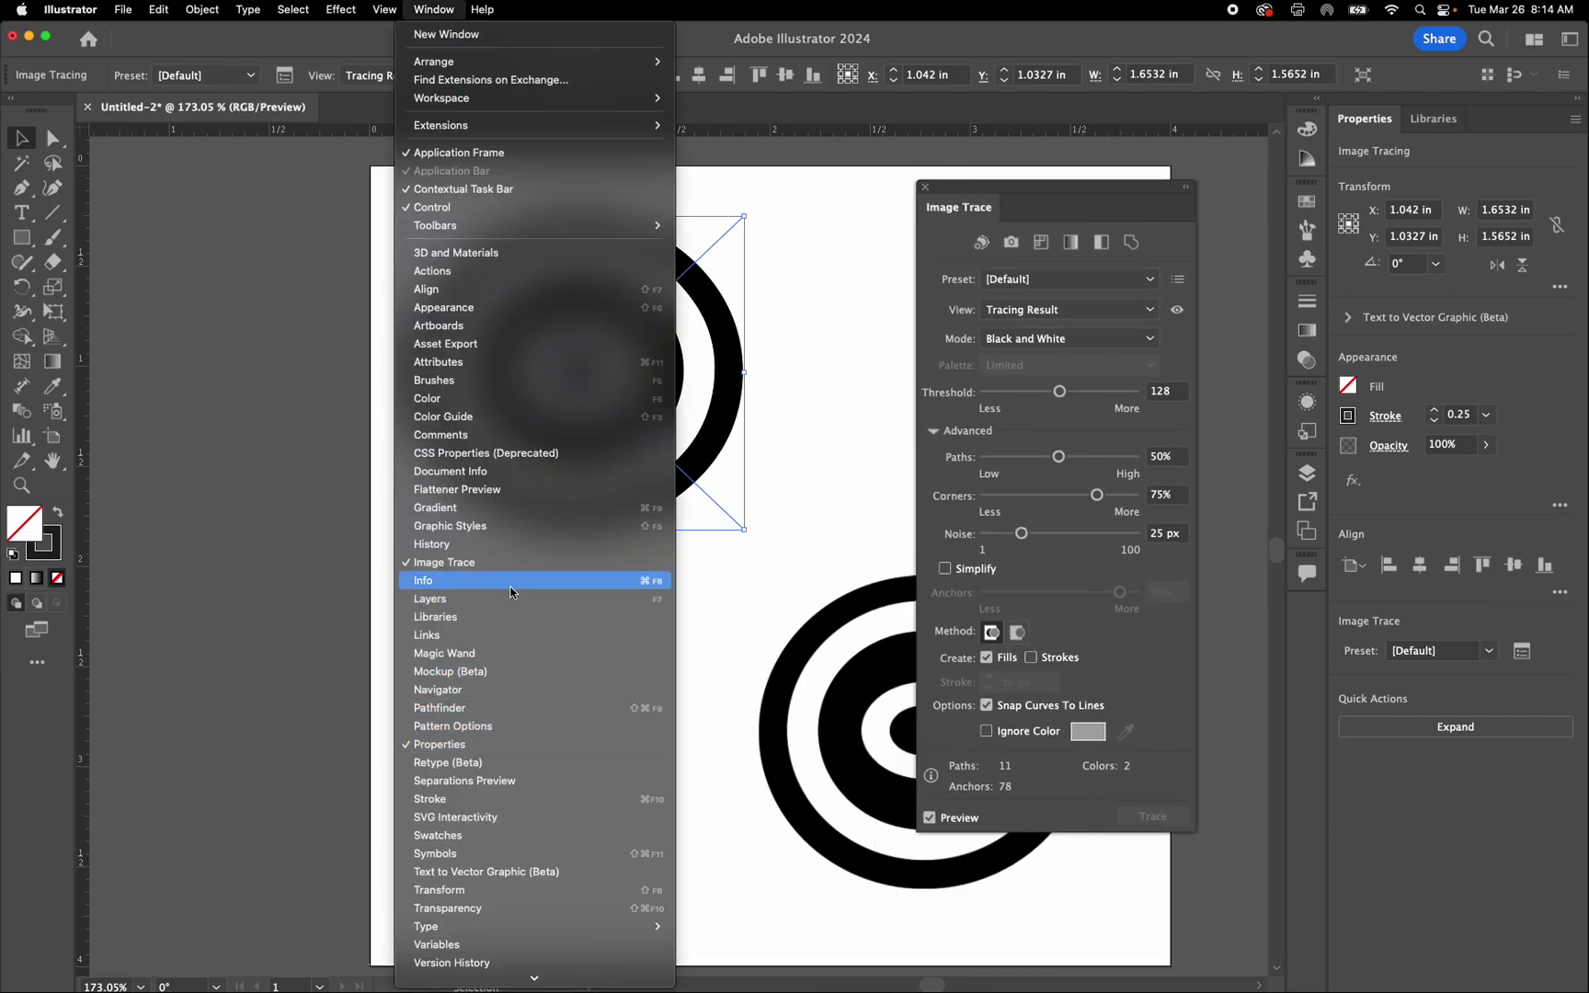
click(777, 486)
click(735, 344)
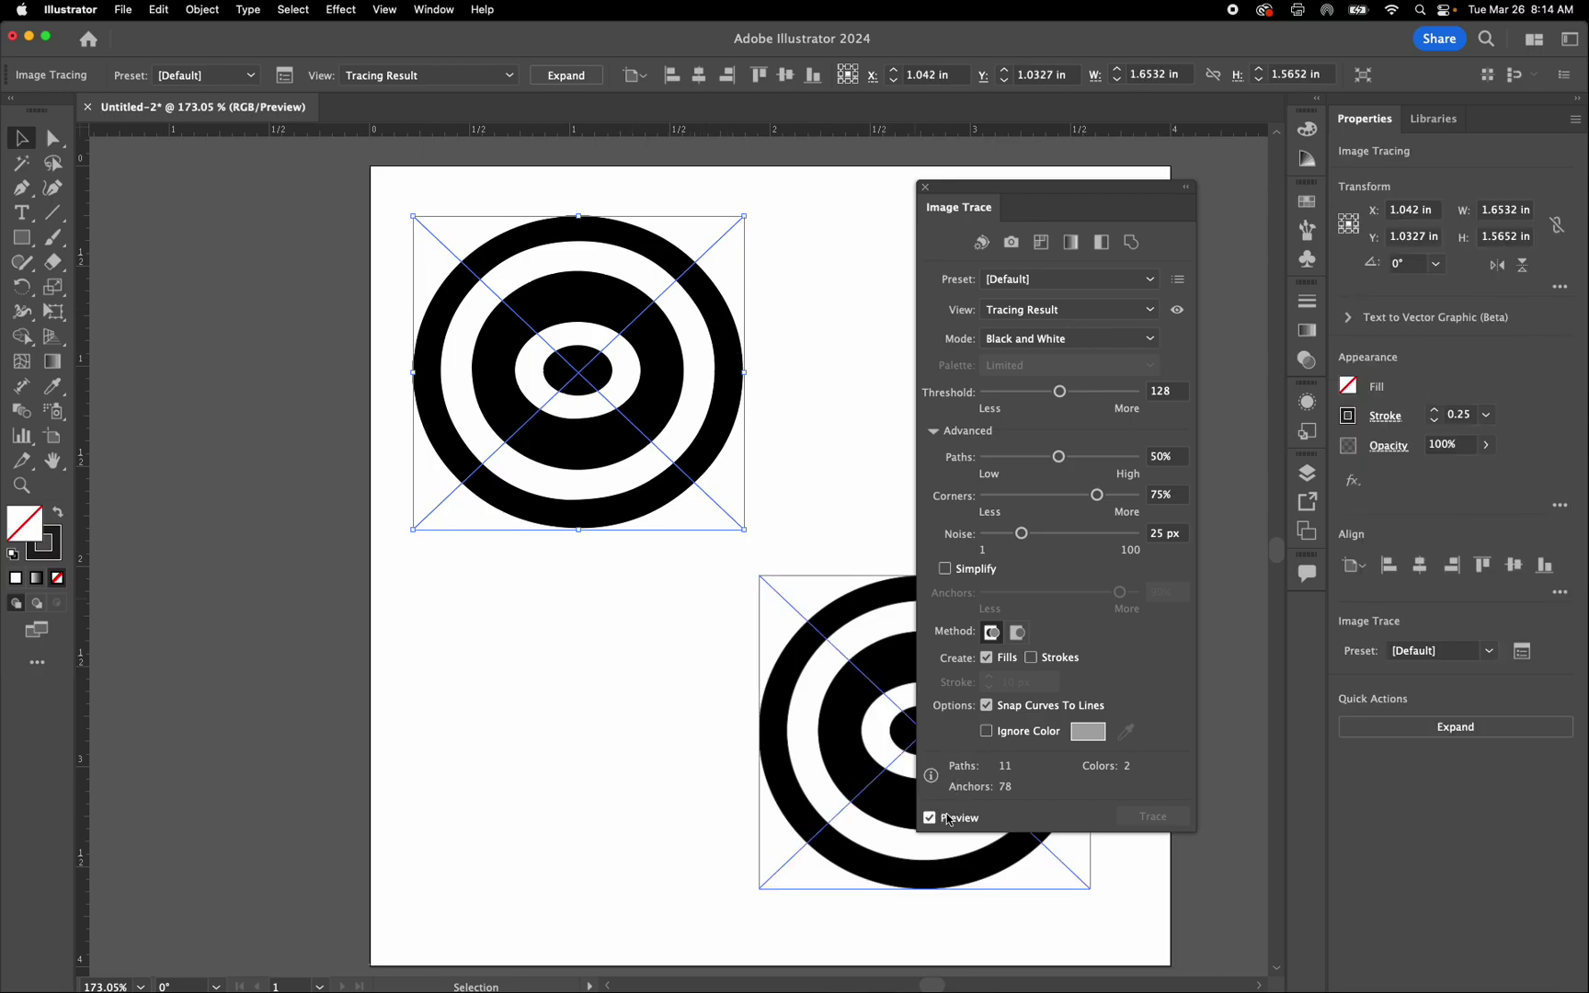
click(992, 633)
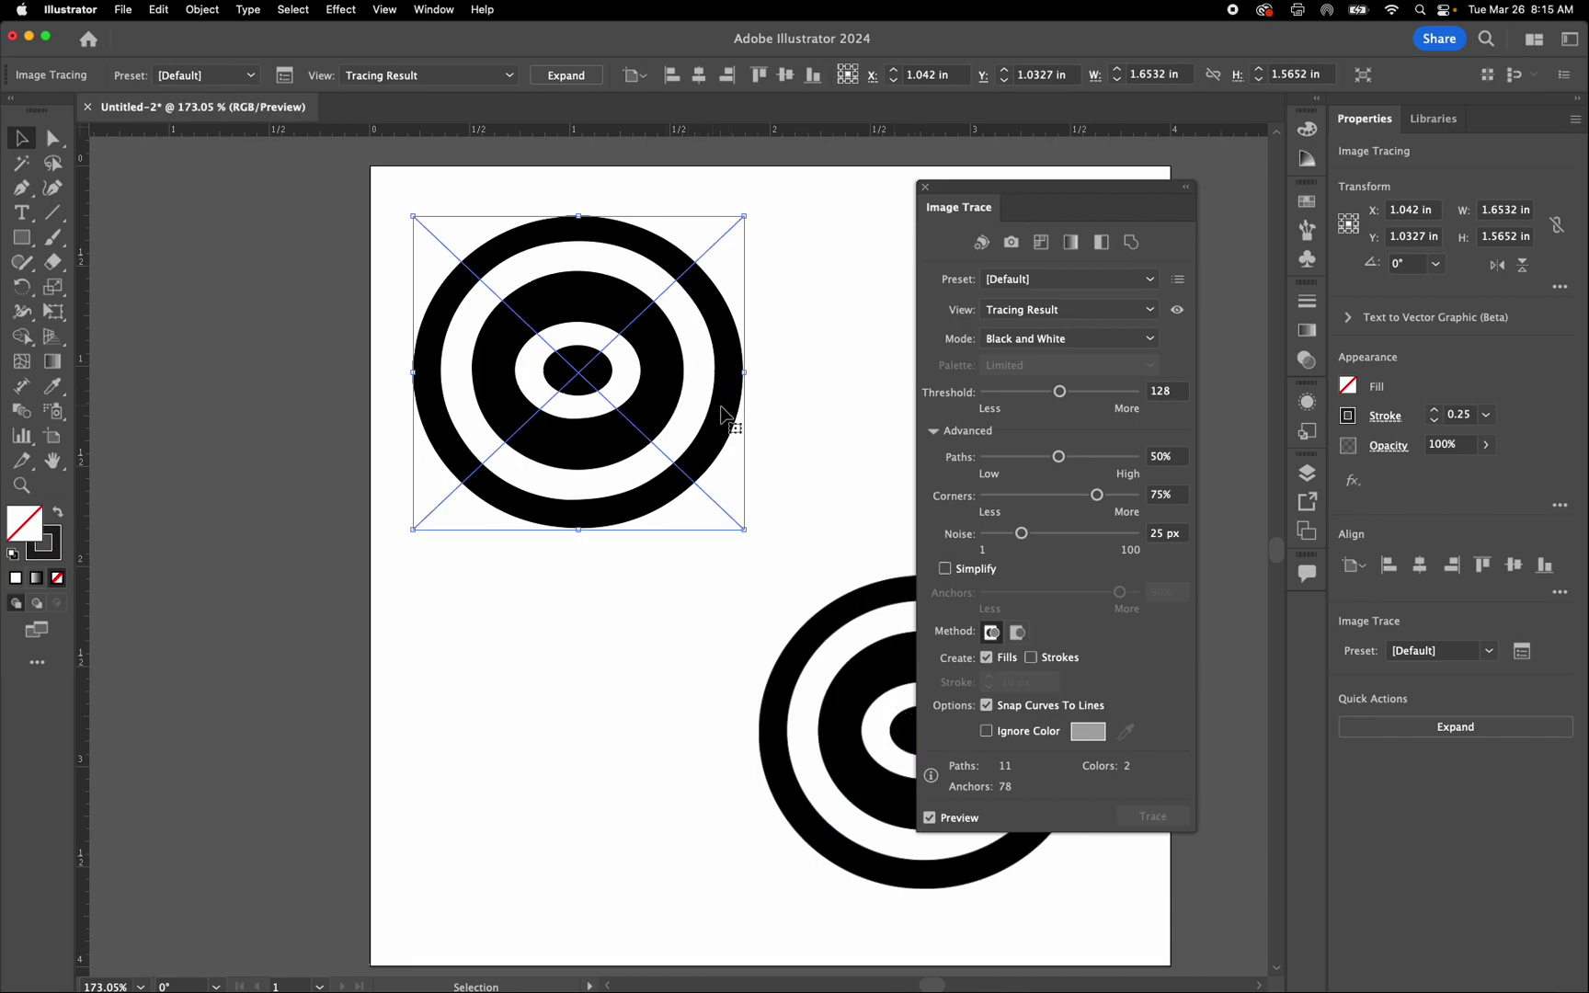
drag(1014, 175, 1130, 164)
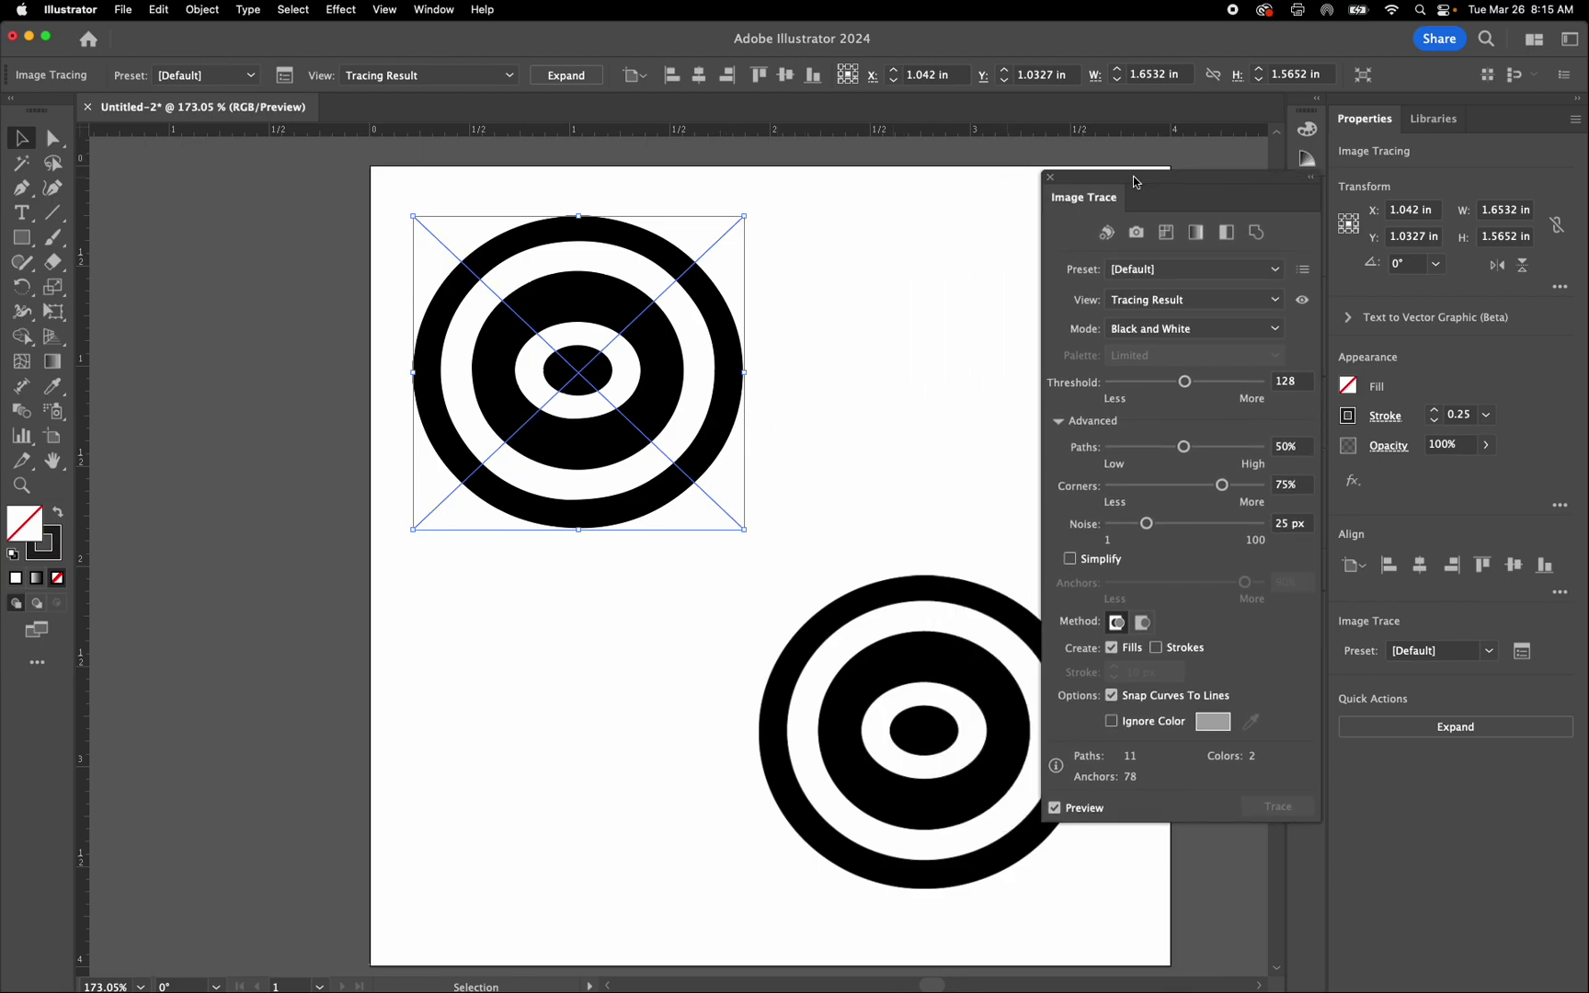
- Trace the lower-right circles image with the Overlapping method and expand the tracing into paths
click(918, 842)
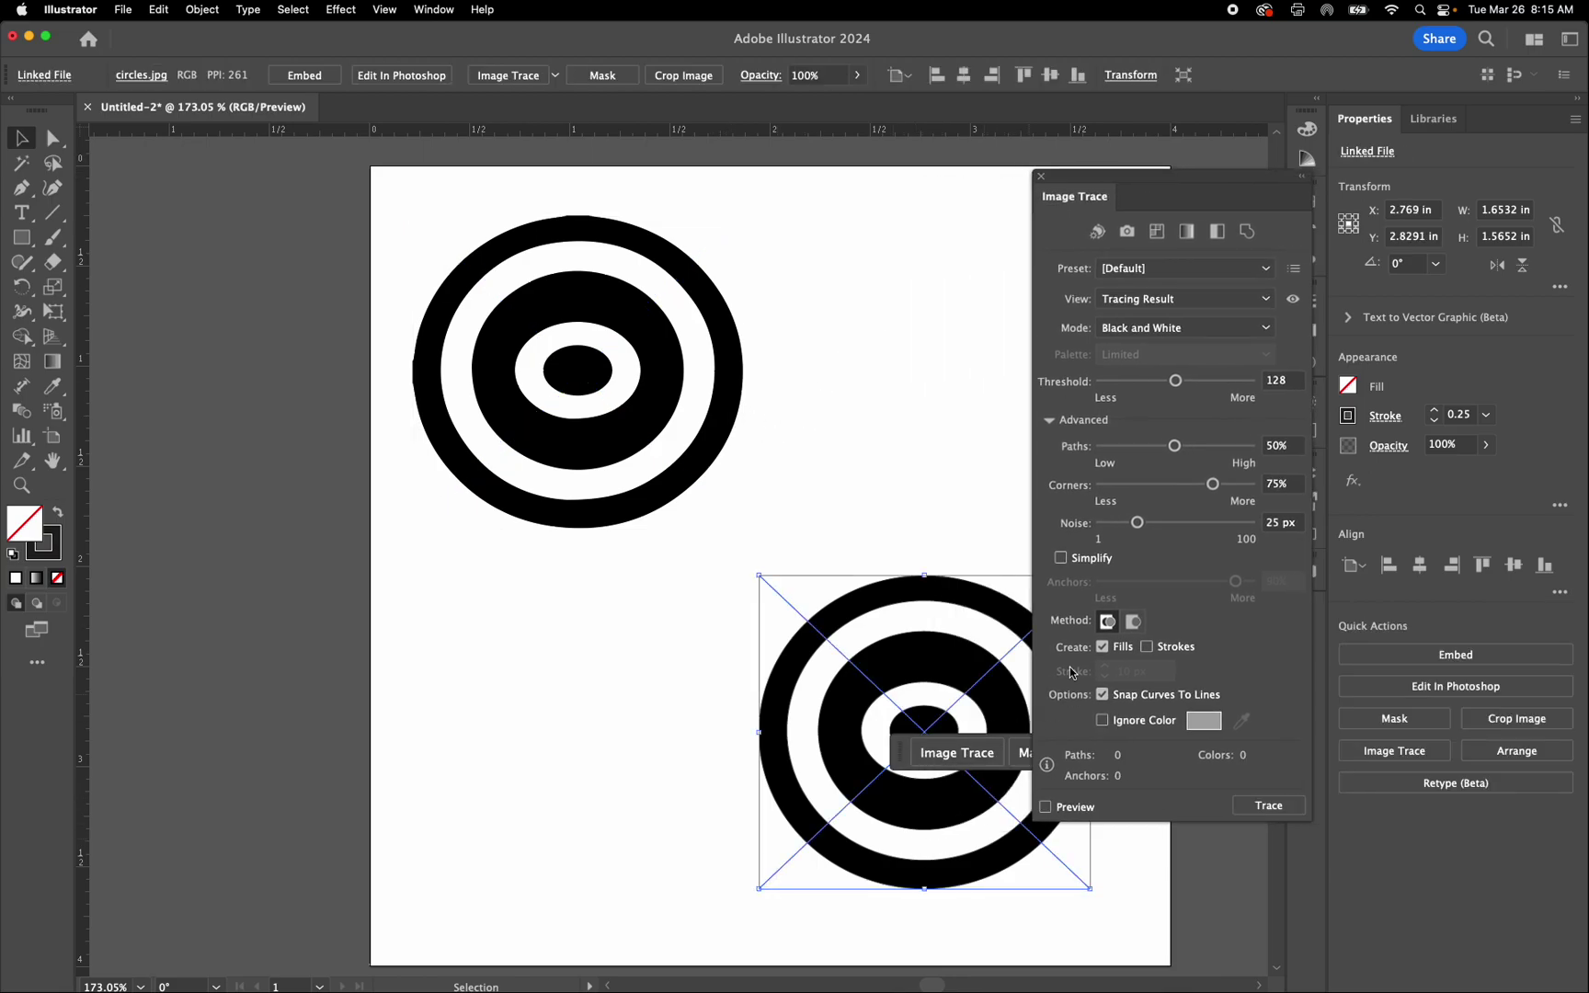
click(1134, 622)
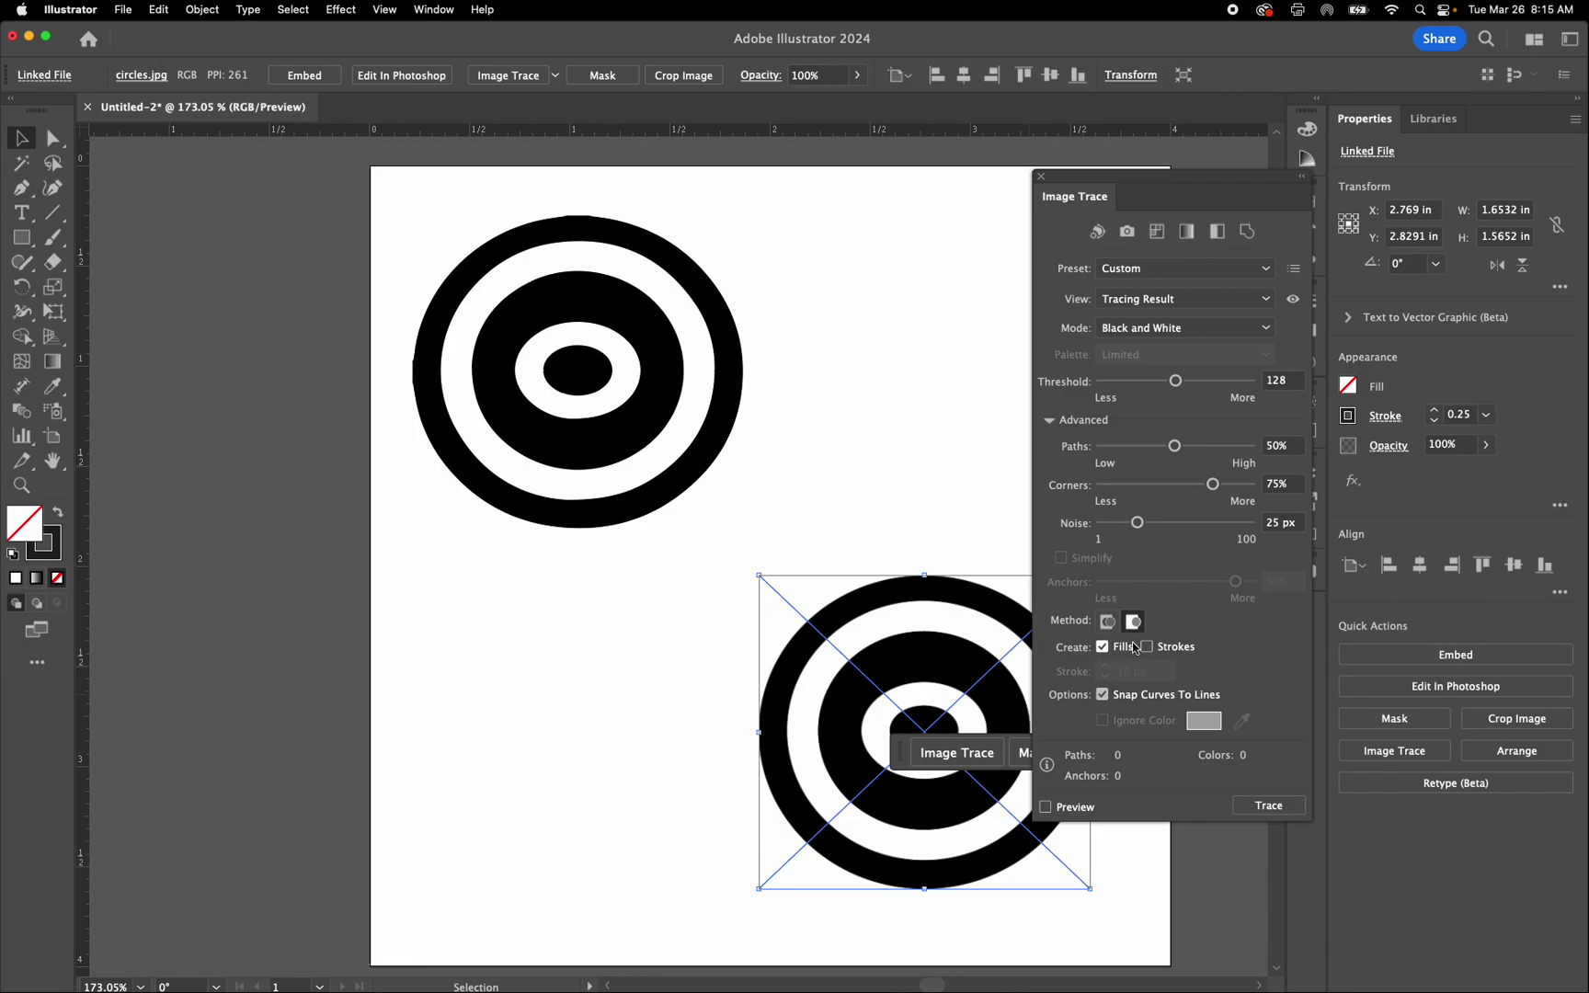
click(1057, 804)
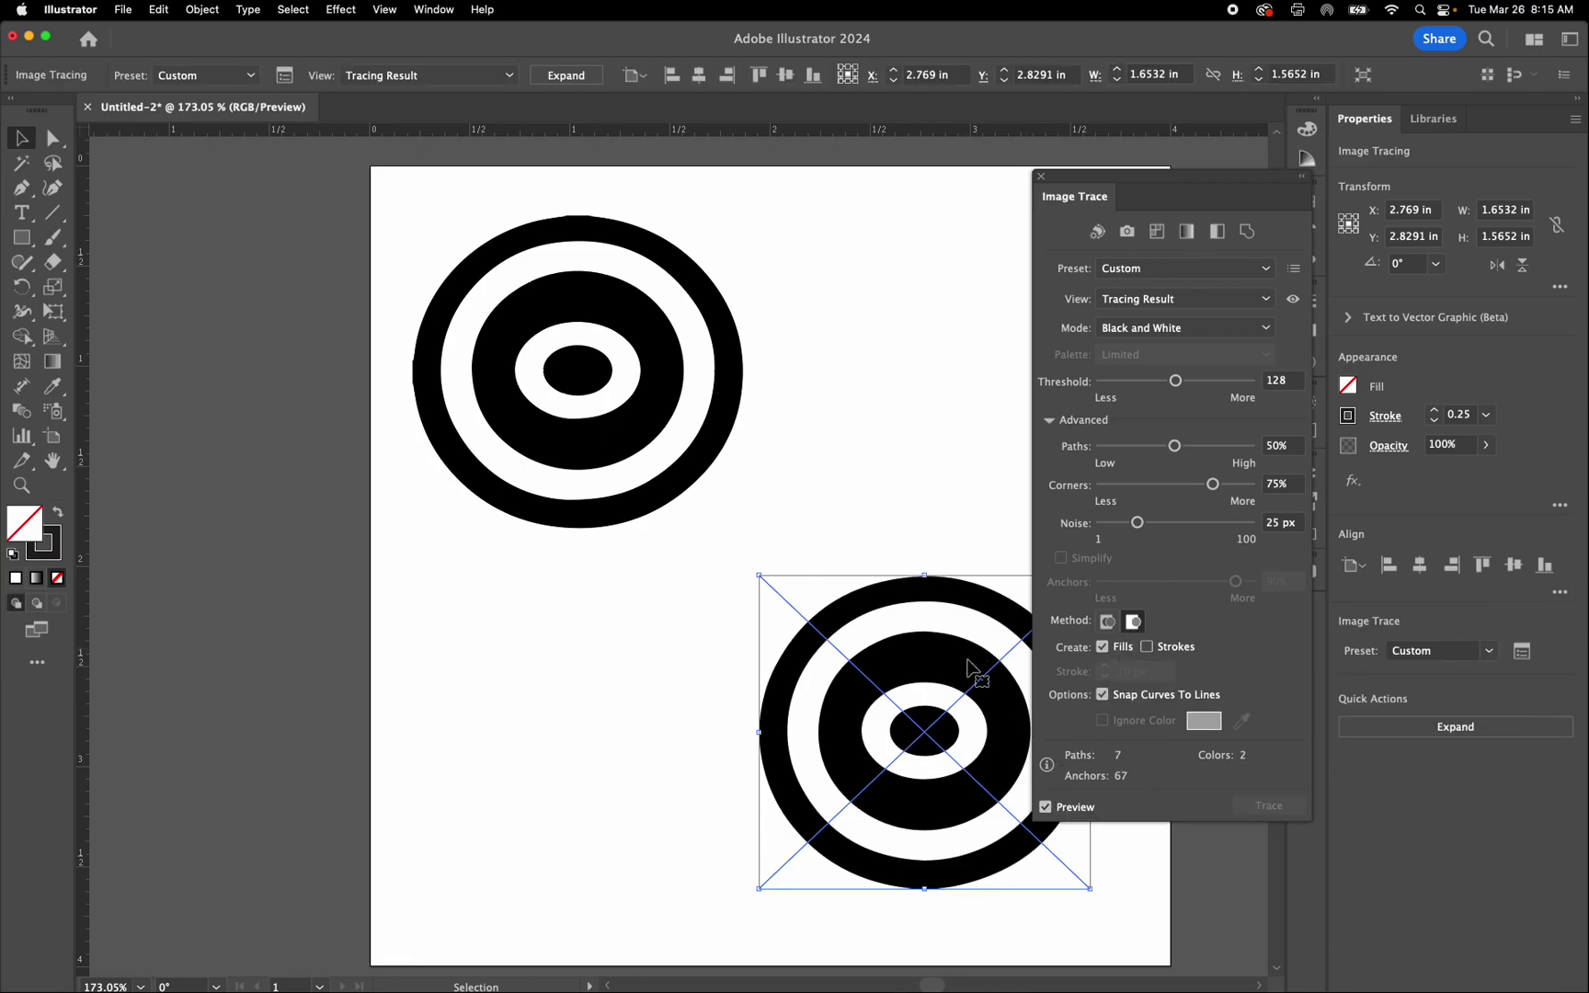
click(1452, 729)
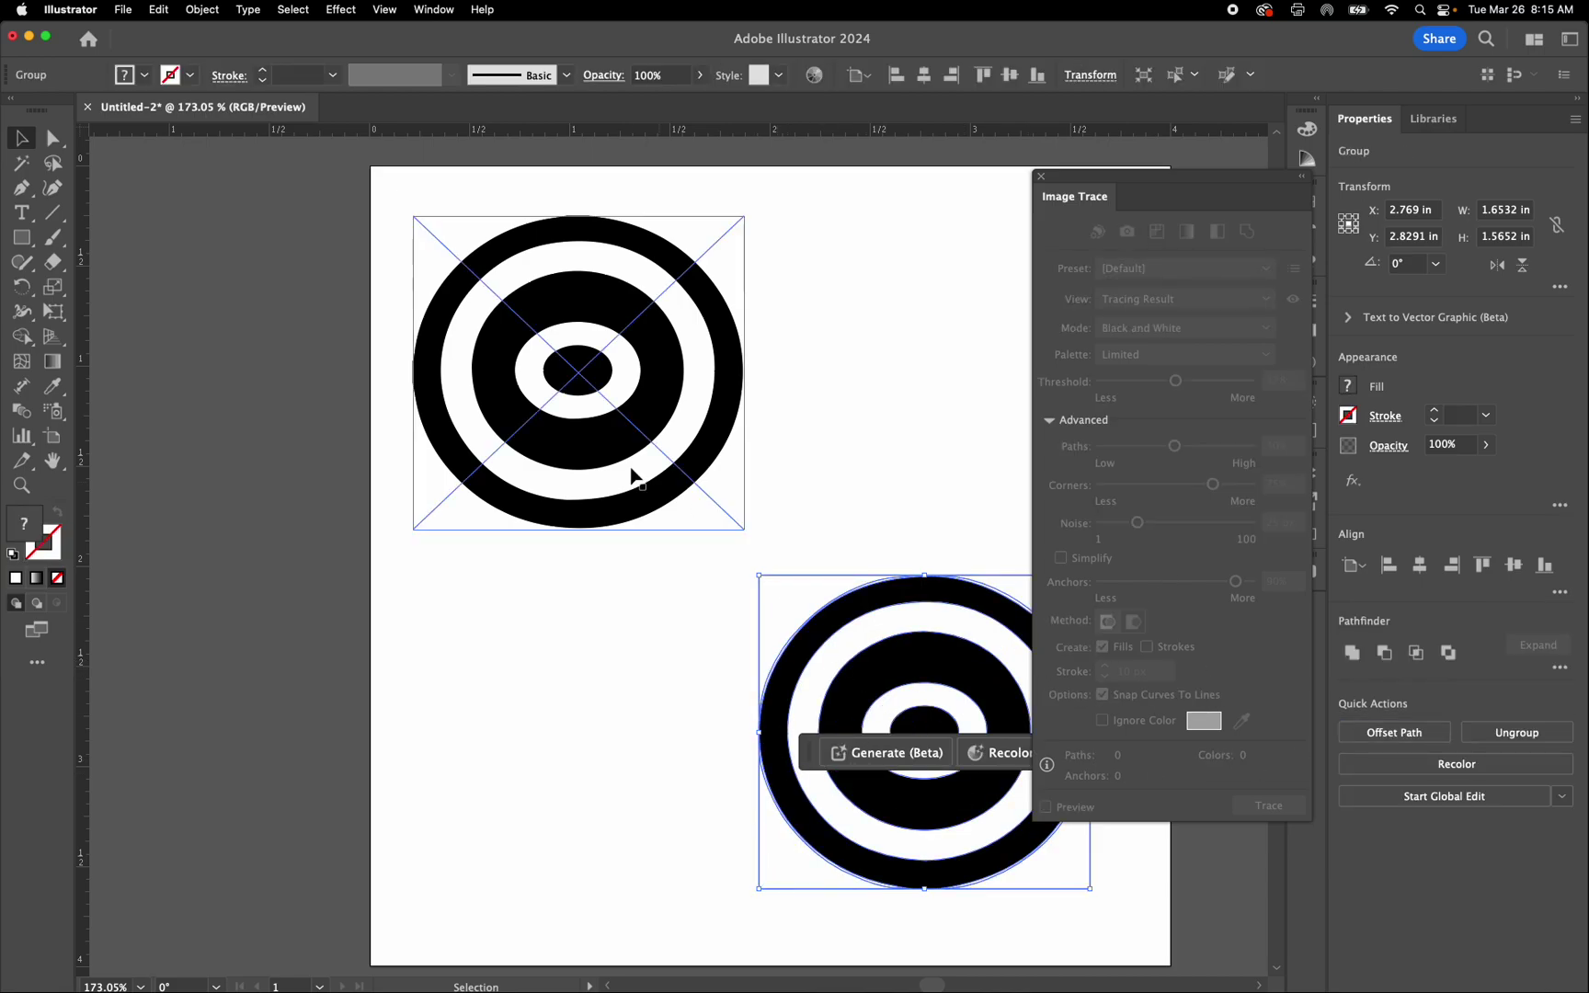
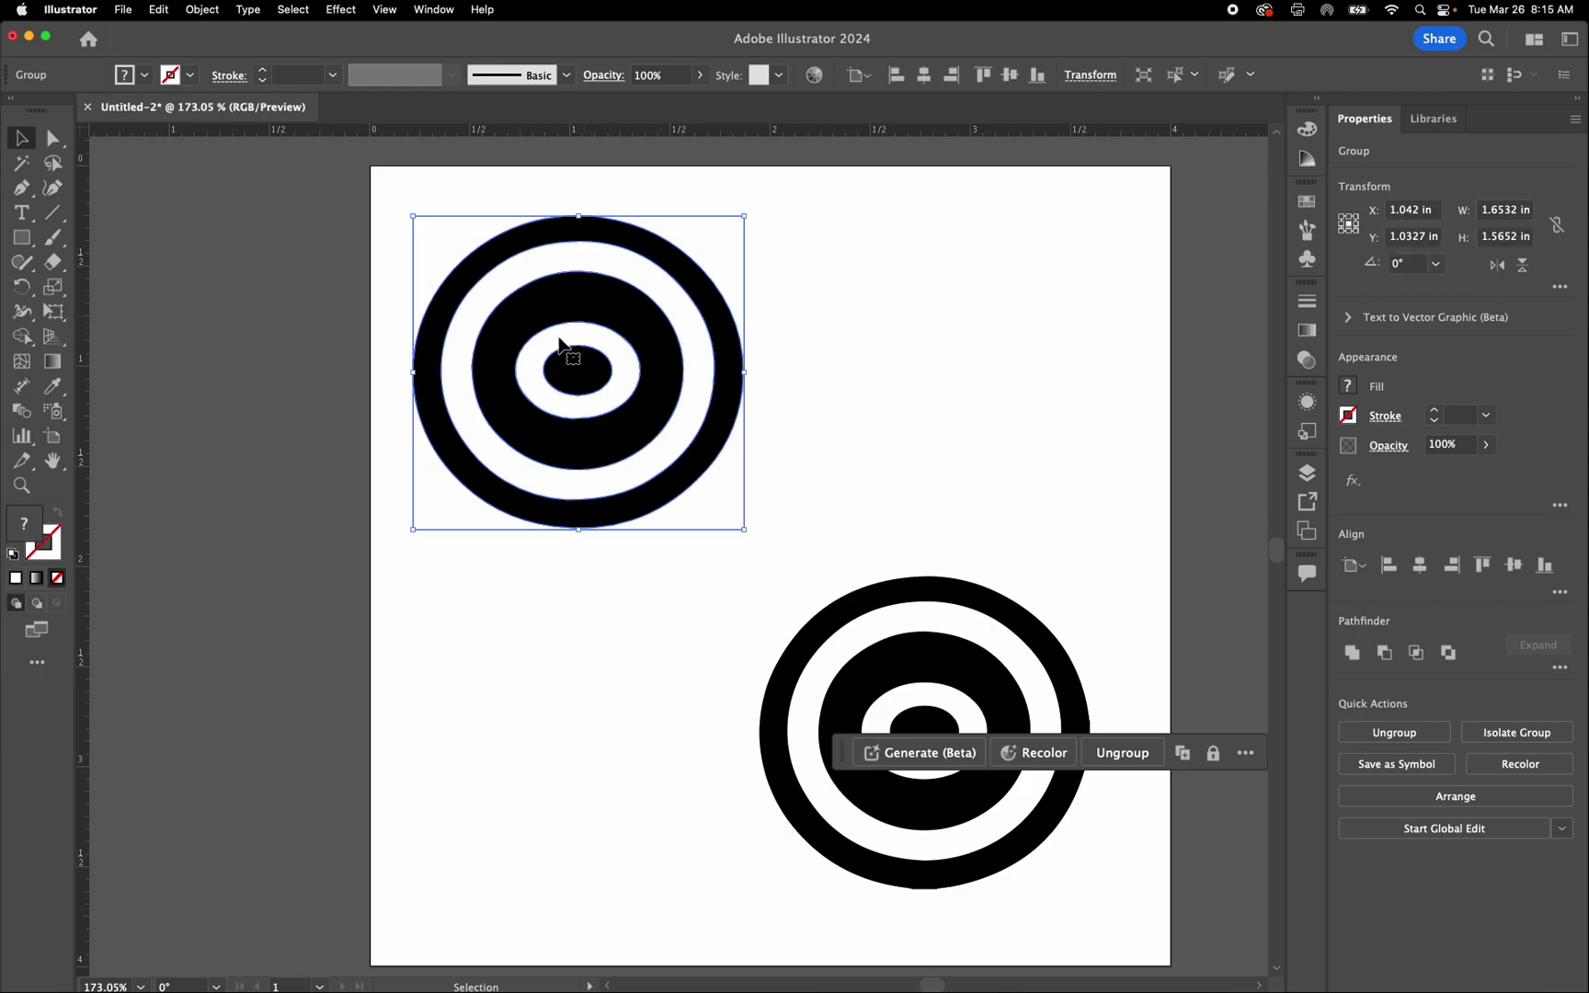
- Ungroup the expanded paths of both the upper and the lower circles
click(217, 11)
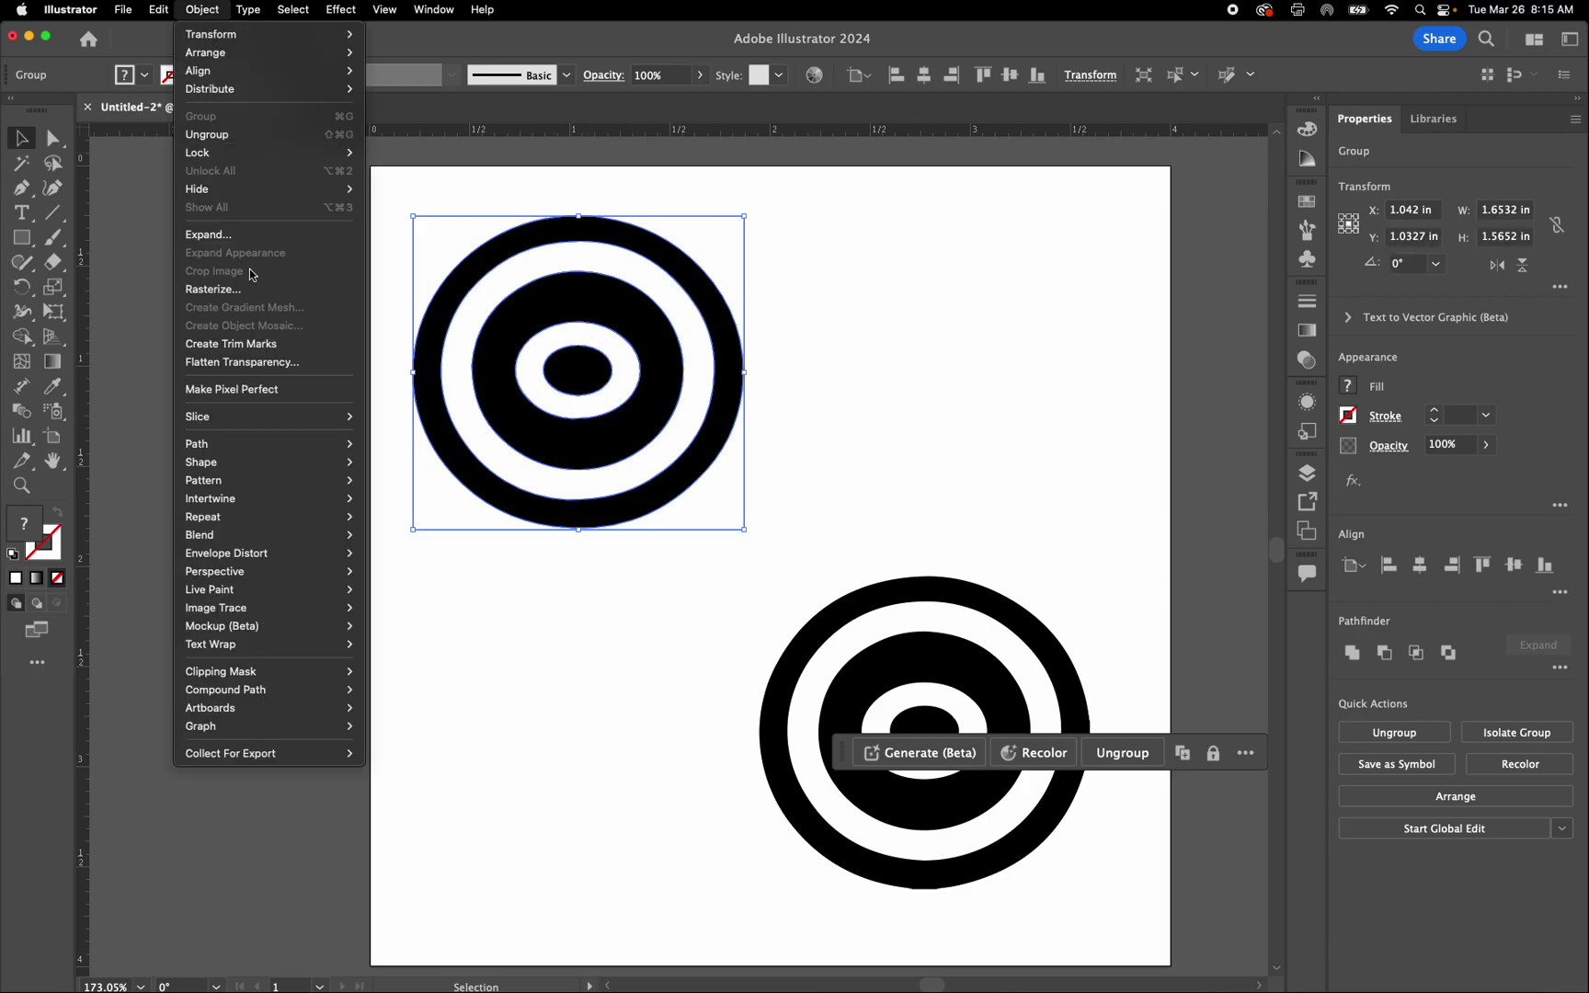
click(237, 135)
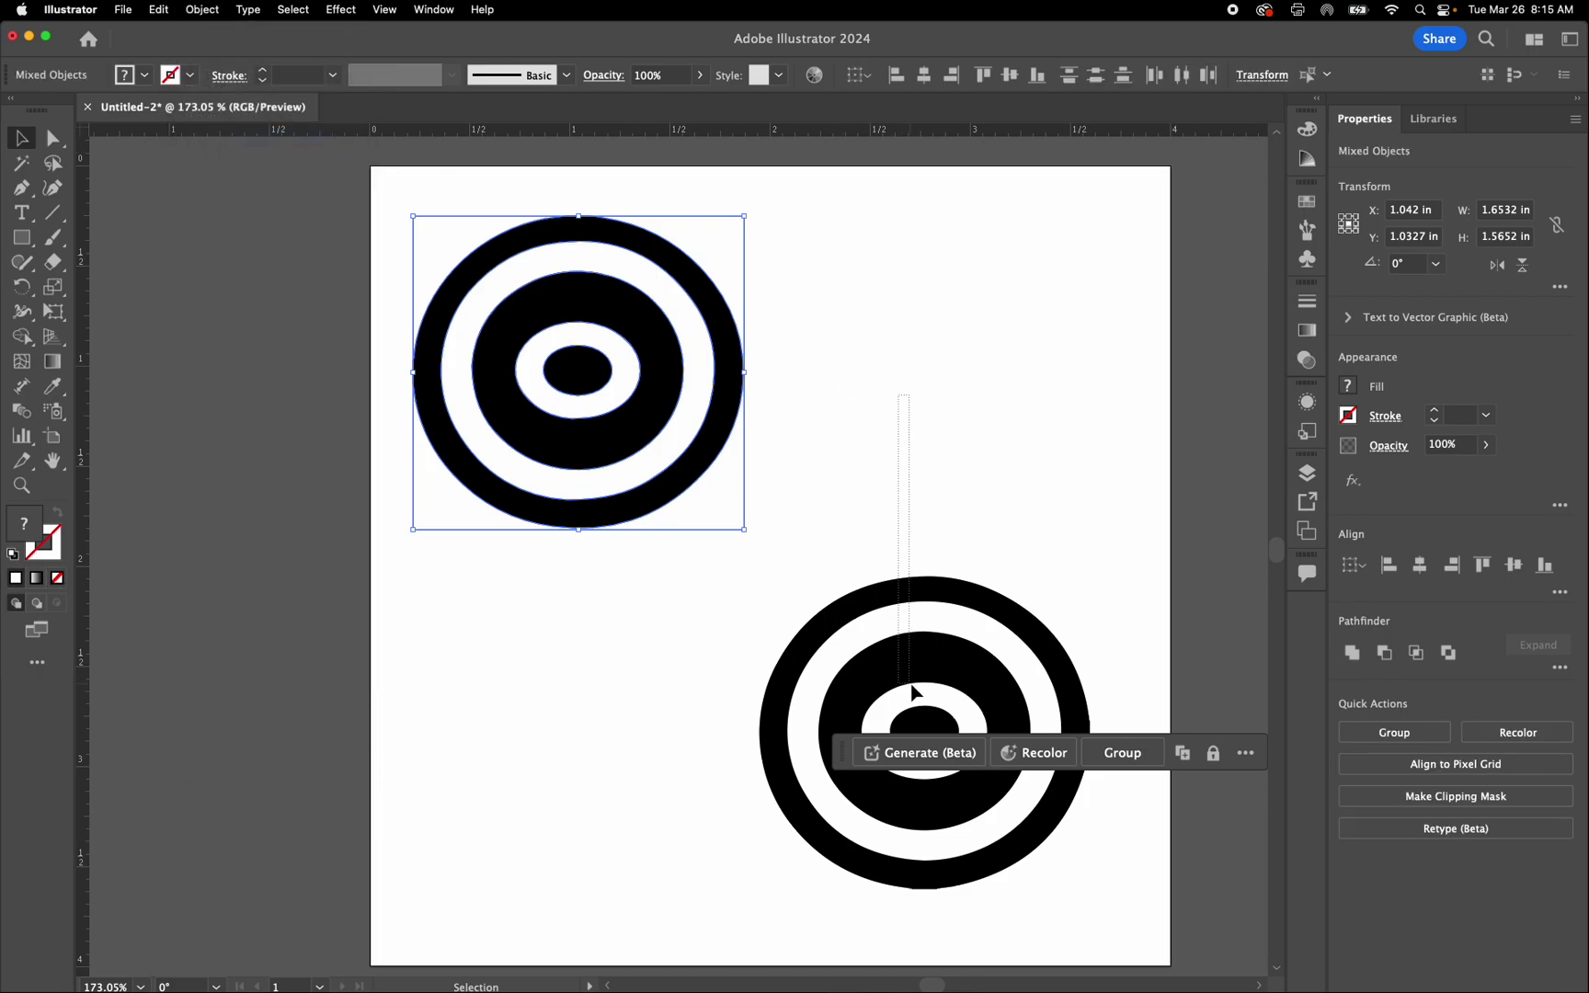
click(911, 676)
click(217, 9)
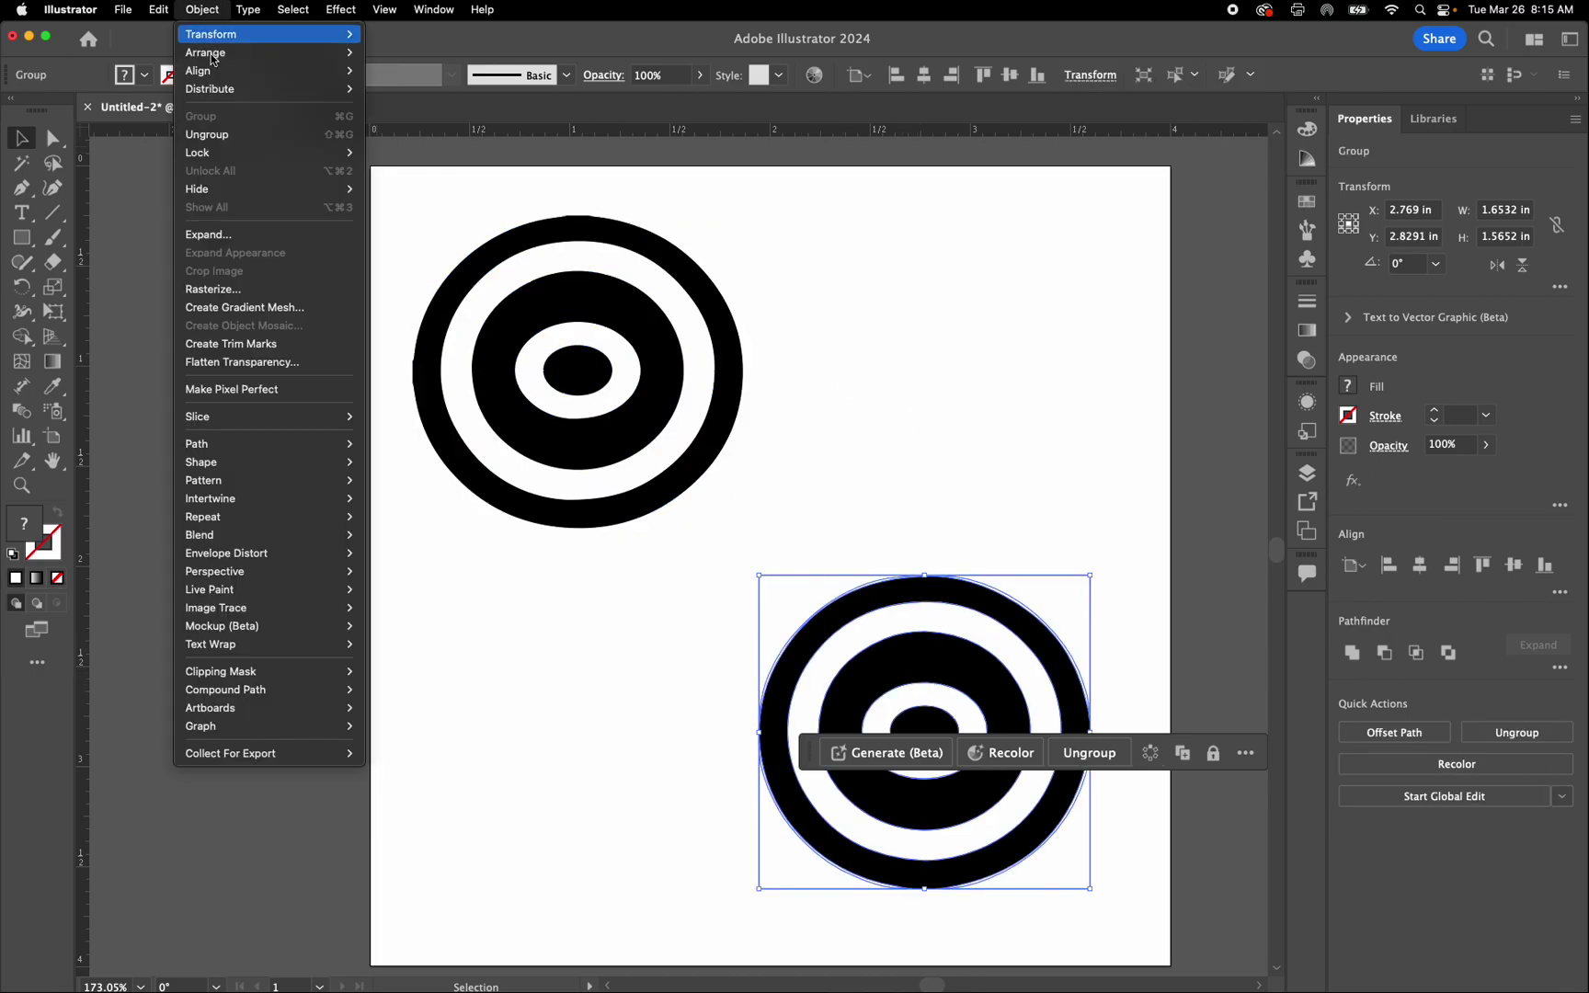
click(238, 135)
- Select all traced paths of the upper circles and give them the default white fill and 1 pt black stroke
click(736, 396)
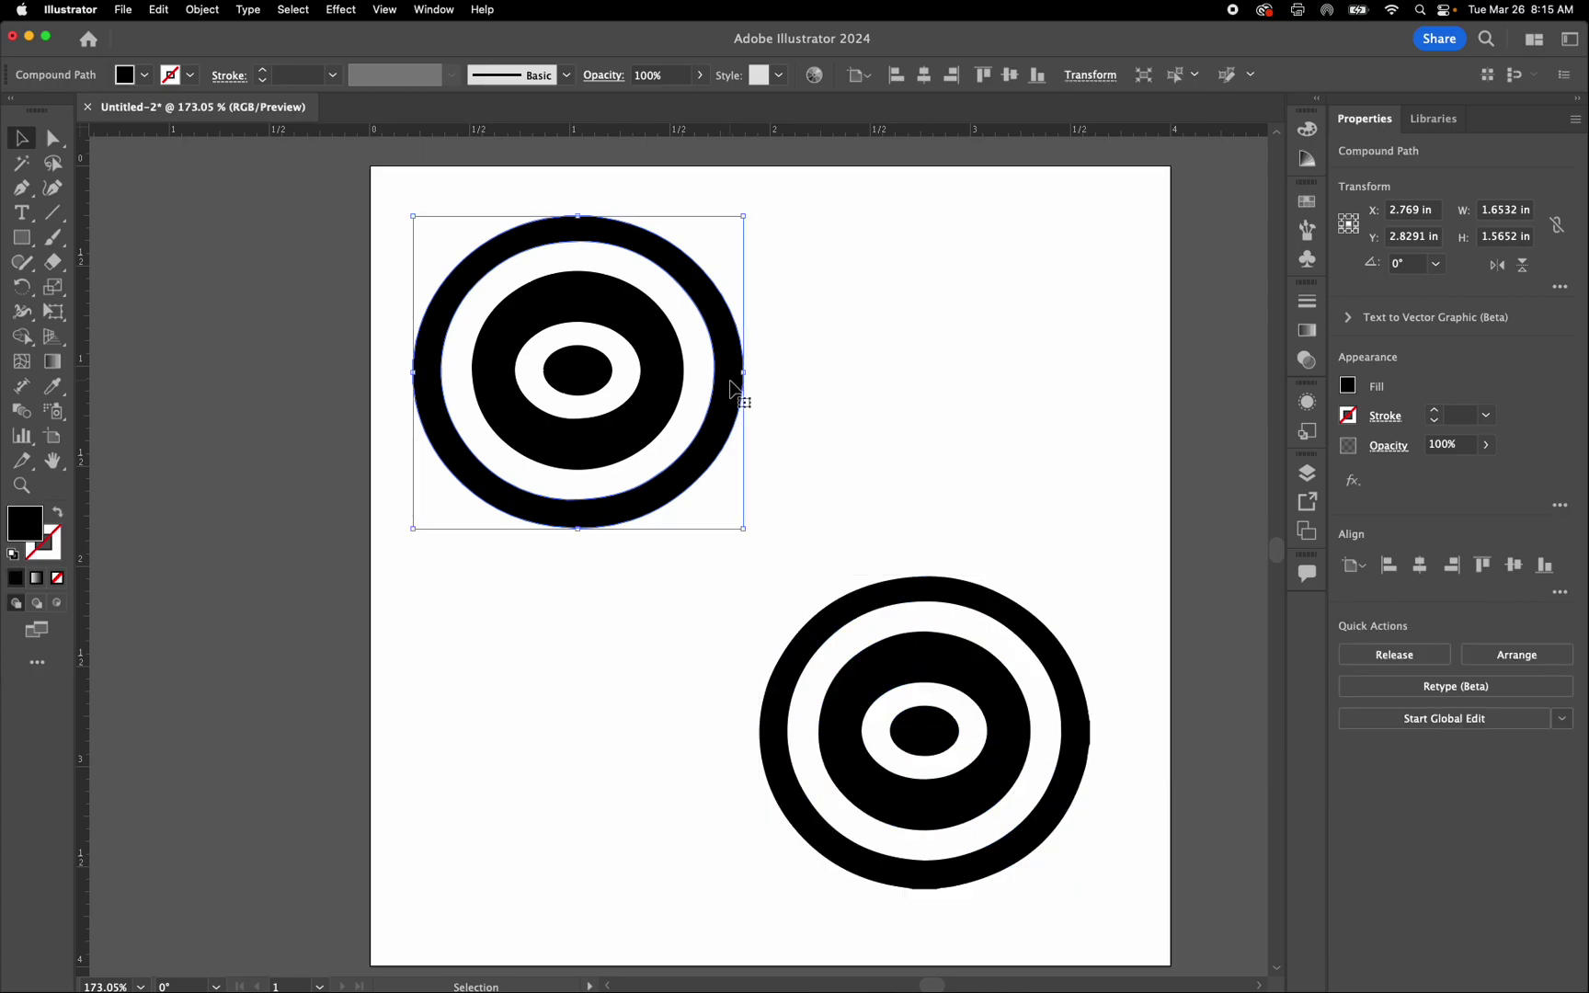
click(734, 526)
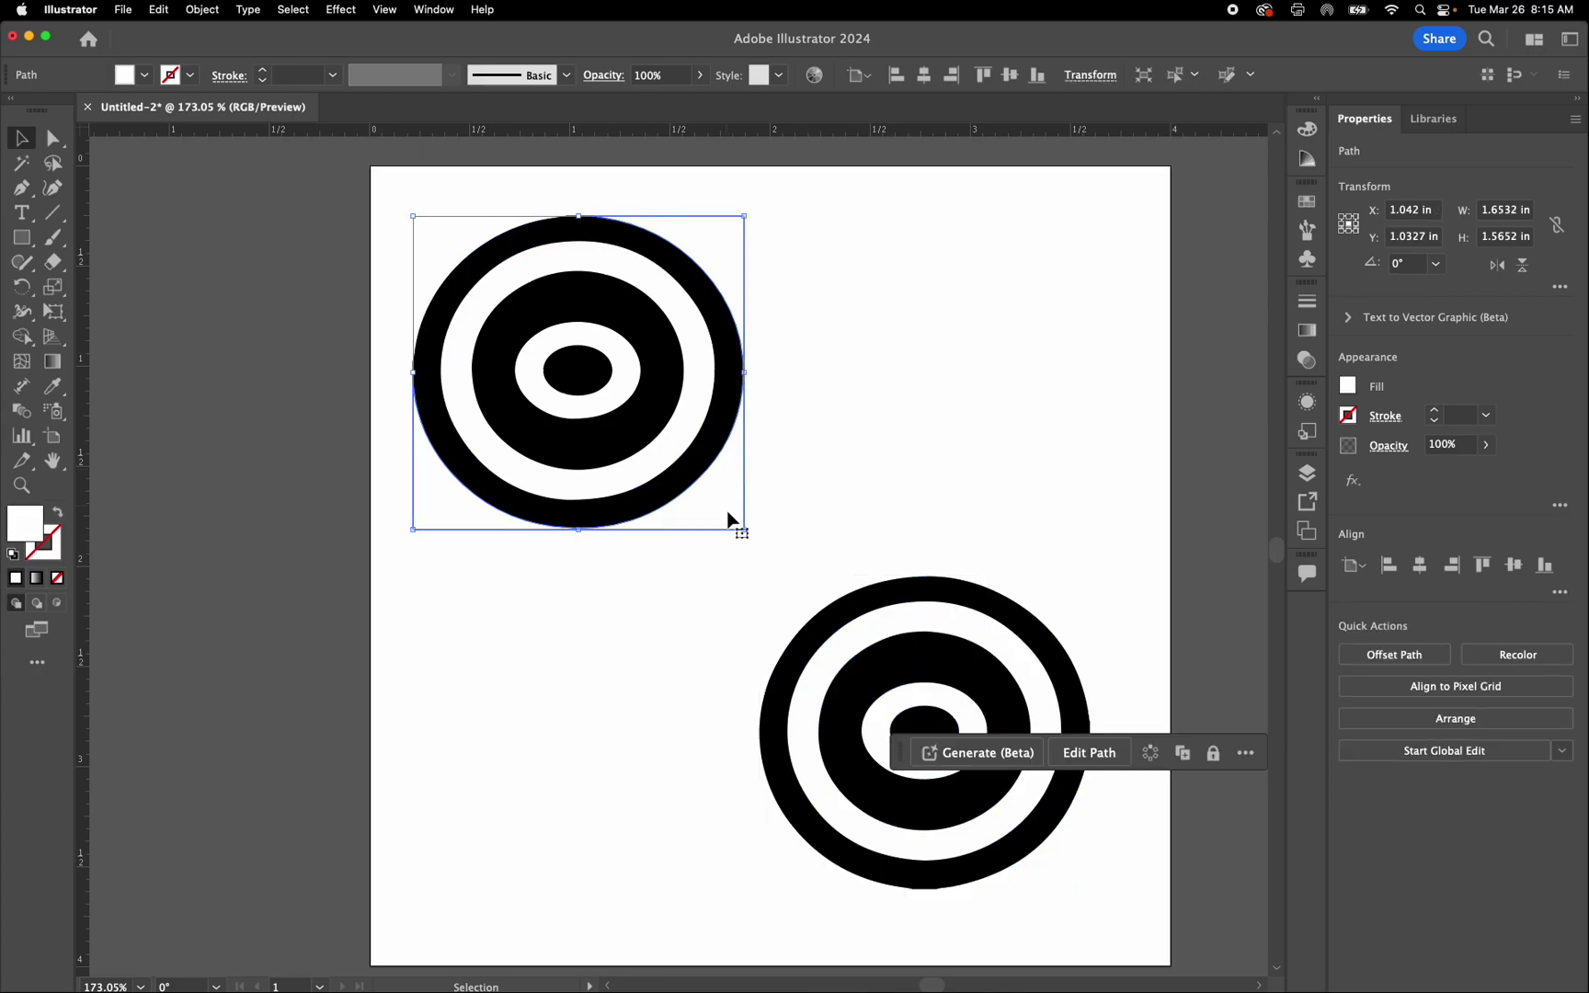
mouse_move(714, 533)
mouse_down()
mouse_move(713, 493)
mouse_move(663, 434)
mouse_move(814, 439)
mouse_move(766, 497)
mouse_move(745, 493)
mouse_move(710, 552)
mouse_up()
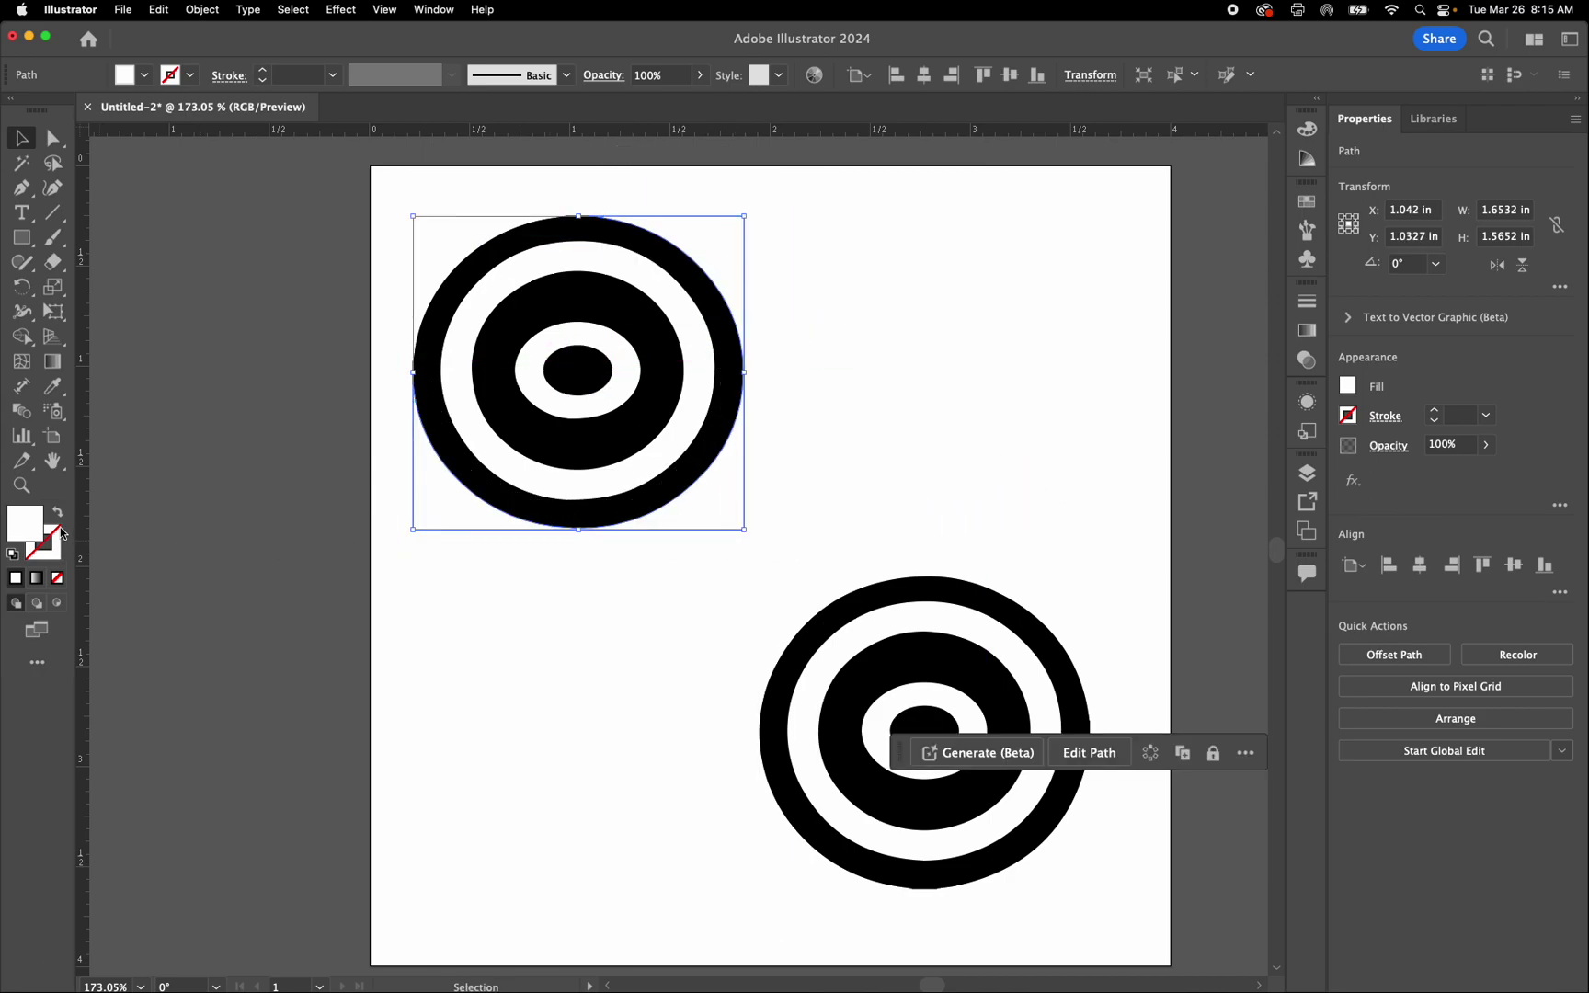
key(d)
key(a)
drag(896, 364, 408, 377)
key(v)
key(d)
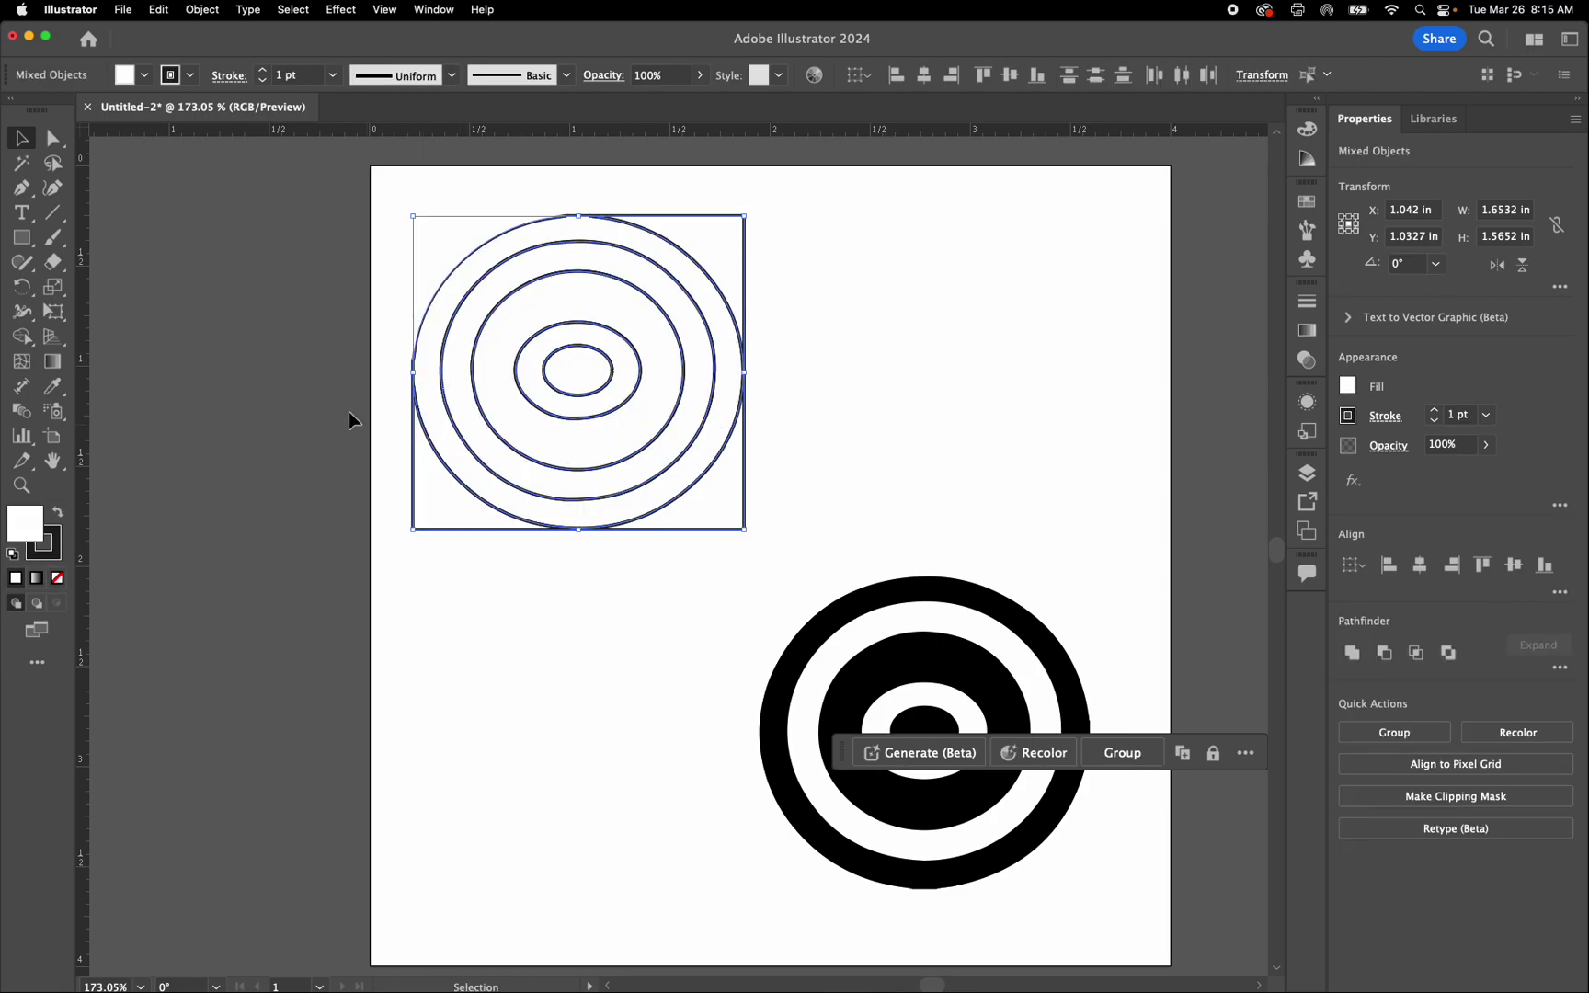
key(super+z)
key(d)
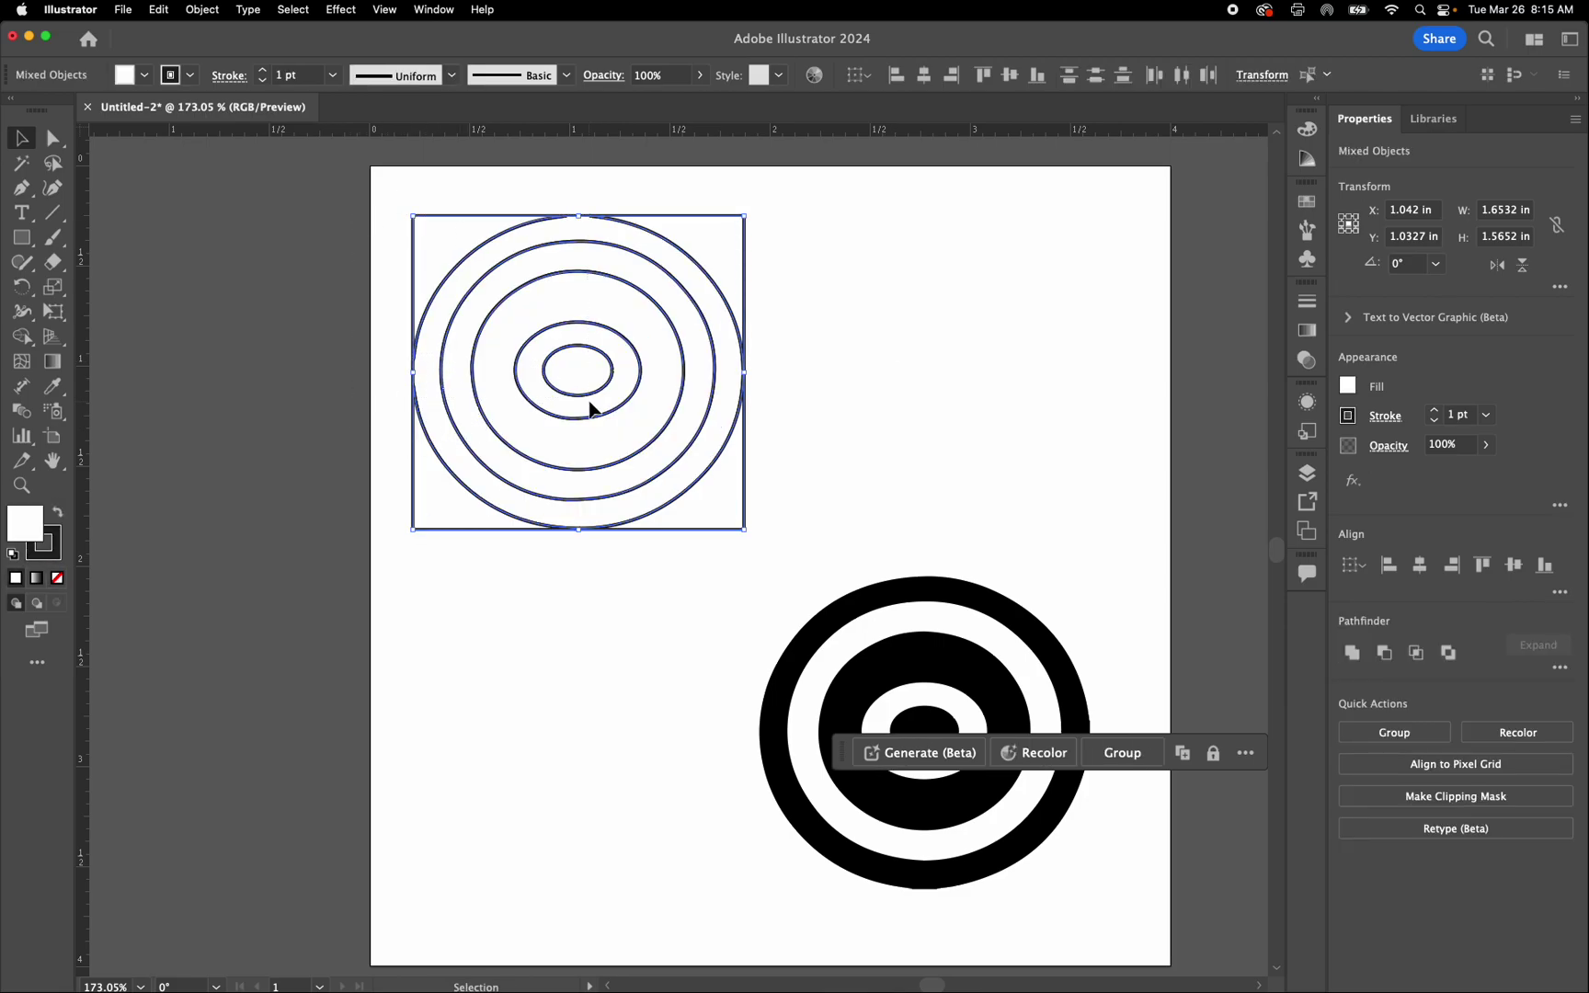
- Move the square-cornered background path and the outer ring of the upper circles diagonally down toward the lower circles
click(934, 365)
mouse_move(746, 506)
mouse_down()
mouse_move(803, 511)
mouse_move(728, 550)
mouse_move(866, 493)
mouse_move(840, 504)
mouse_up()
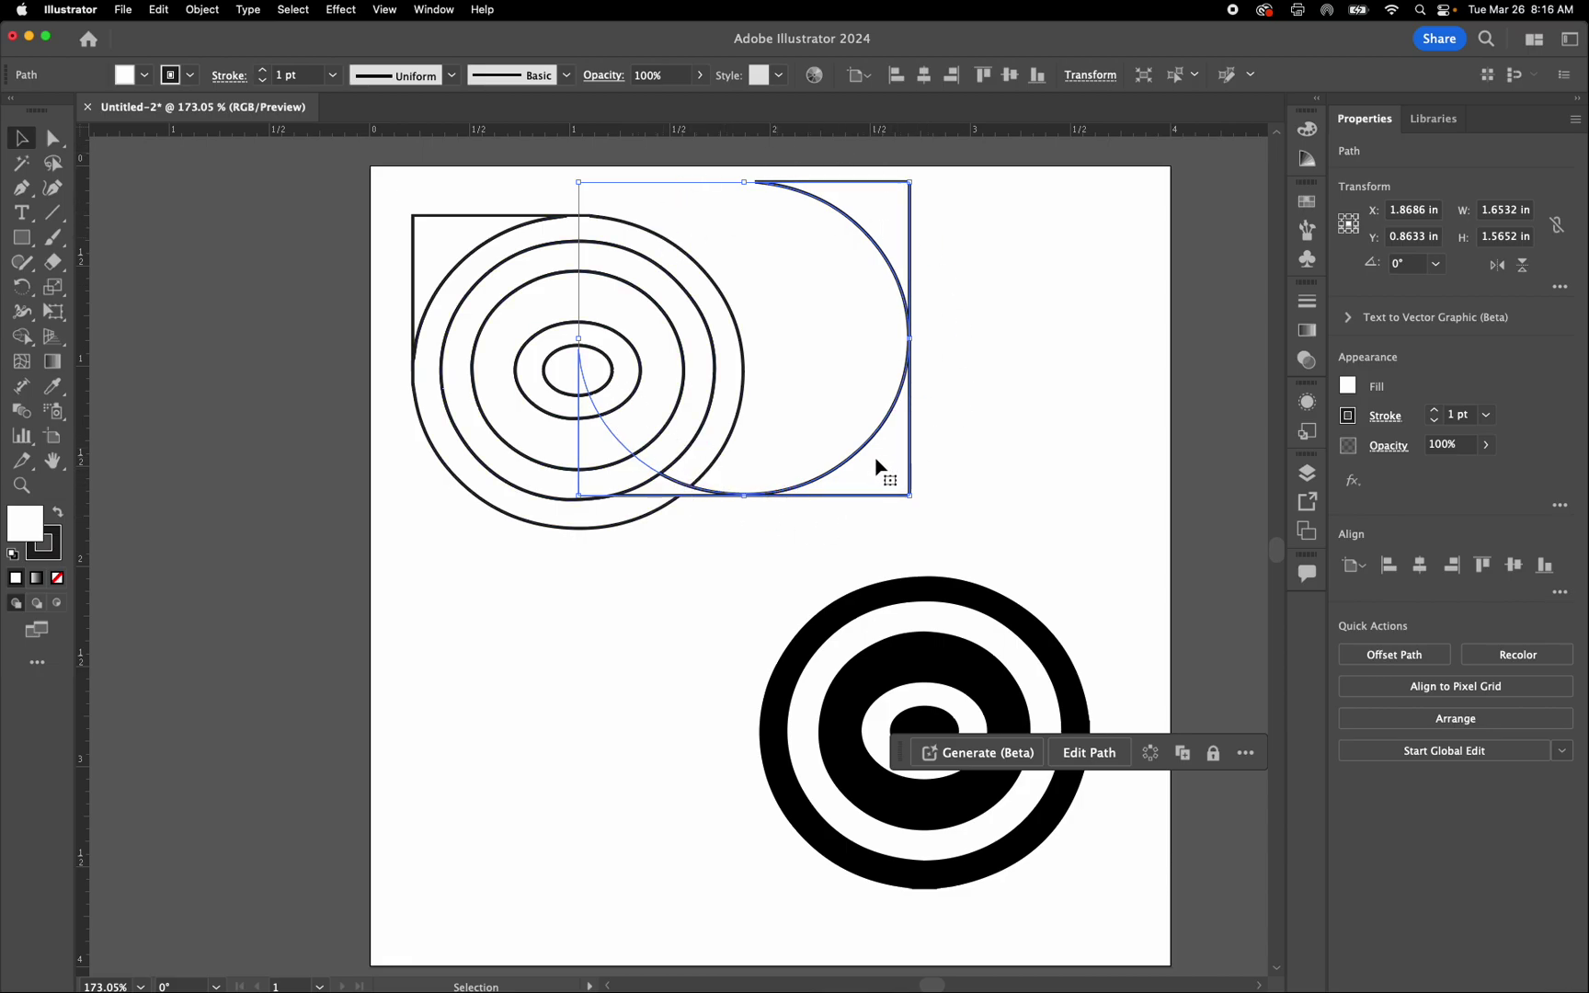
drag(862, 468, 773, 590)
click(680, 502)
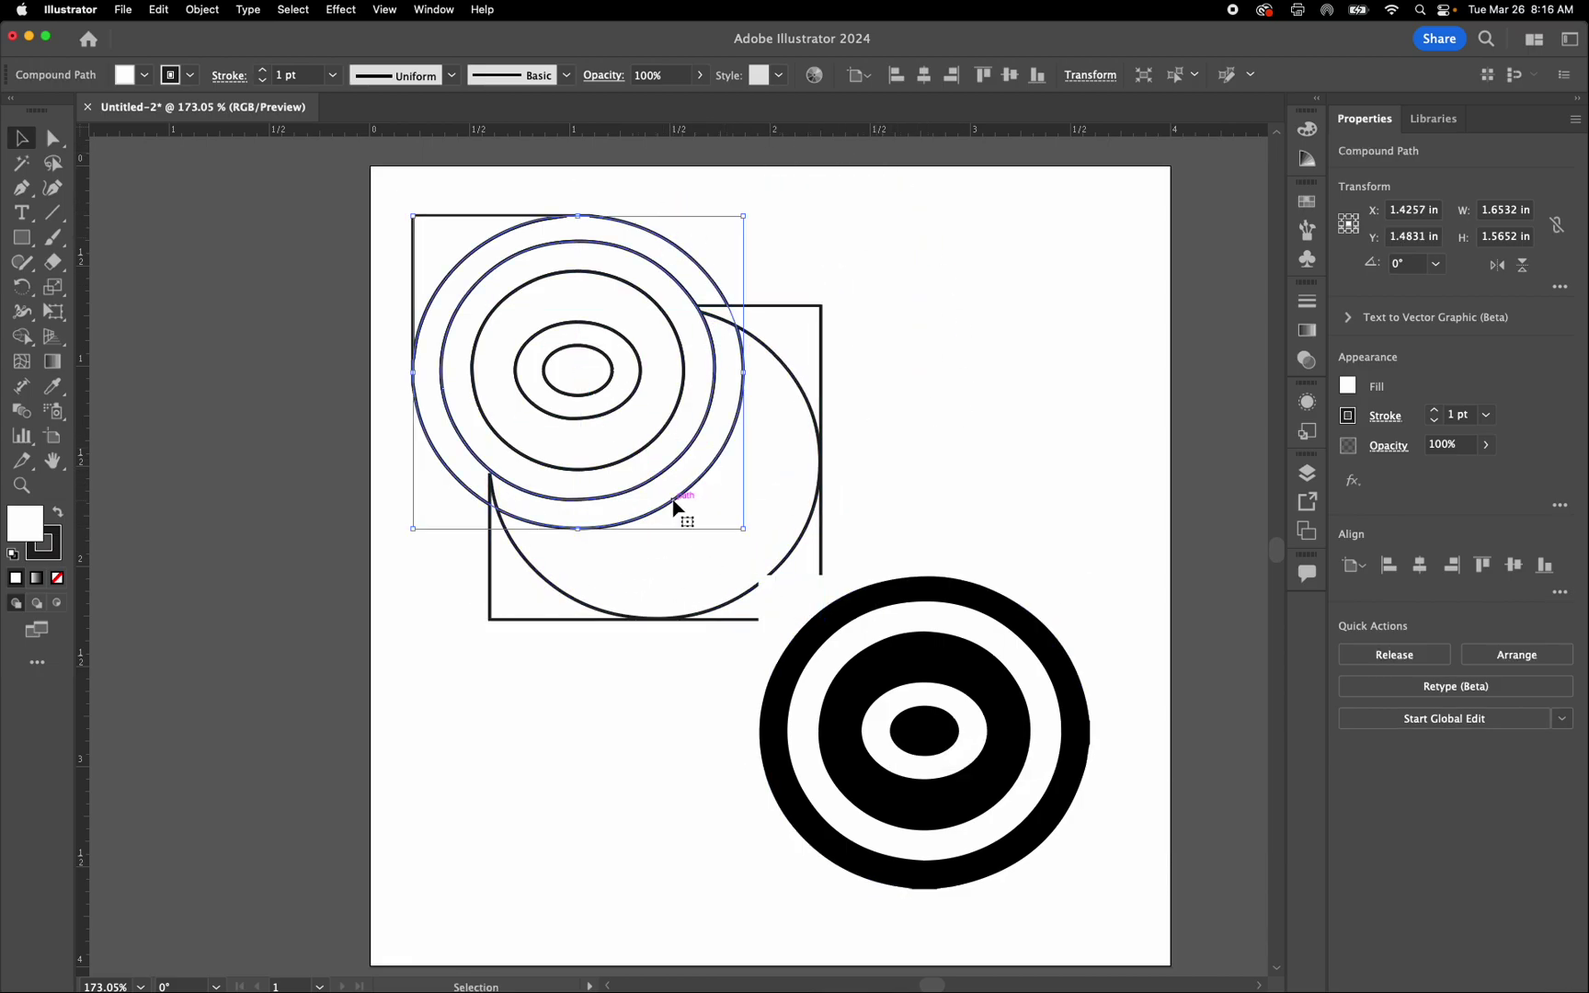
drag(681, 500, 760, 590)
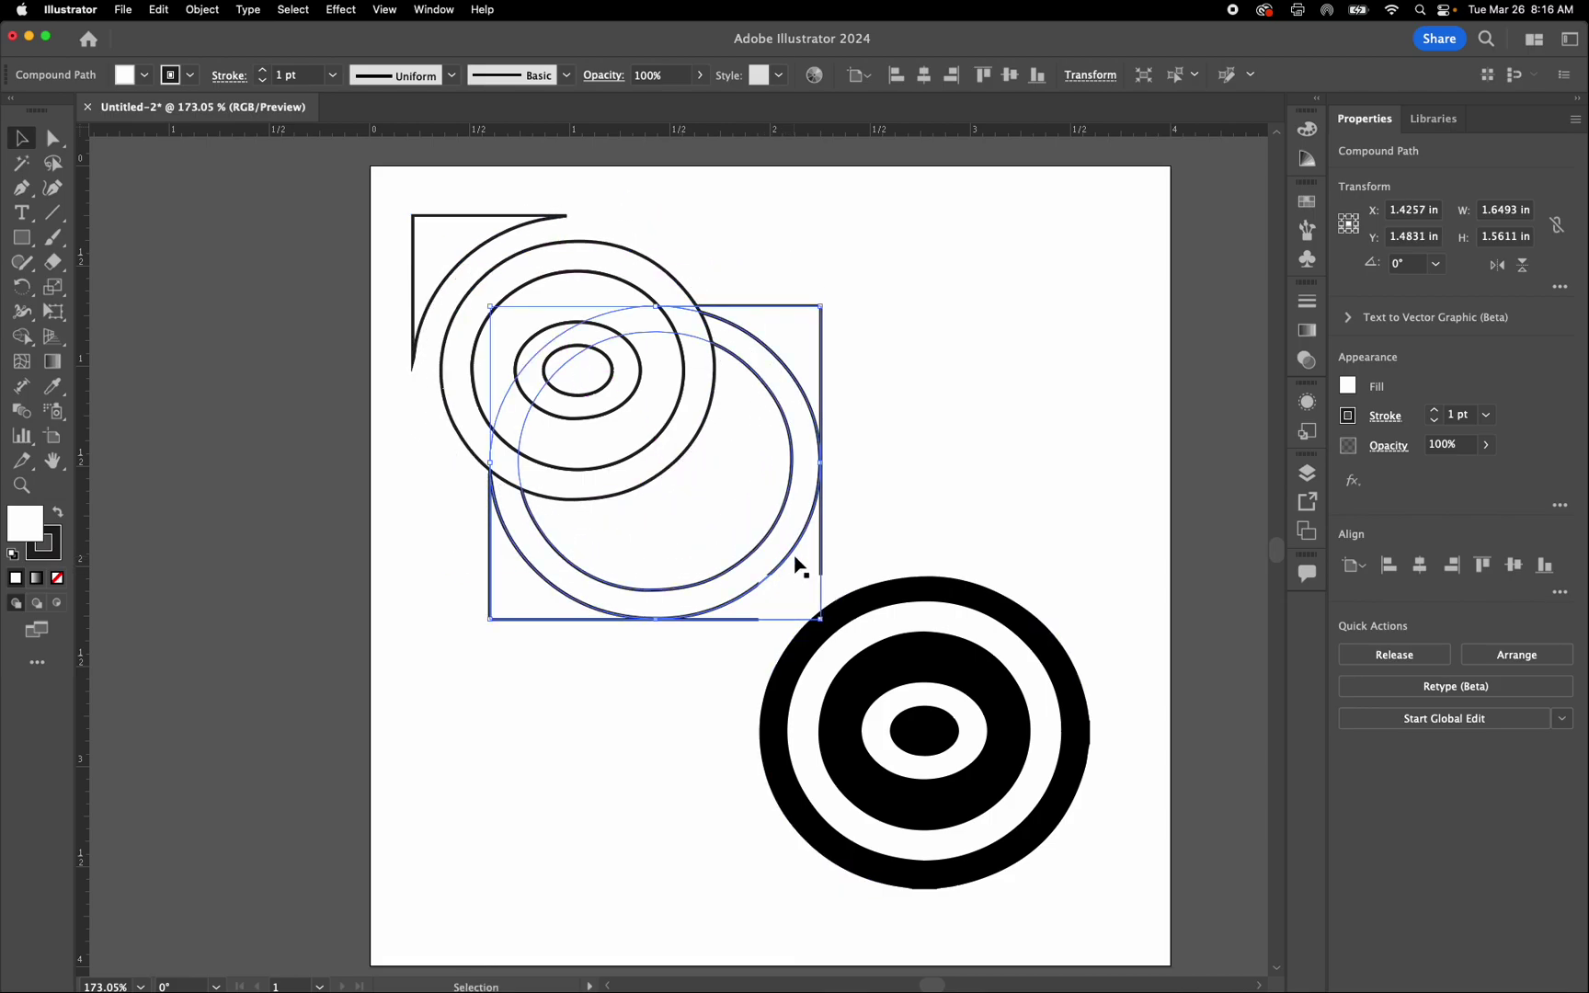
- Select the displaced outer ring together with the square-cornered background path and delete both
scroll(797, 565, up, 5)
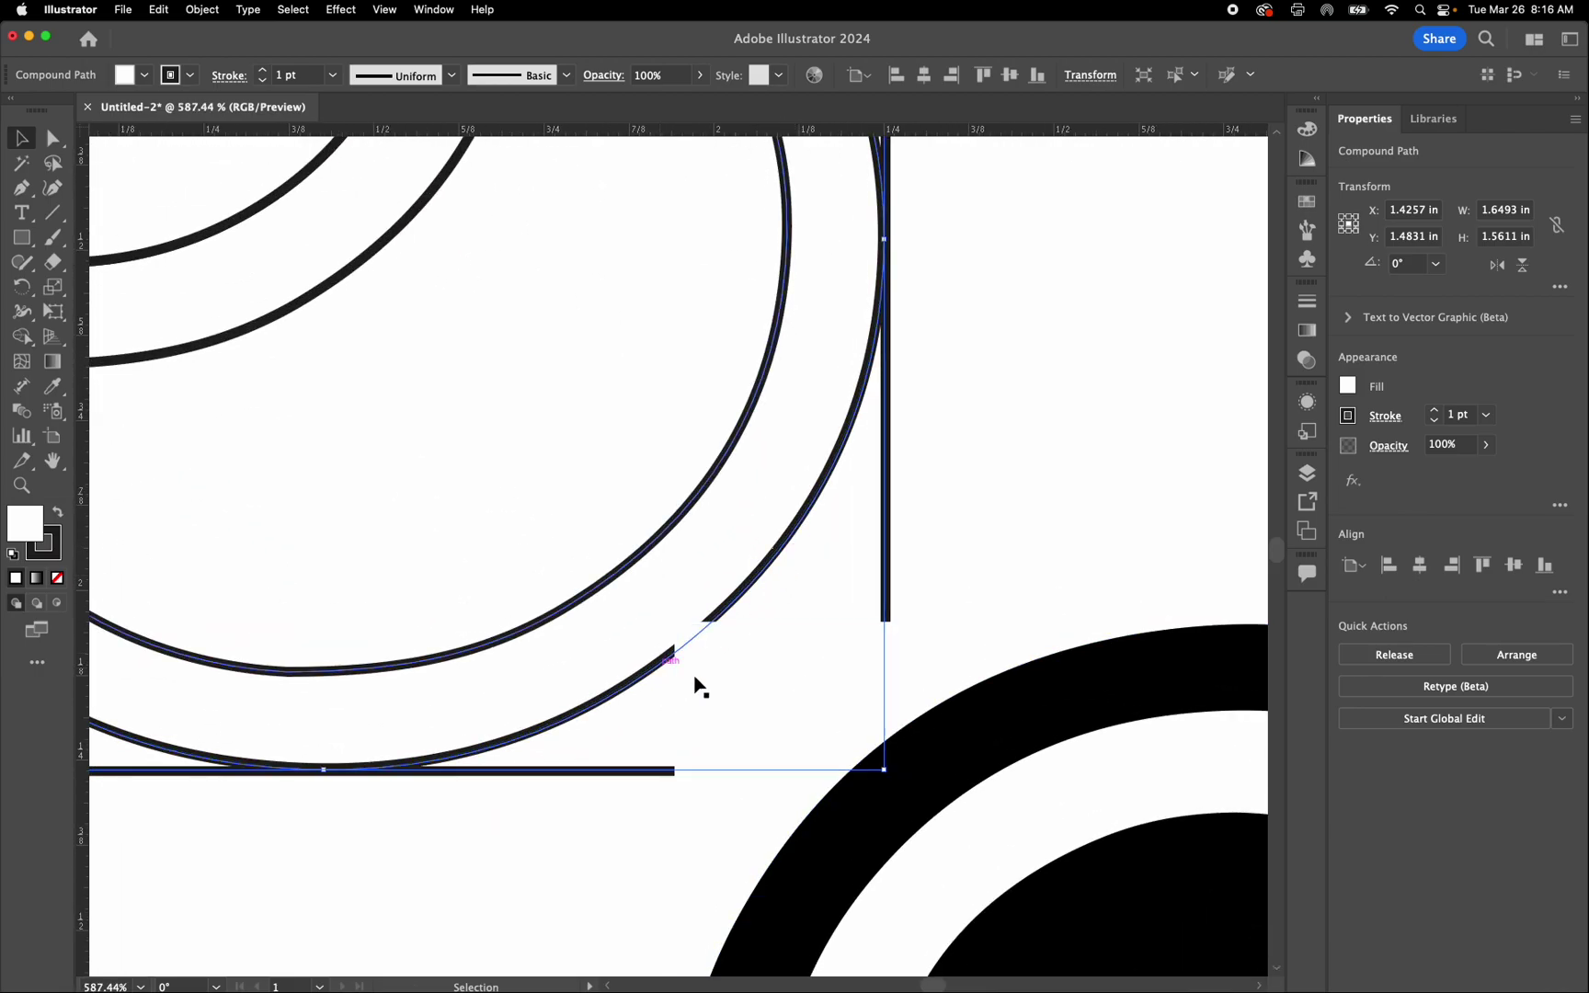
scroll(644, 527, down, 4)
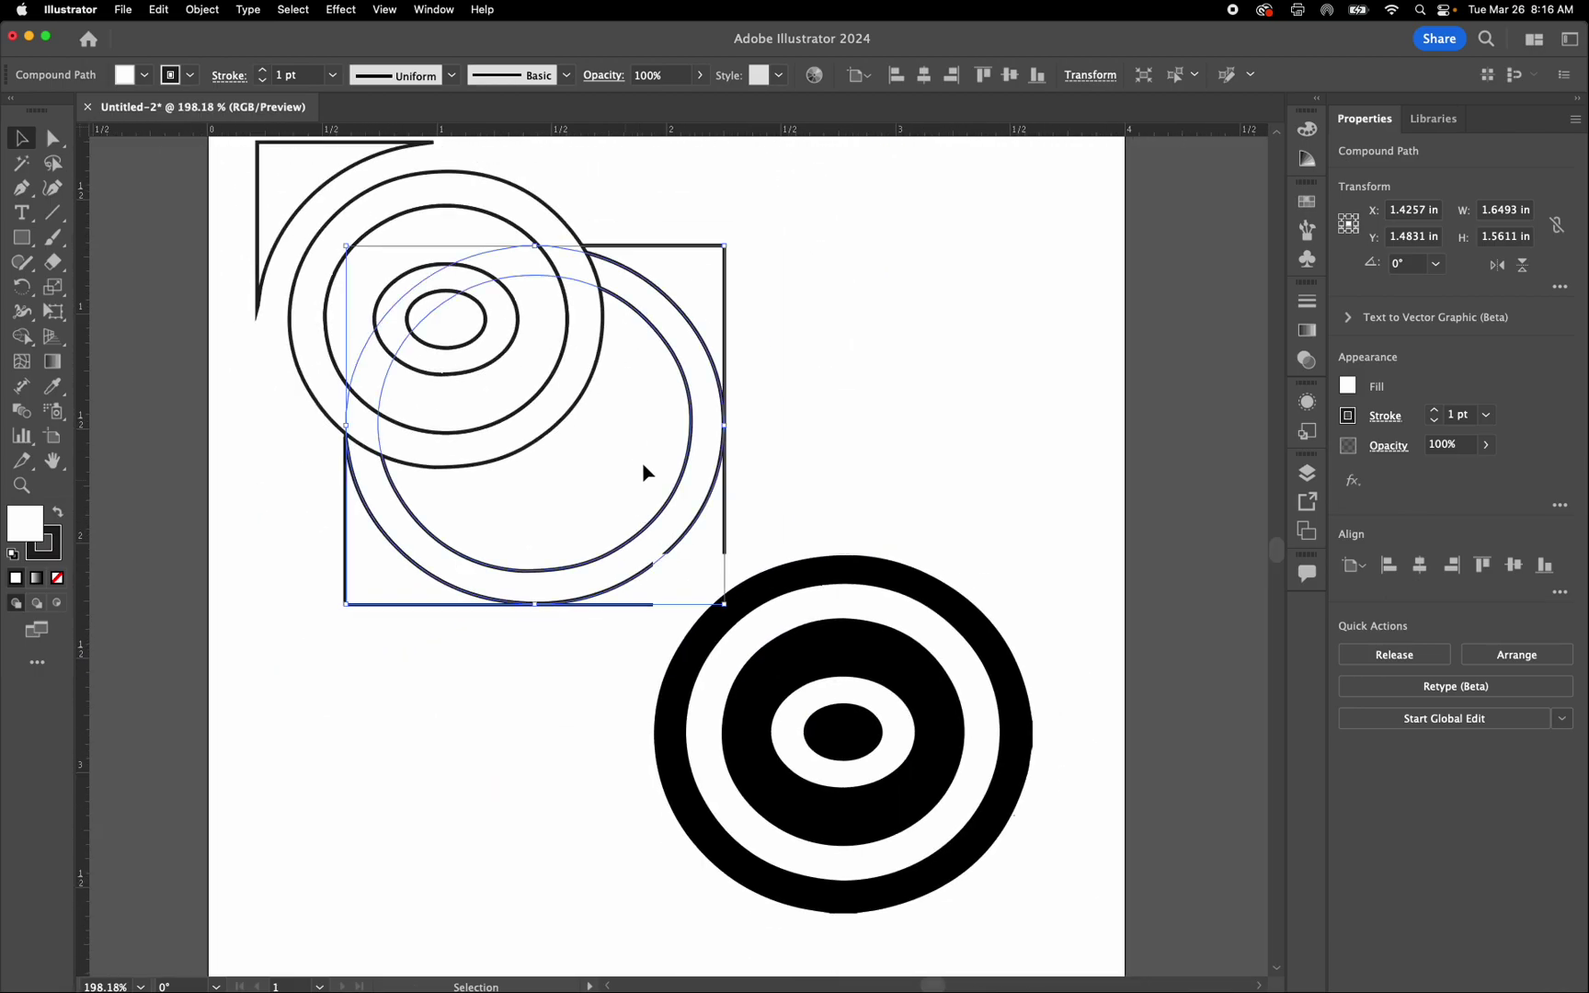
shift+click(636, 425)
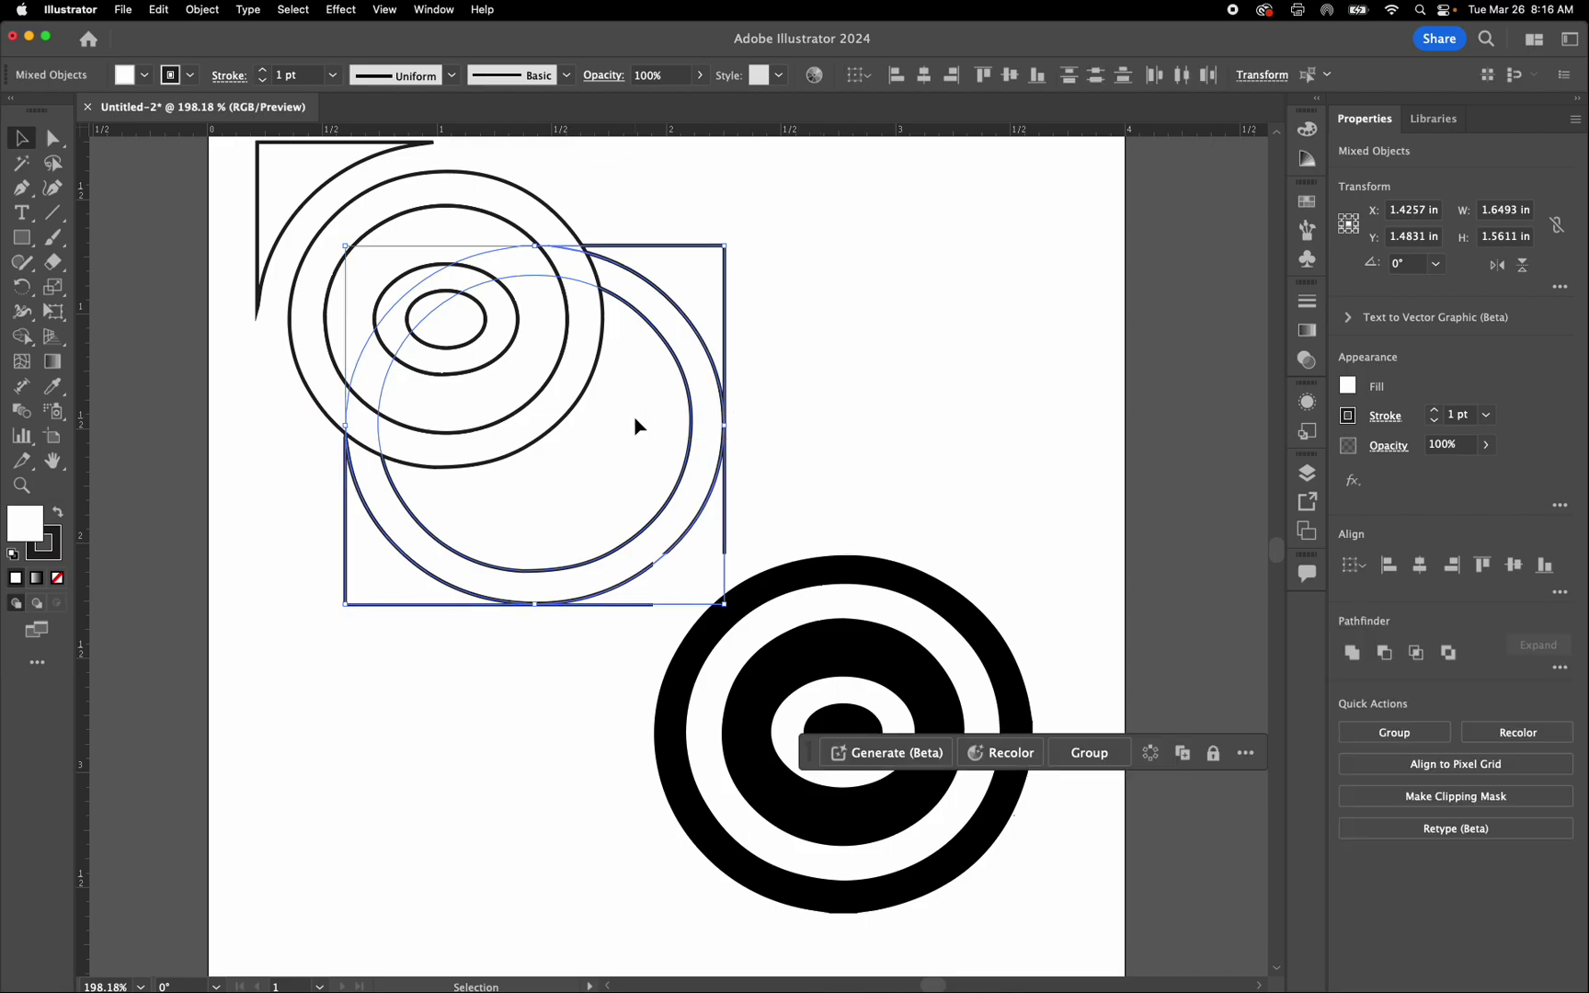
click(906, 484)
- Select all paths of the lower circles and apply the default white fill and 1 pt black stroke
click(845, 791)
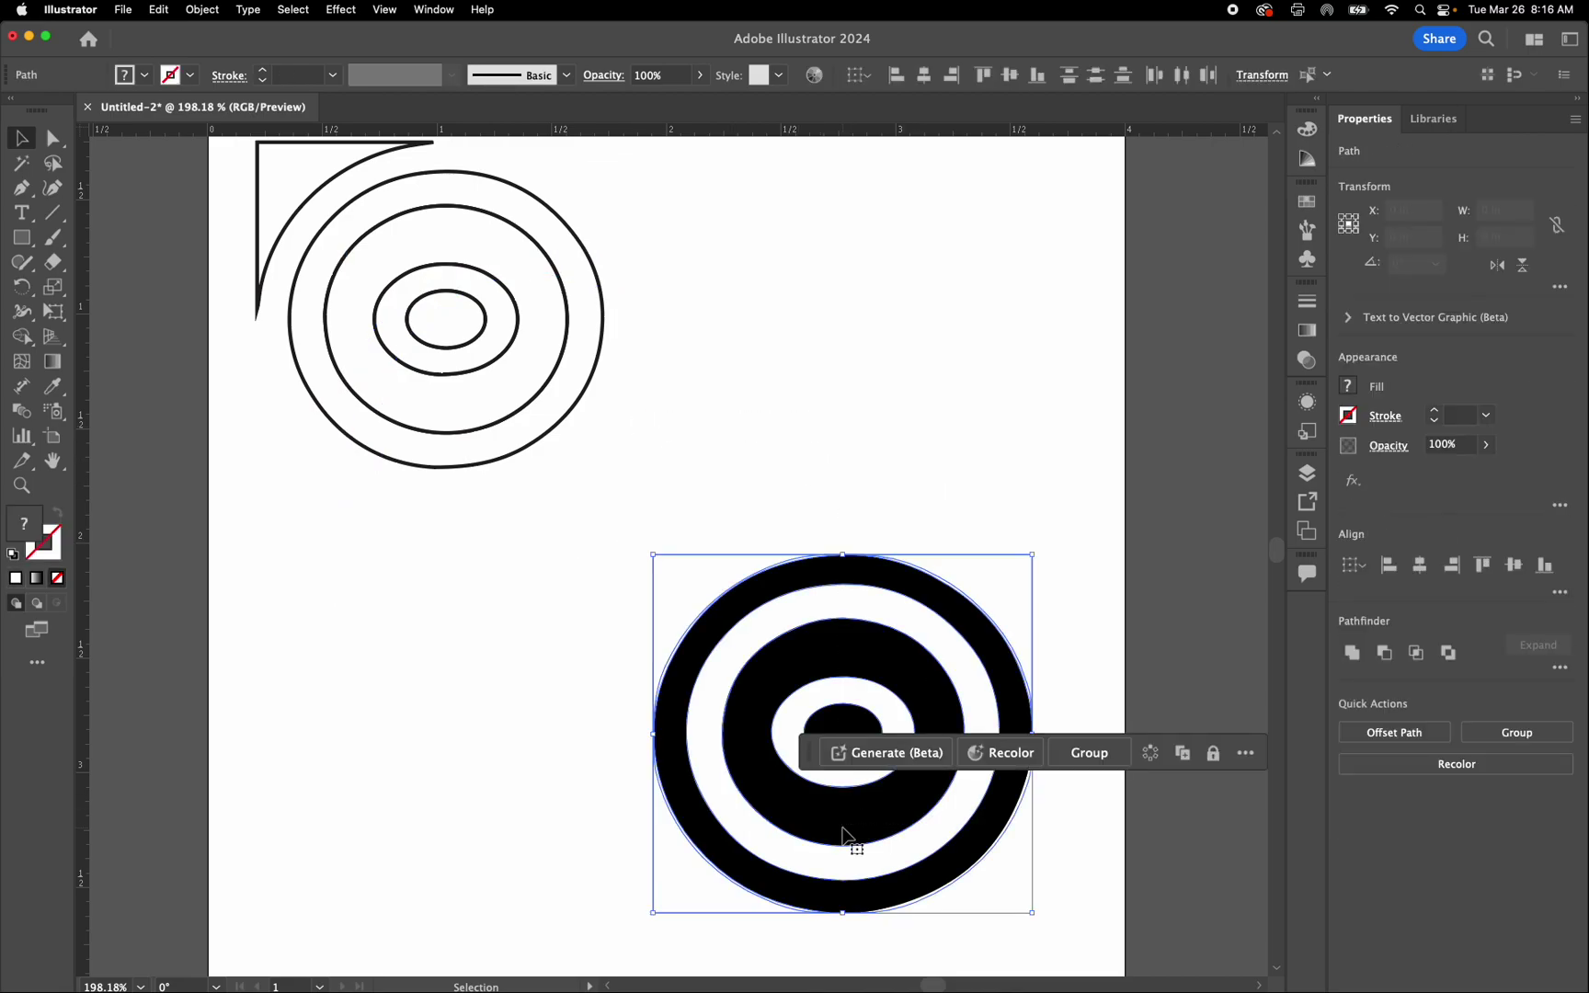
key(d)
click(980, 560)
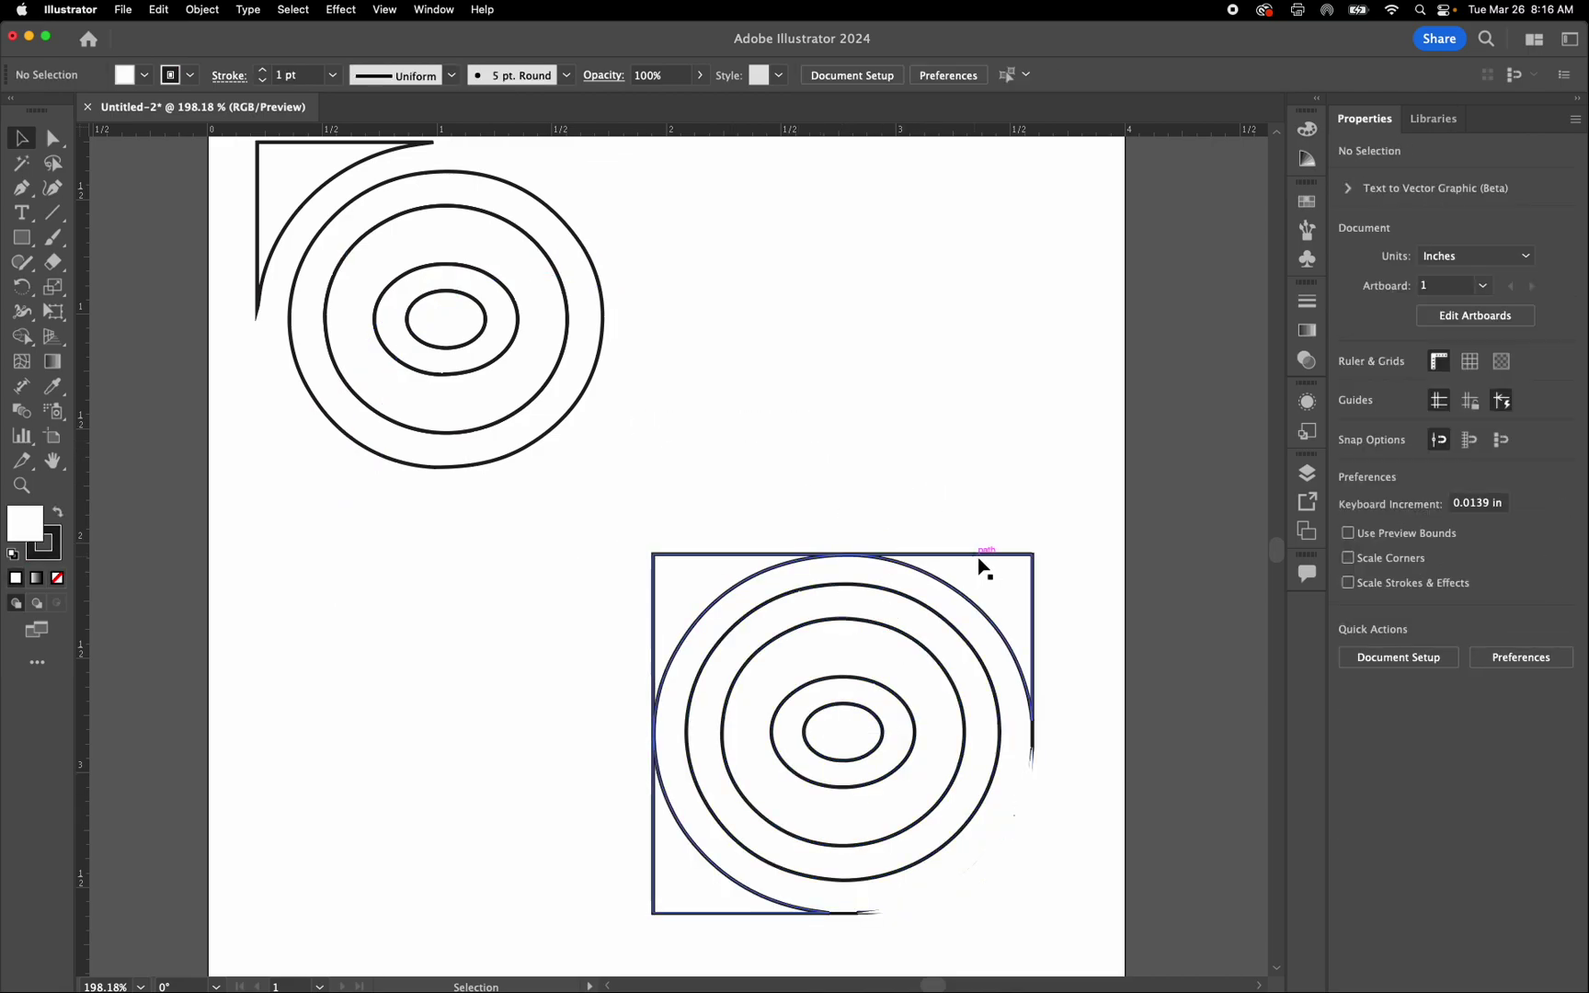
- Move the square-cornered background path of the lower circles up and to the right, then deselect it
click(993, 560)
drag(994, 560, 1082, 380)
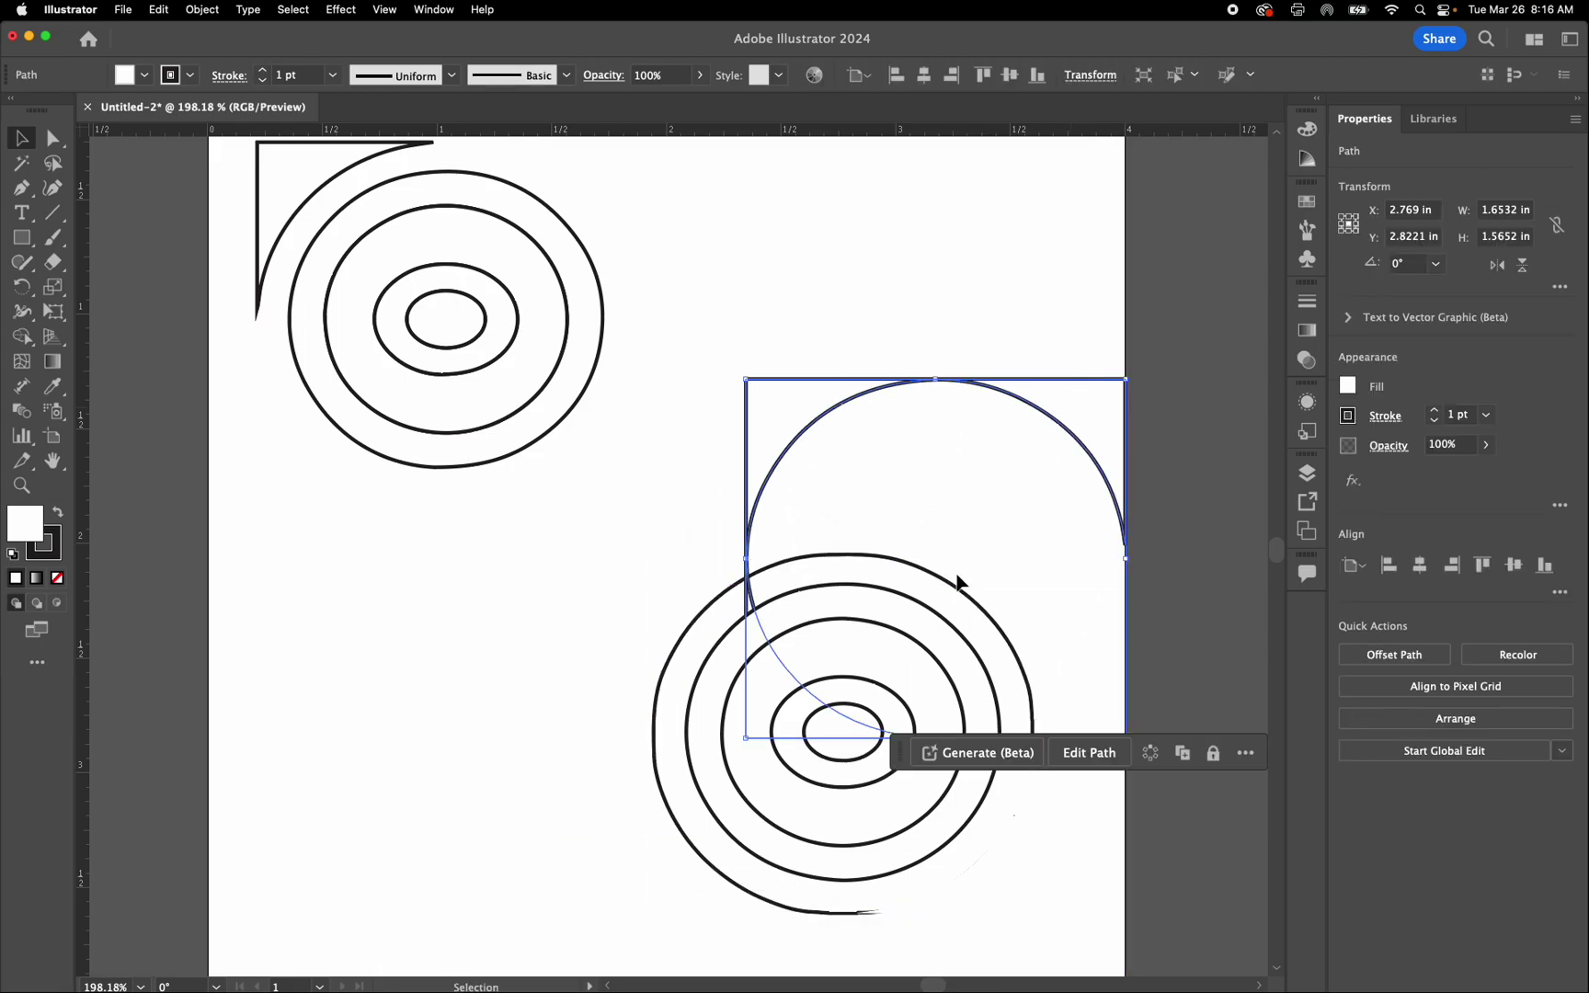
click(961, 585)
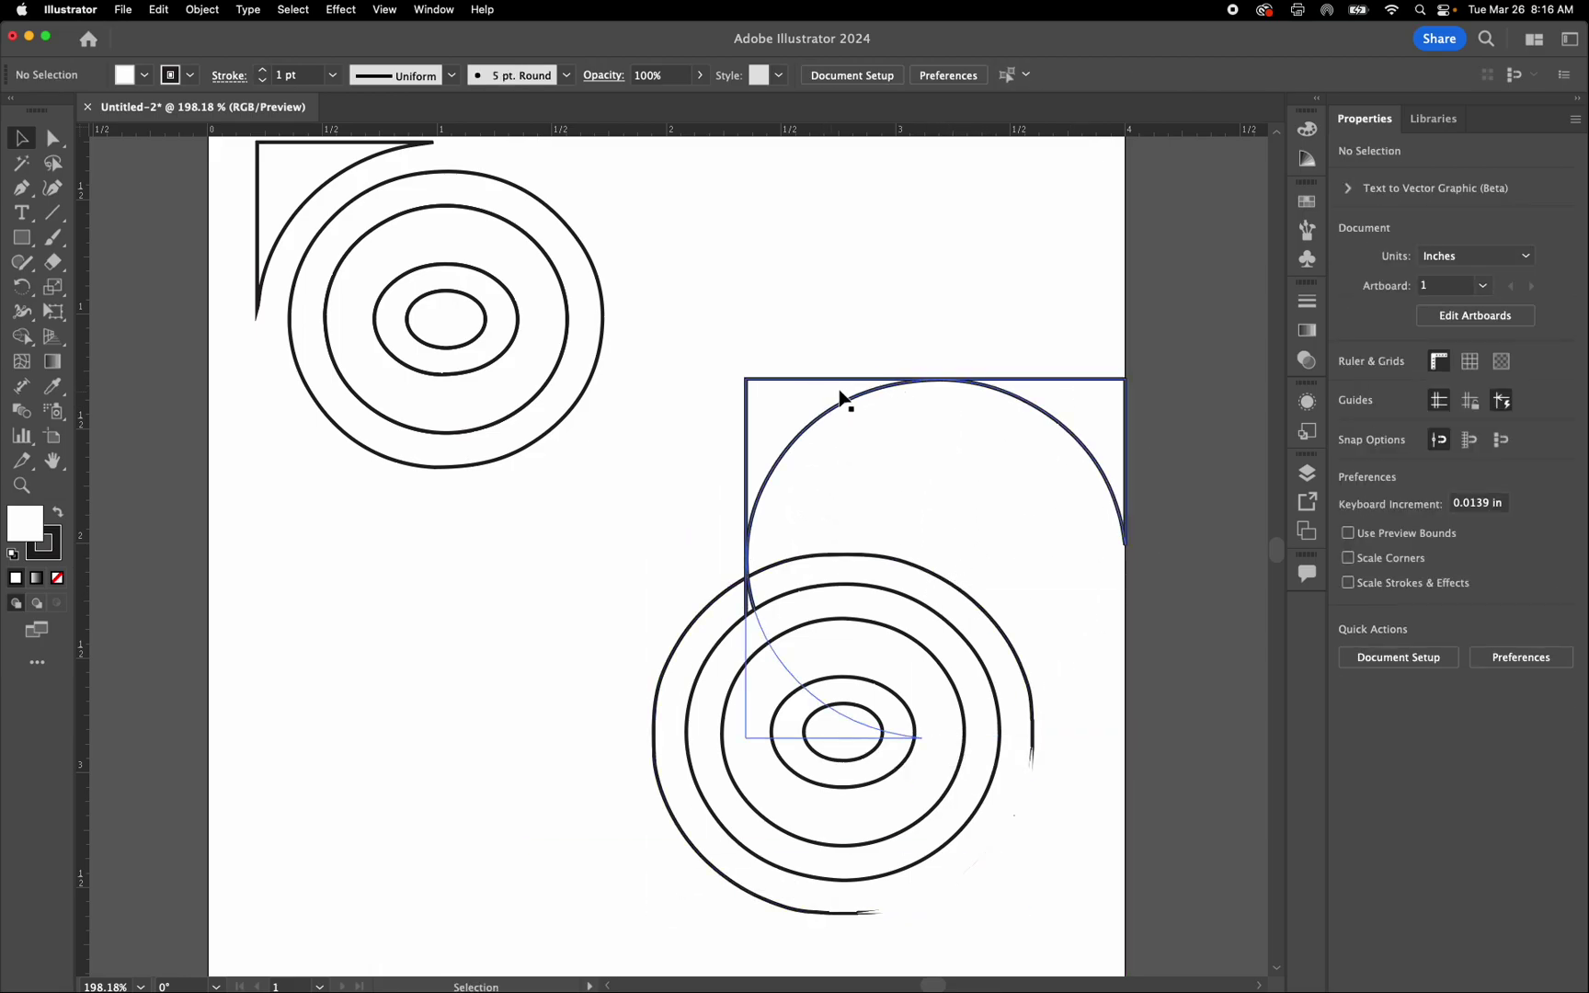
- Delete the square-cornered background path and pull the lower circles' remaining stacked shapes apart up and to the right
click(823, 493)
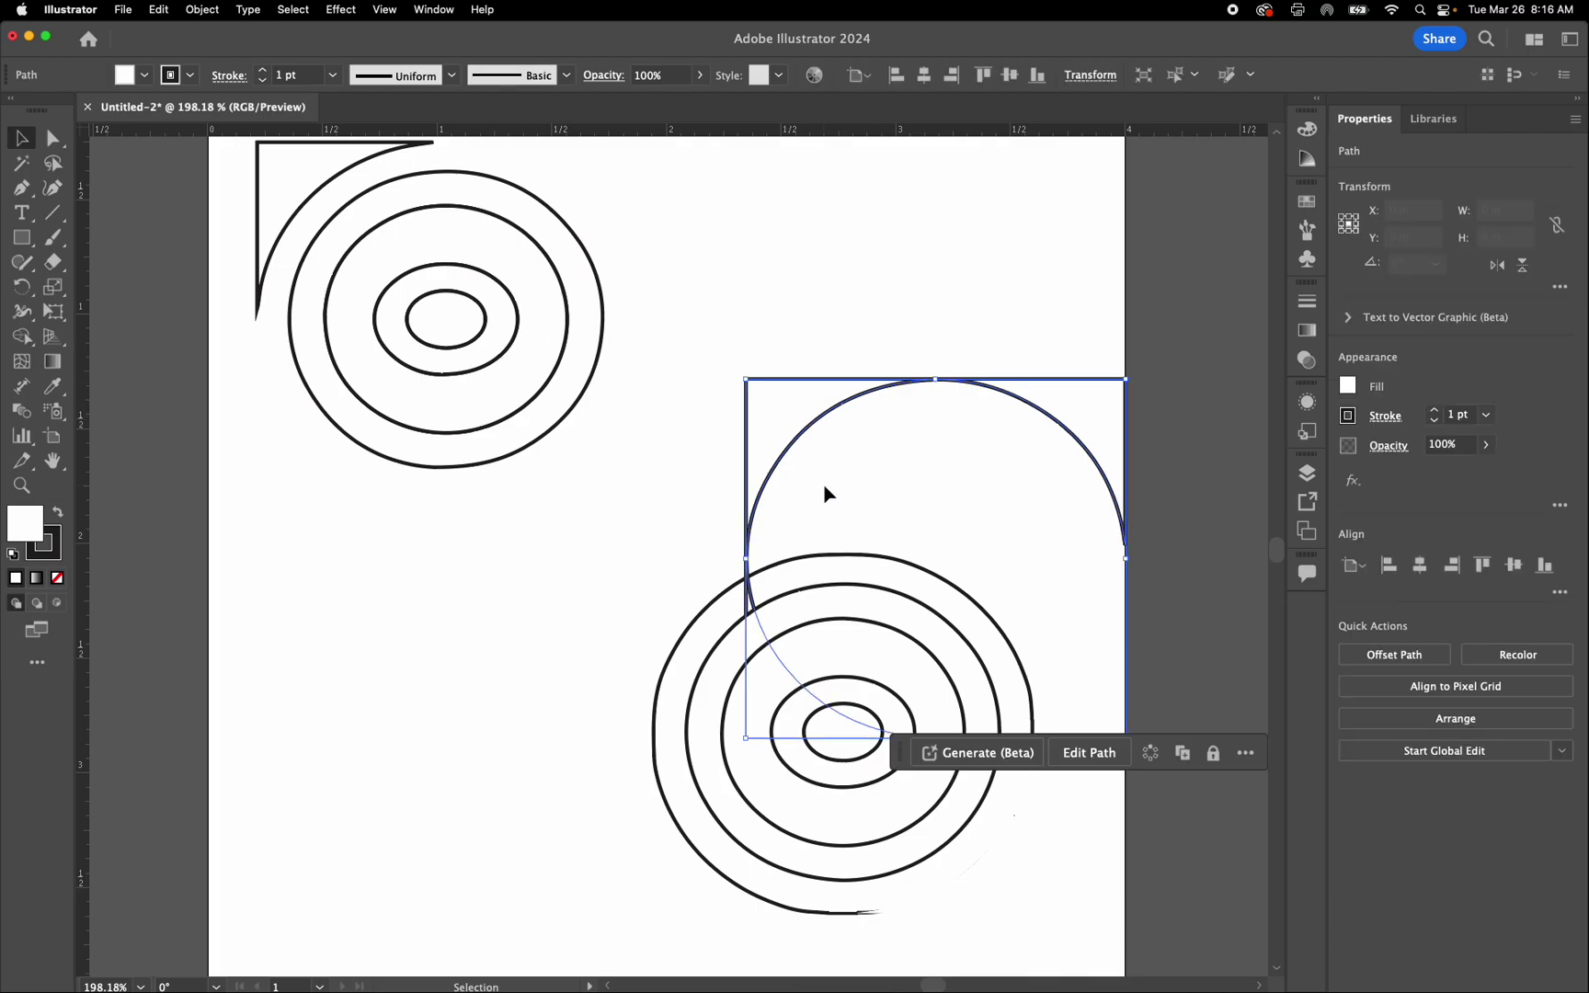
key(Delete)
drag(784, 570, 934, 448)
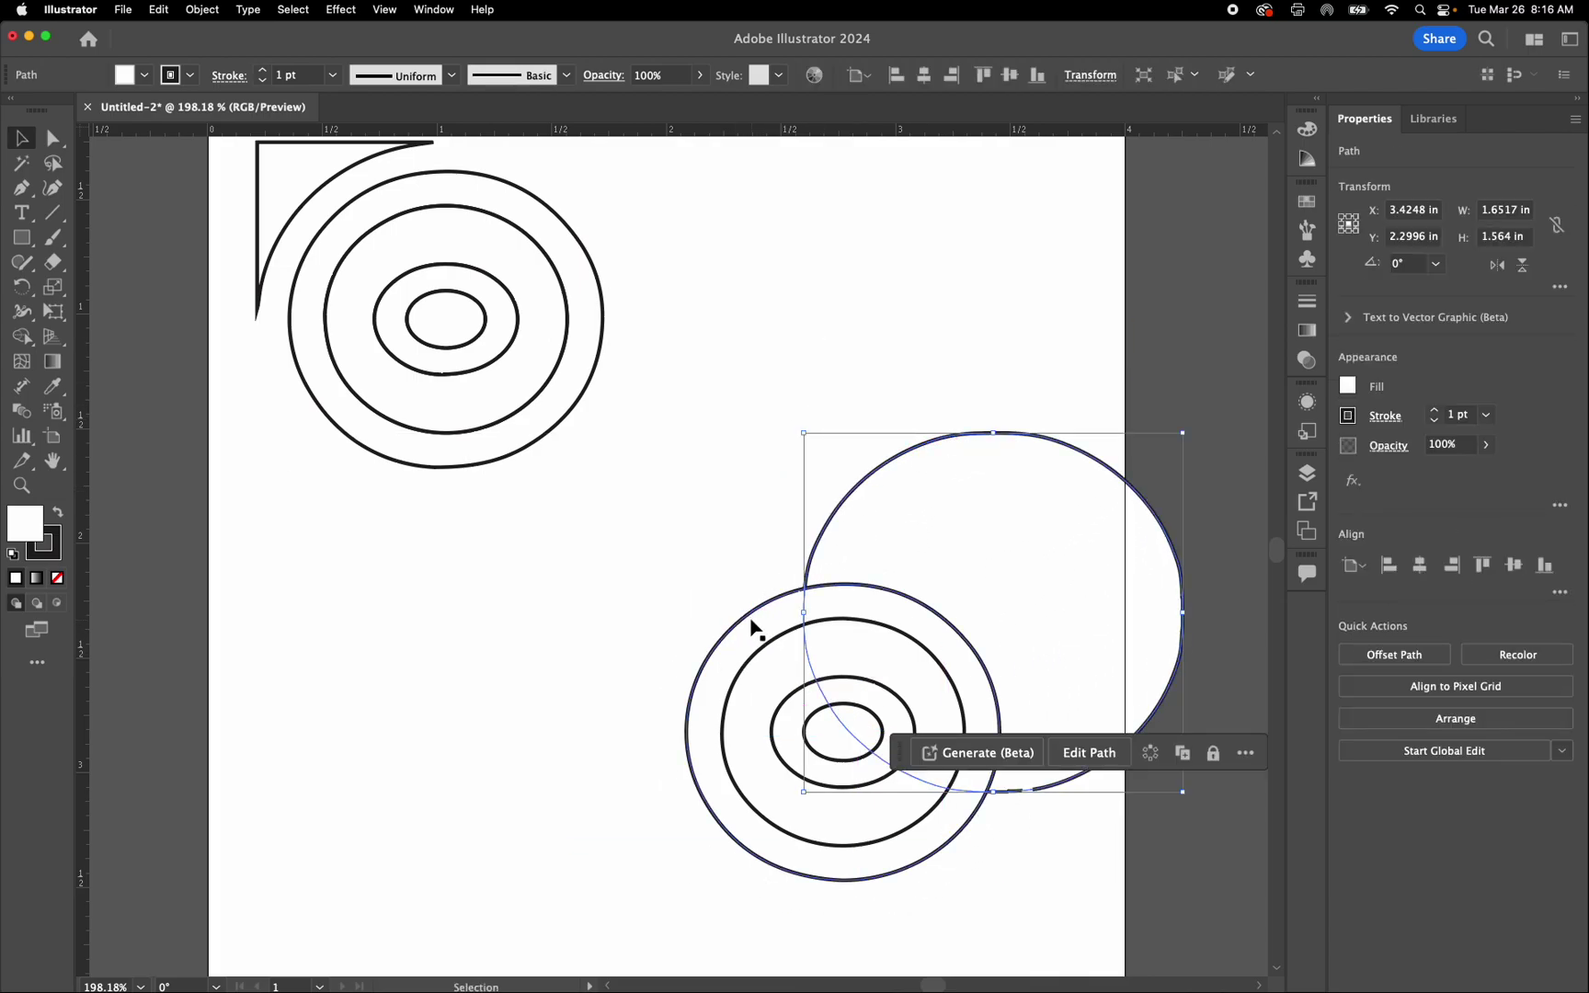
drag(758, 617, 898, 543)
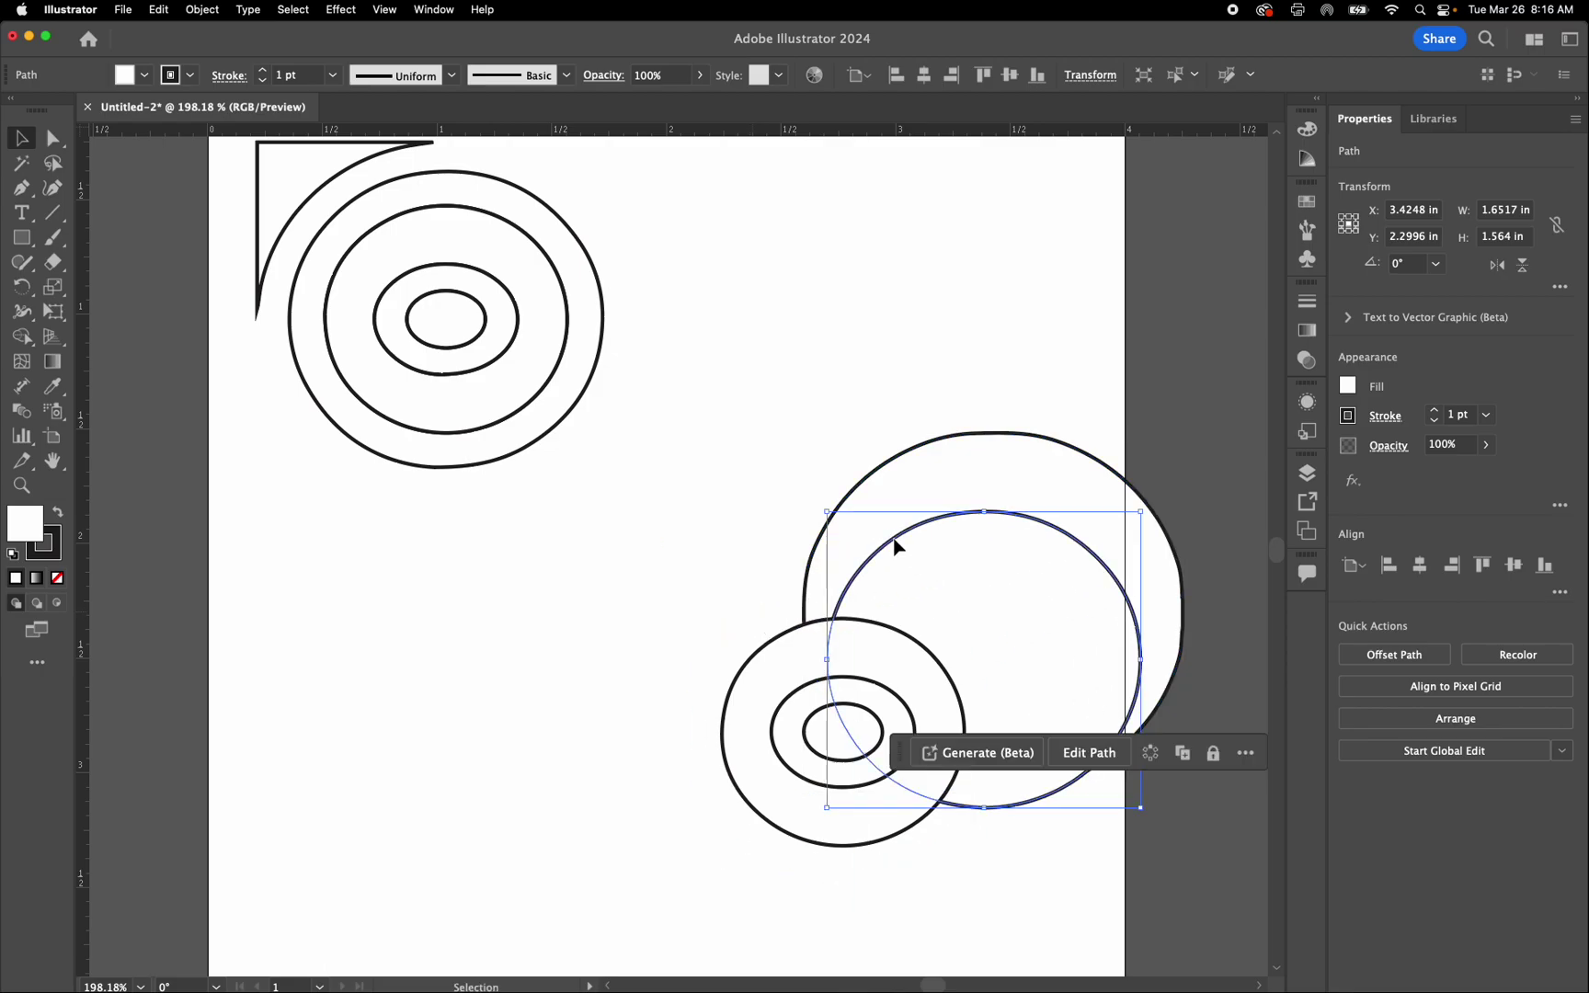
drag(789, 636, 915, 613)
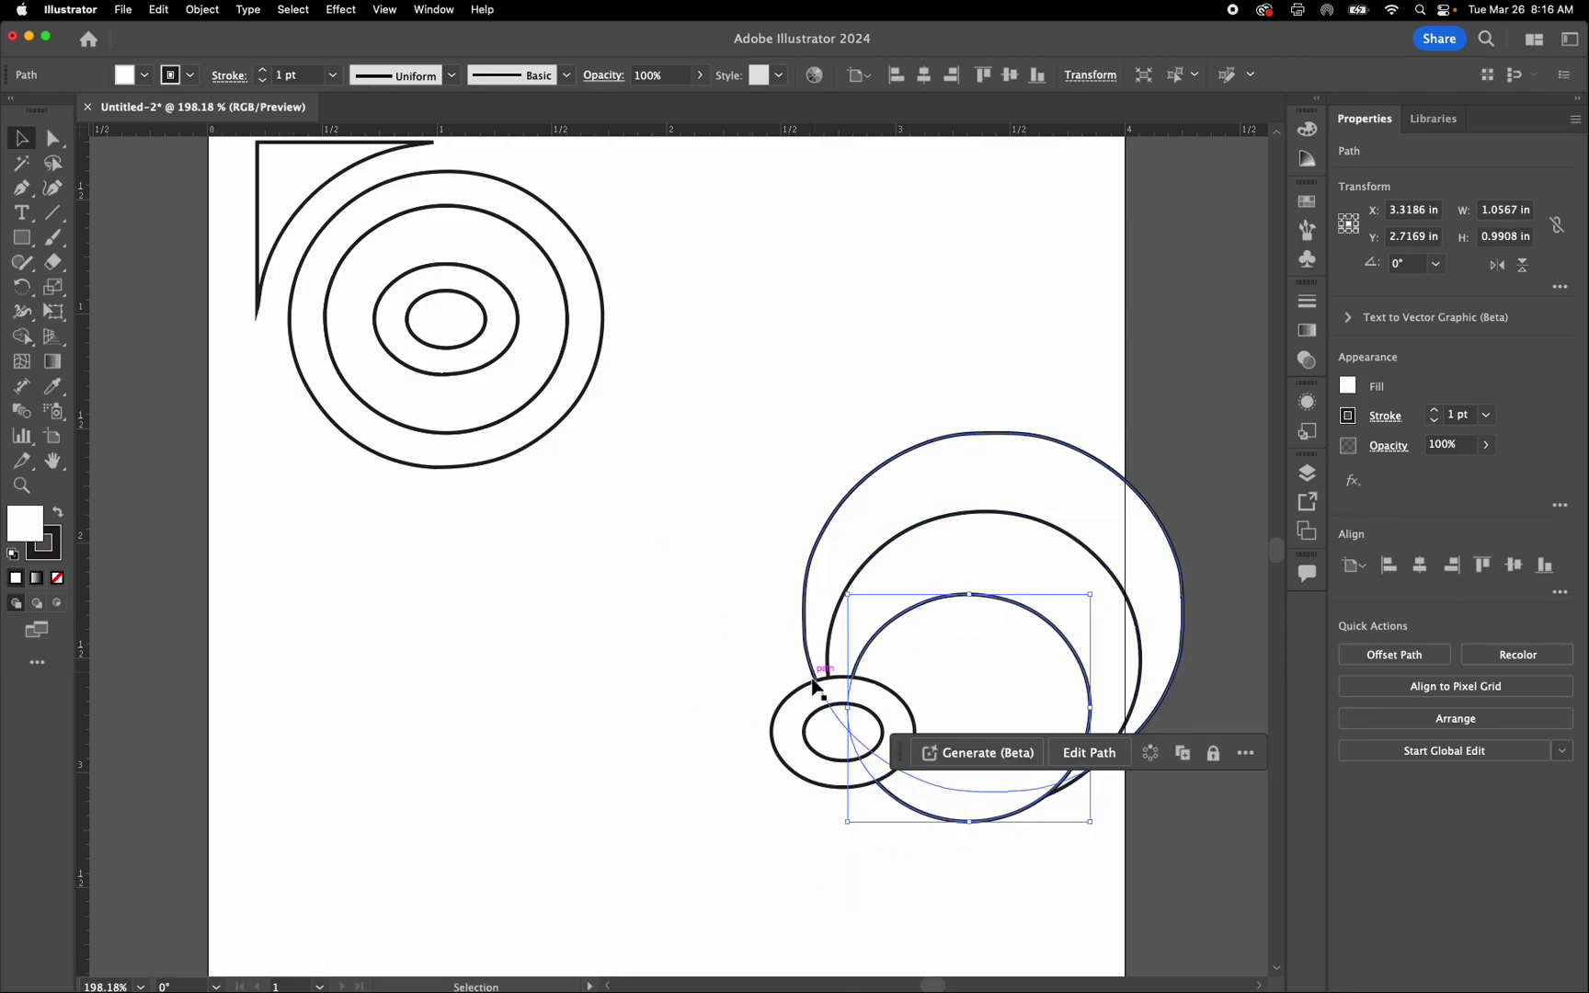
drag(827, 681, 947, 679)
drag(837, 731, 939, 778)
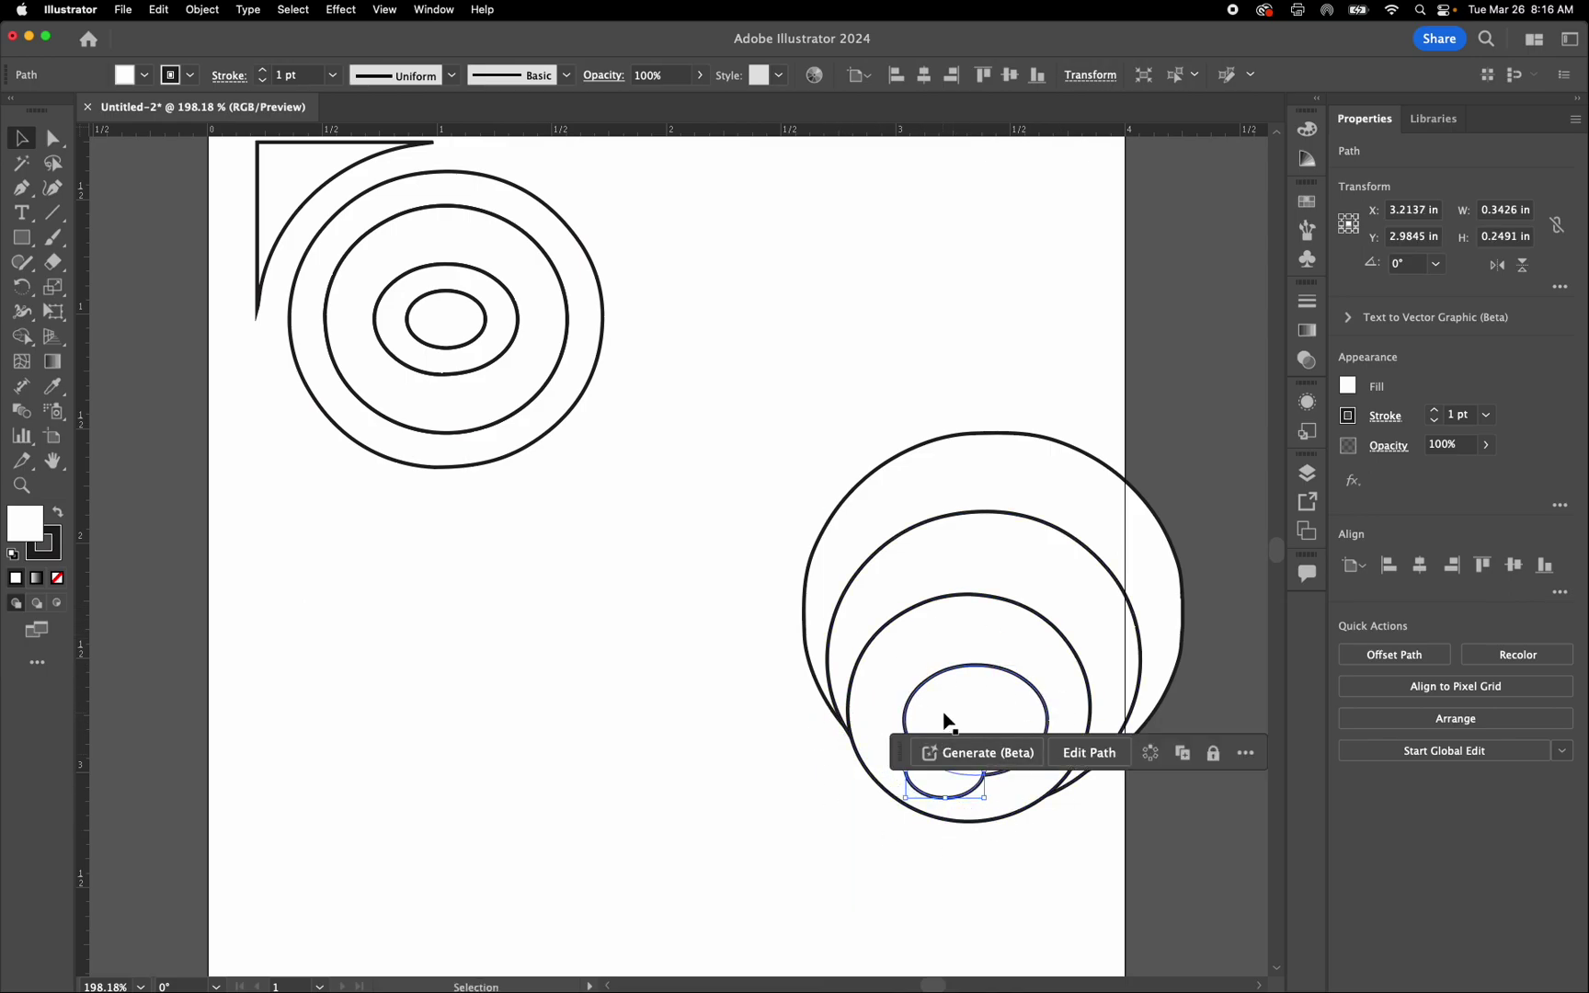
- Pull the innermost compound rings of the upper circles out of the outer ring, down and to the right
drag(460, 345, 519, 391)
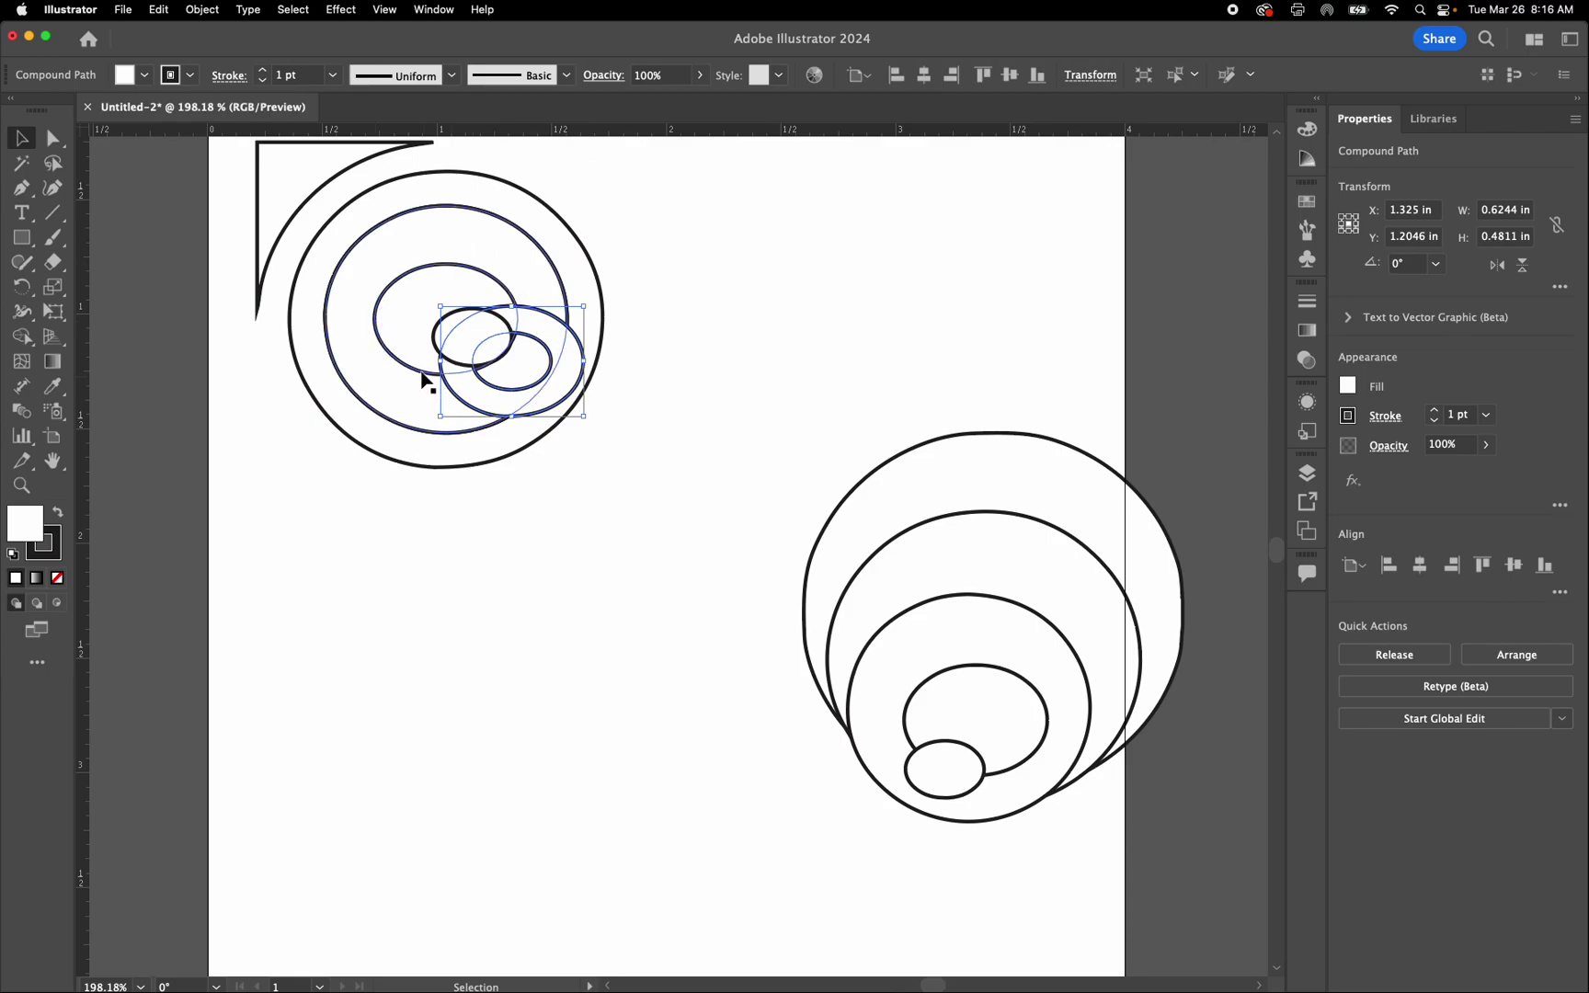
shift+click(487, 427)
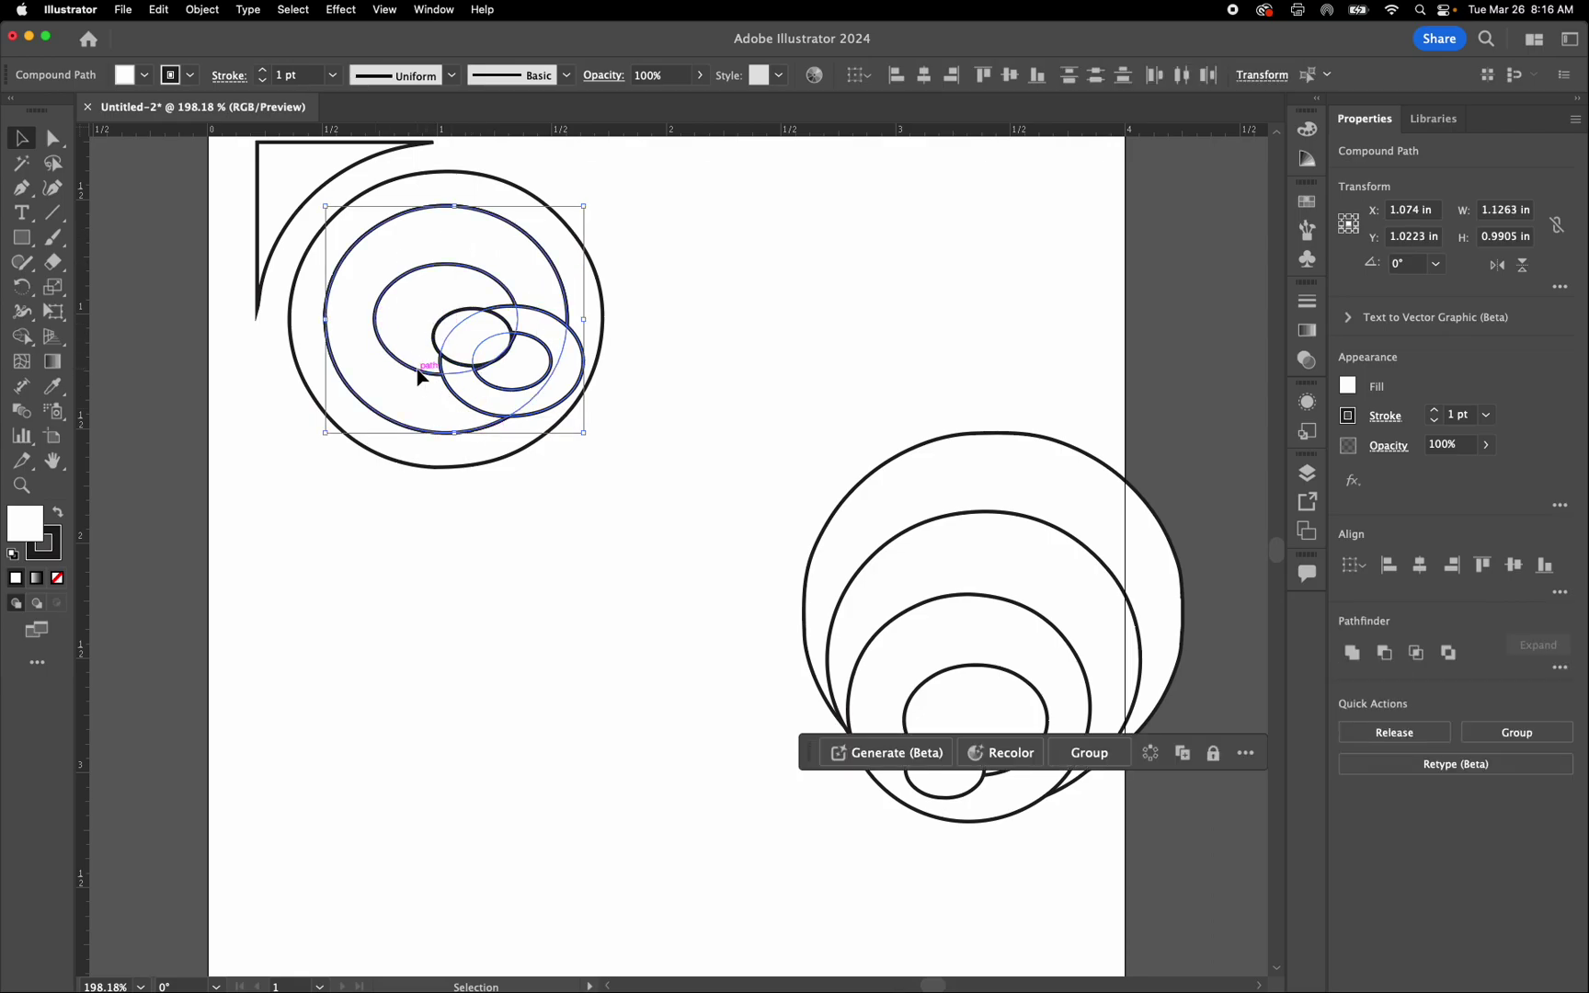
drag(419, 375, 487, 448)
- Isolate the outer compound ring of the upper circles, shift its outer circle slightly to the right, and exit isolation
double_click(399, 431)
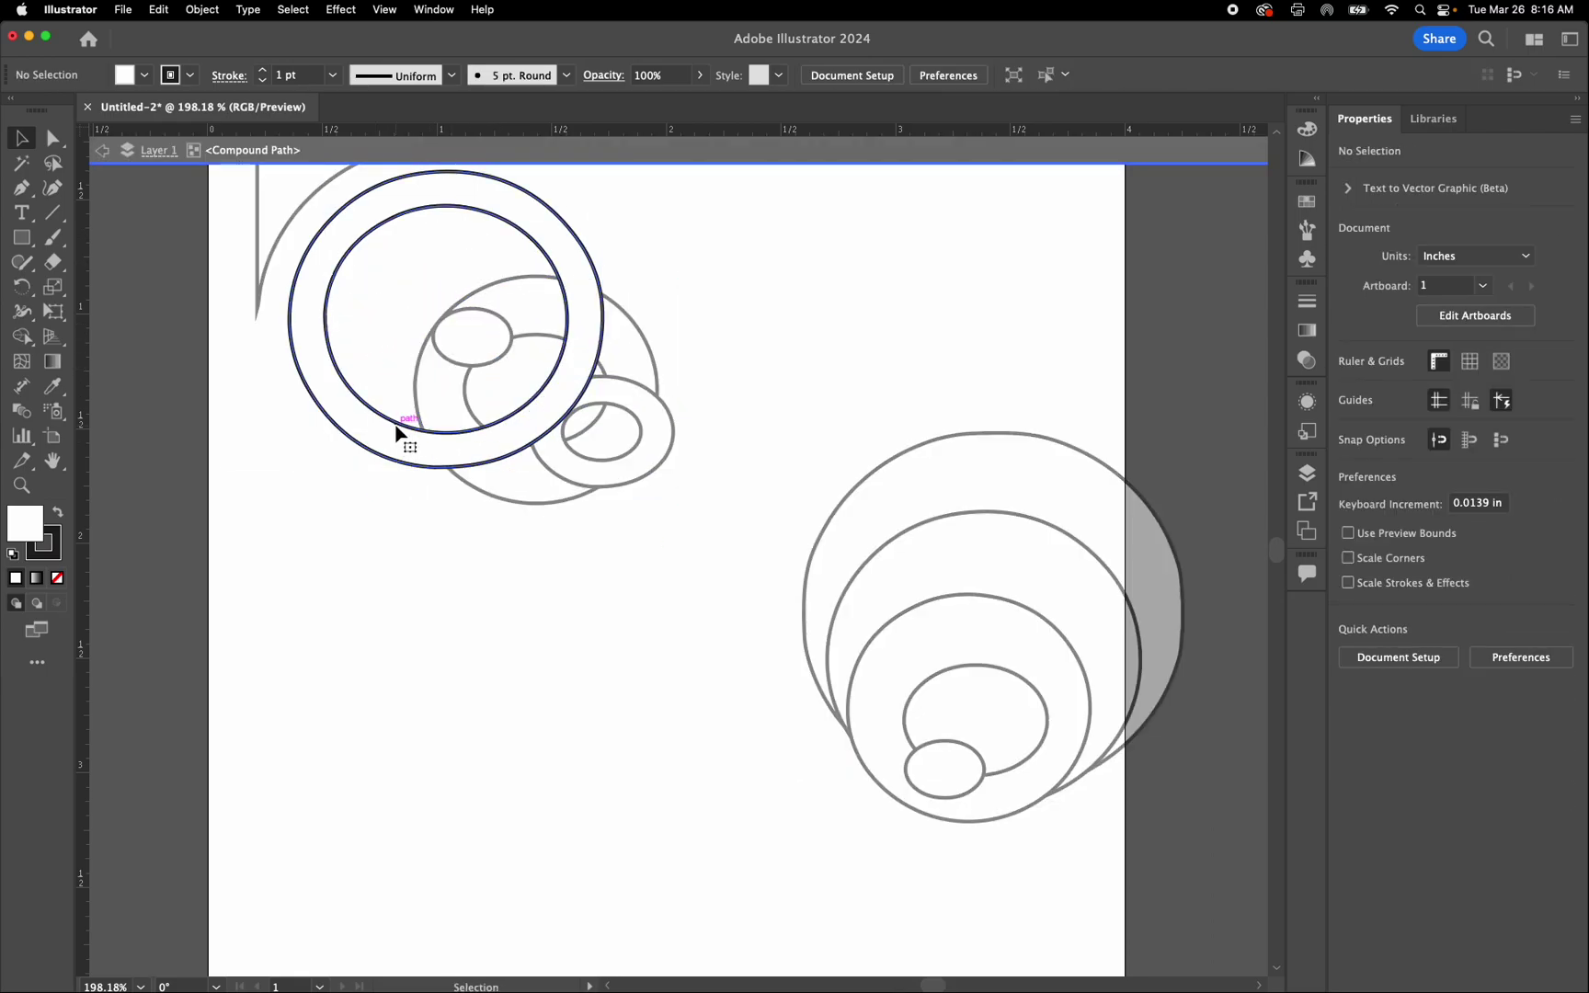
click(607, 315)
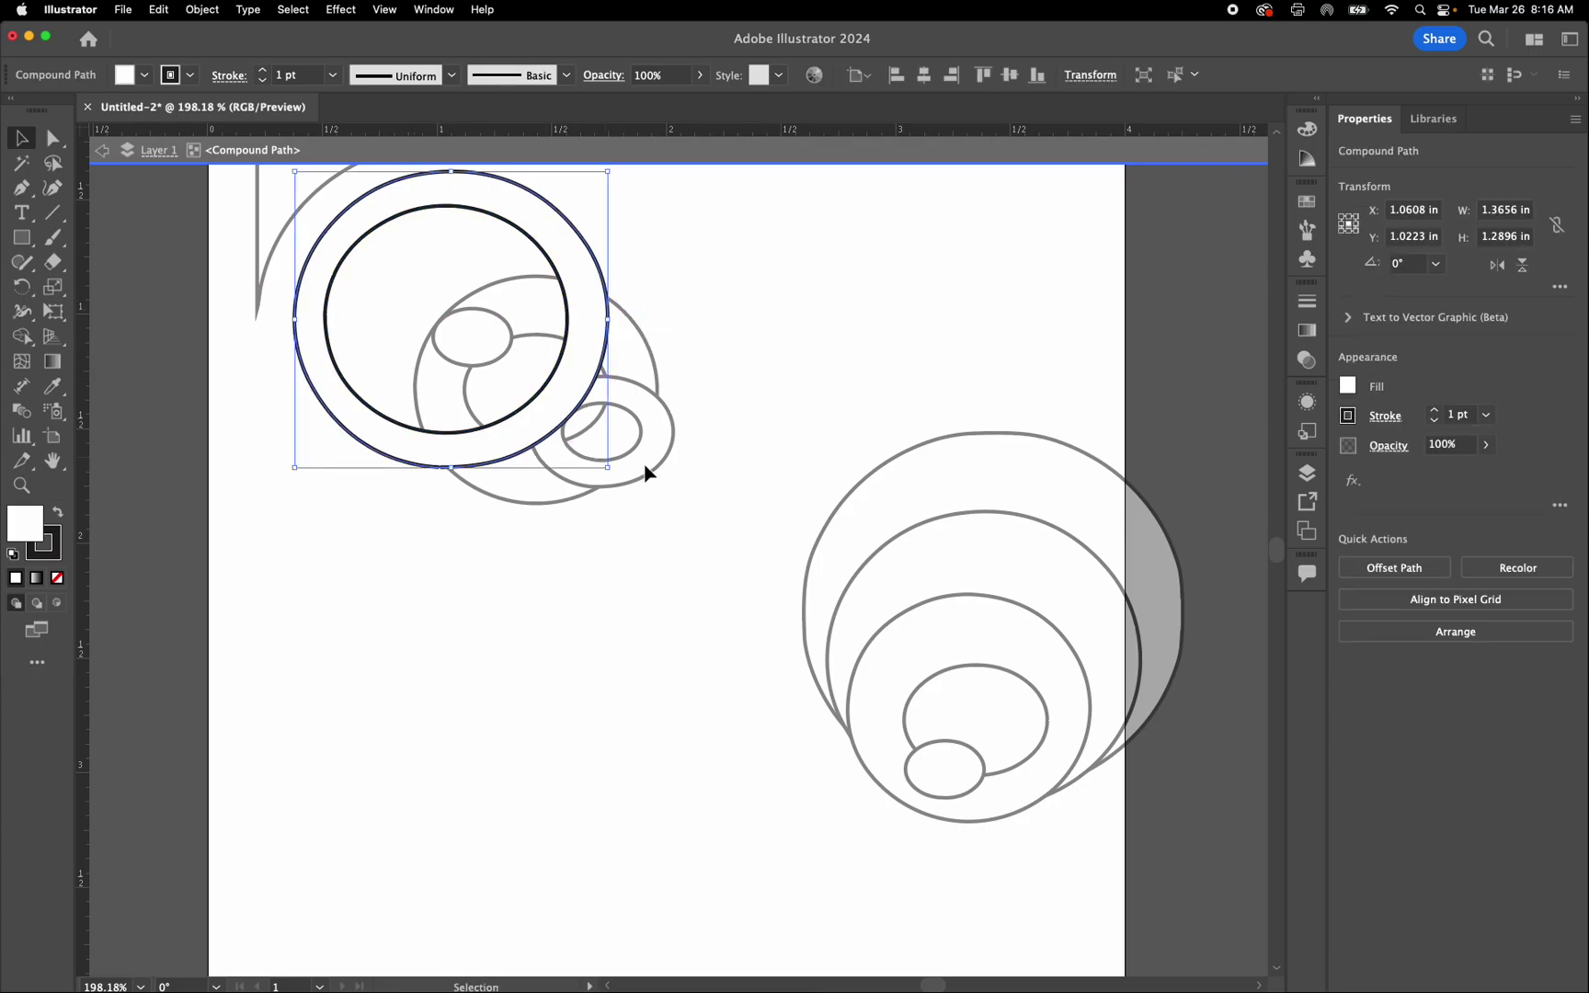
scroll(596, 521, up, 3)
scroll(596, 520, right, 1)
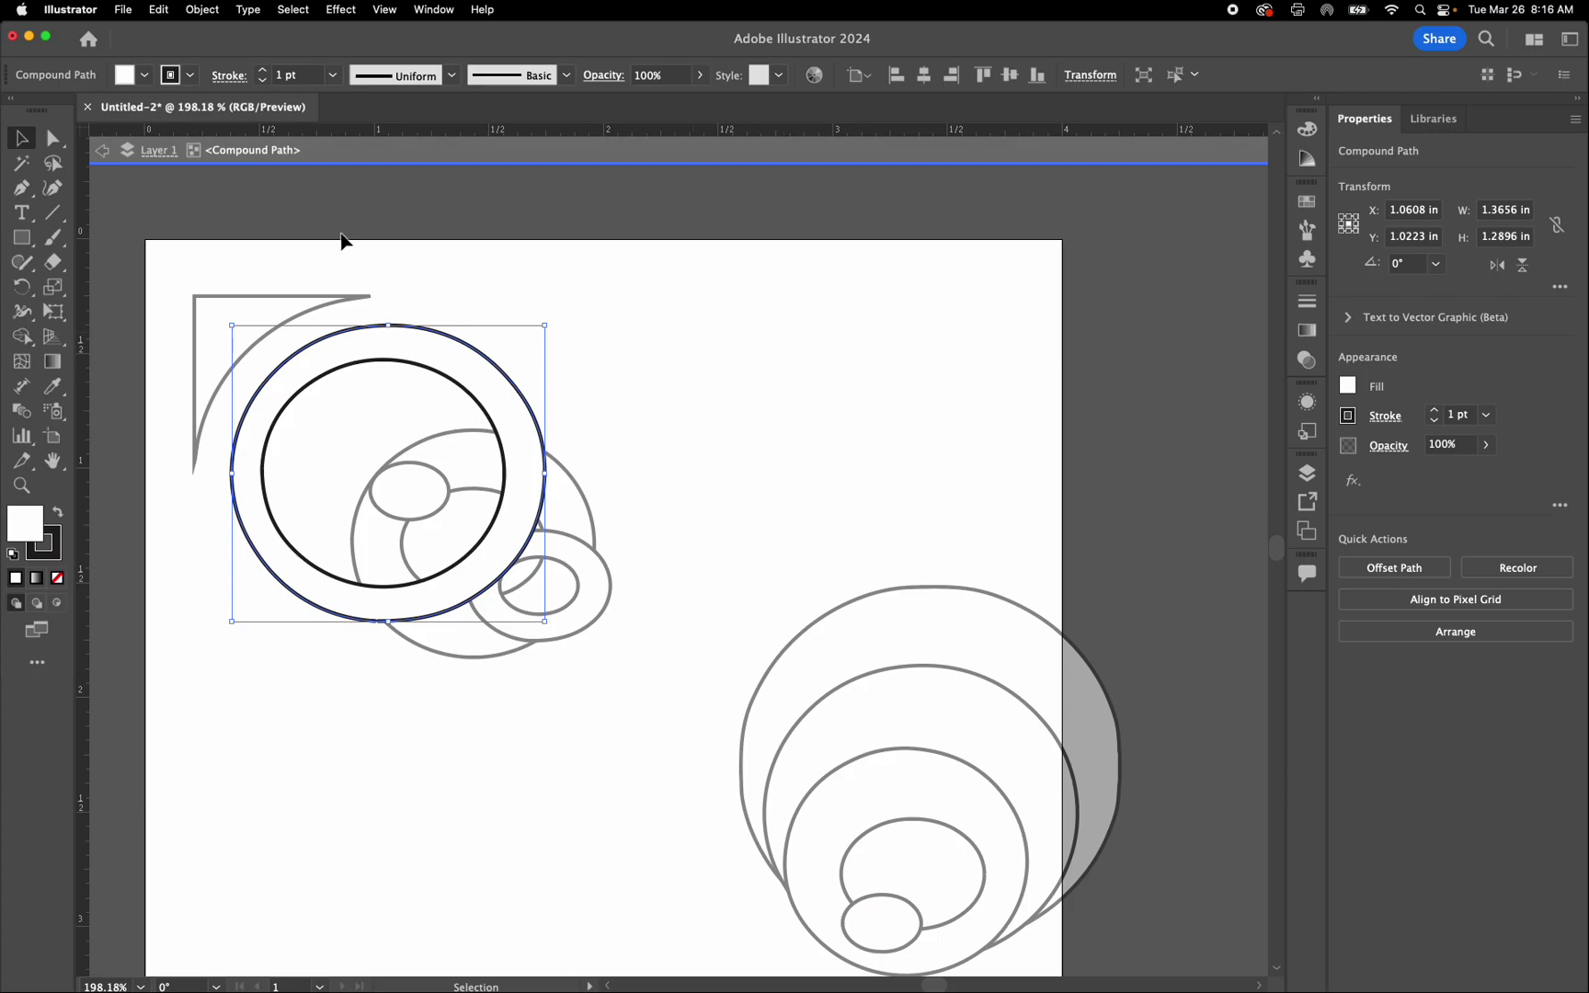
click(103, 151)
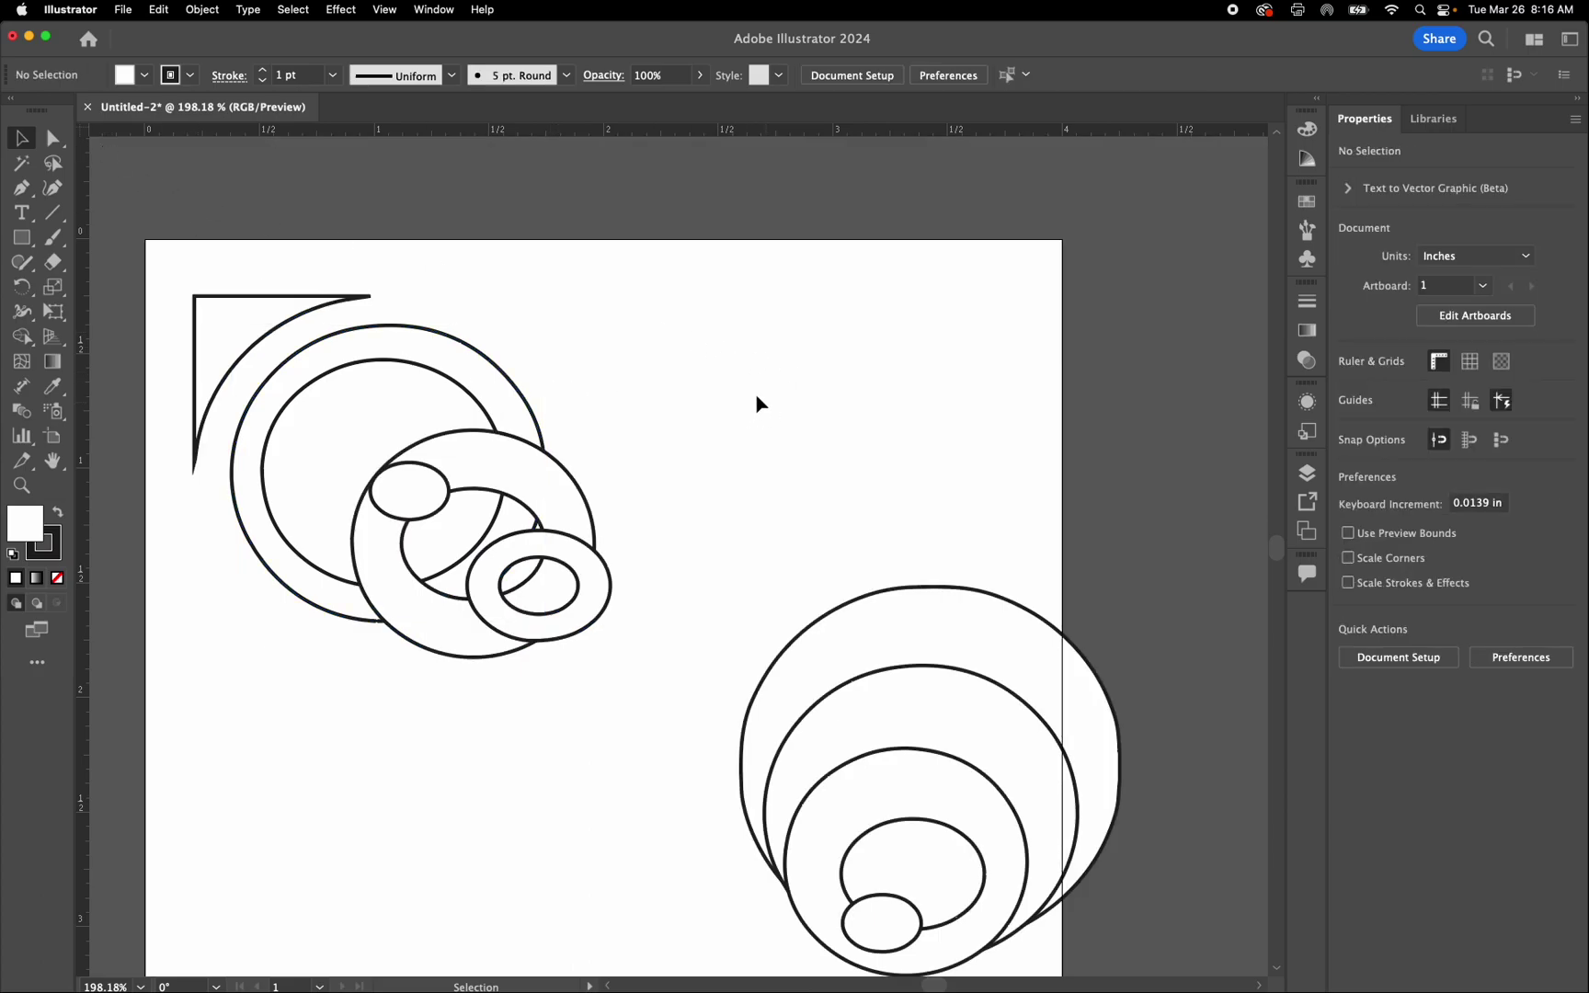
- Select all the traced circle artwork on and around the artboard and delete it
scroll(974, 399, down, 5)
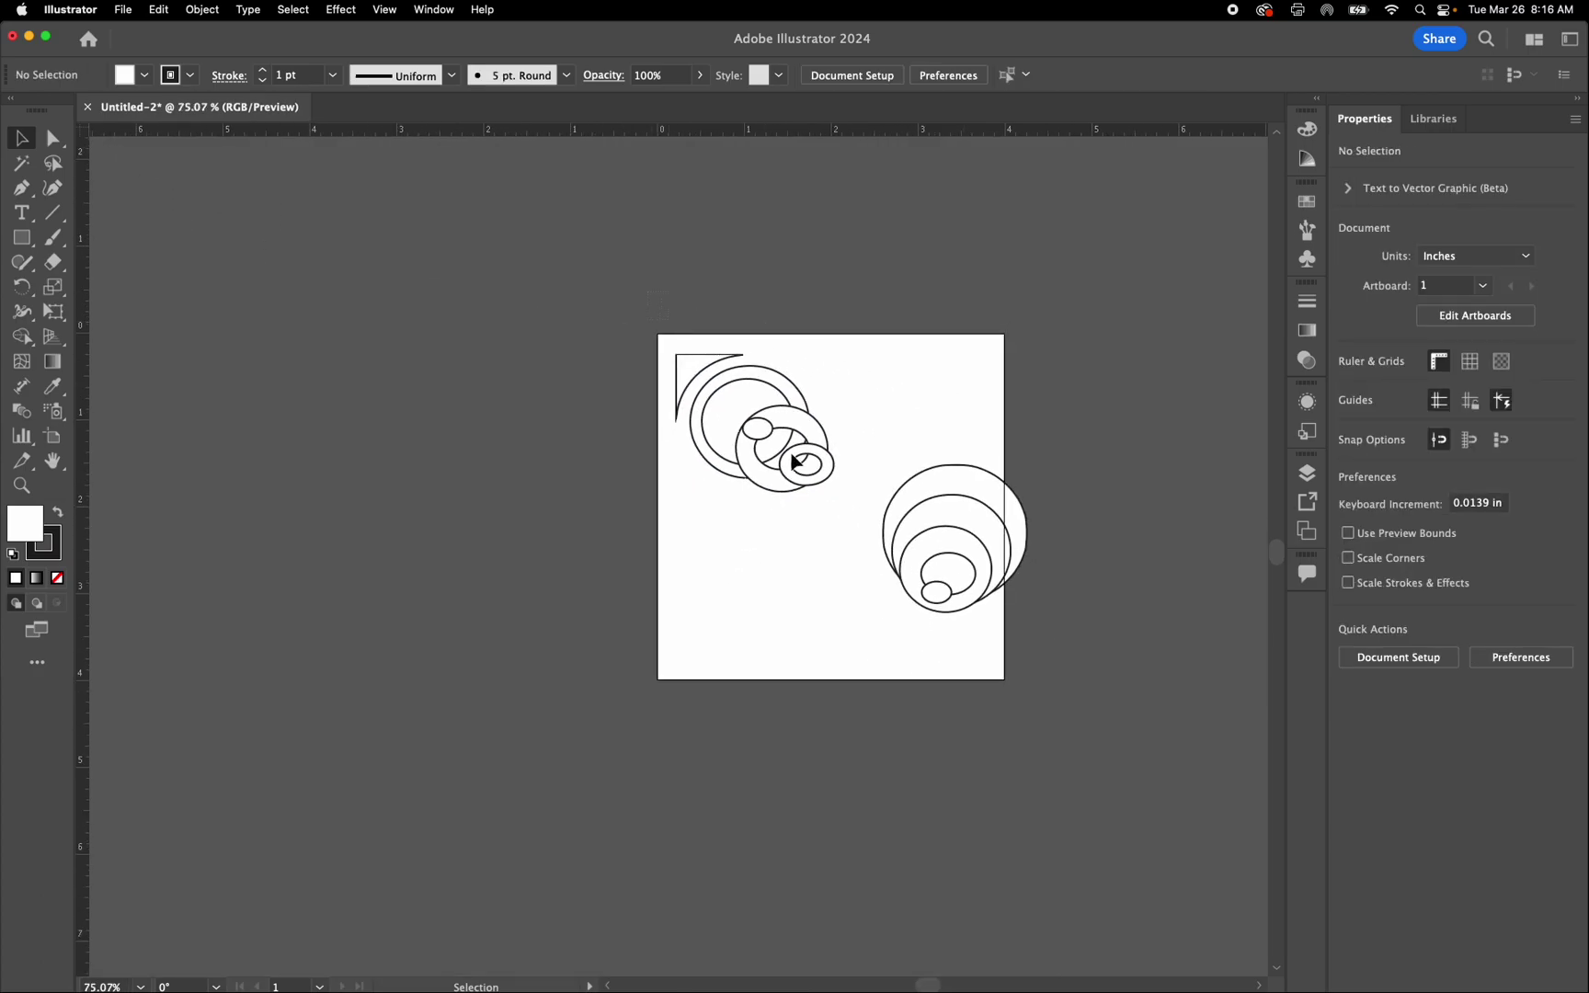
drag(648, 299, 1033, 625)
key(Delete)
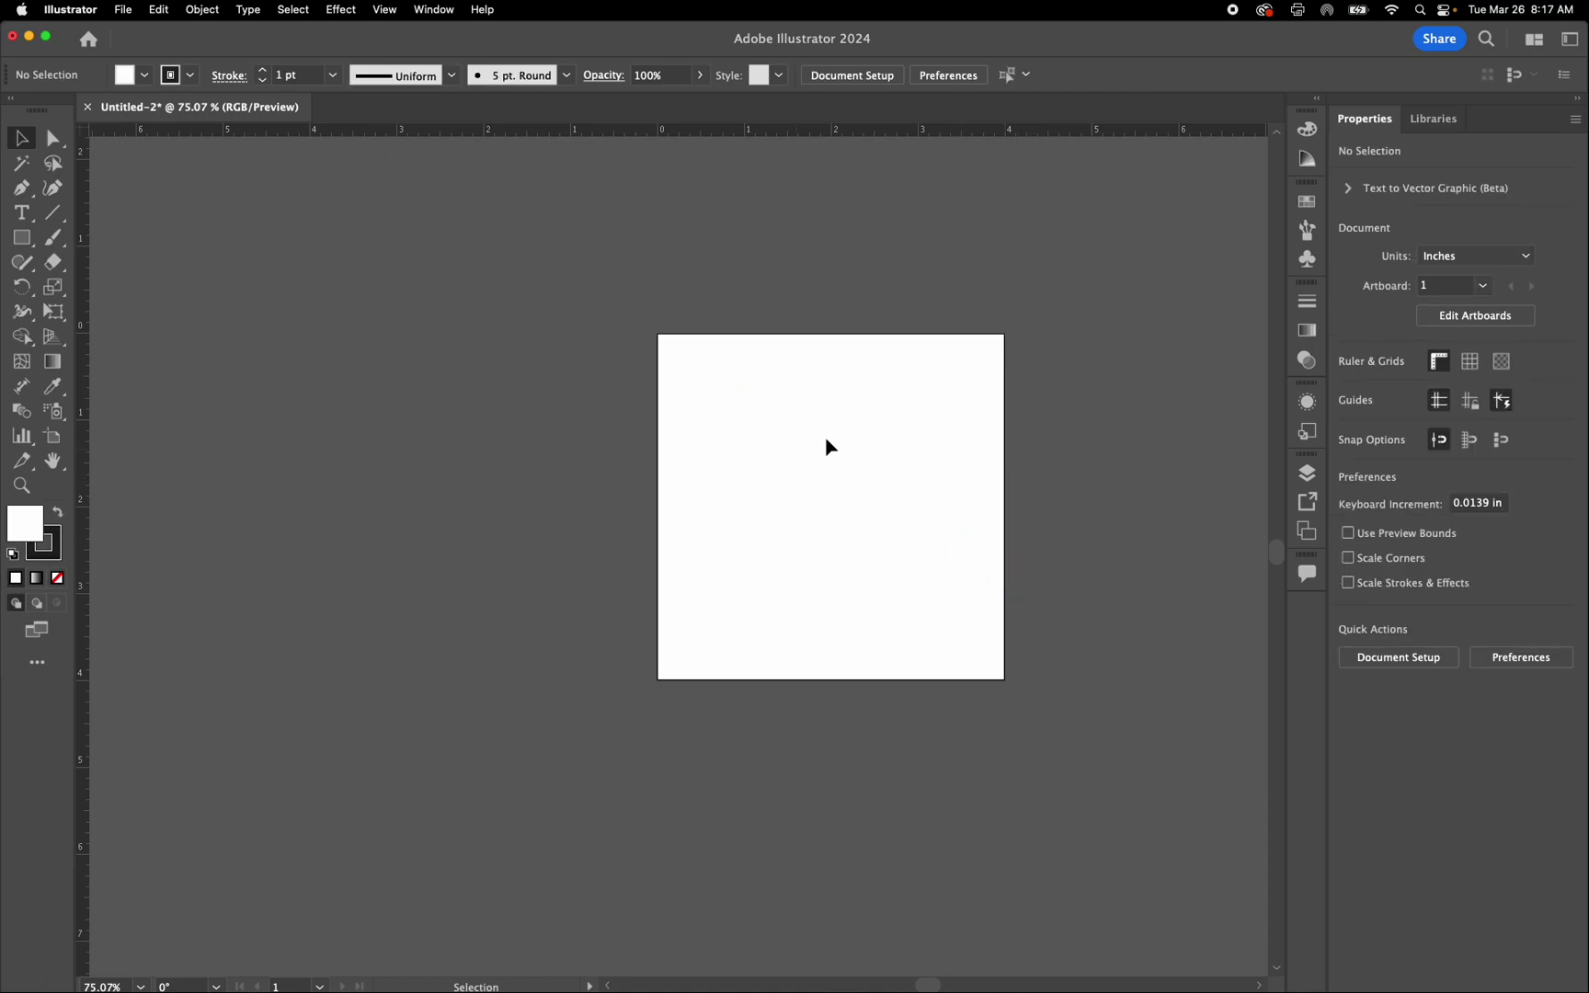
scroll(699, 441, right, 5)
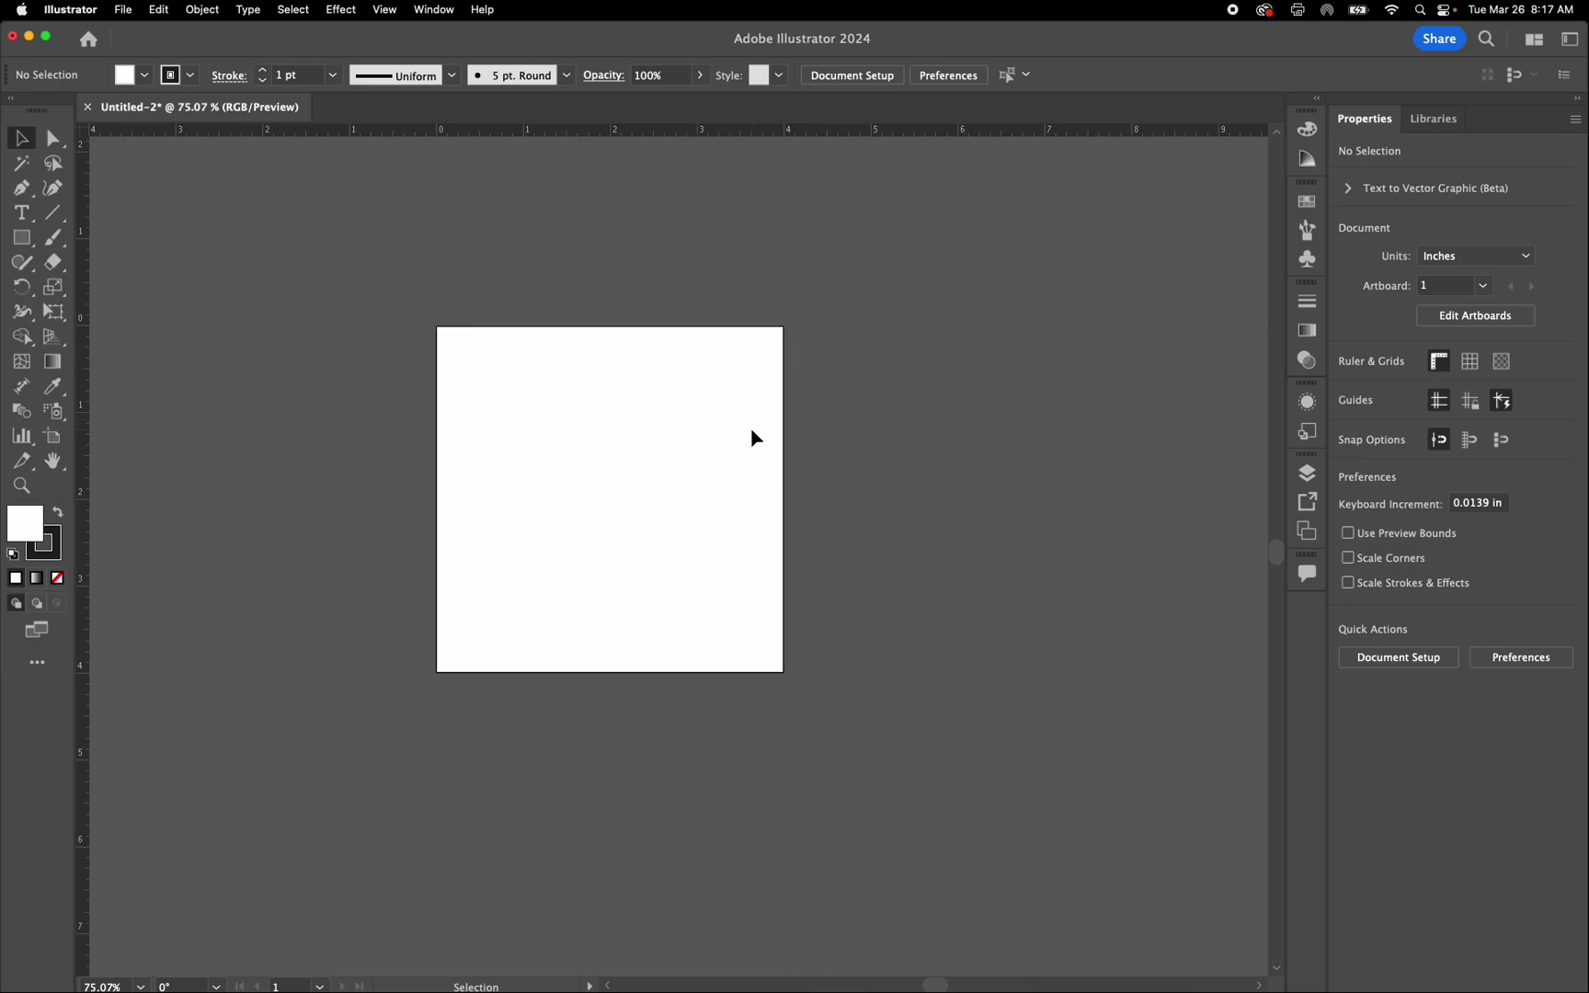
- Switch to Finder, preview jimmy.jpg on the Desktop, and place it in the empty Illustrator document
key(super+Tab)
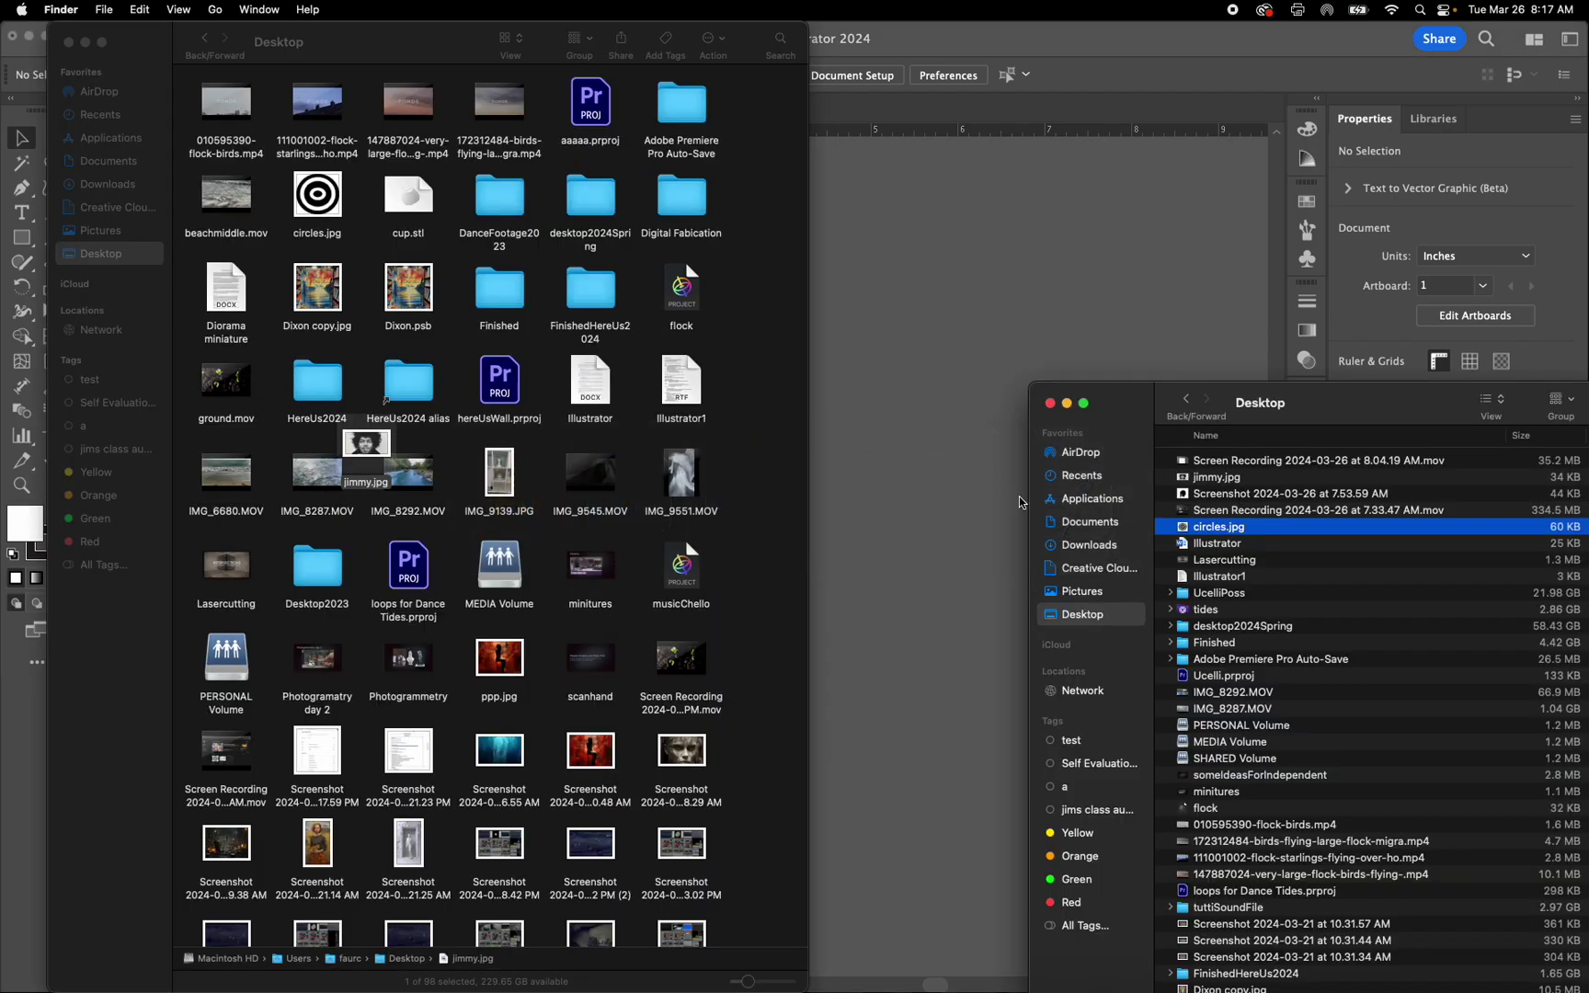
click(1237, 464)
click(1227, 480)
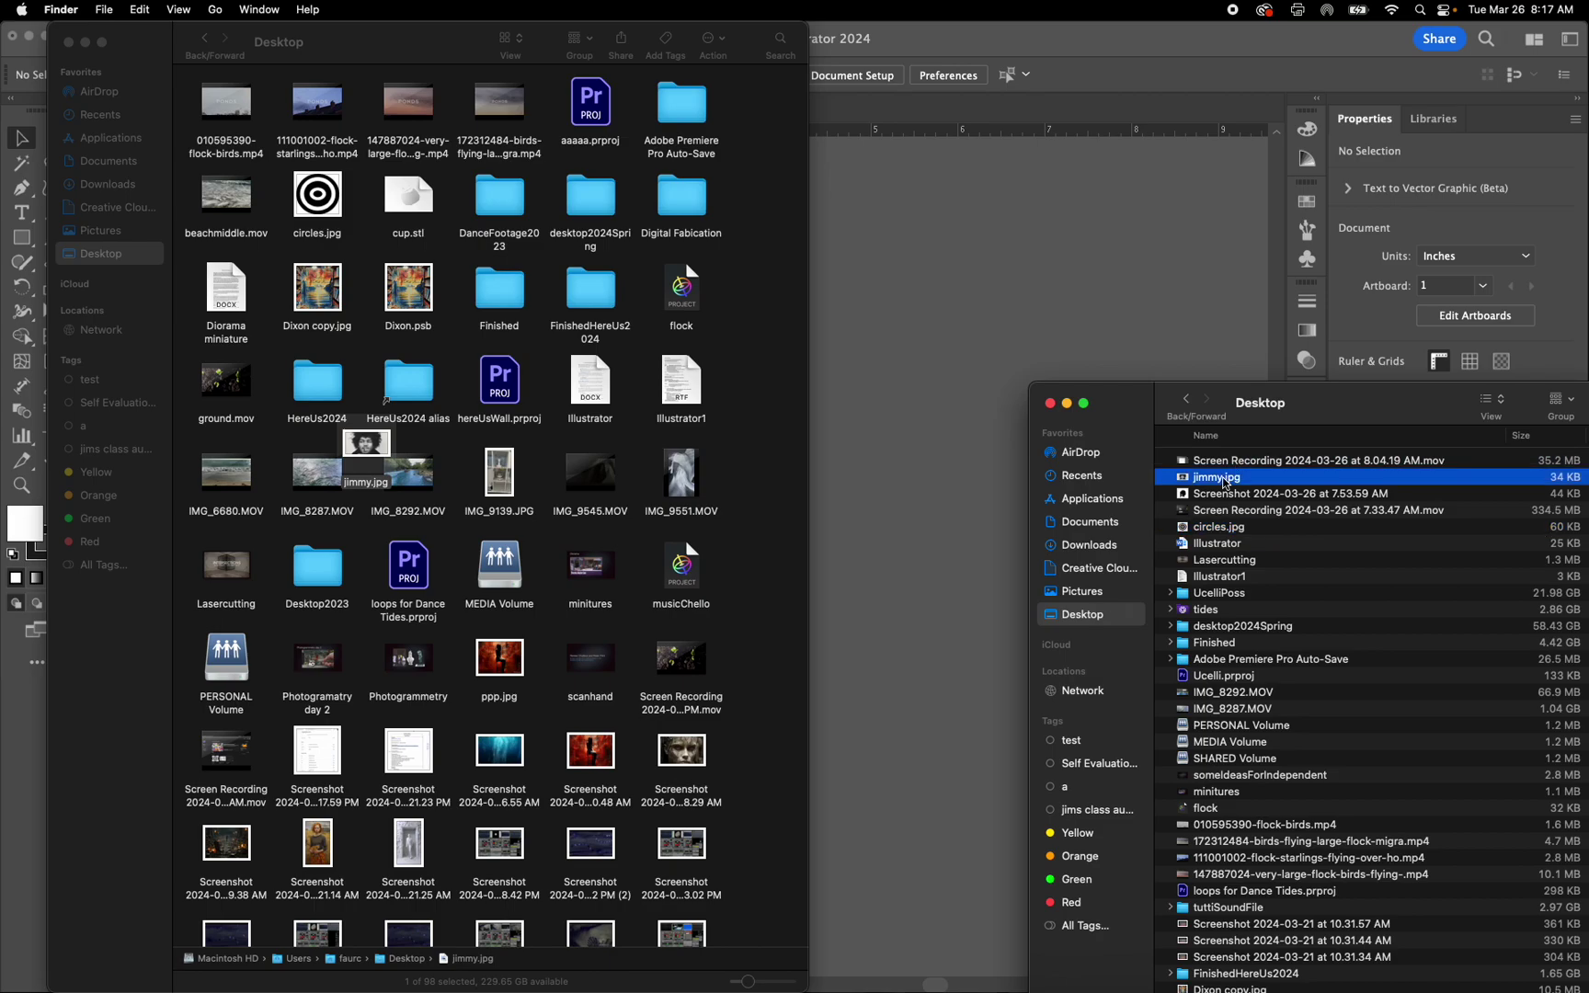
key(space)
key(space)
key(space)
drag(1226, 483, 685, 459)
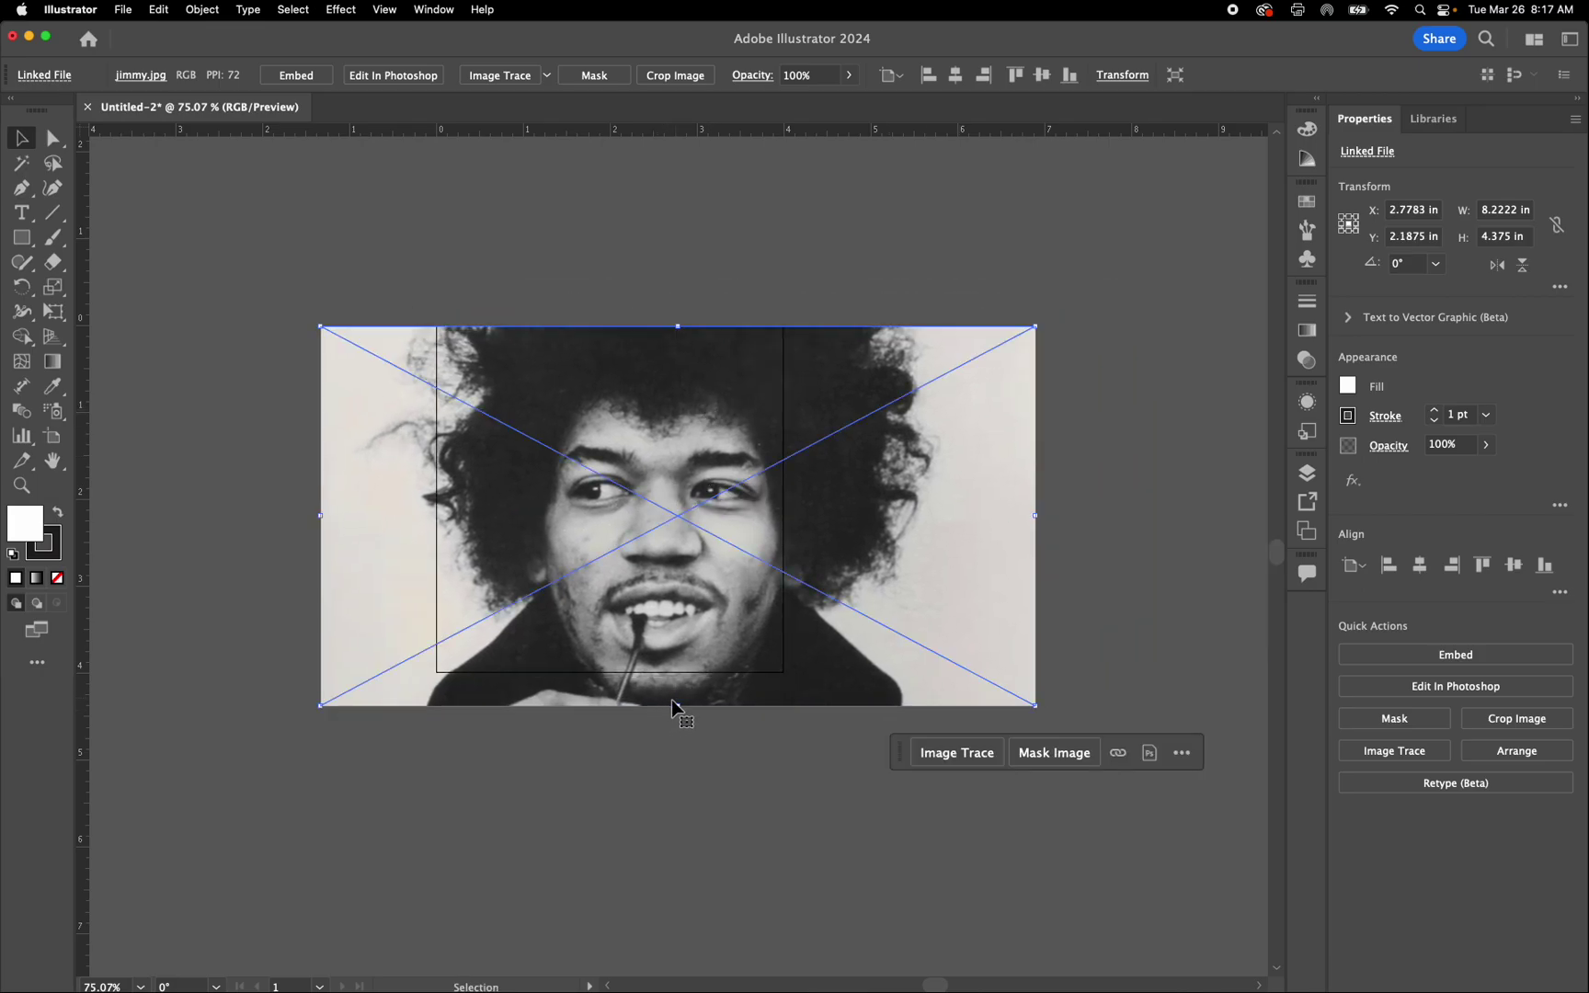
- Scale the placed portrait down to about 7.12 by 3.79 in and position it over the artboard
drag(680, 705, 691, 656)
scroll(728, 556, up, 5)
scroll(728, 556, down, 2)
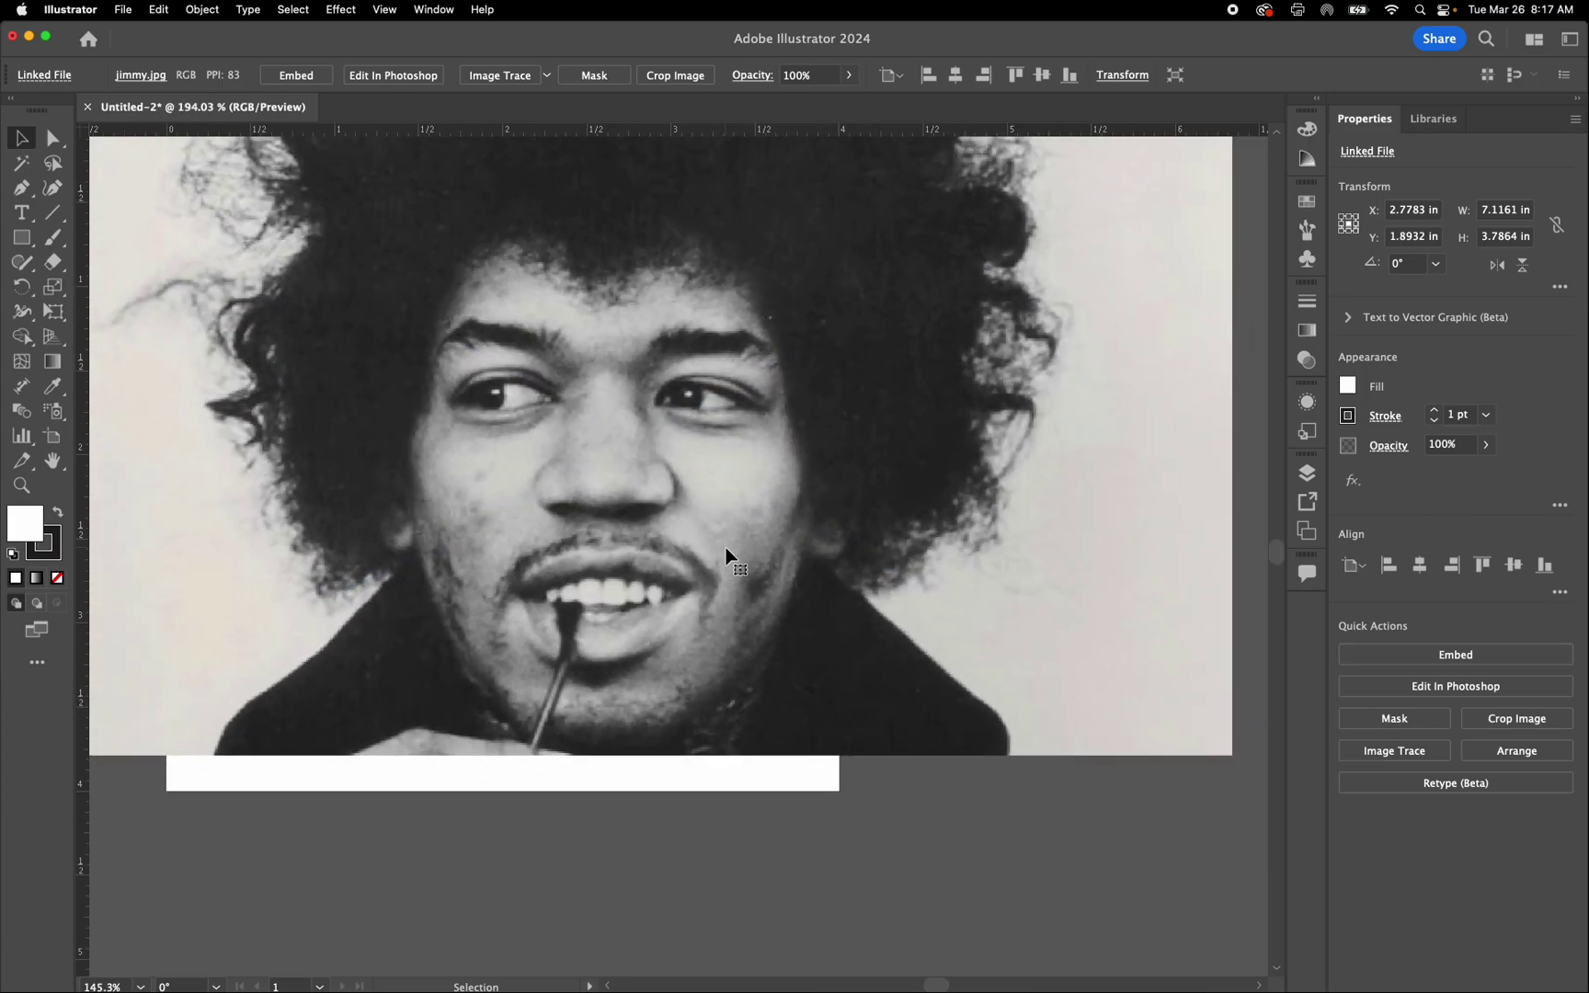
scroll(728, 556, down, 2)
mouse_move(708, 528)
mouse_down()
mouse_move(725, 541)
mouse_move(706, 533)
mouse_up()
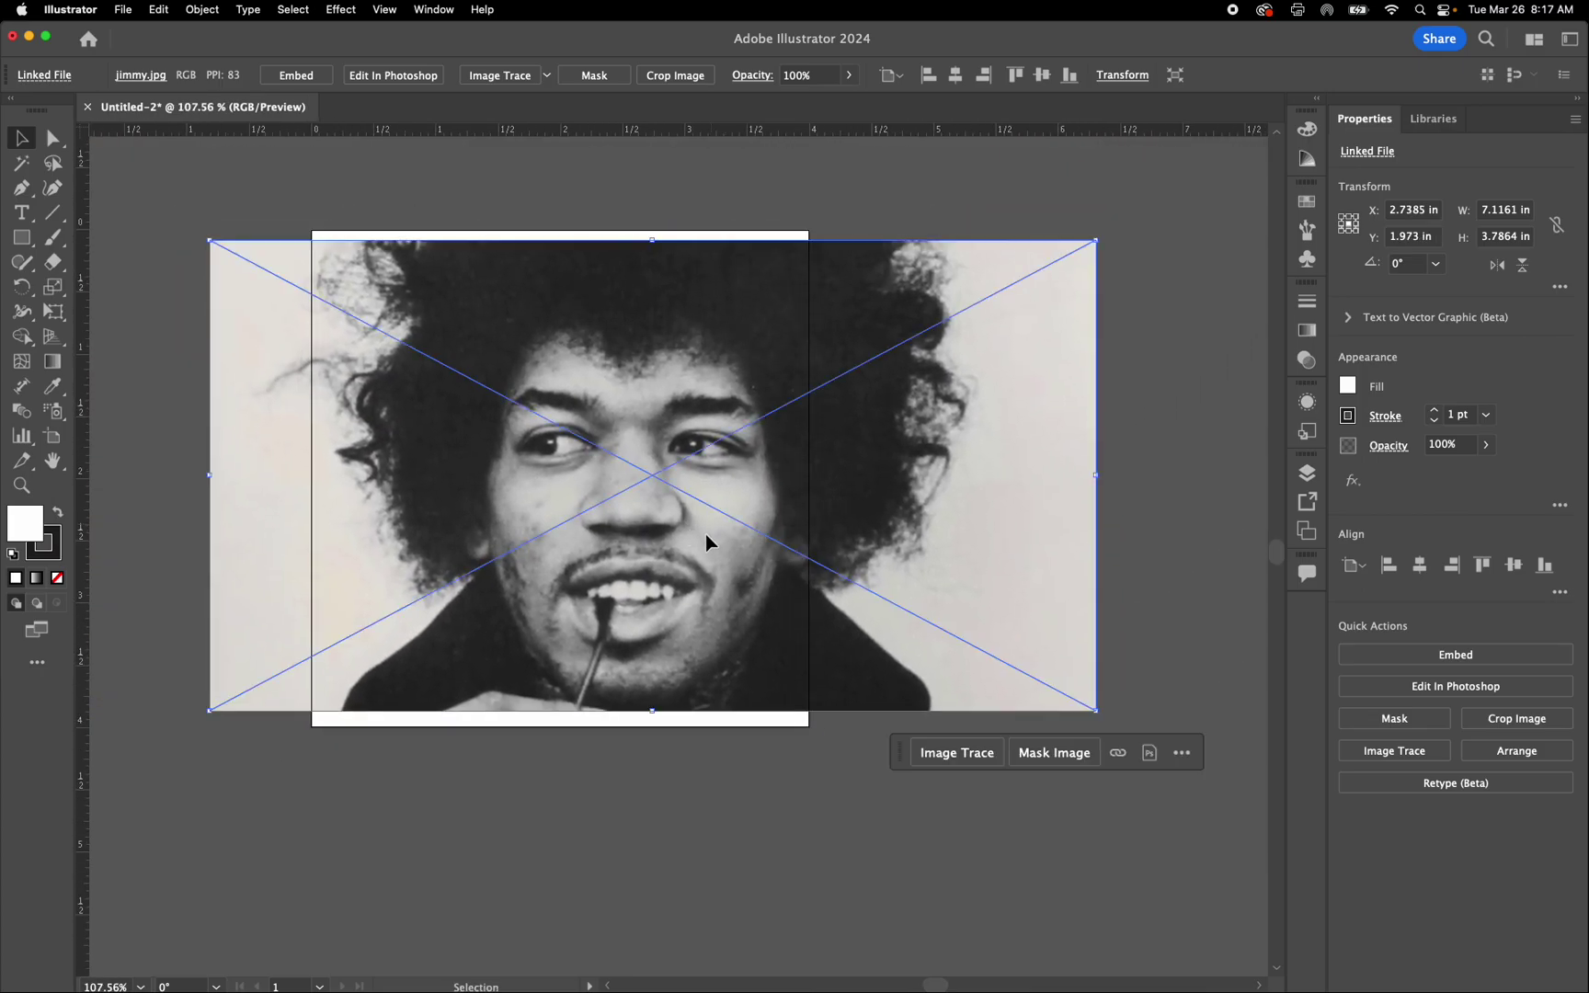
- Trace the portrait with the default preset and bring up the detailed Image Trace settings beside the face
click(502, 76)
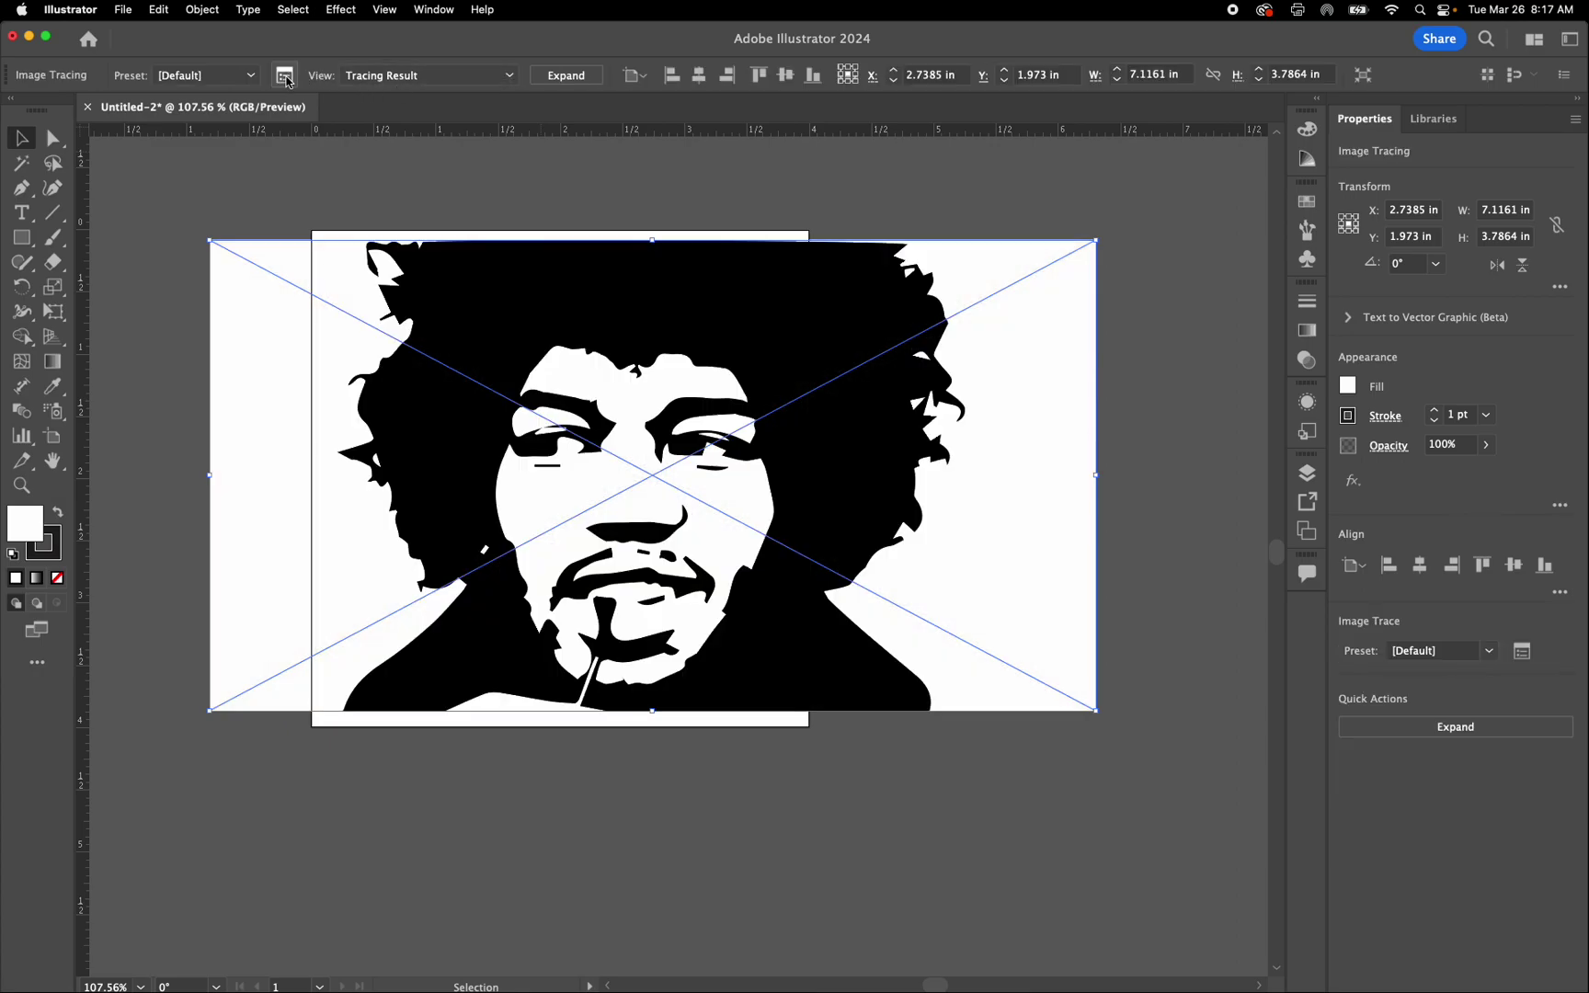
click(283, 76)
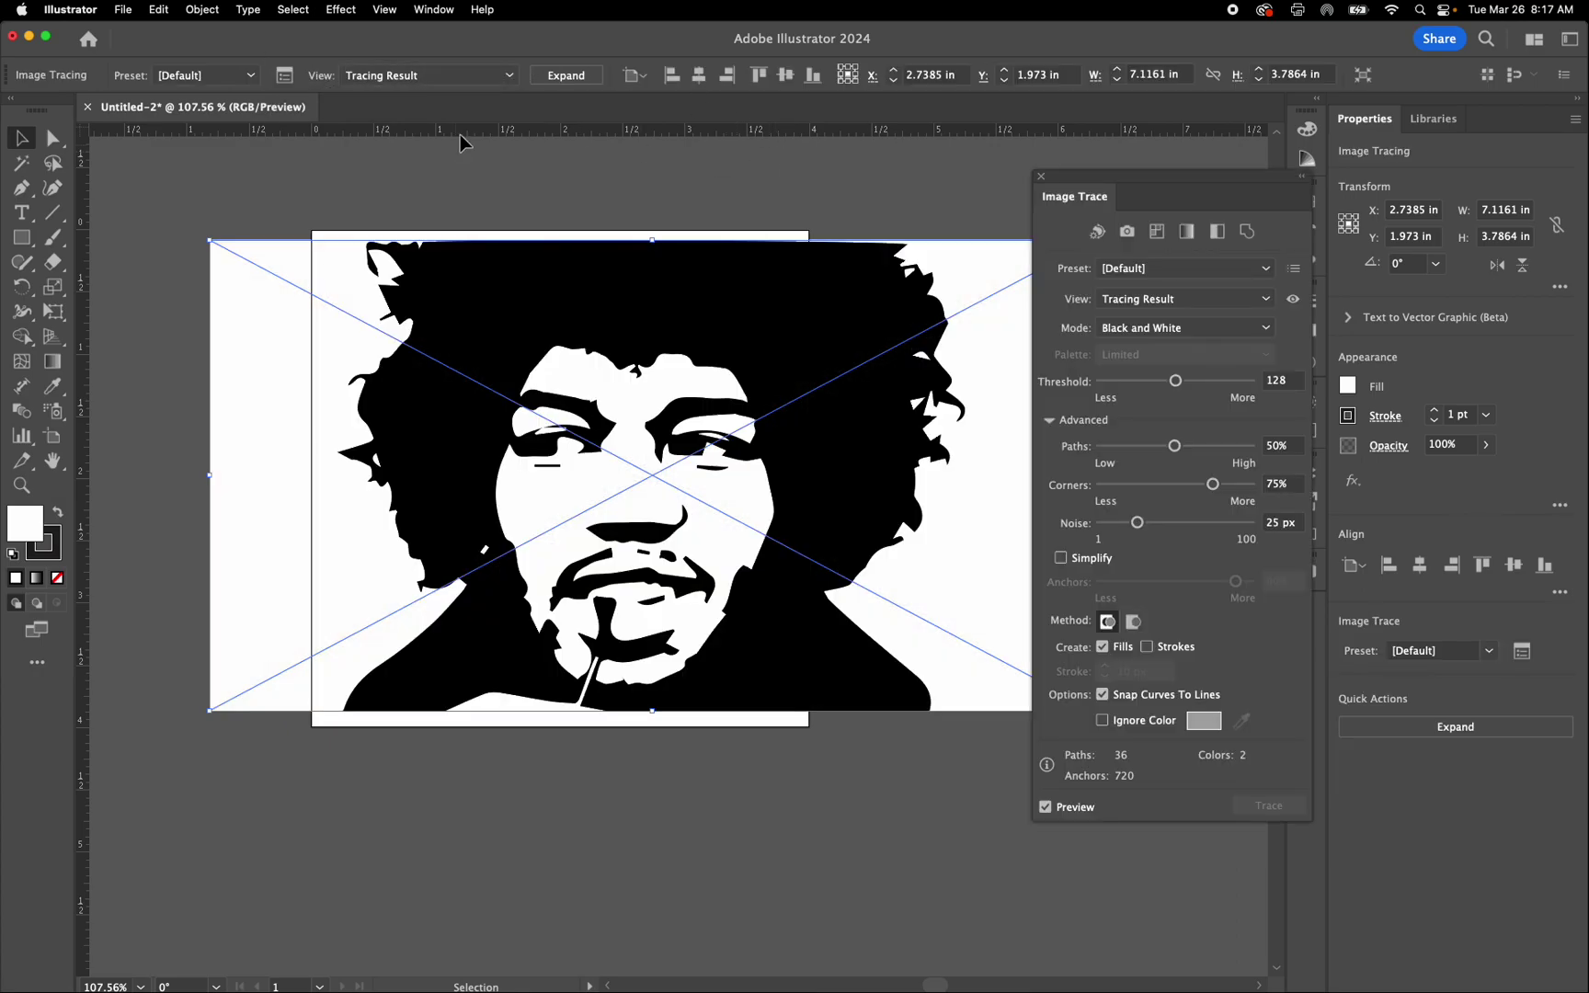
drag(1120, 184, 1034, 213)
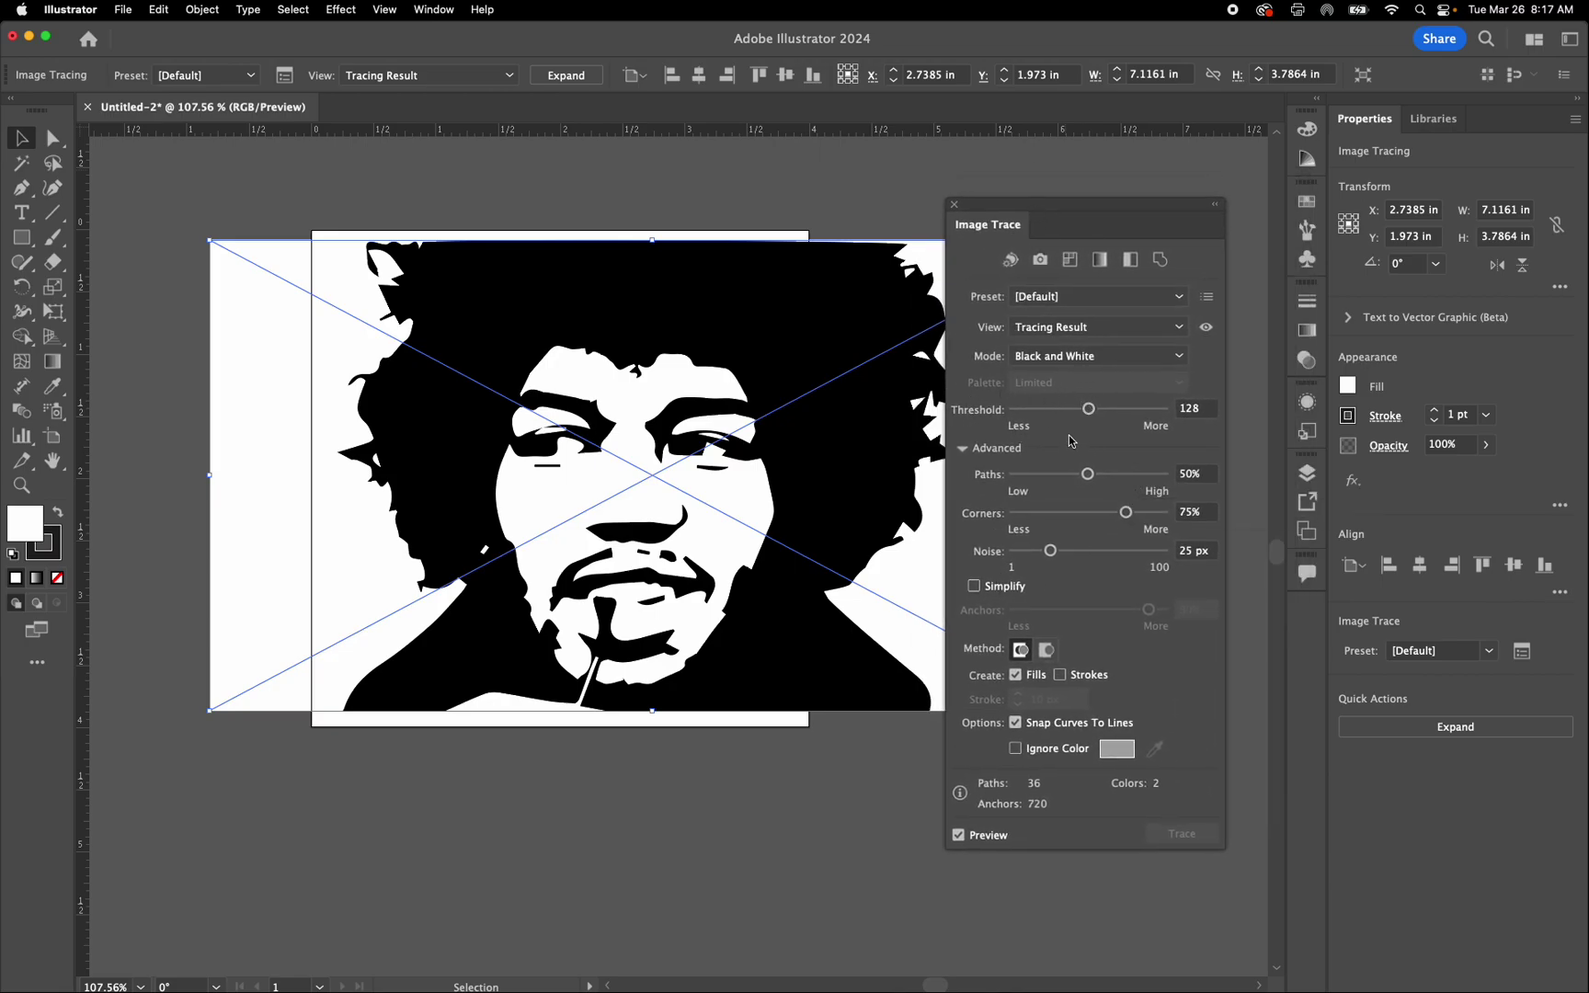
click(1091, 361)
click(1091, 361)
click(1072, 362)
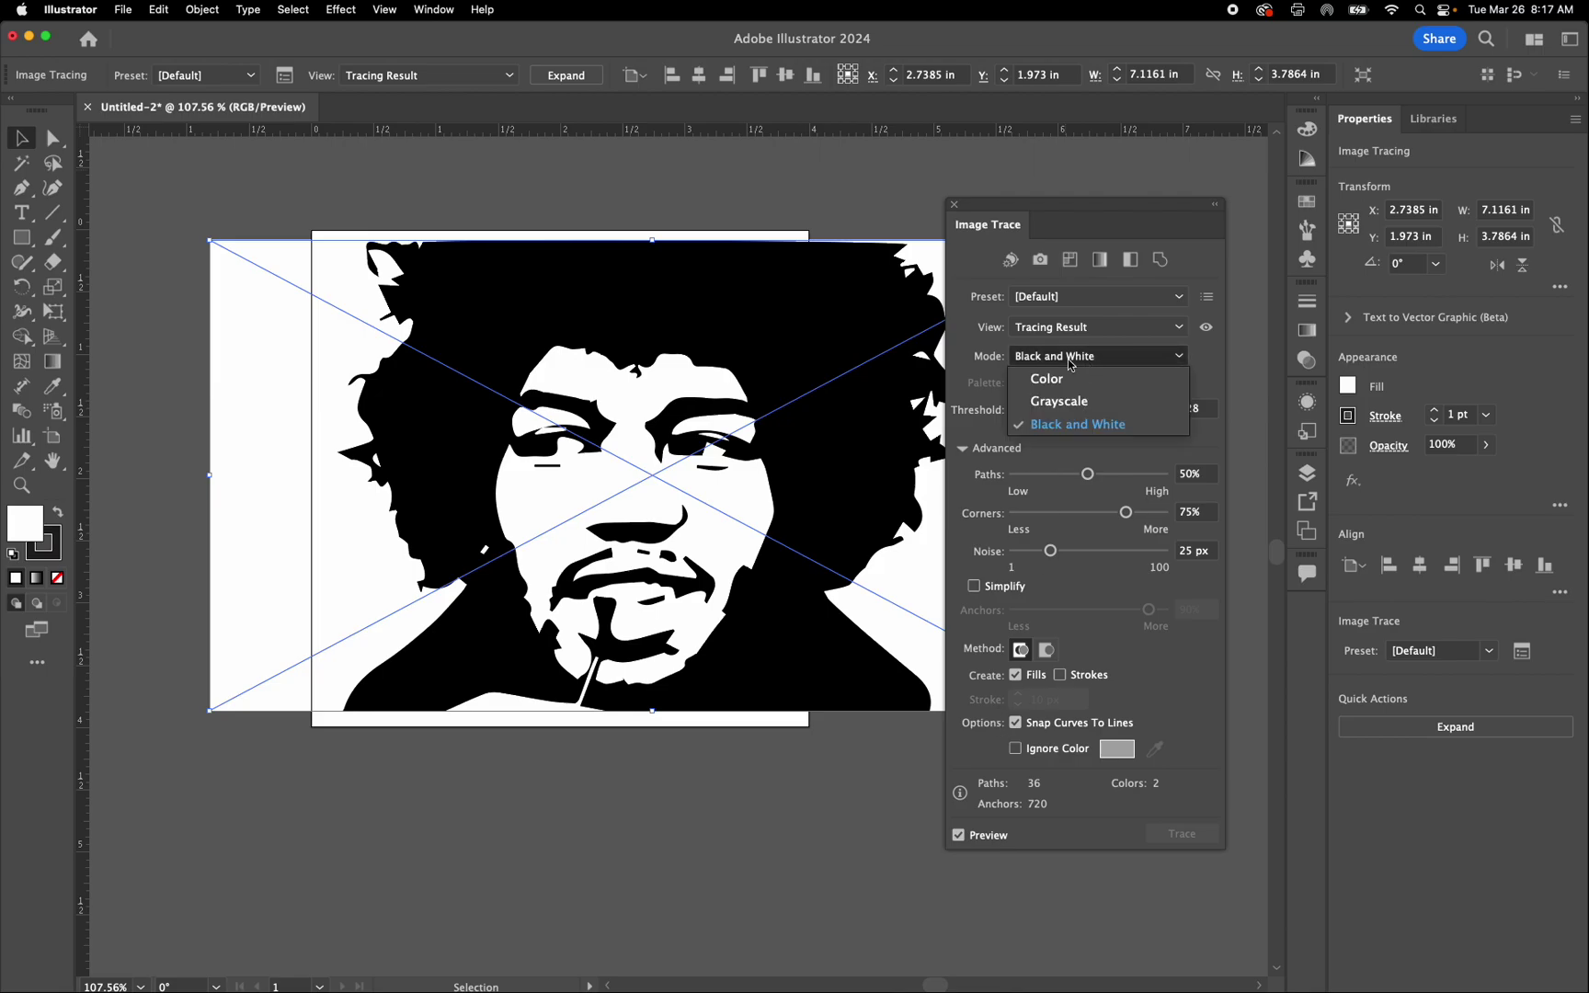
click(1122, 362)
- View the portrait's source image for comparison, and set the trace view to Tracing Result with Outlines
click(1118, 327)
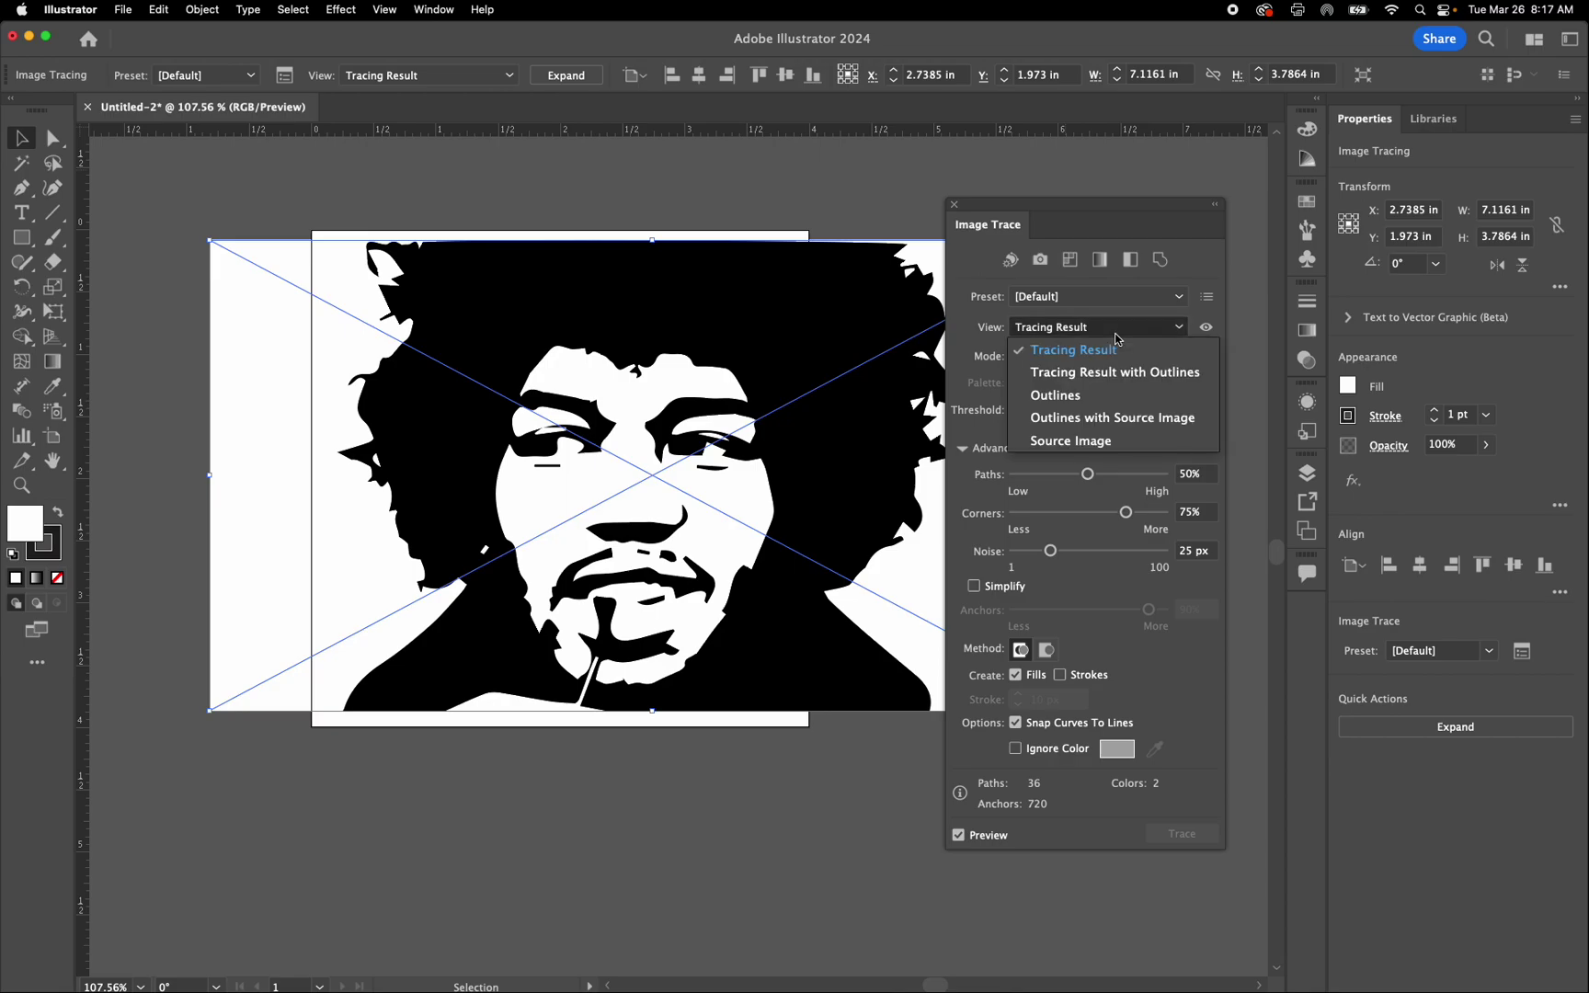
click(1117, 443)
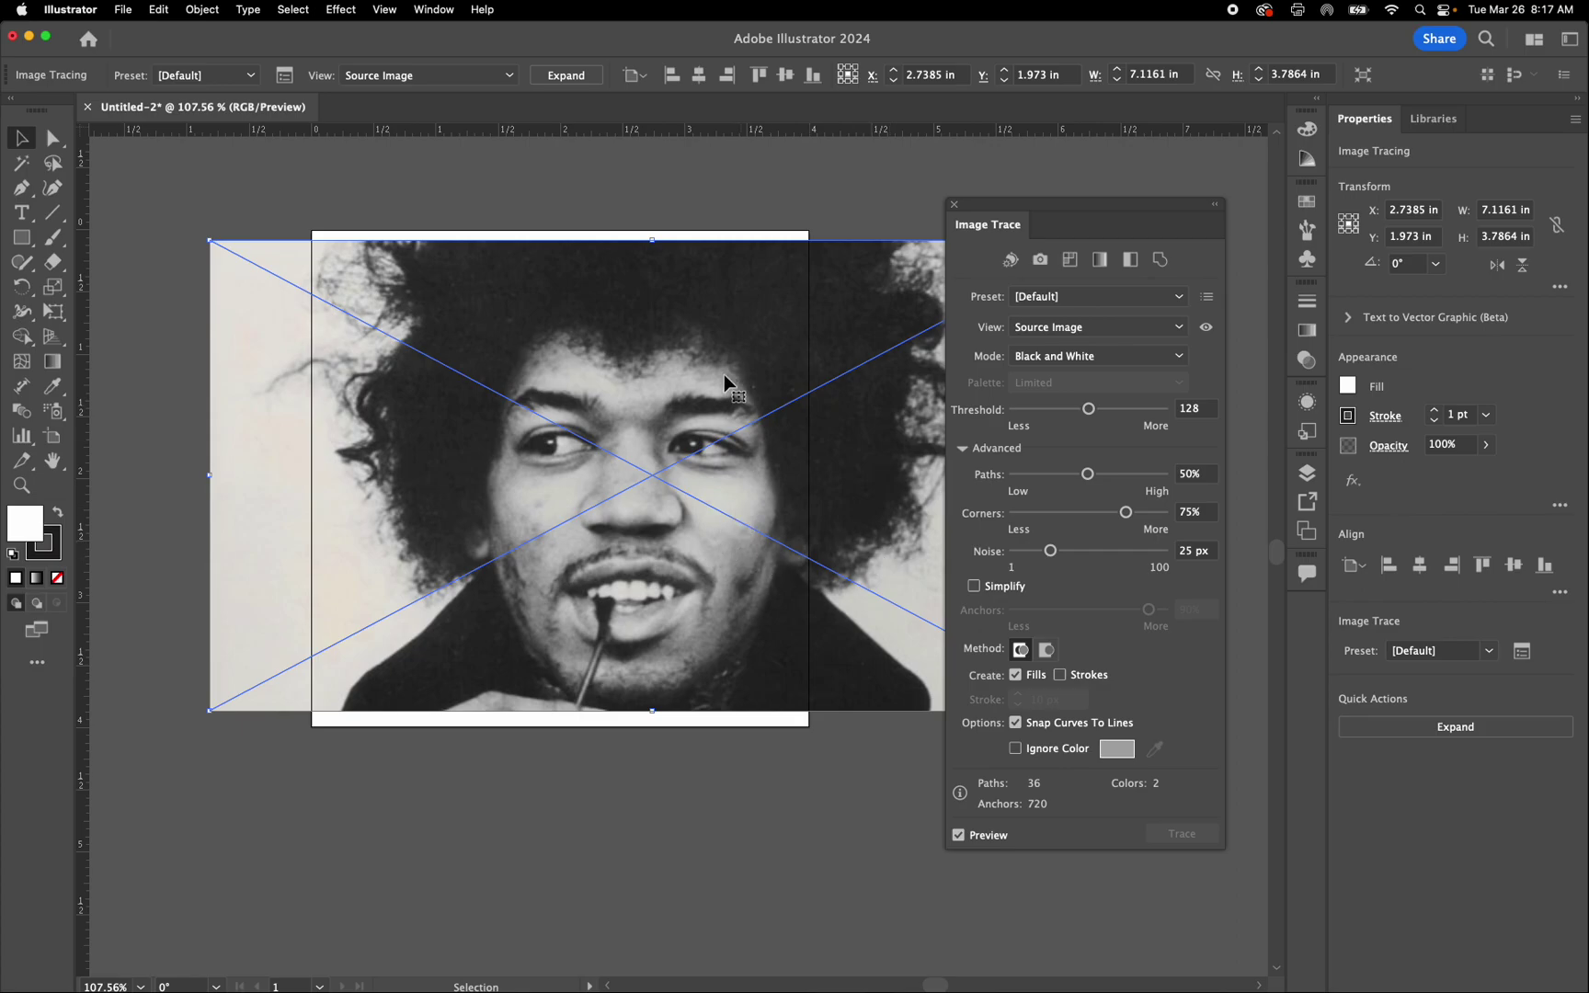
click(1079, 329)
click(1080, 375)
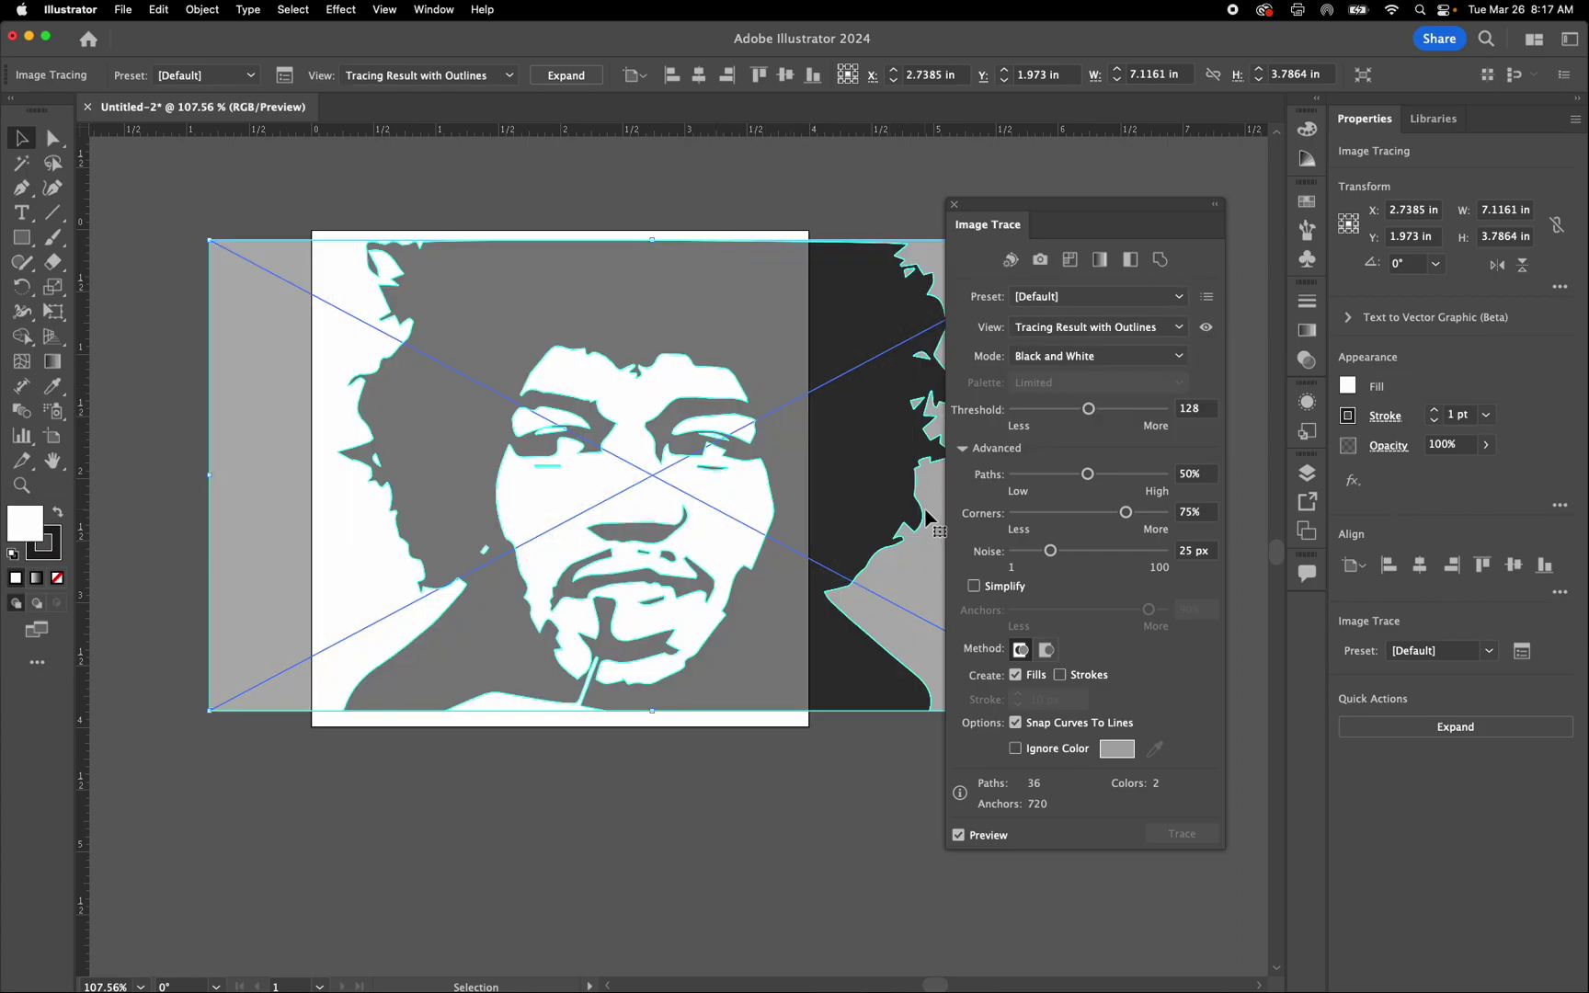
- Try higher and lower trace thresholds on the portrait and settle on a threshold of 114
drag(1094, 410, 1127, 410)
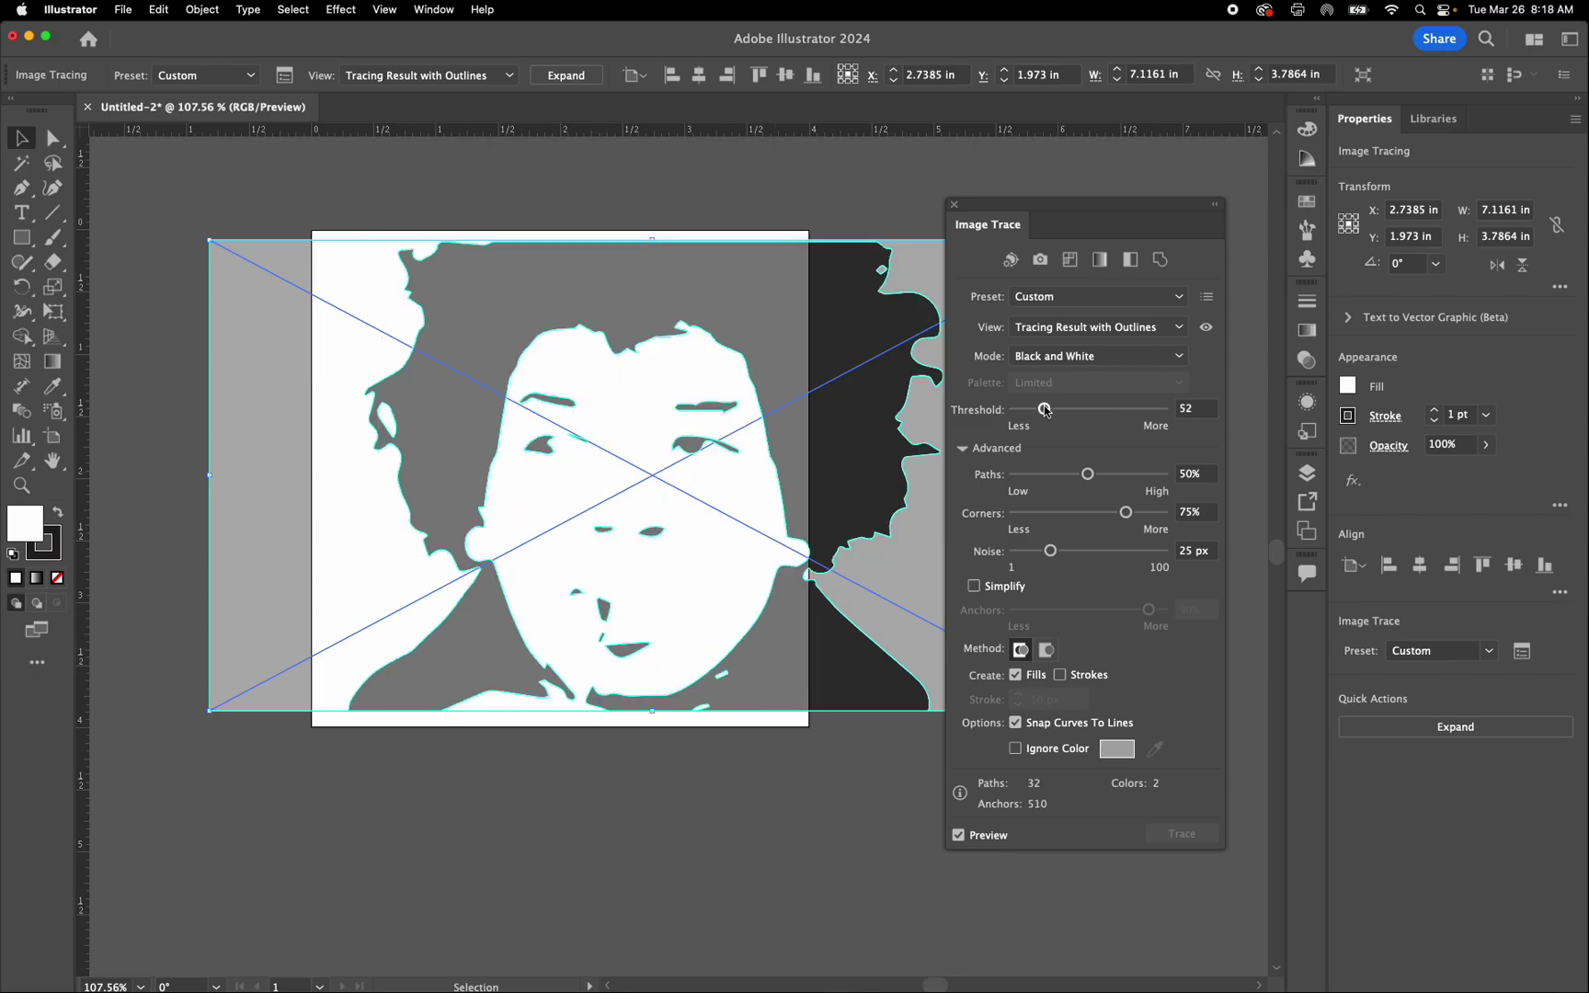
drag(1035, 411, 1045, 410)
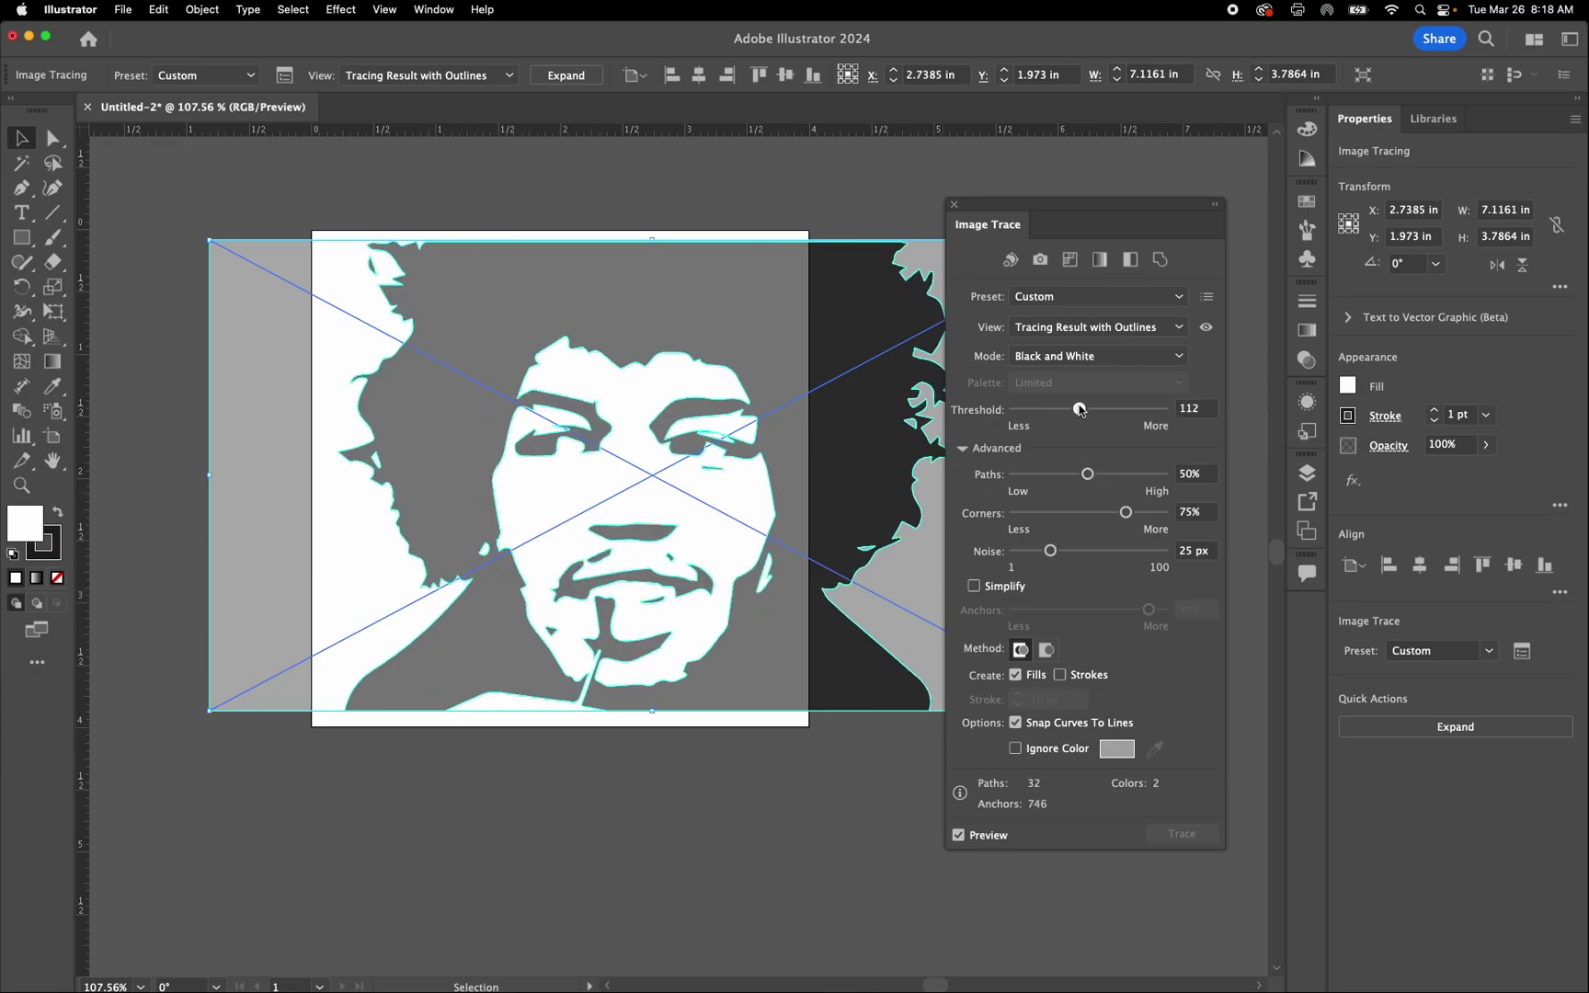
drag(1081, 409, 1083, 411)
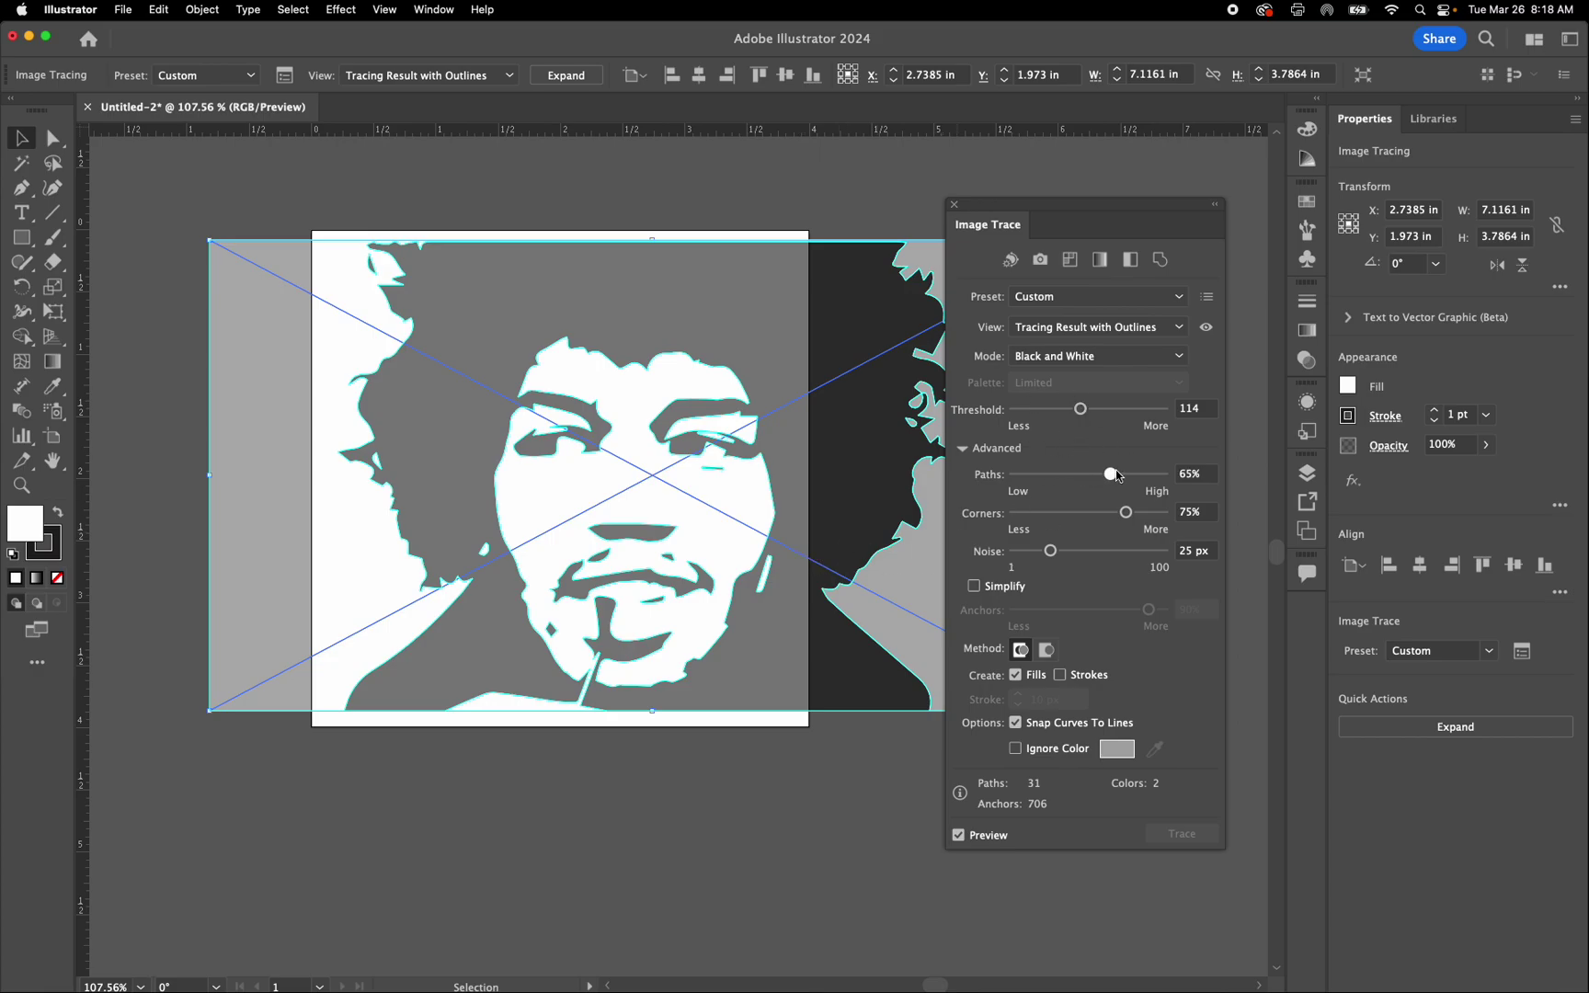
- Raise the trace's path fidelity to 100% and inspect the outlines around the face up close
drag(1112, 475, 1168, 475)
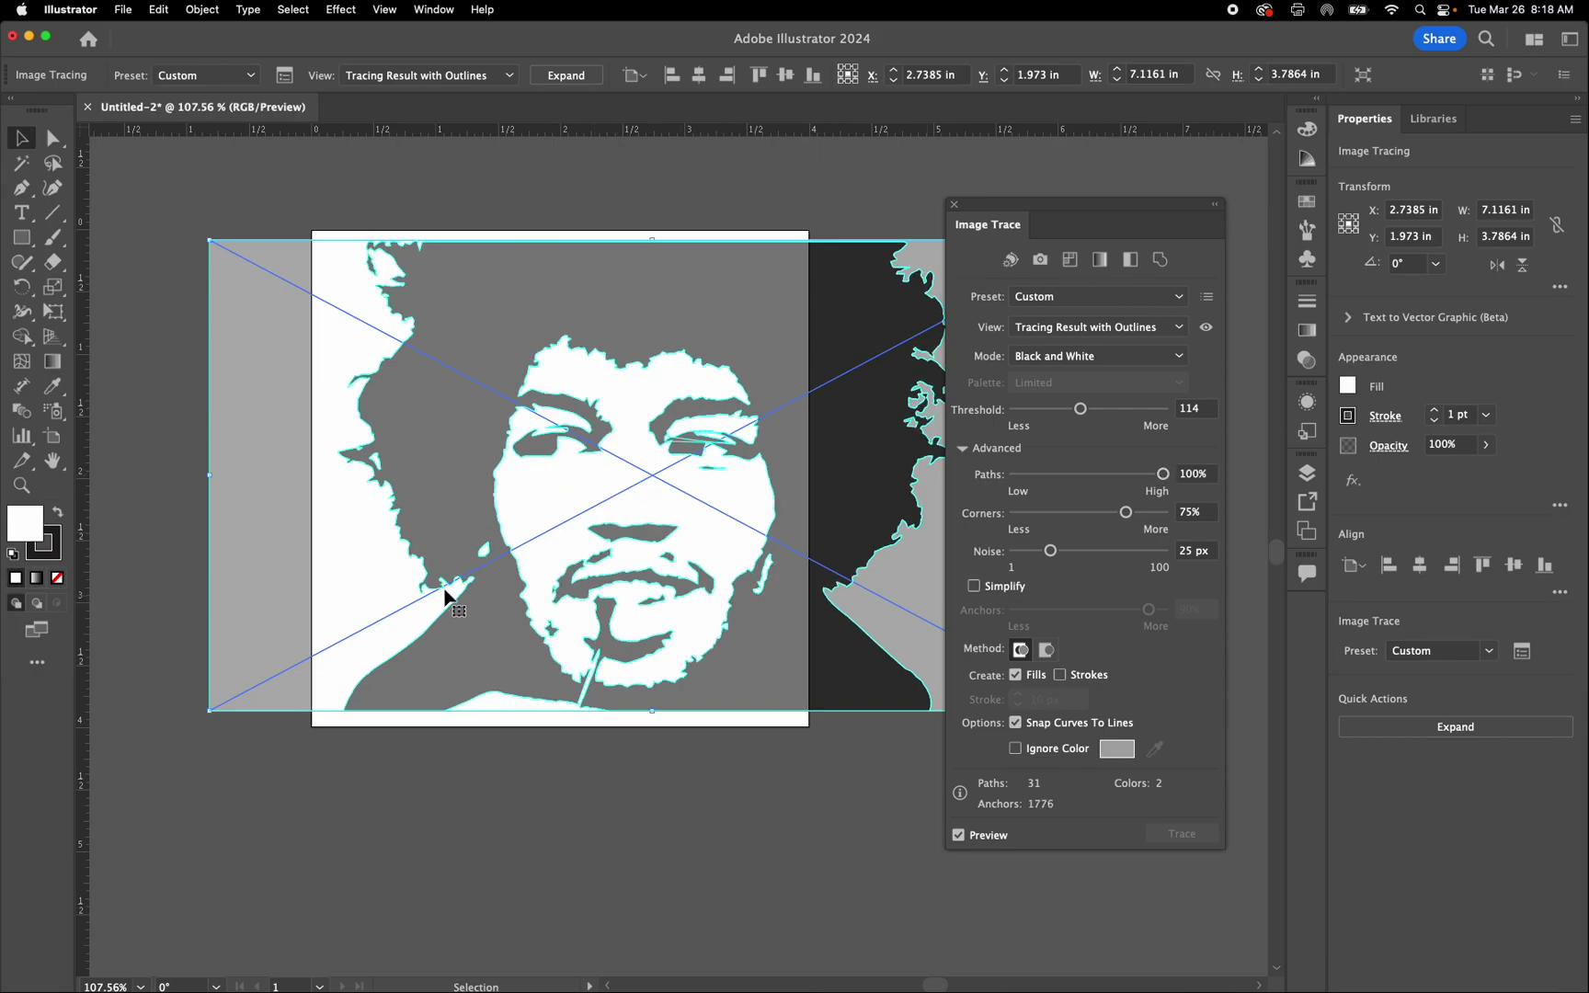
scroll(451, 568, up, 5)
scroll(473, 629, right, 3)
scroll(473, 629, down, 1)
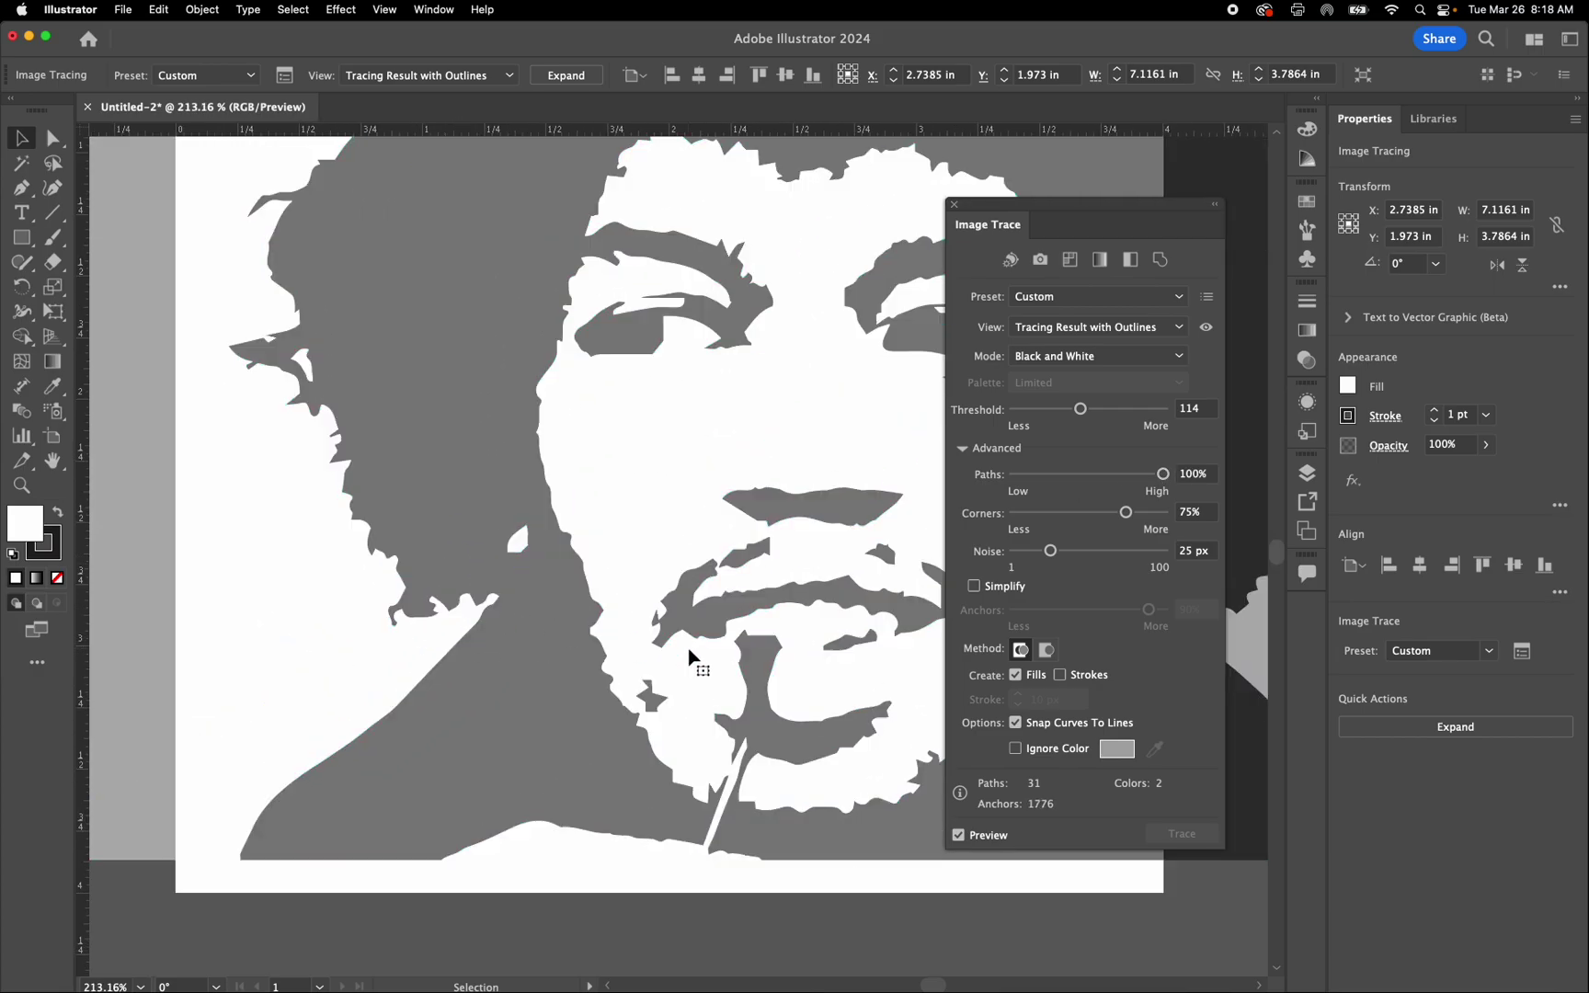
- Set the trace noise to 14 px and switch the tracing method to overlapping
drag(1063, 555, 1147, 555)
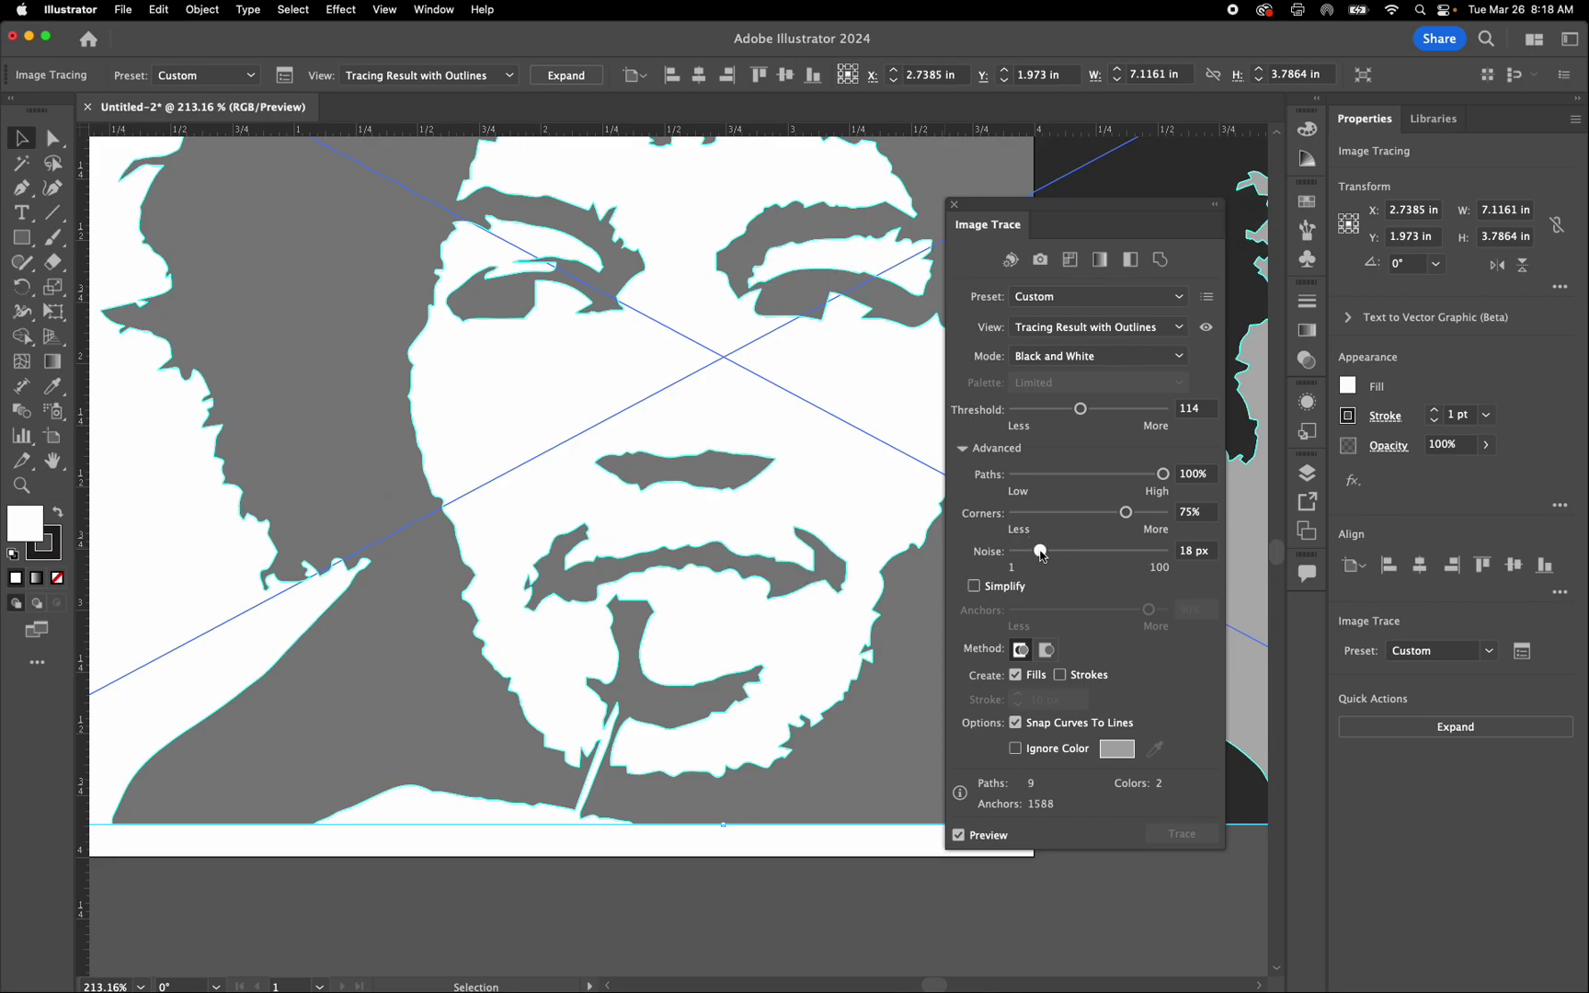
mouse_move(1042, 554)
mouse_down()
mouse_move(994, 556)
mouse_move(1034, 552)
mouse_up()
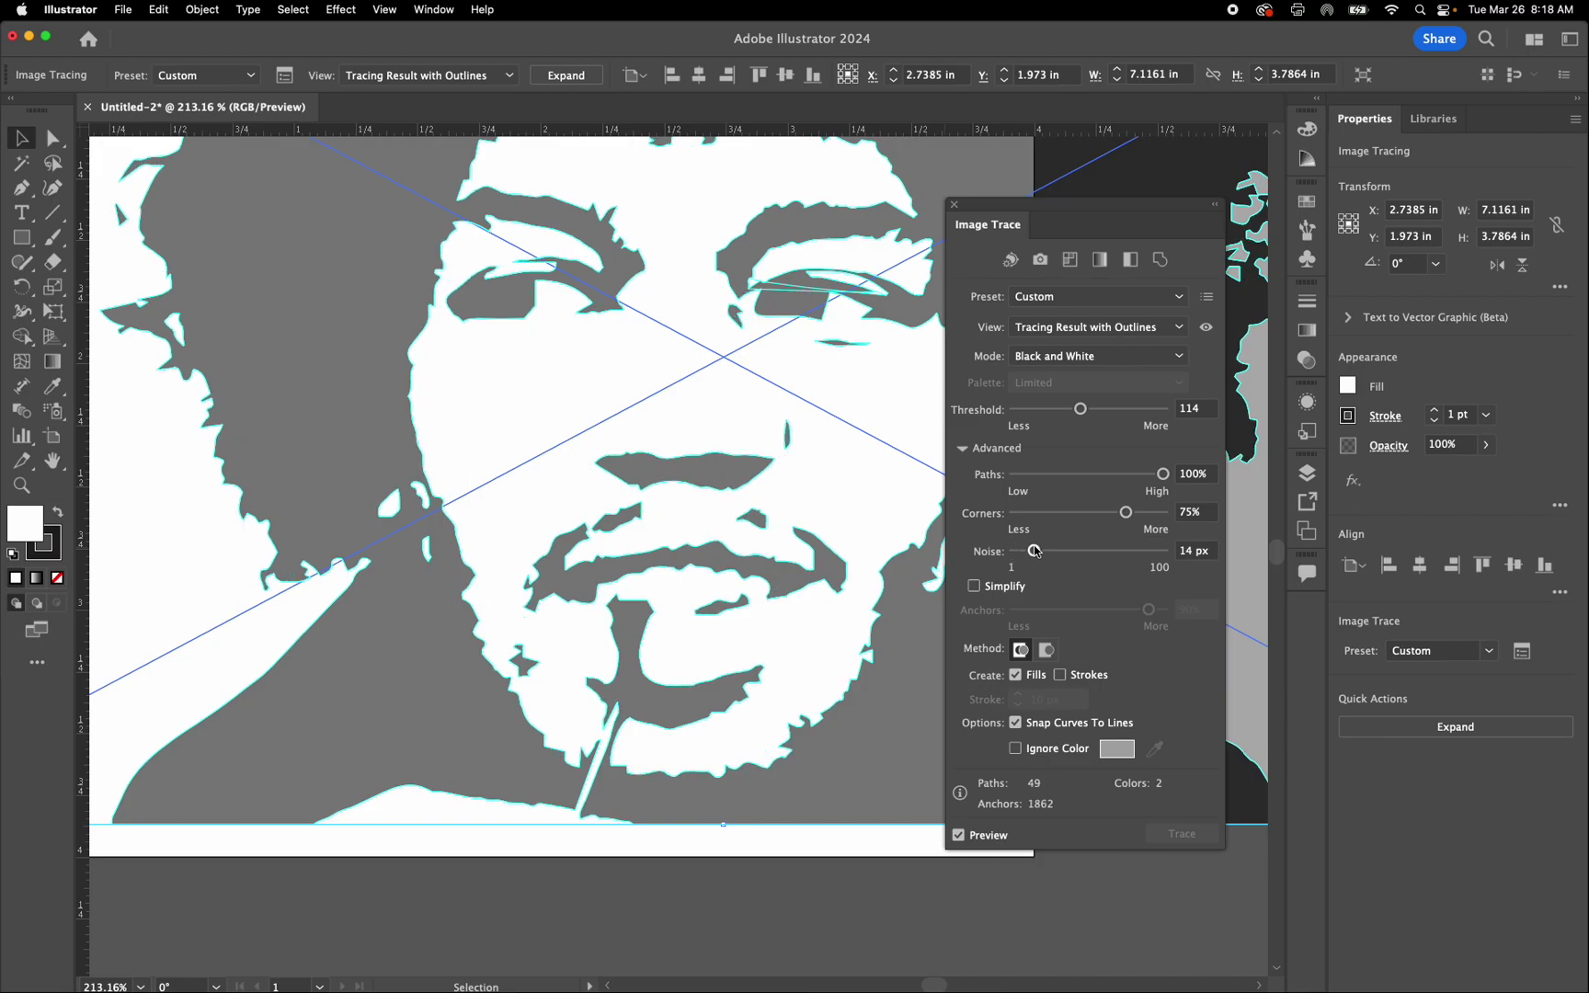
click(1048, 652)
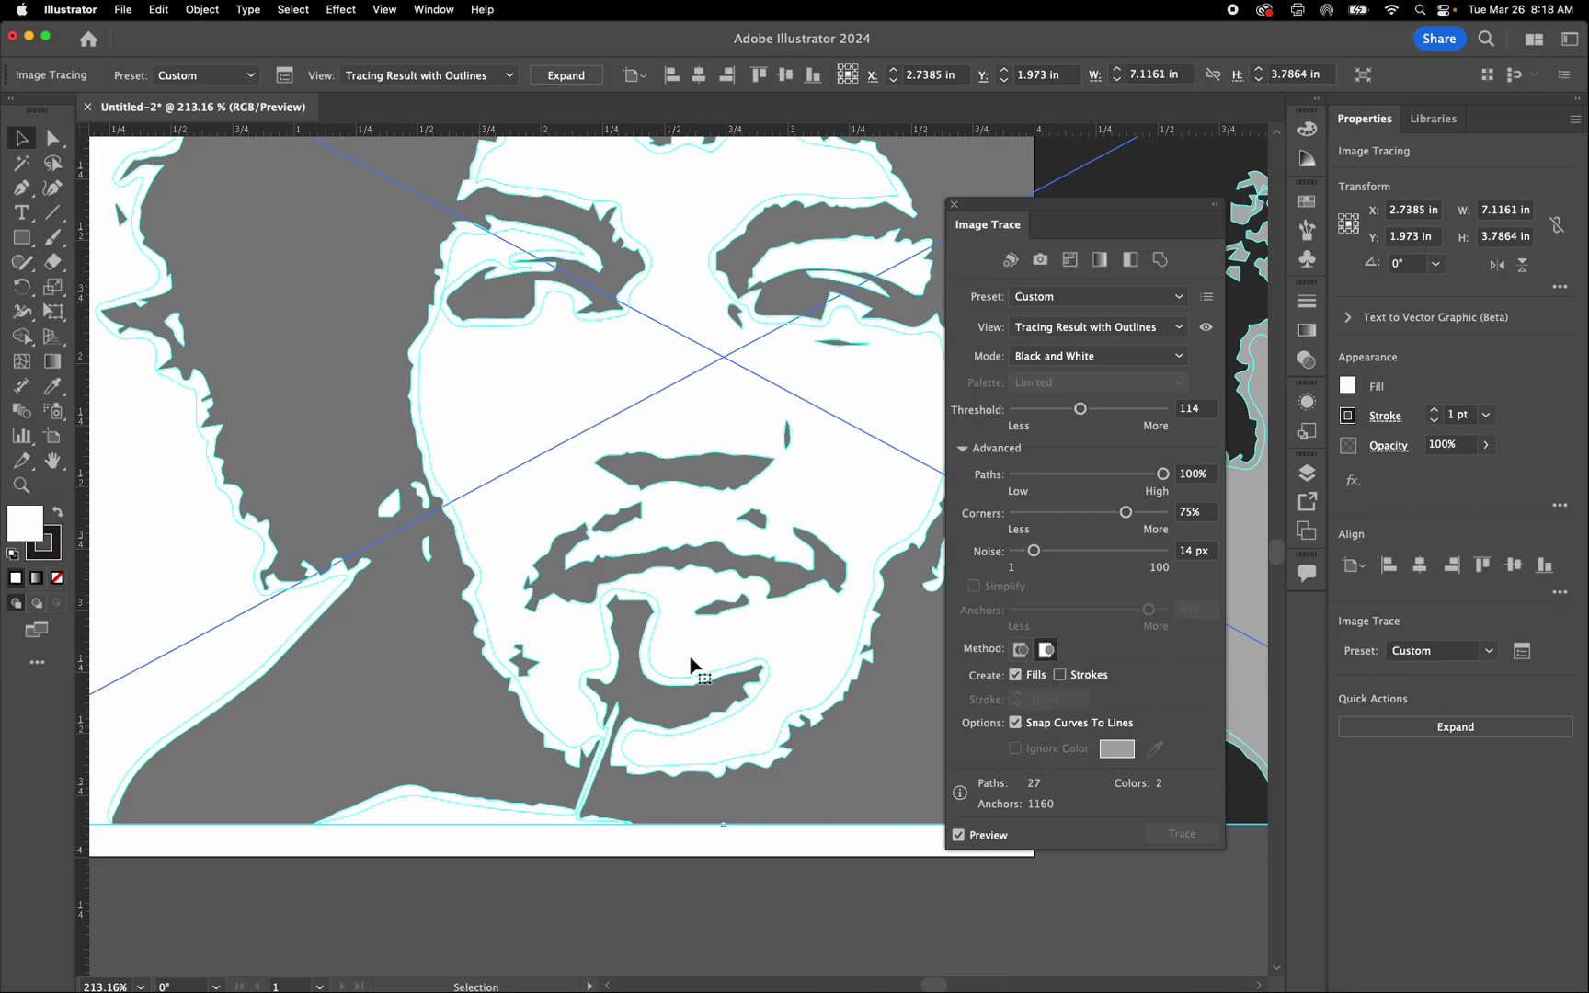
scroll(691, 664, down, 4)
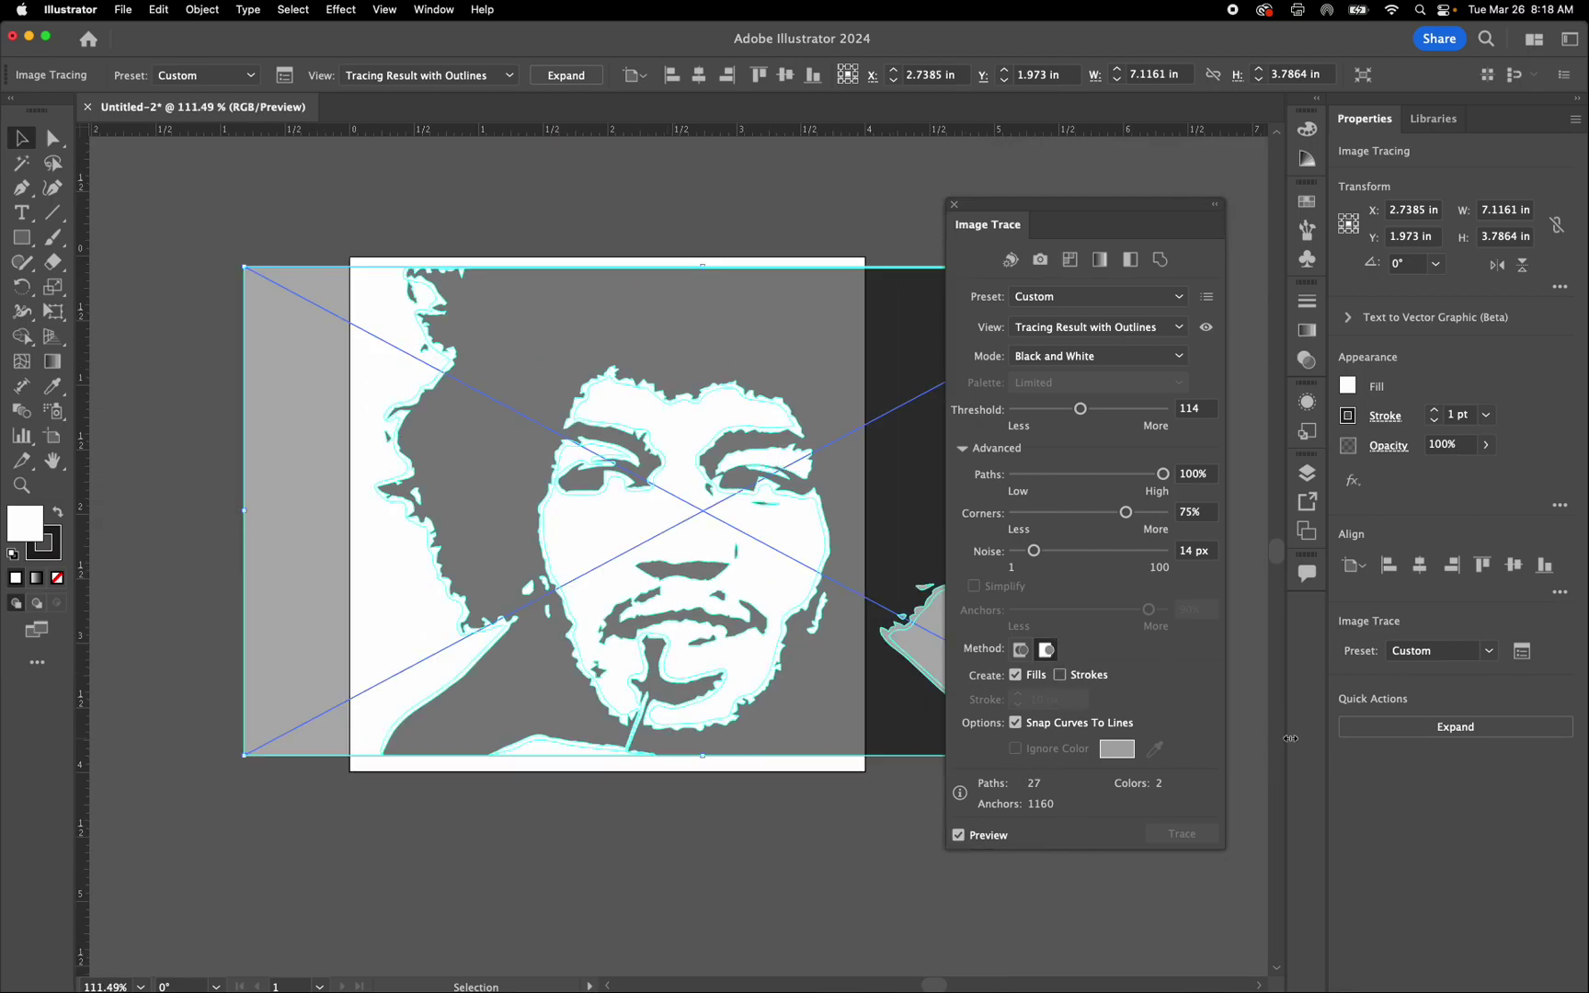
- Expand the traced portrait into editable paths and give them the default white fill with a 1 pt black stroke
click(1426, 732)
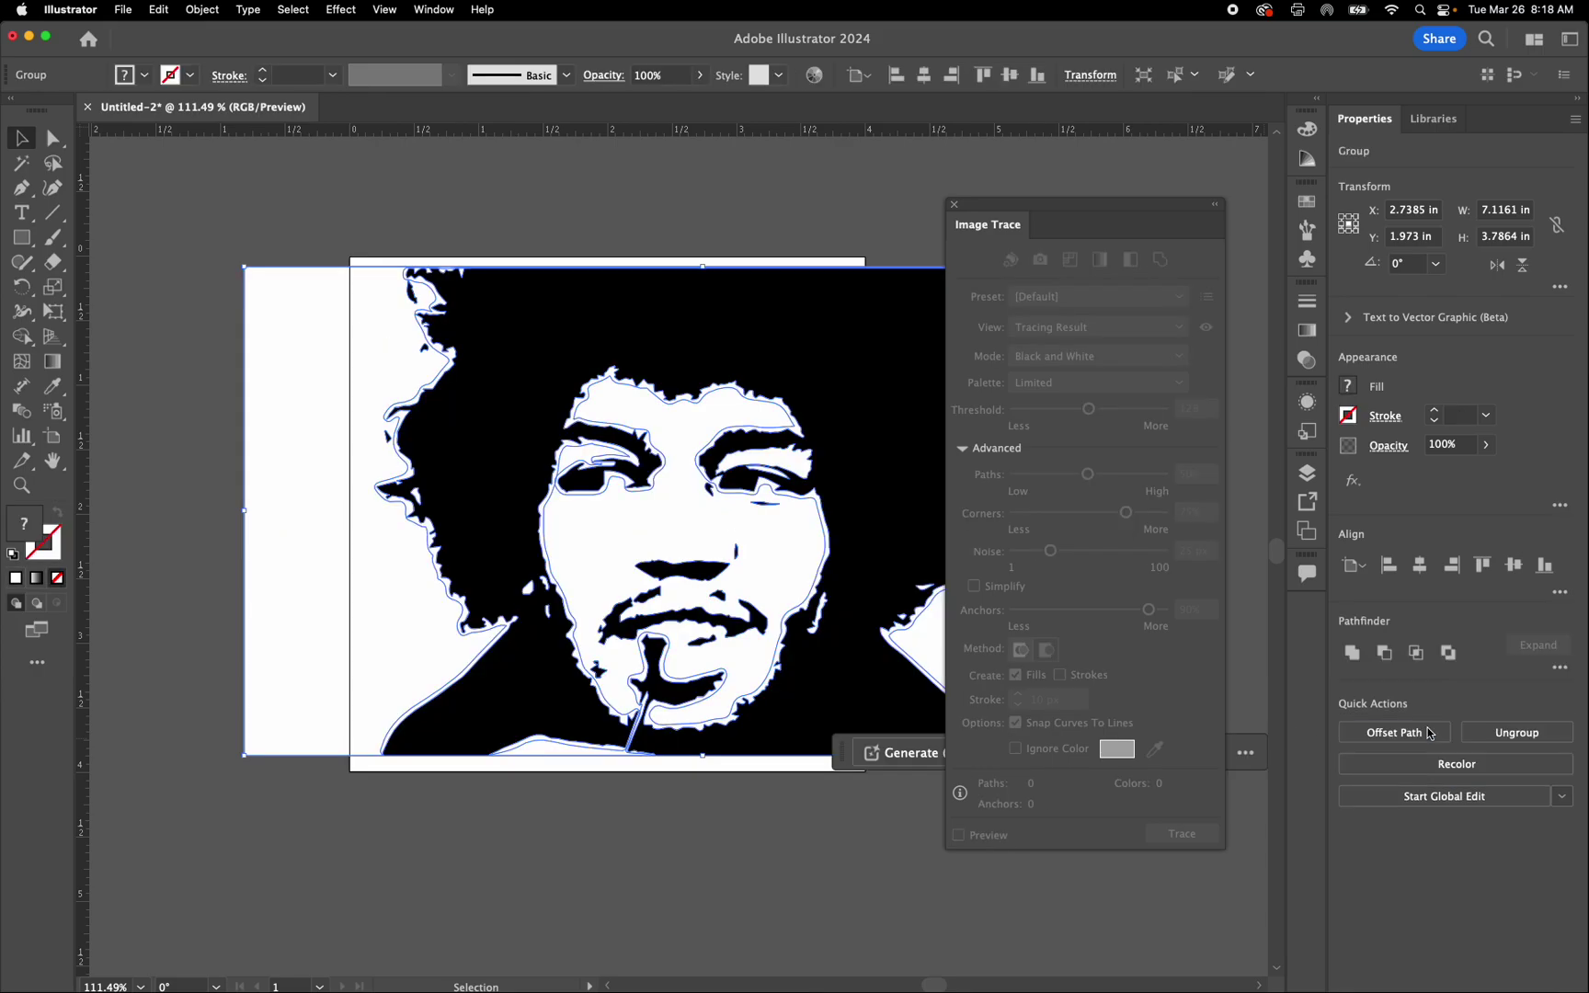
click(956, 206)
scroll(1075, 234, down, 2)
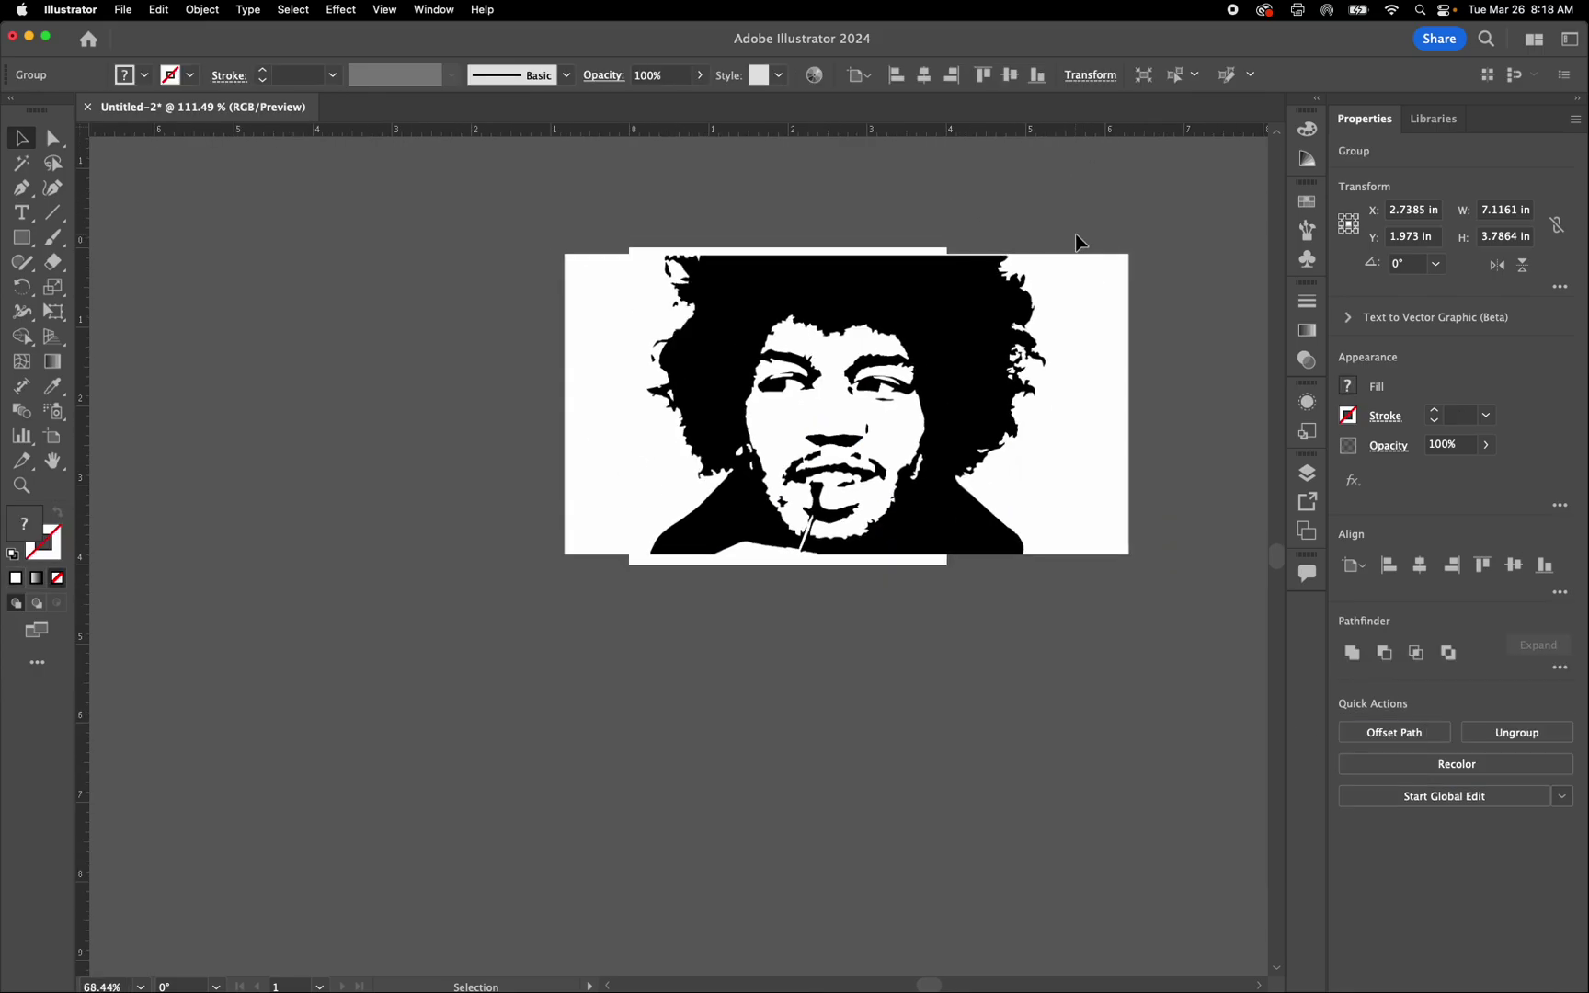
scroll(1004, 258, right, 3)
scroll(1003, 259, up, 1)
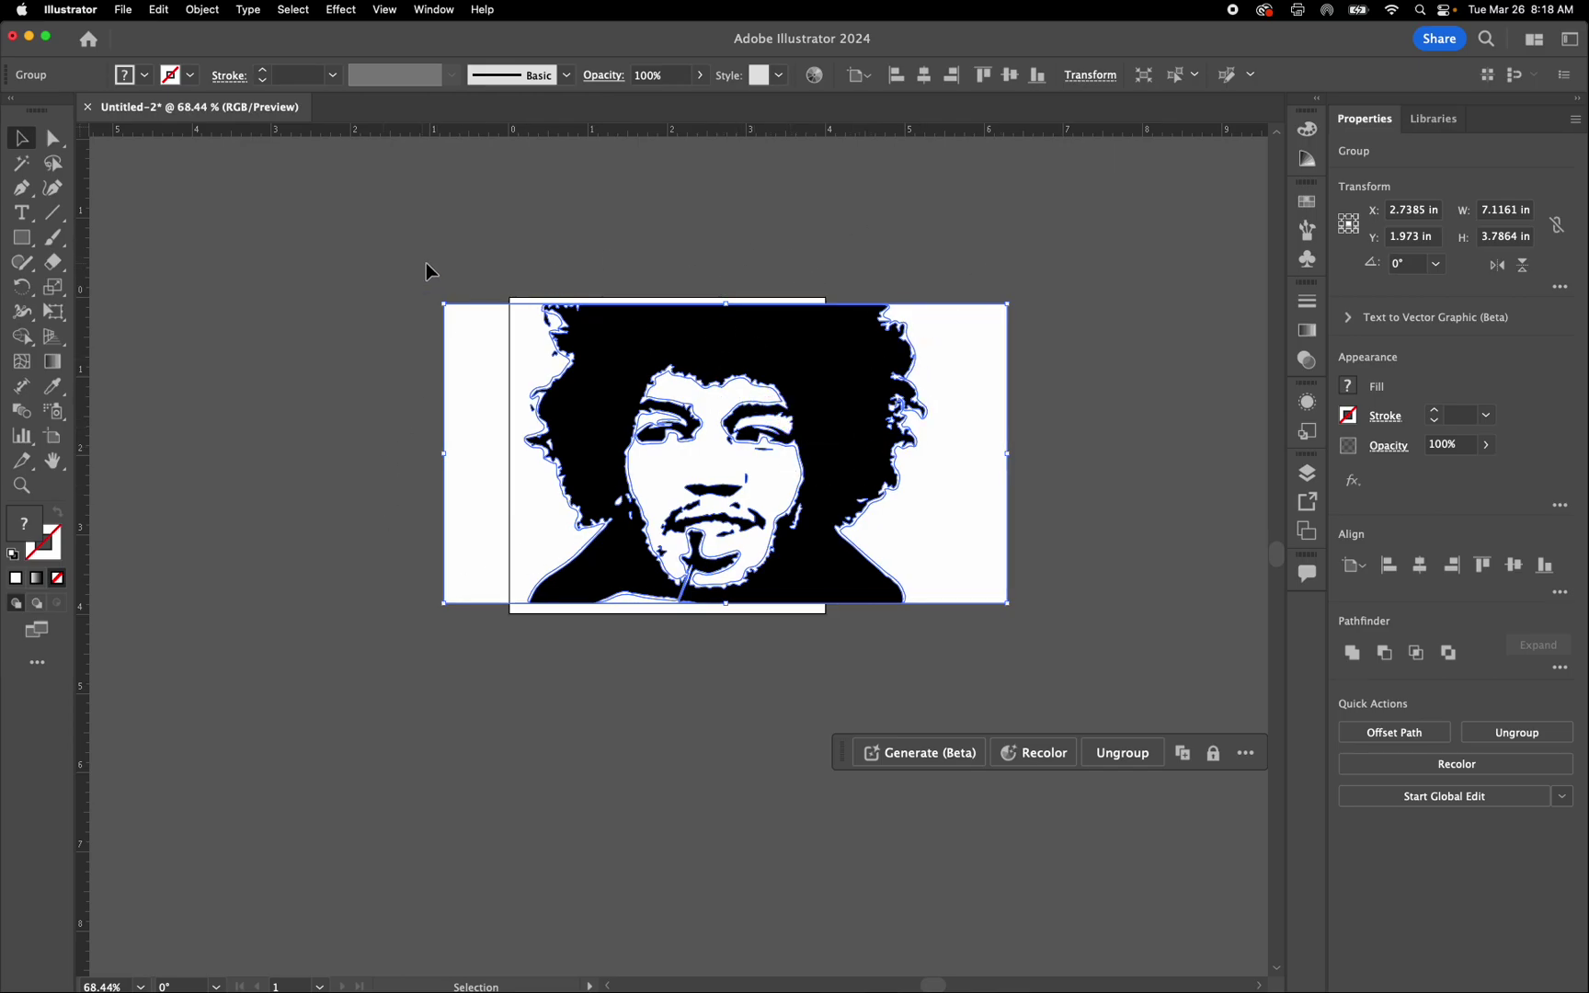
key(d)
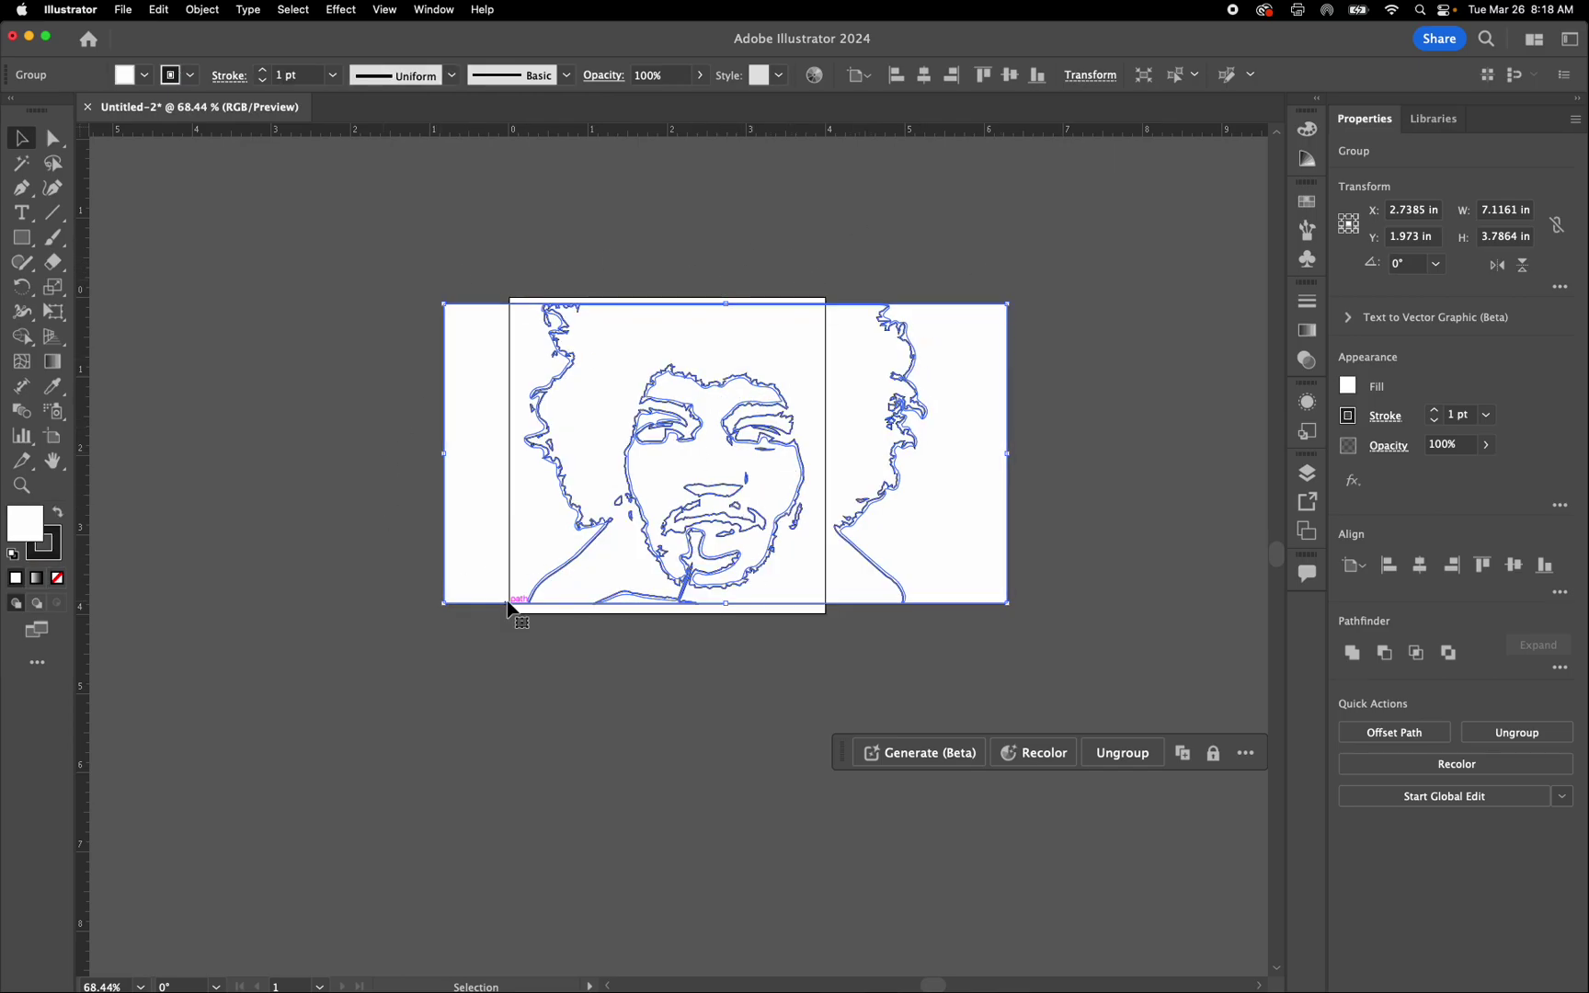
click(468, 639)
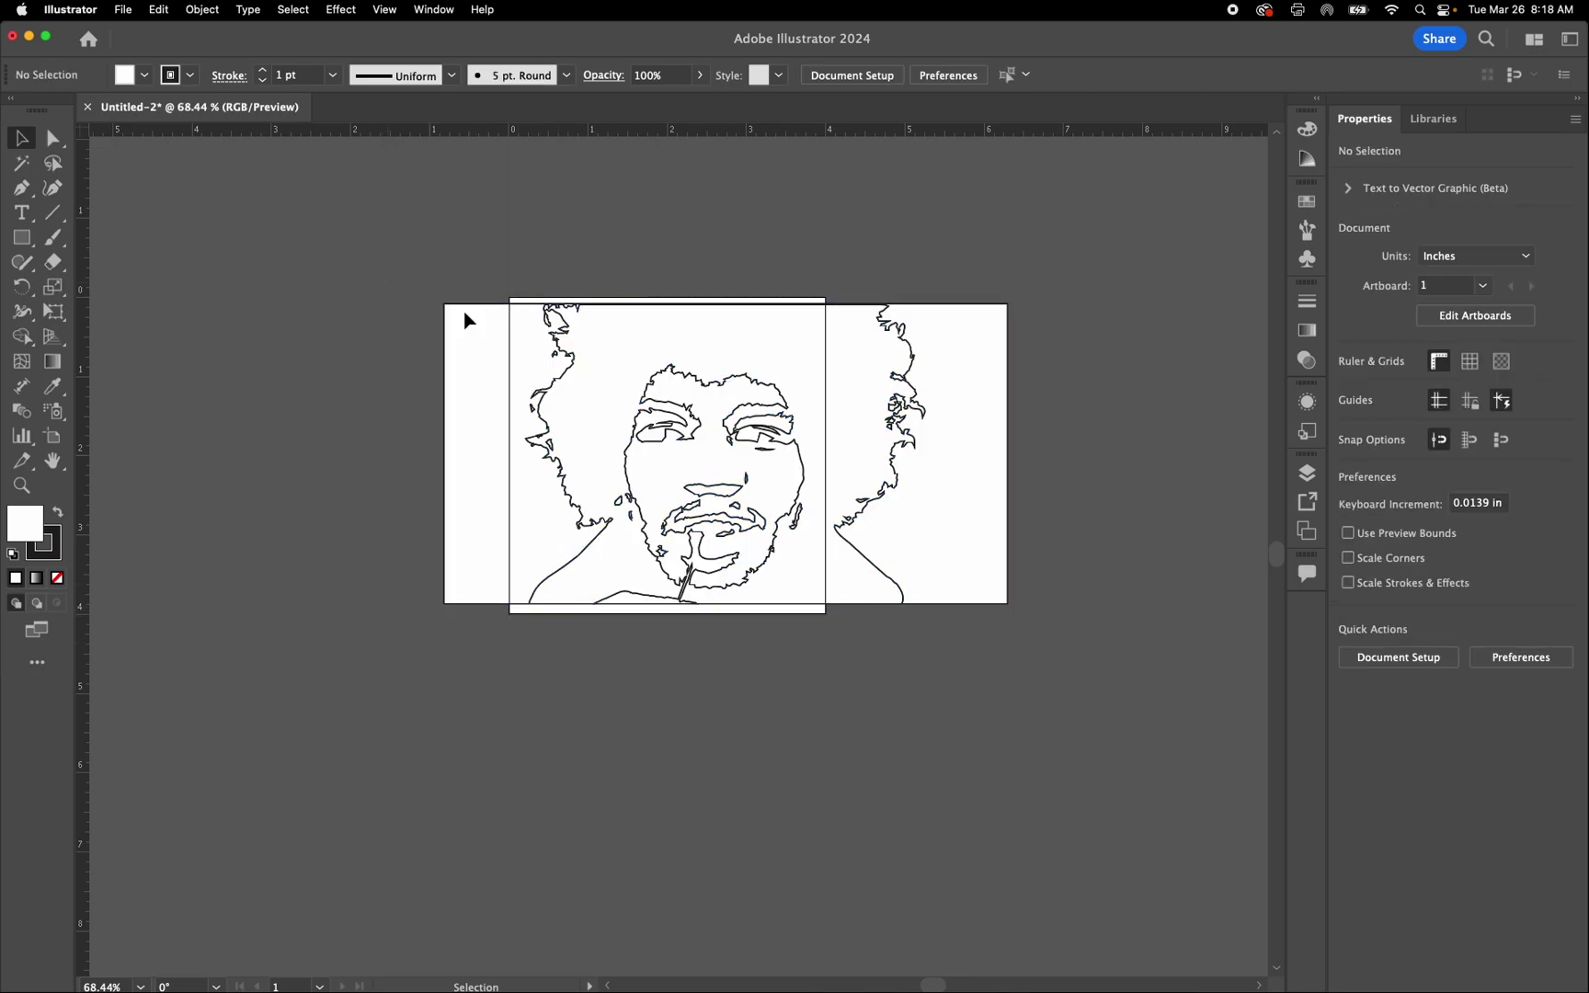
- Ungroup the expanded portrait and delete the rectangular background shape surrounding the hair and shoulders
click(755, 507)
click(203, 9)
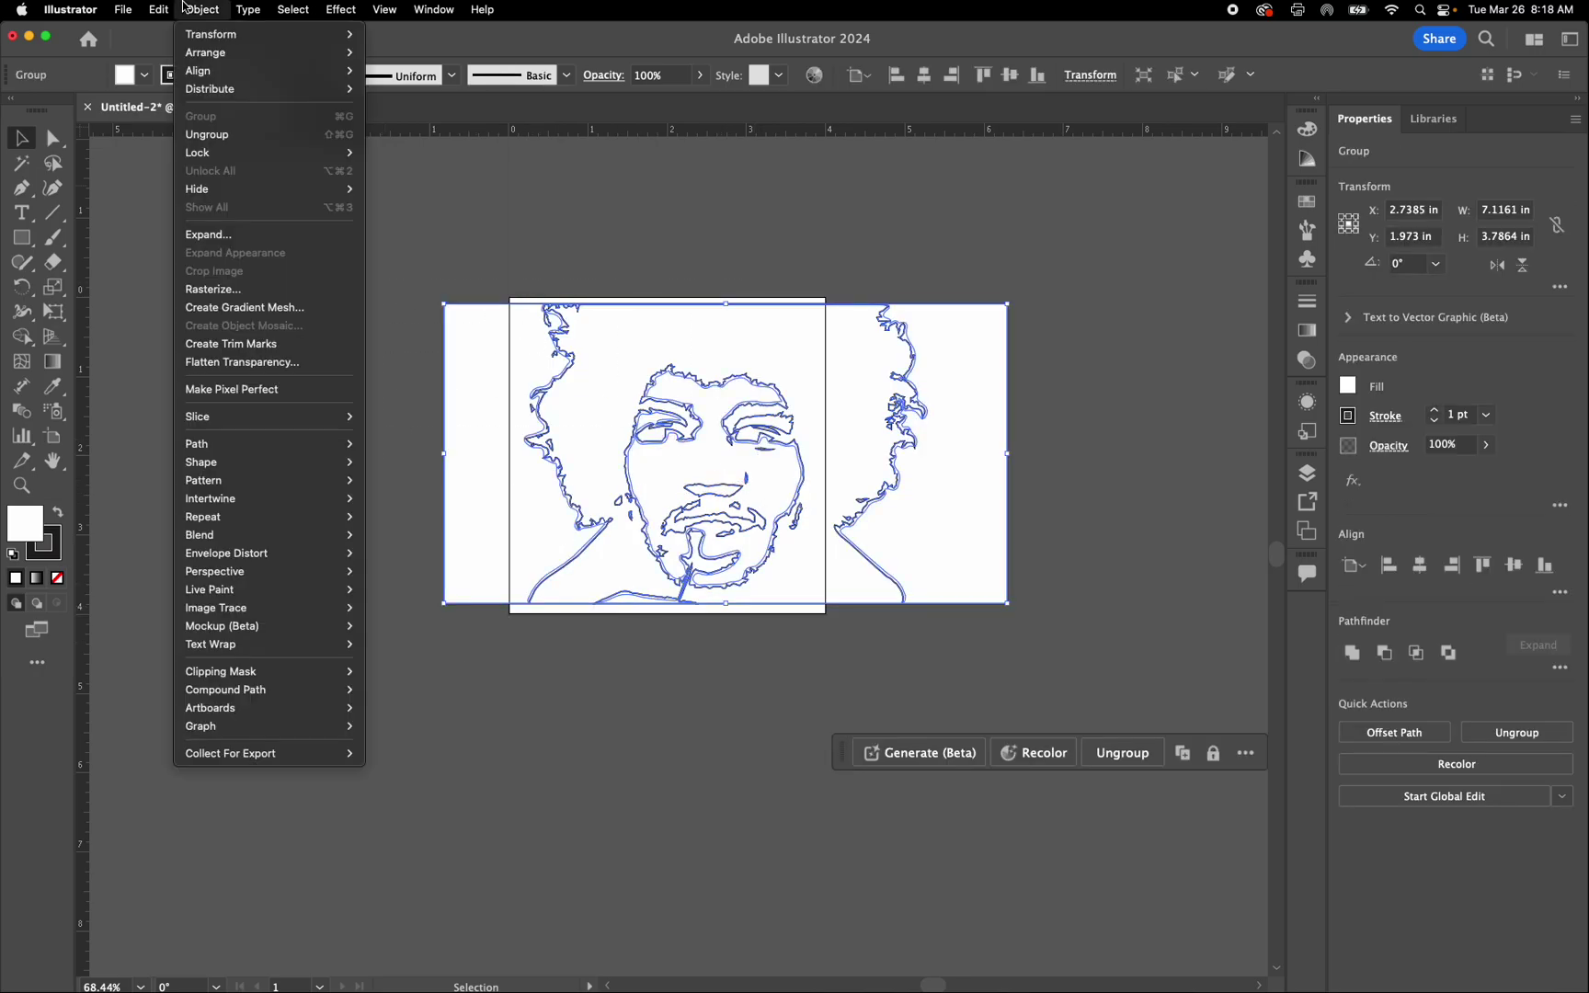
click(220, 135)
click(451, 329)
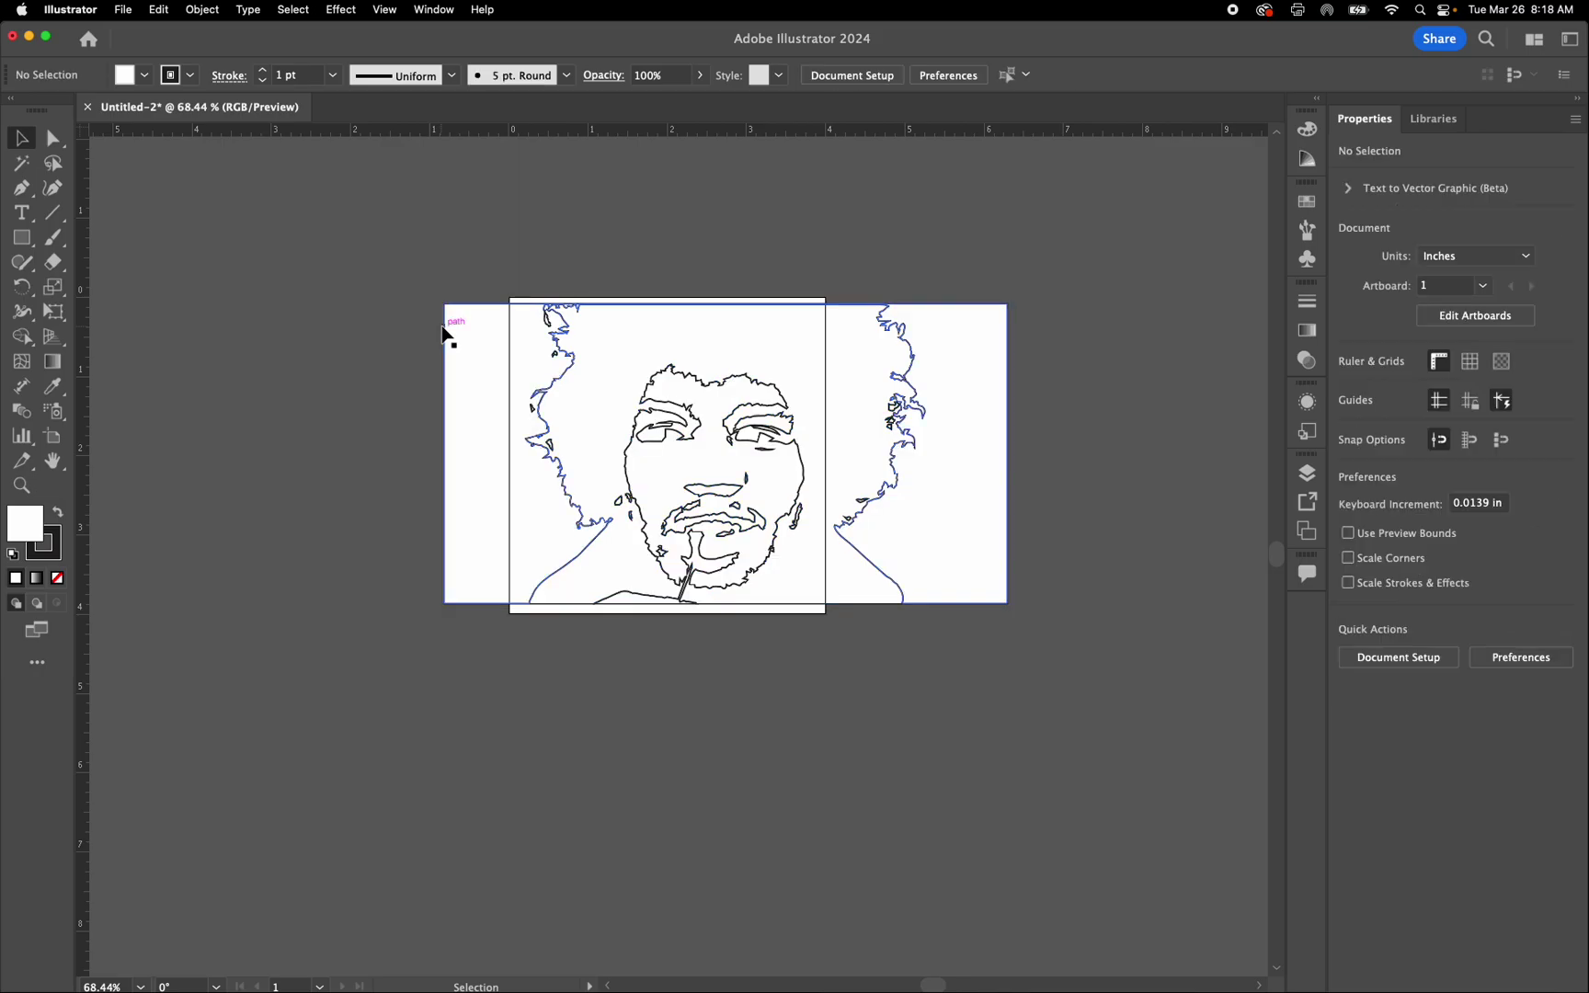
click(492, 366)
key(Delete)
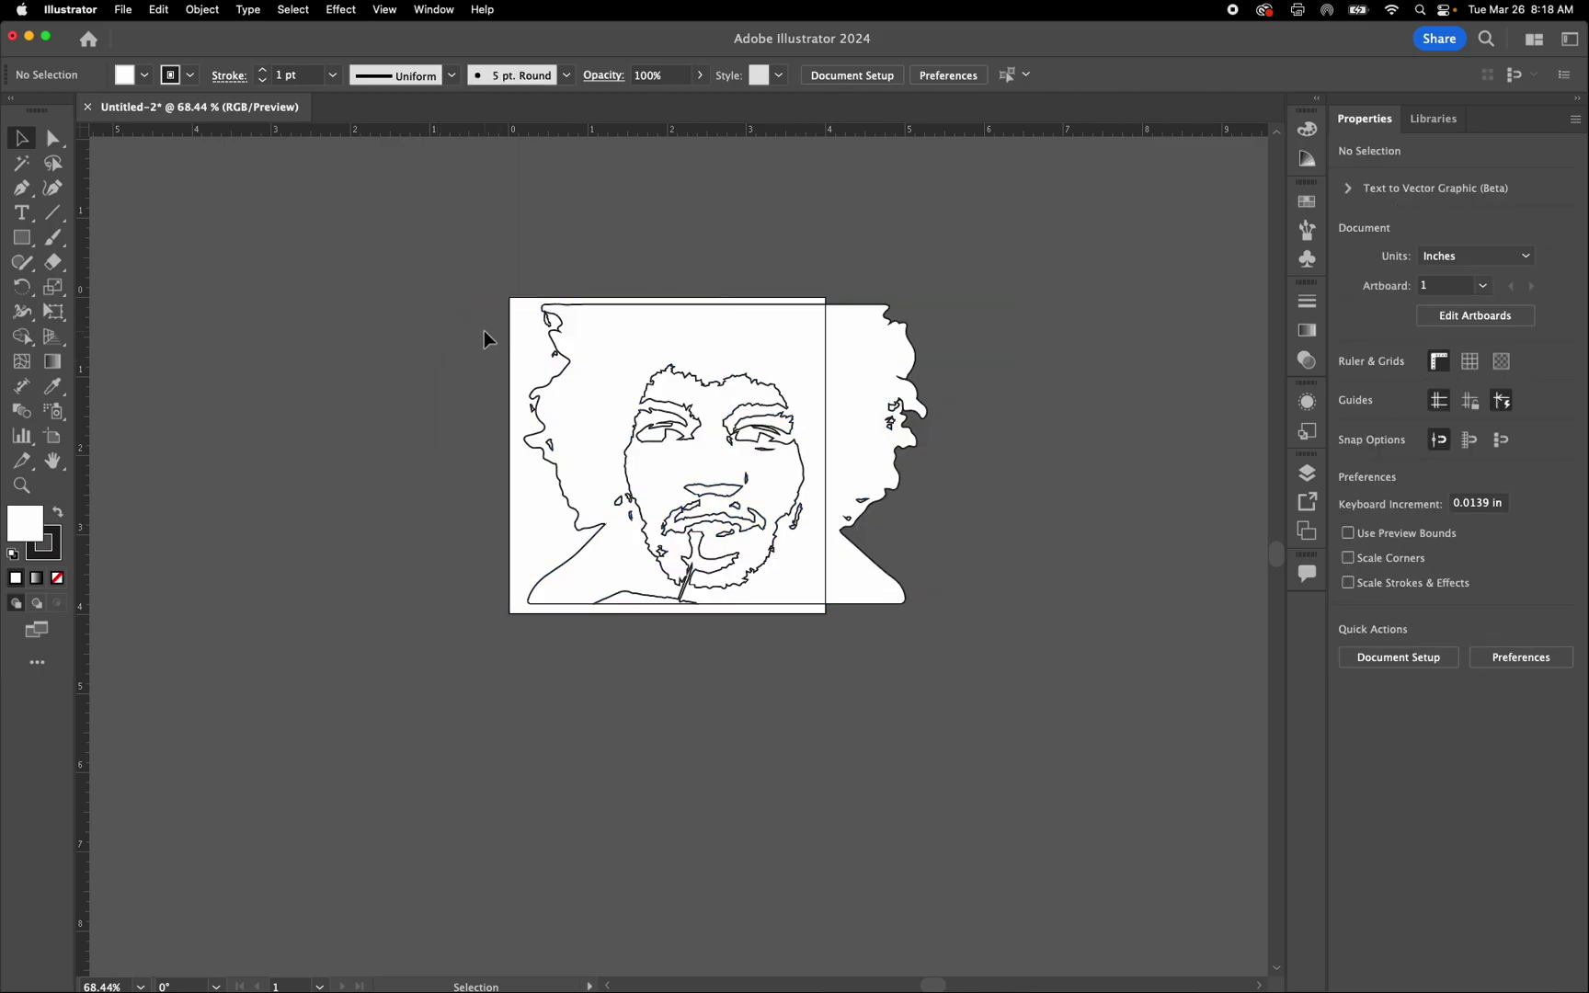
scroll(774, 440, up, 5)
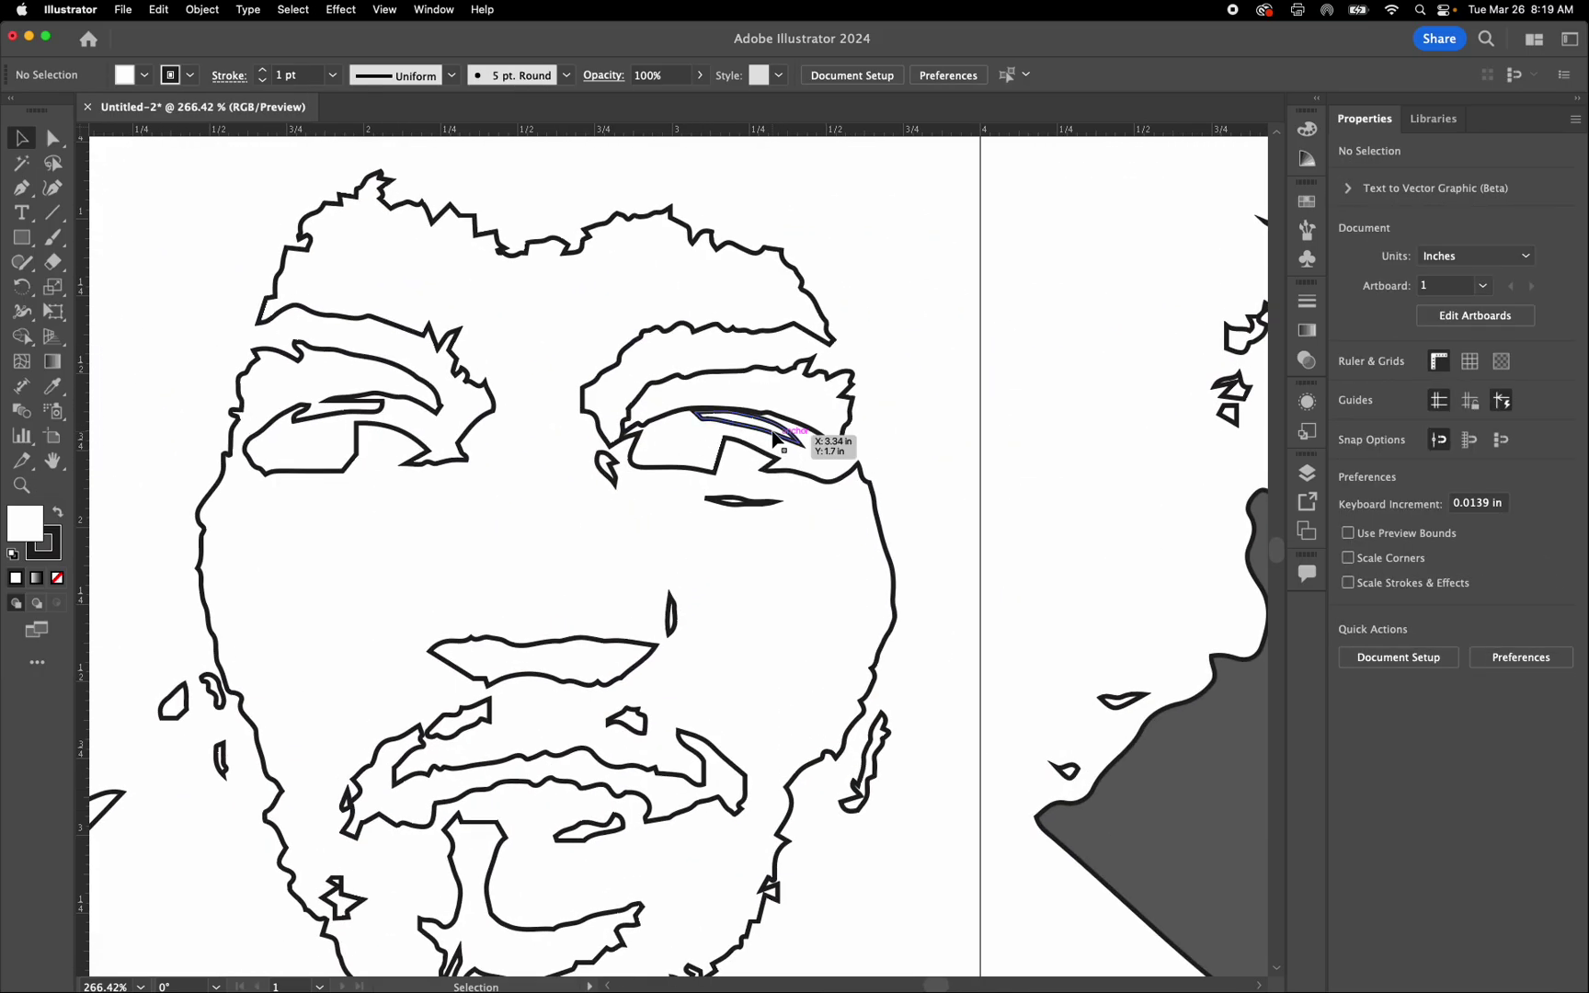
scroll(847, 531, down, 6)
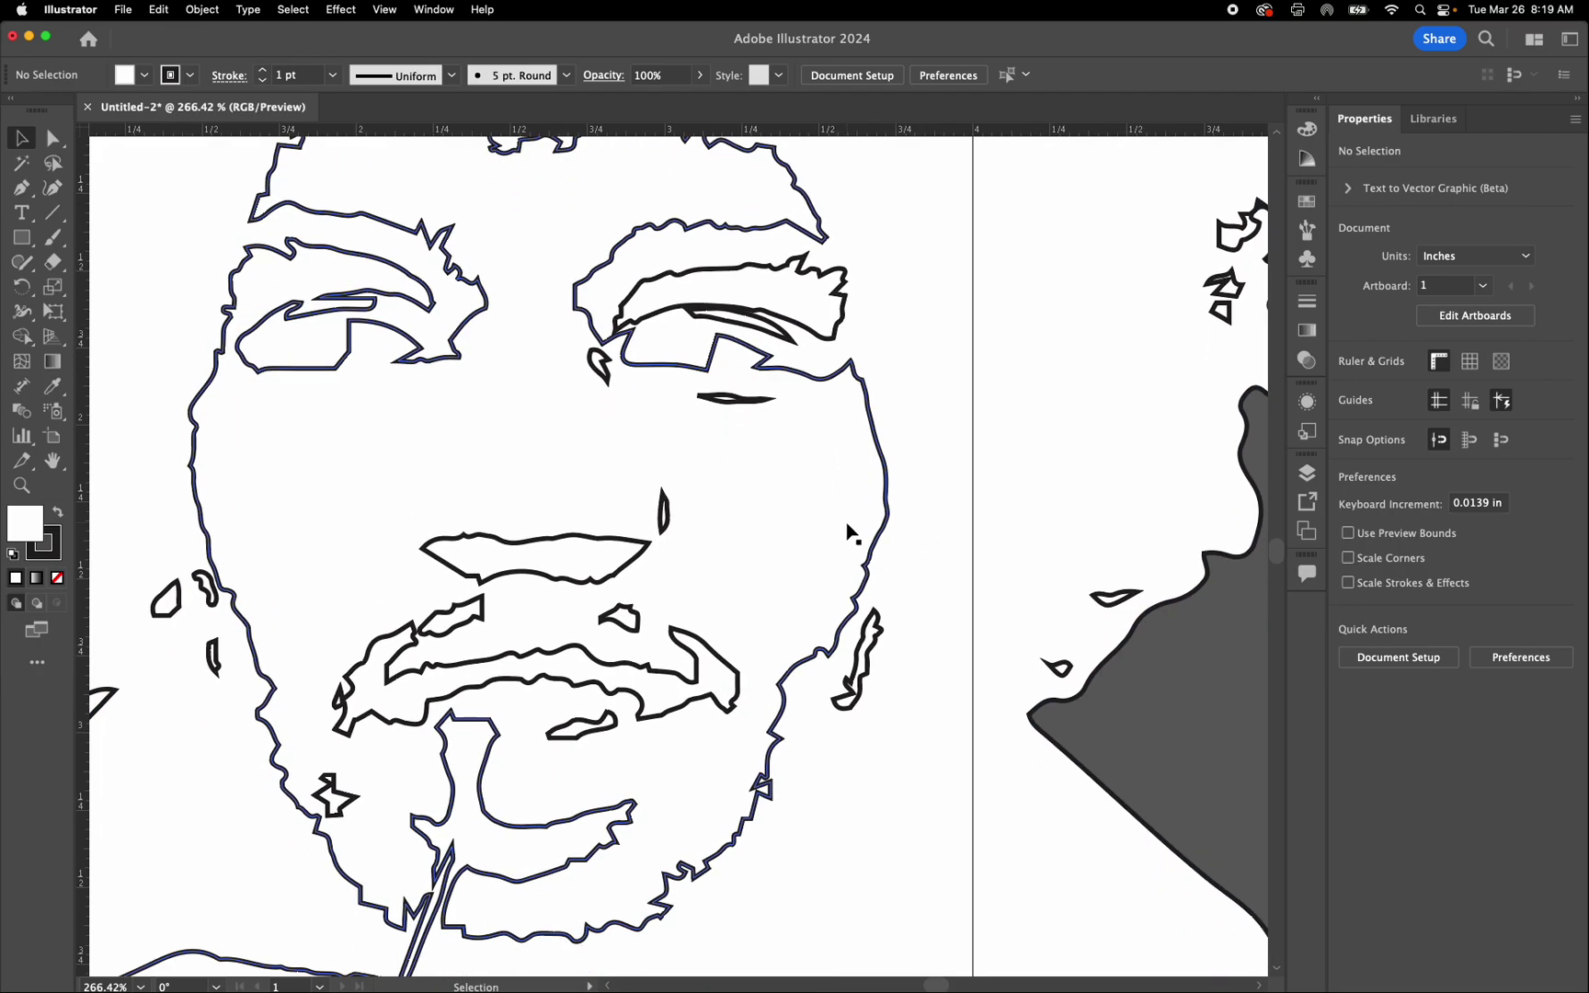
click(757, 654)
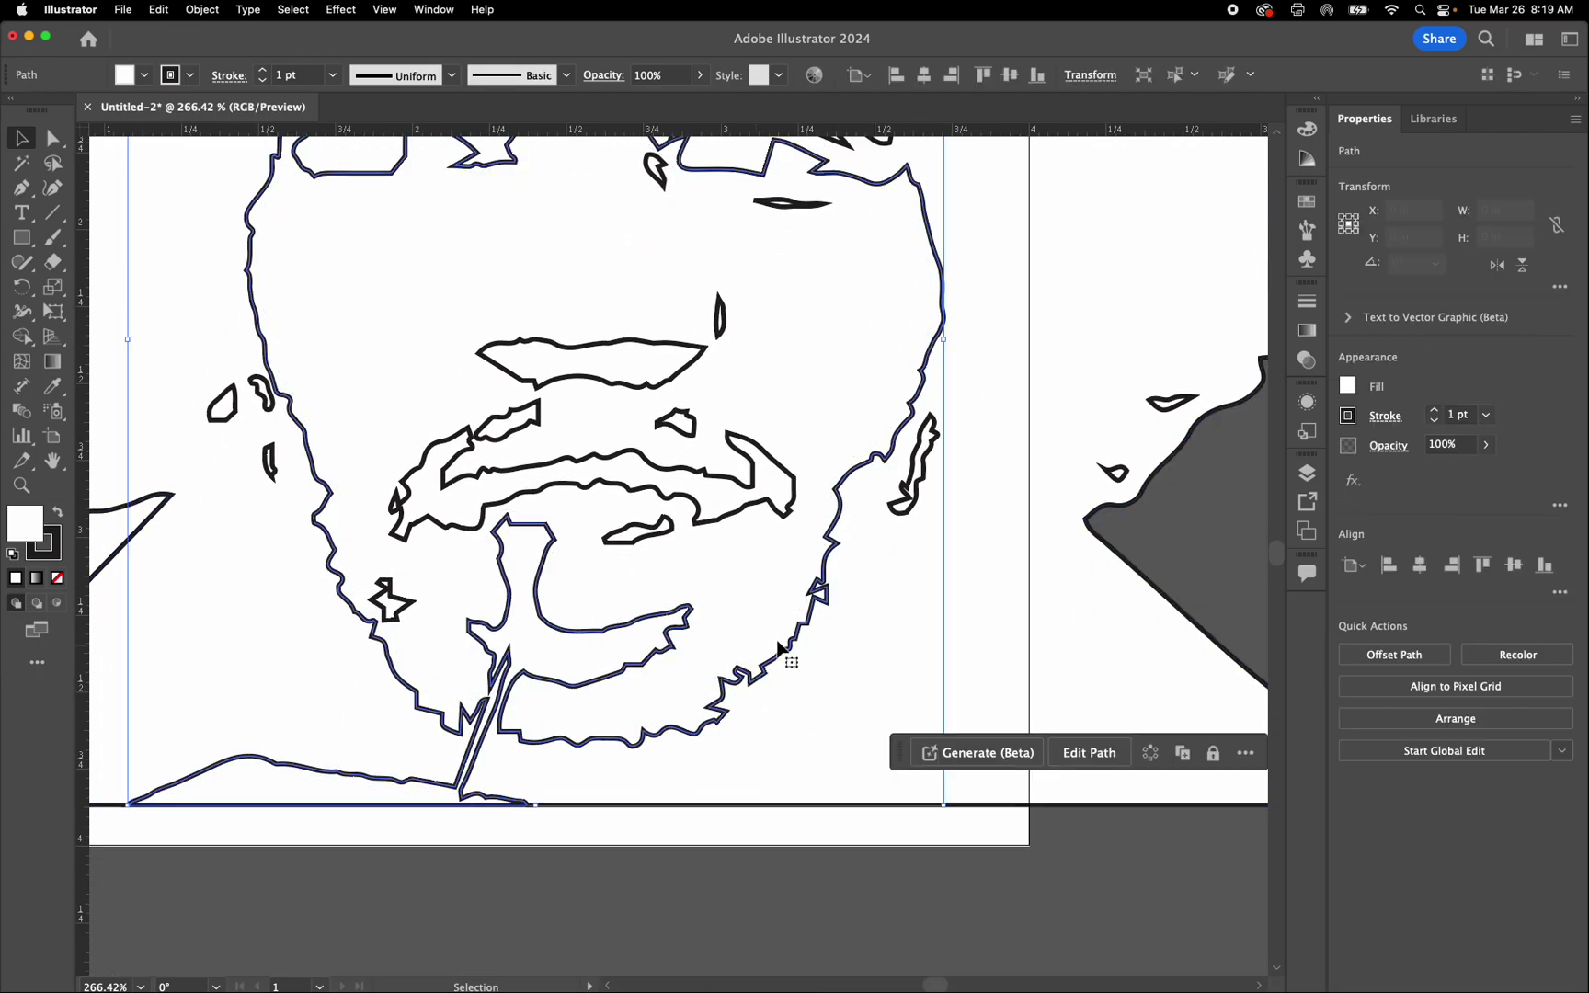
key(super+z)
click(907, 709)
key(a)
key(super+shift+z)
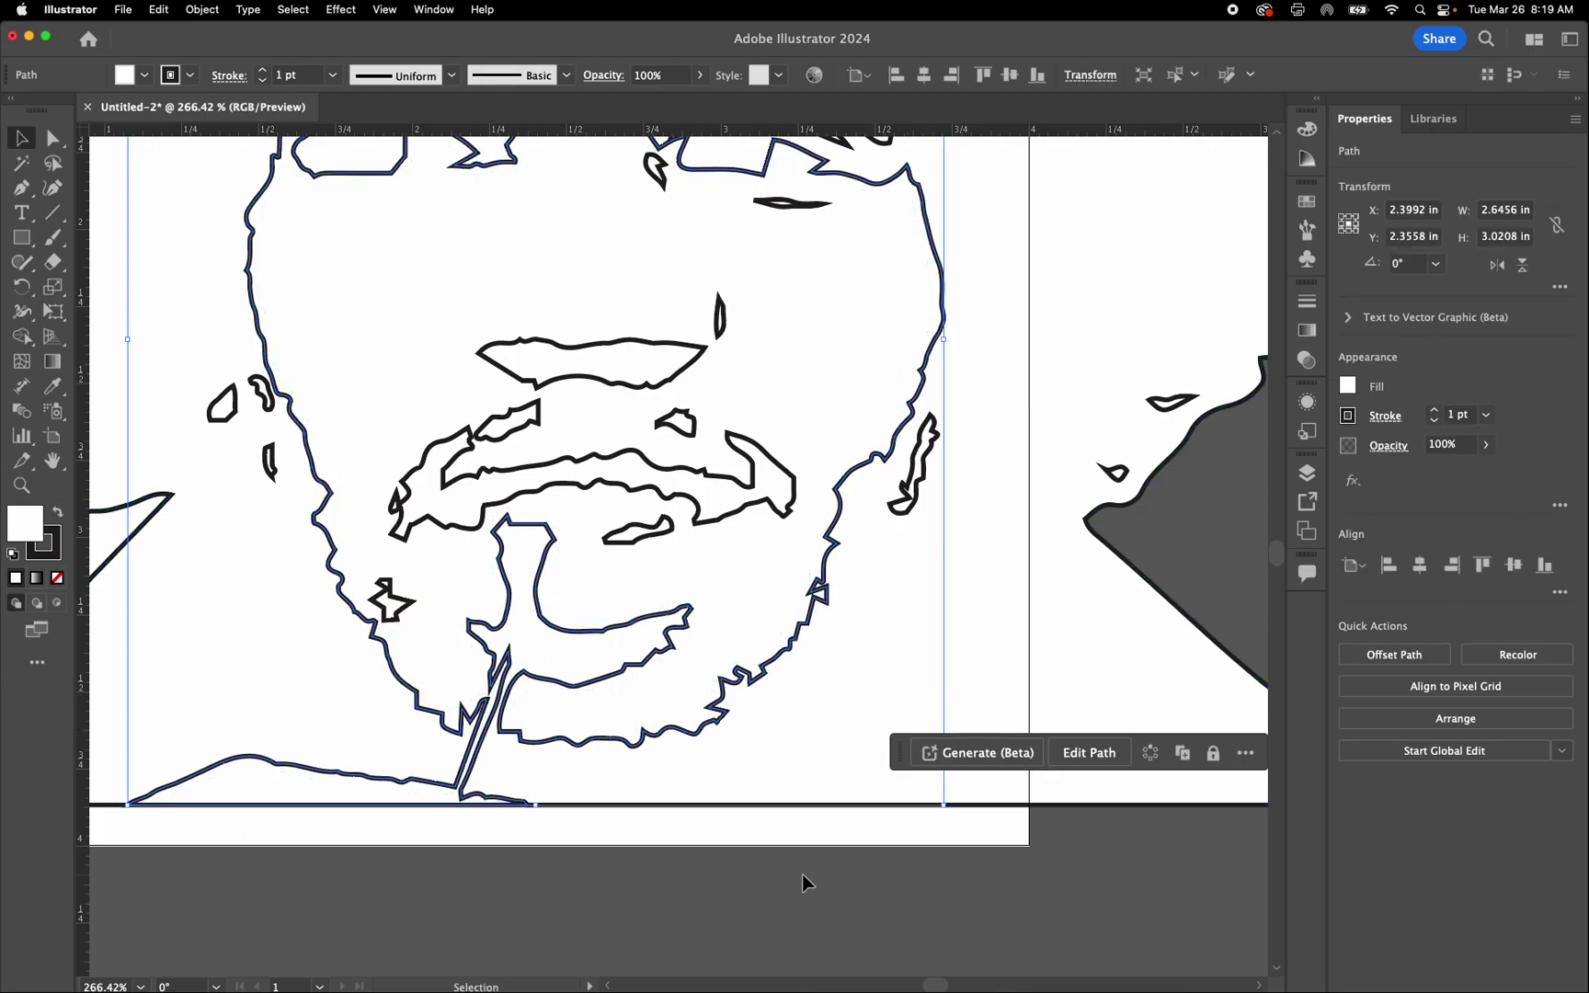
- Set the fill of all the portrait paths to none, leaving only their black outlines
key(super+a)
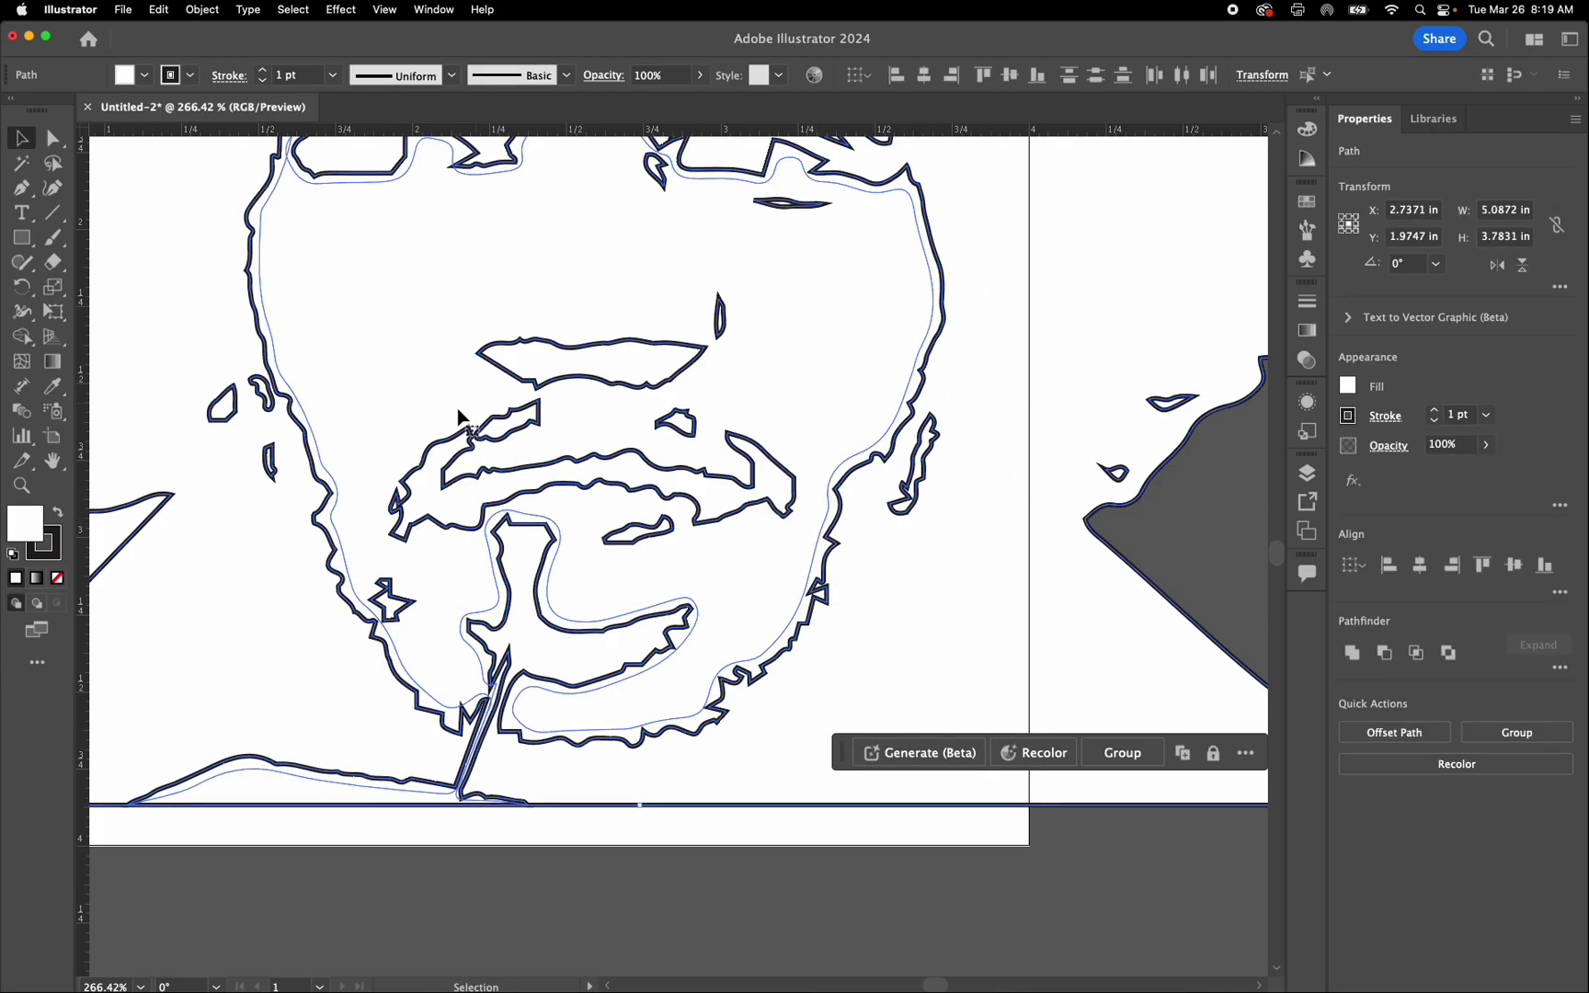
click(57, 580)
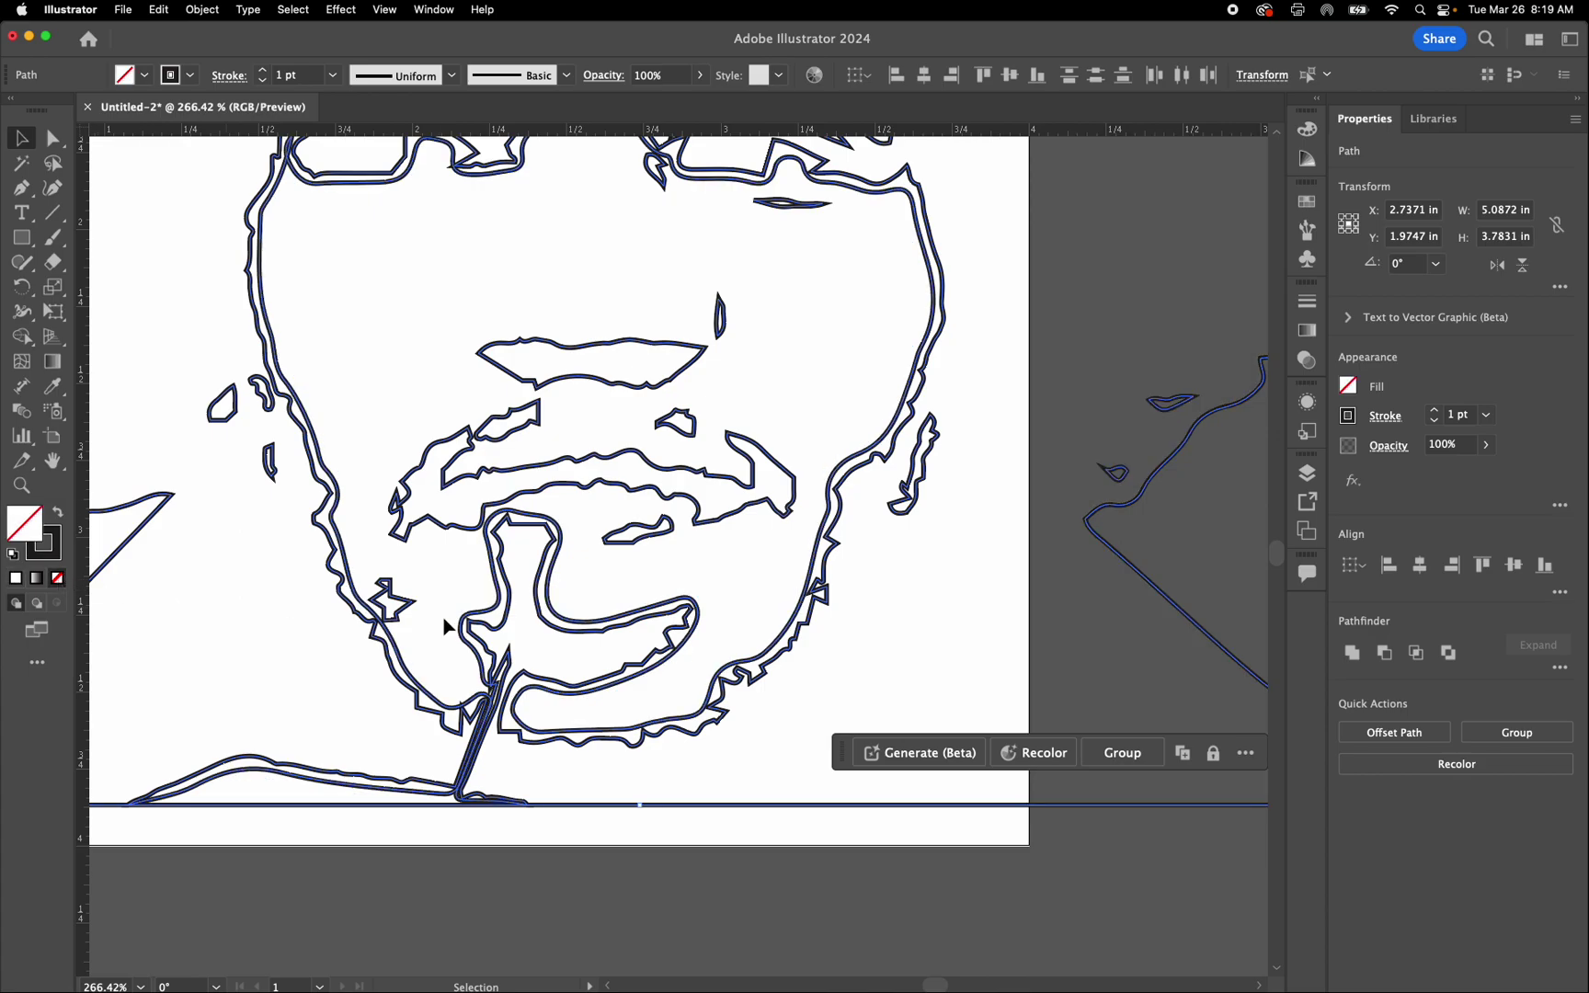
scroll(444, 627, down, 6)
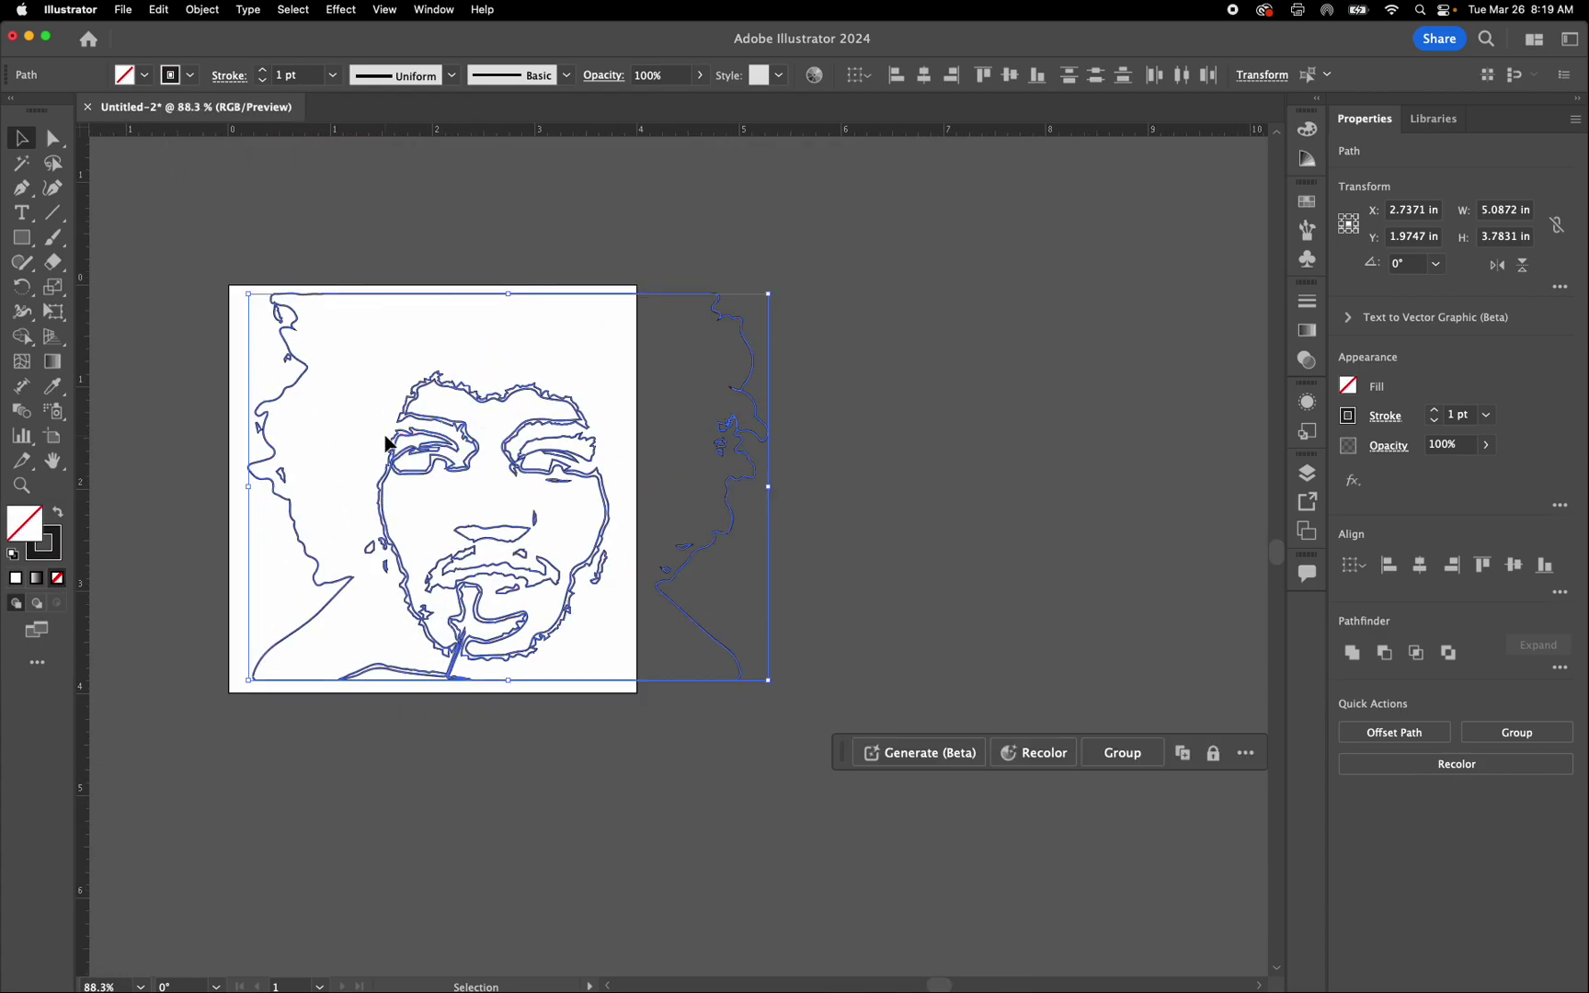
scroll(454, 531, up, 6)
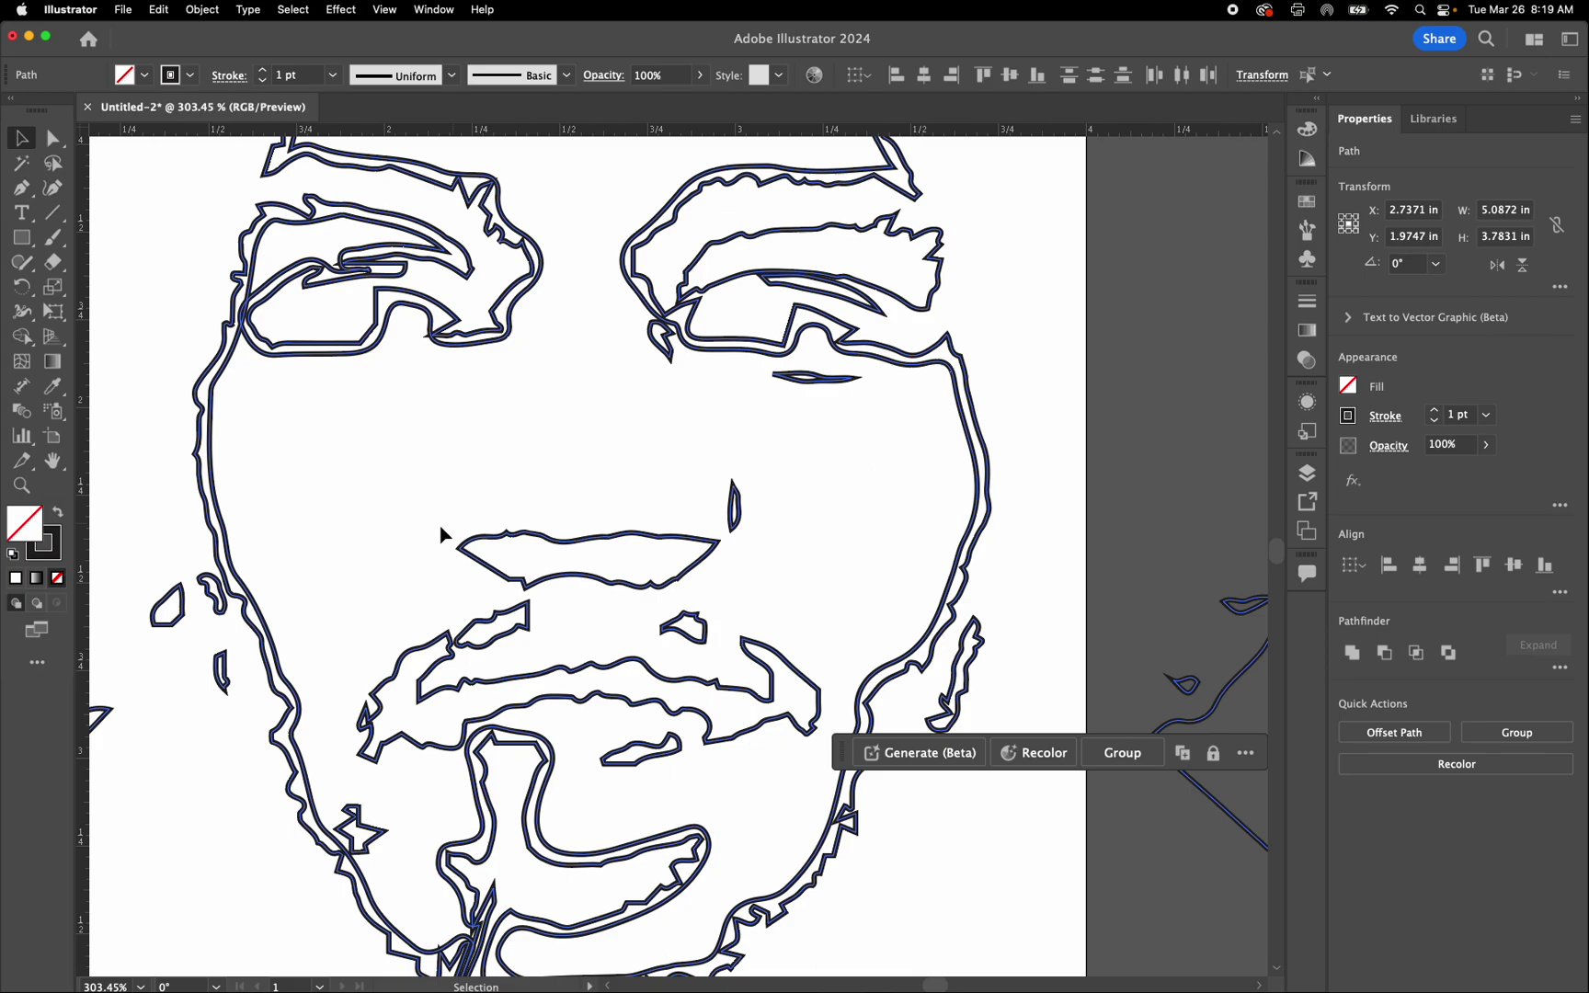
click(255, 581)
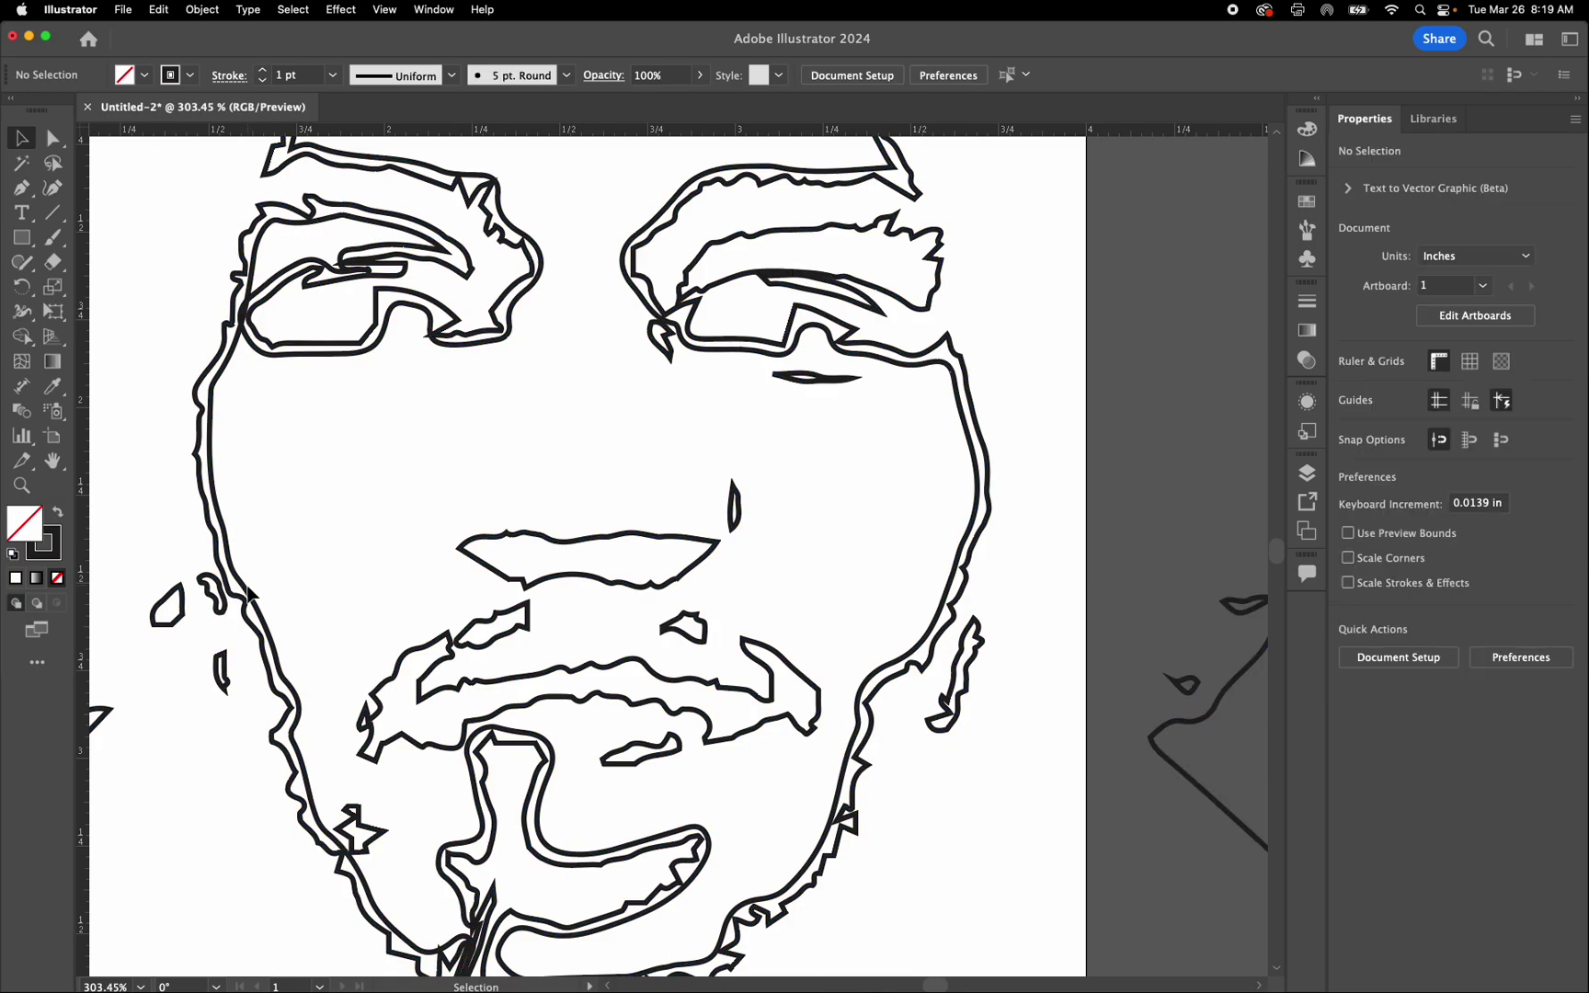
- Scale all the portrait outlines down together to about 3.70 in wide and 2.75 in high, inside the artboard
click(936, 618)
drag(890, 631, 919, 646)
scroll(892, 660, down, 4)
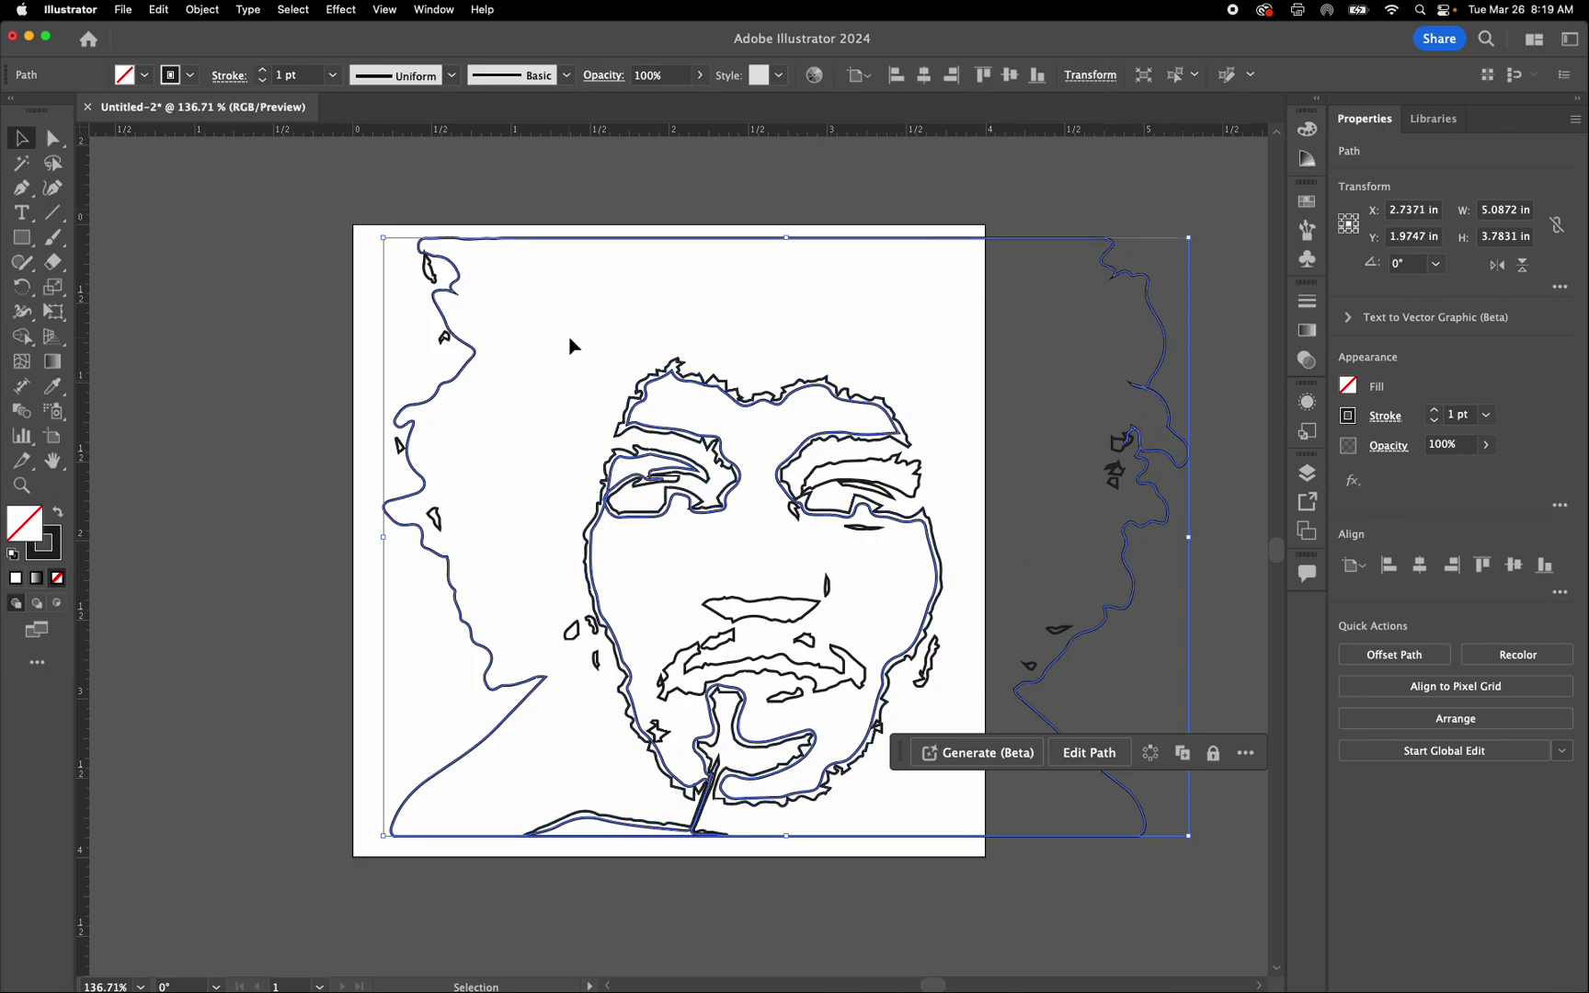
drag(336, 237, 1210, 860)
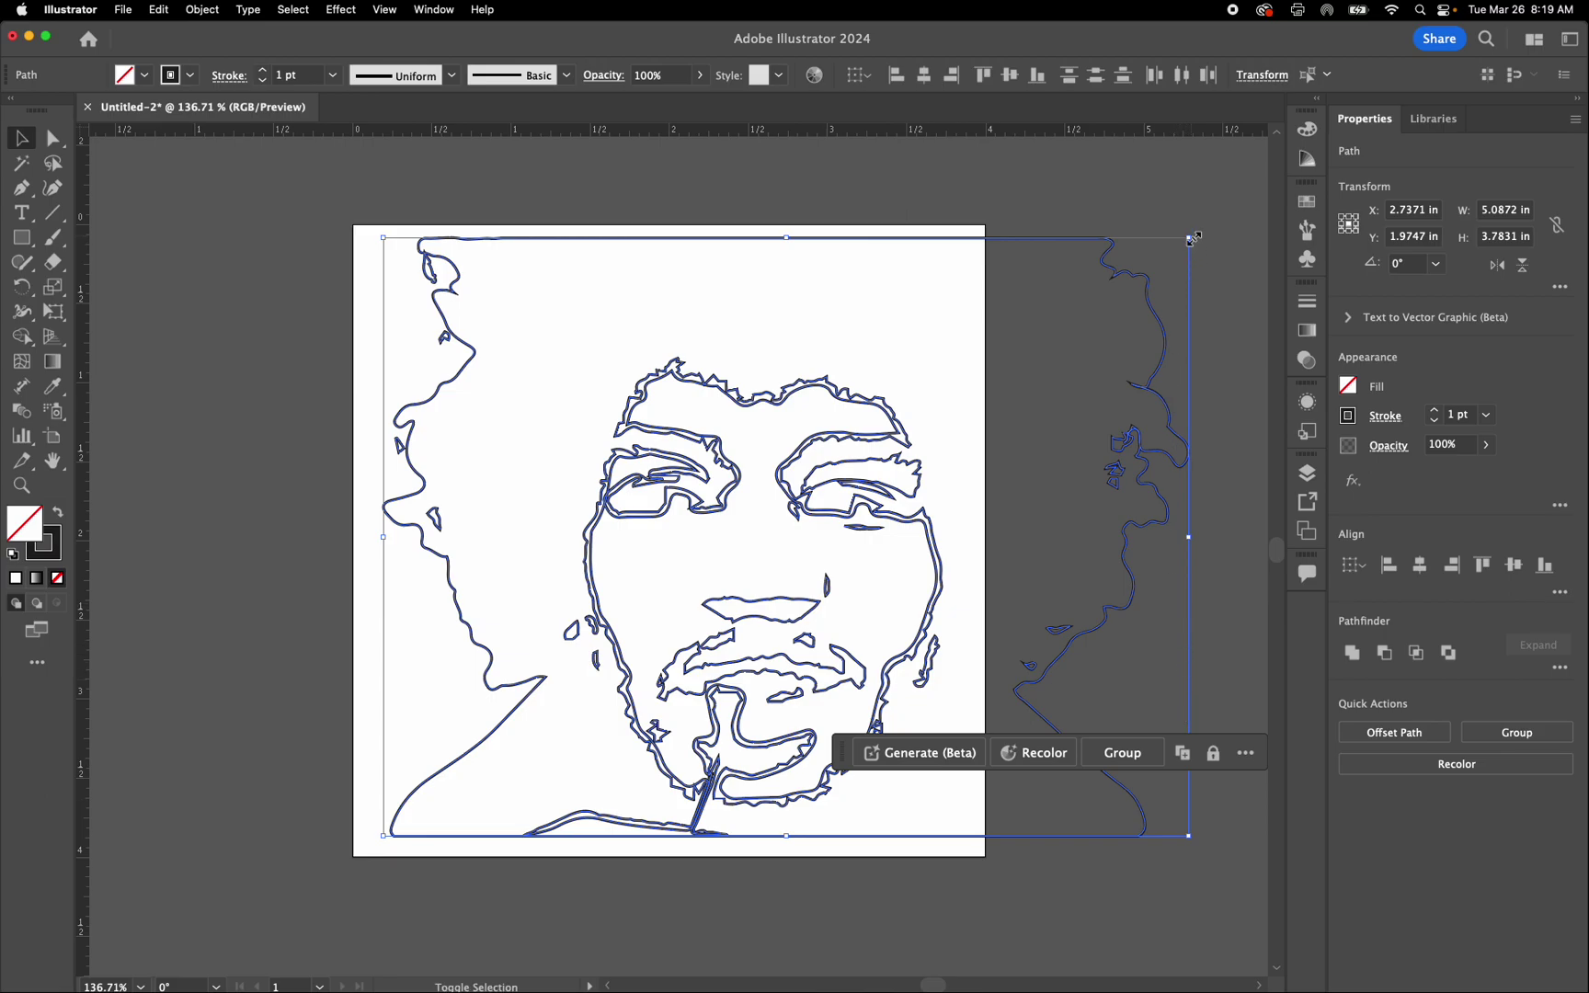
drag(1189, 239, 969, 402)
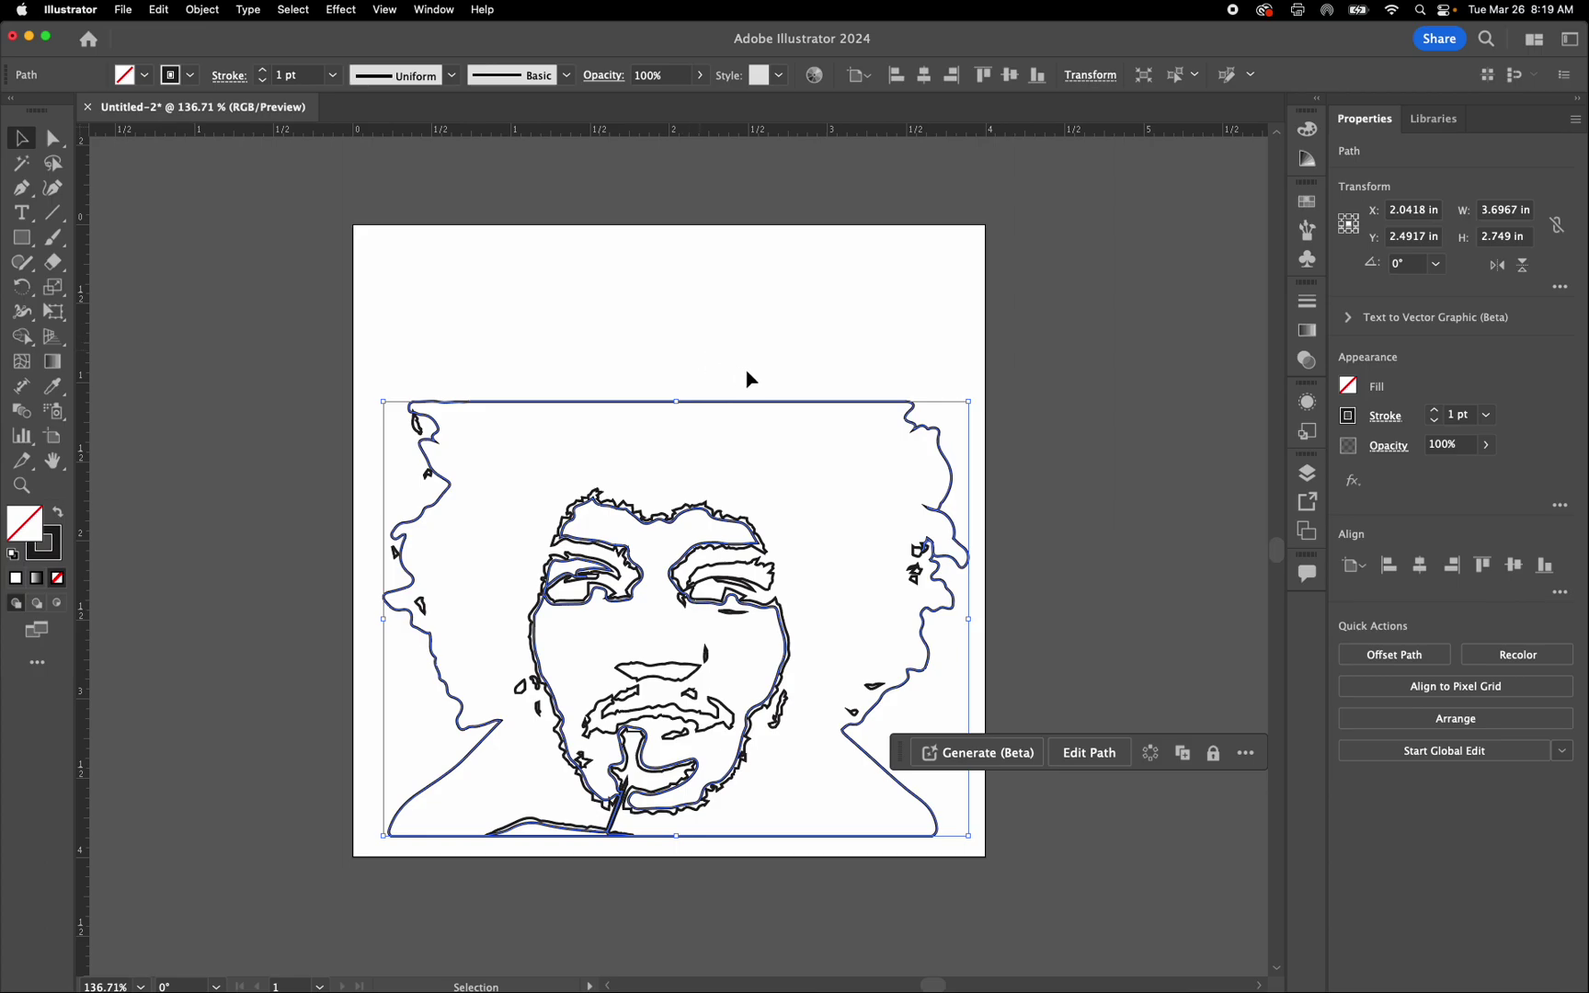
- Compare the doubled outlines around the eye and delete the jagged face outline, keeping the smooth one
click(746, 476)
scroll(610, 604, up, 5)
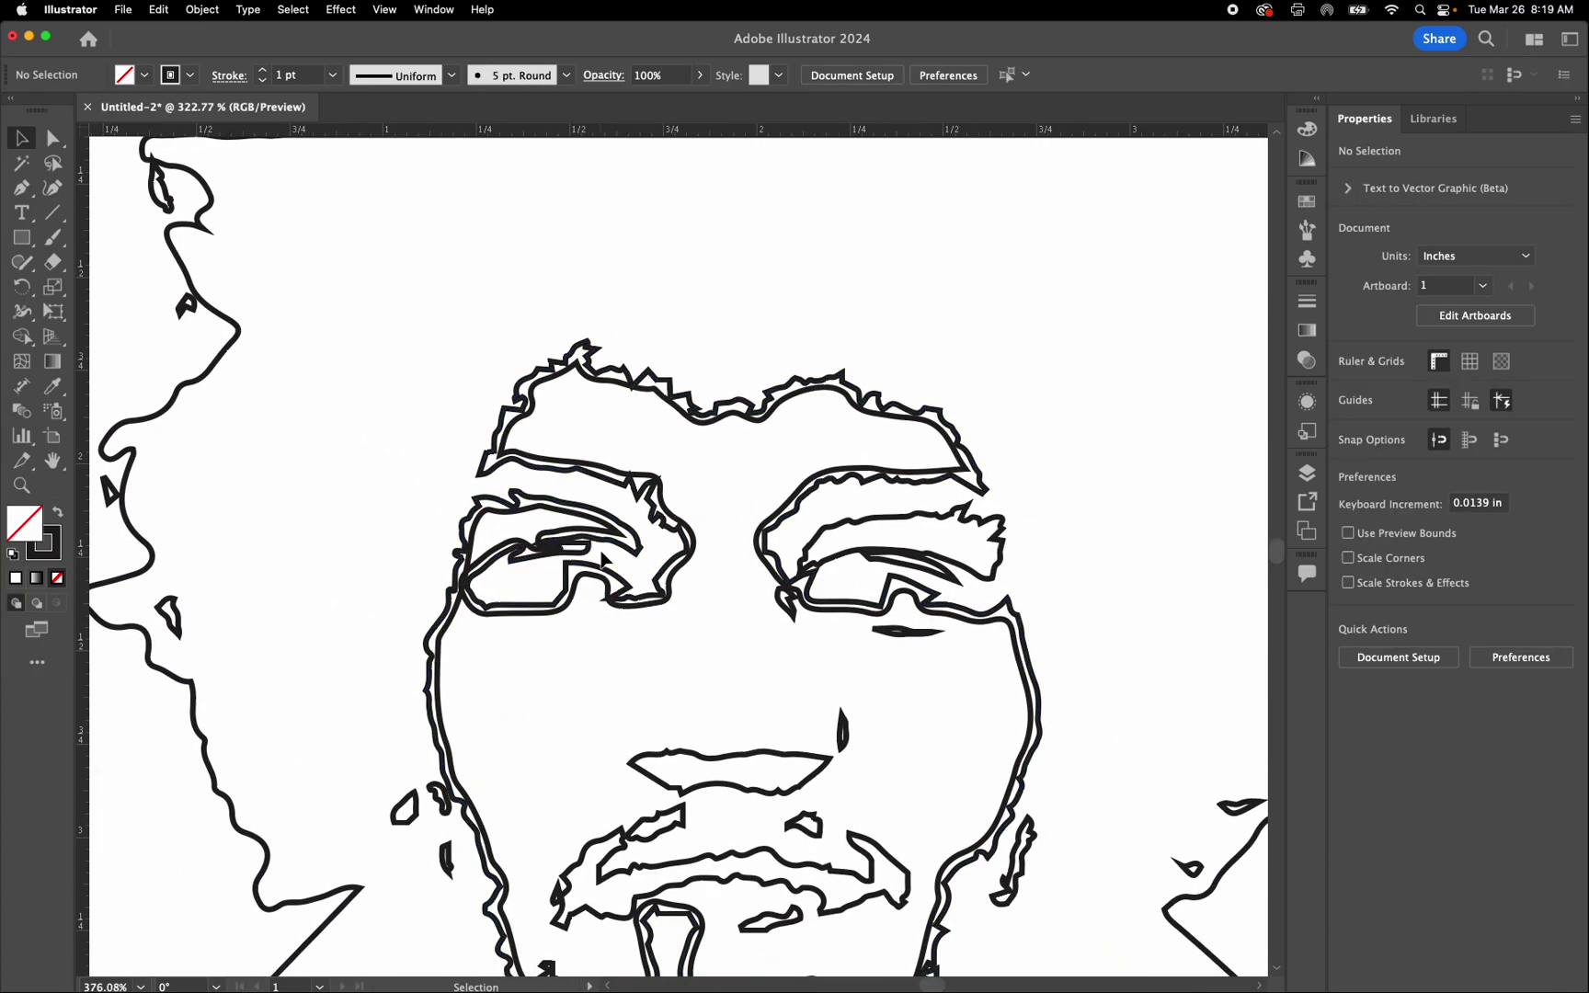
scroll(606, 561, up, 4)
click(267, 676)
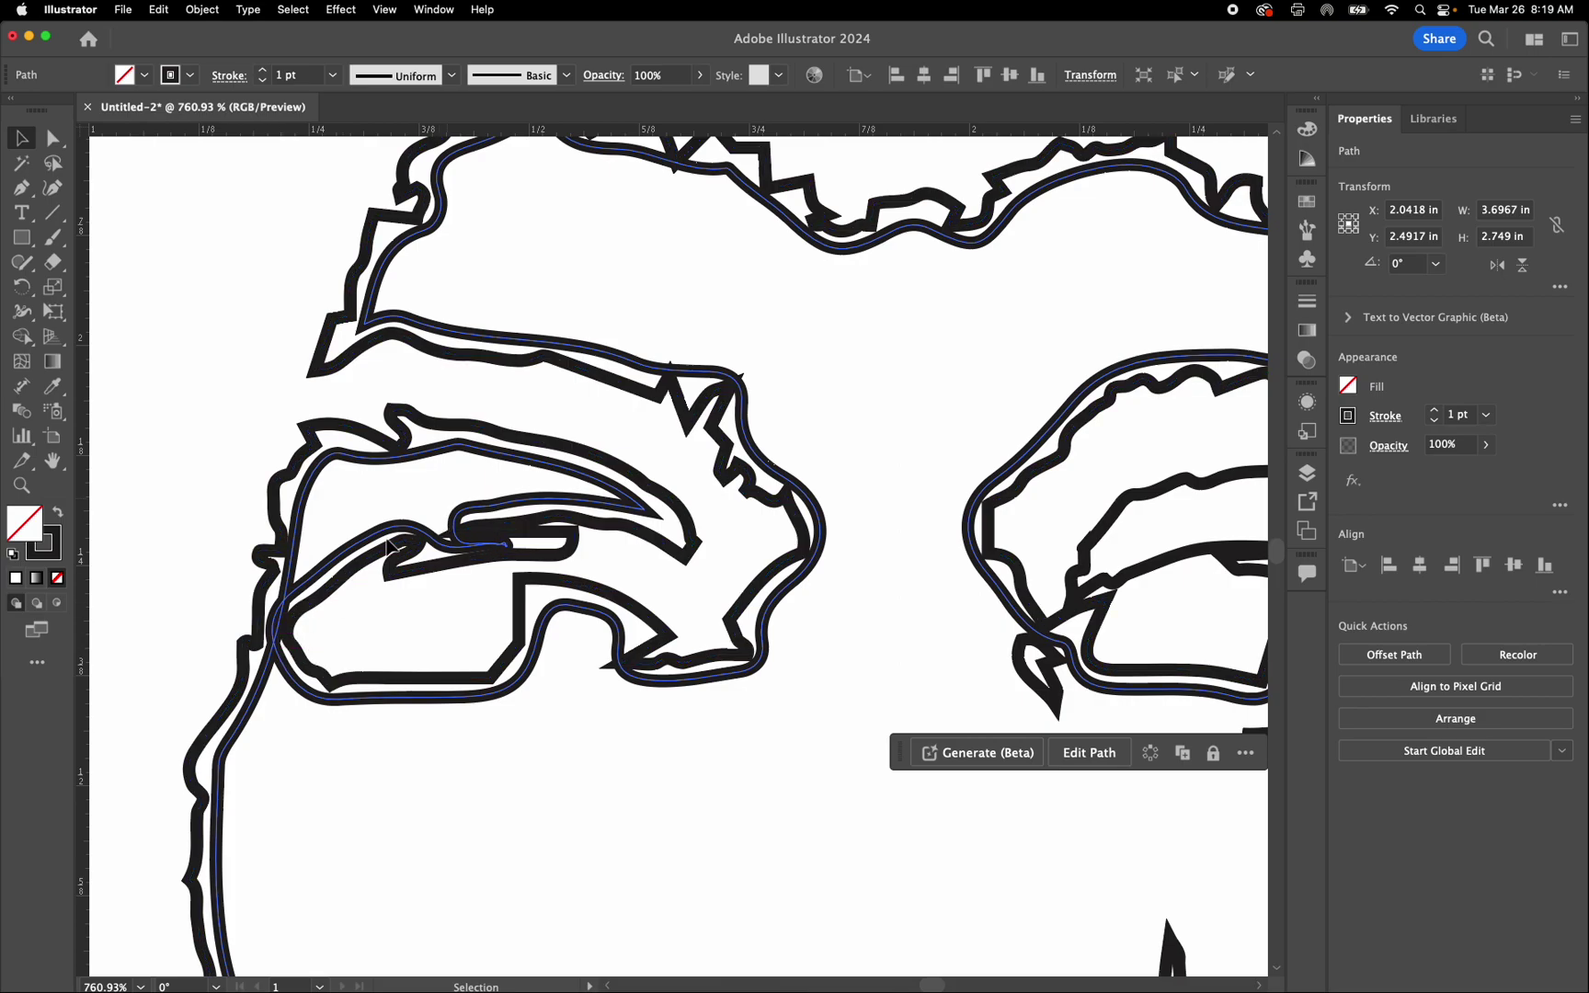
click(236, 696)
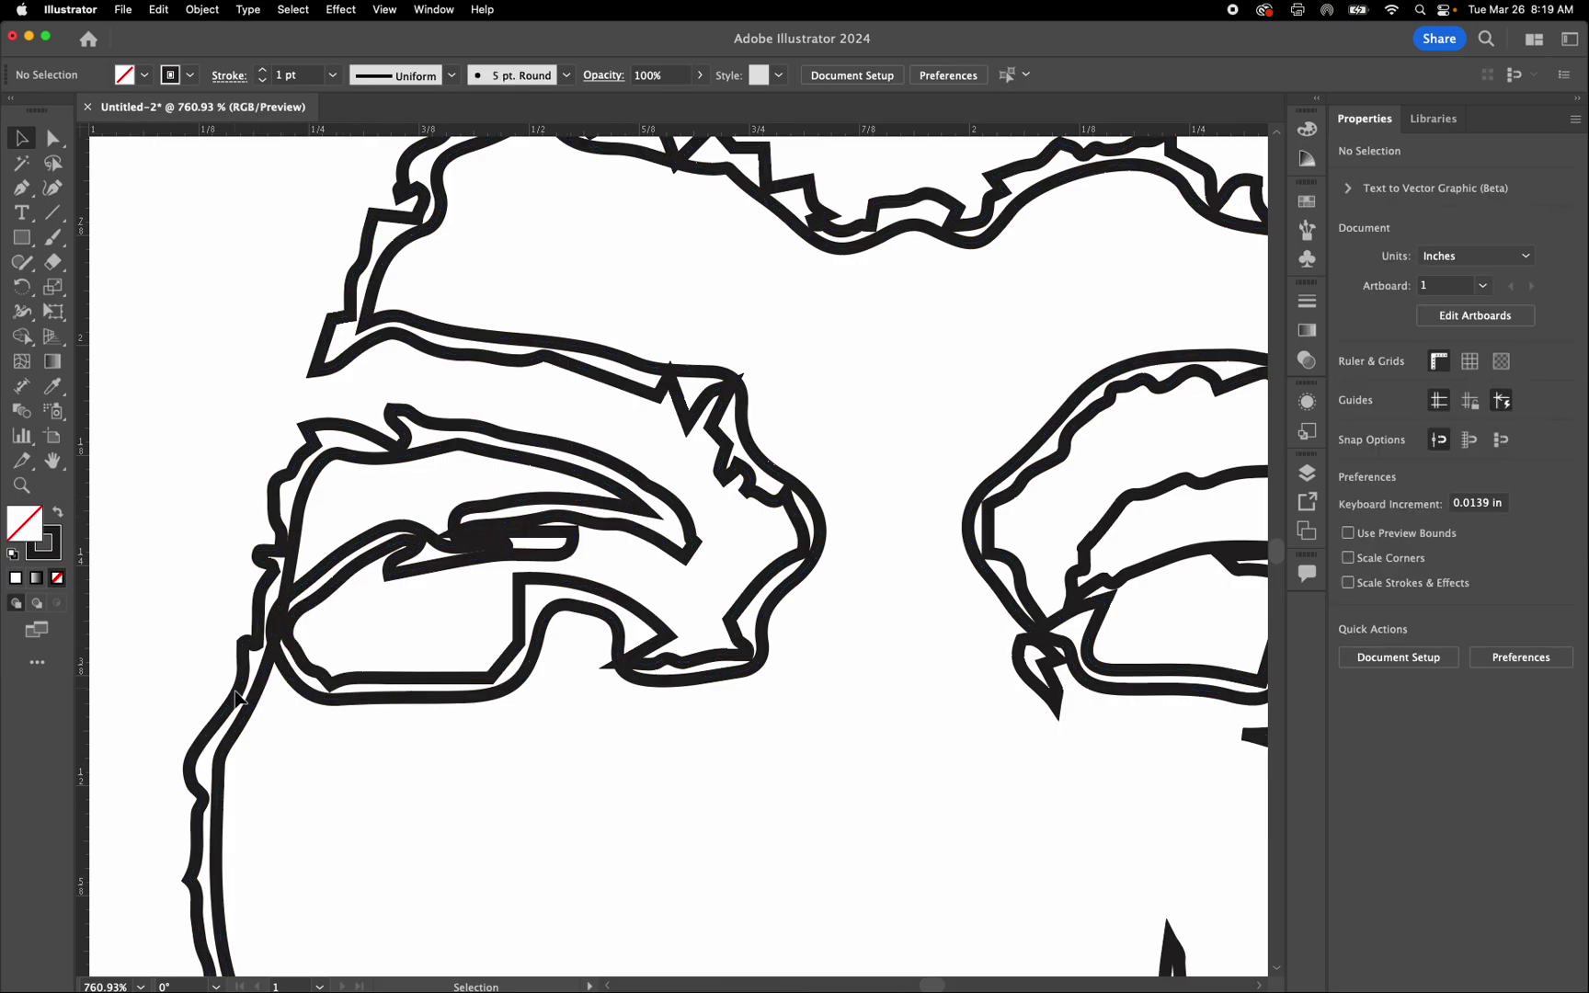
click(236, 696)
scroll(235, 698, down, 5)
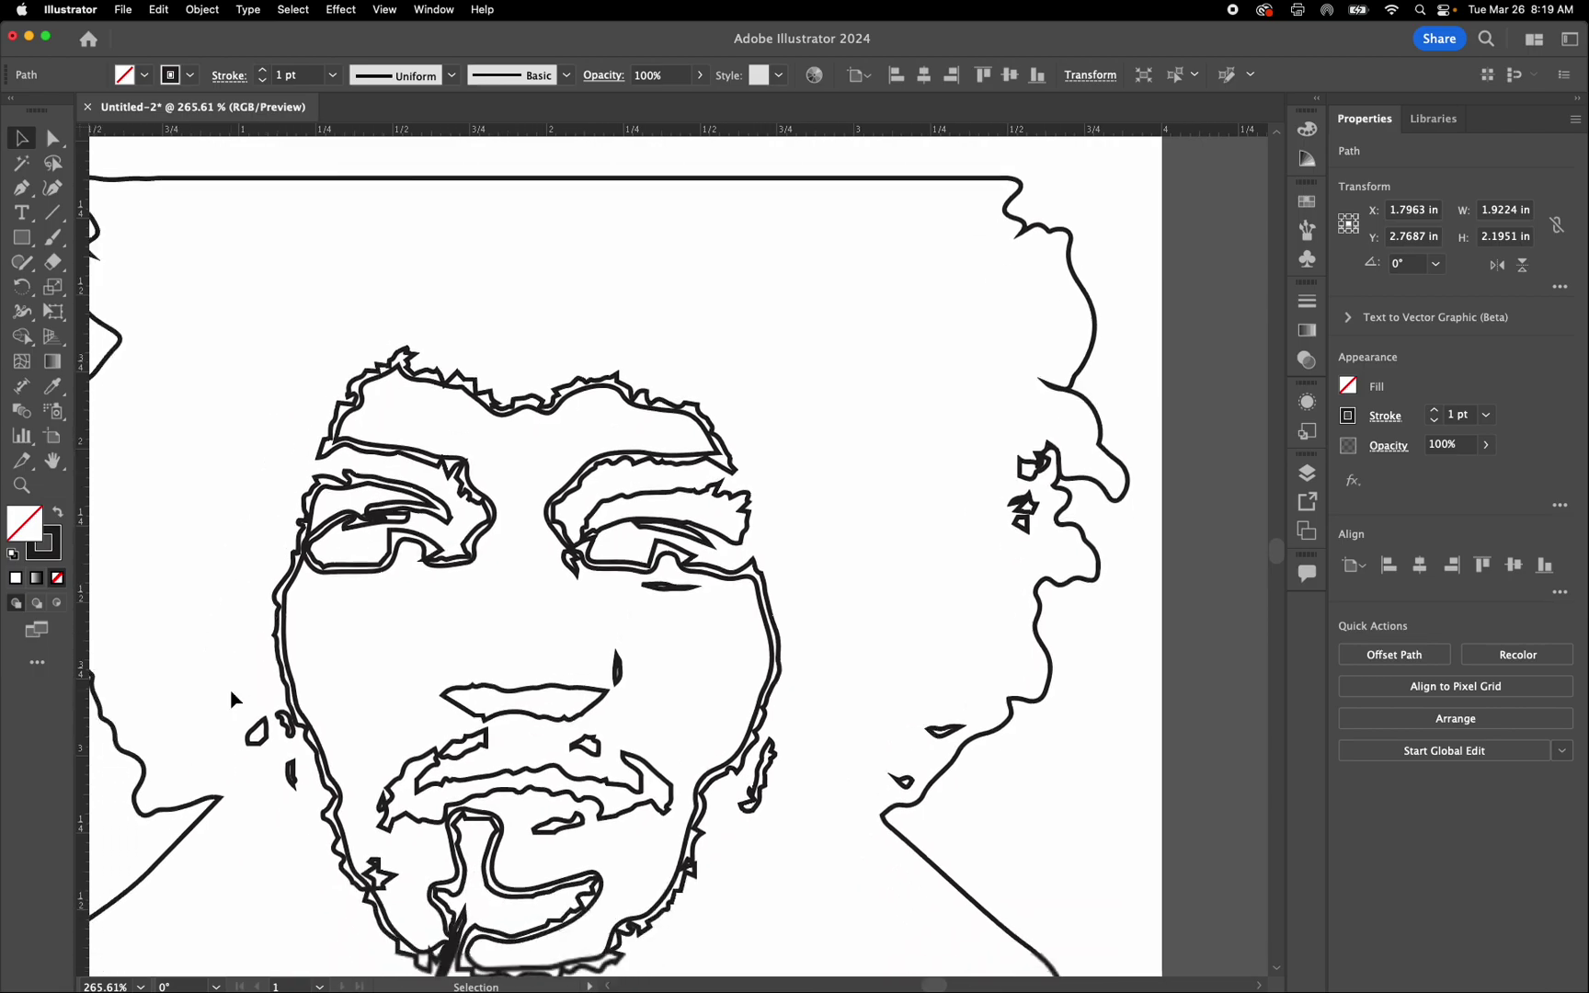
click(231, 699)
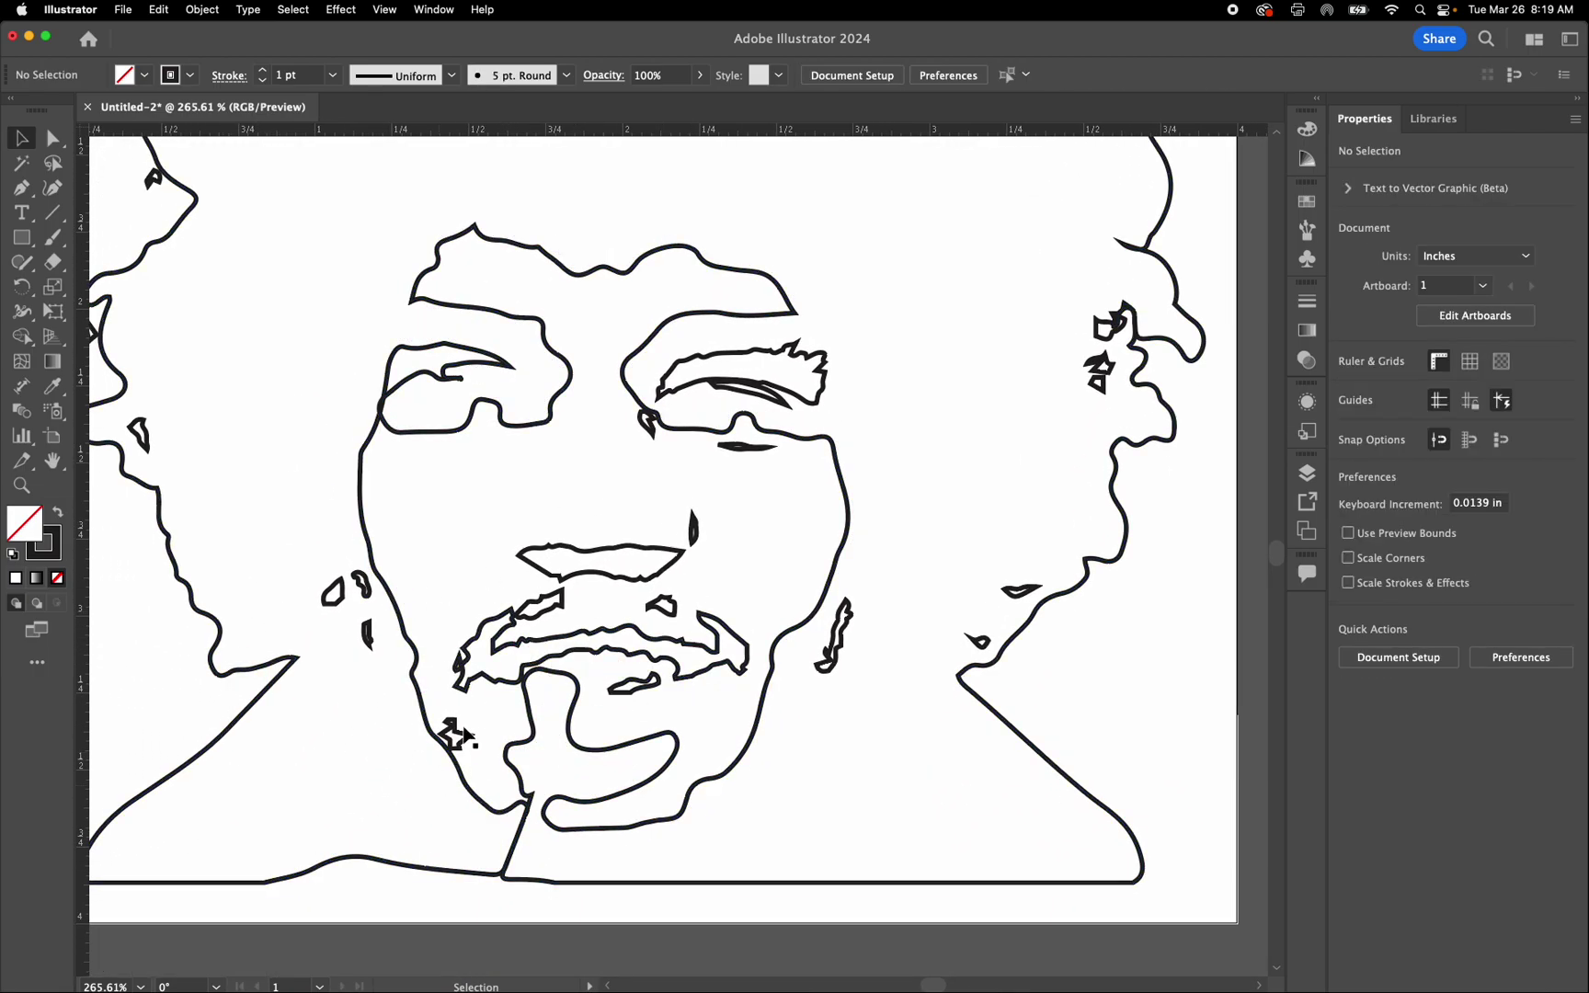
- Try a black fill on the main hair, face and shoulders path, and return its fill to none
click(423, 721)
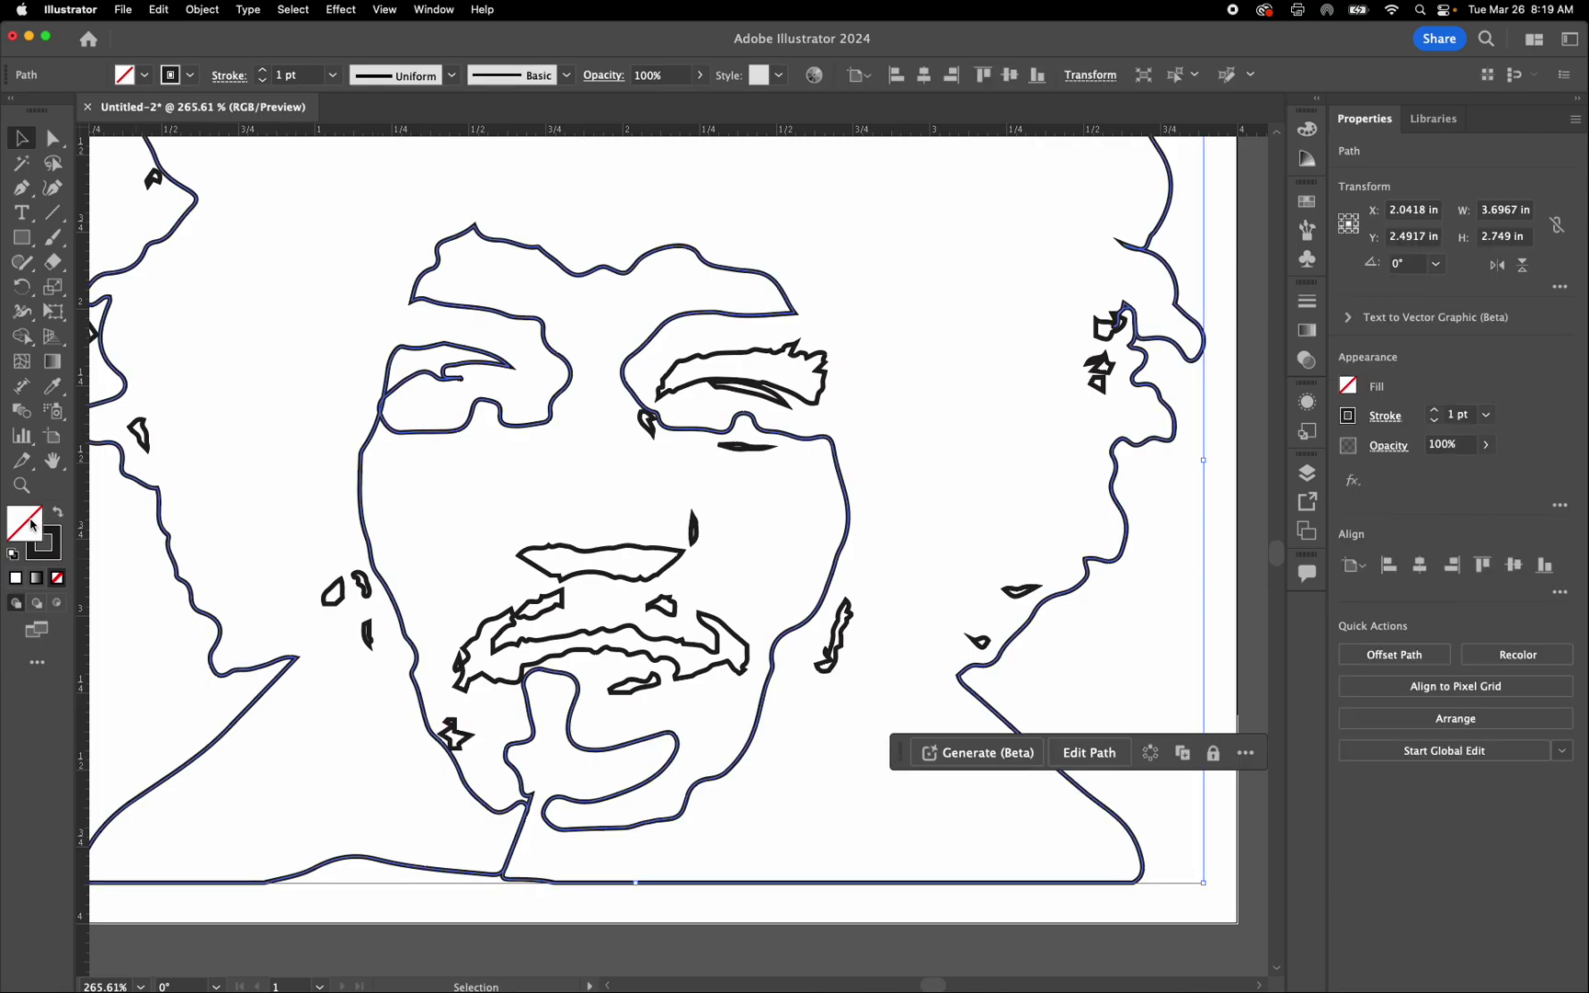
click(15, 579)
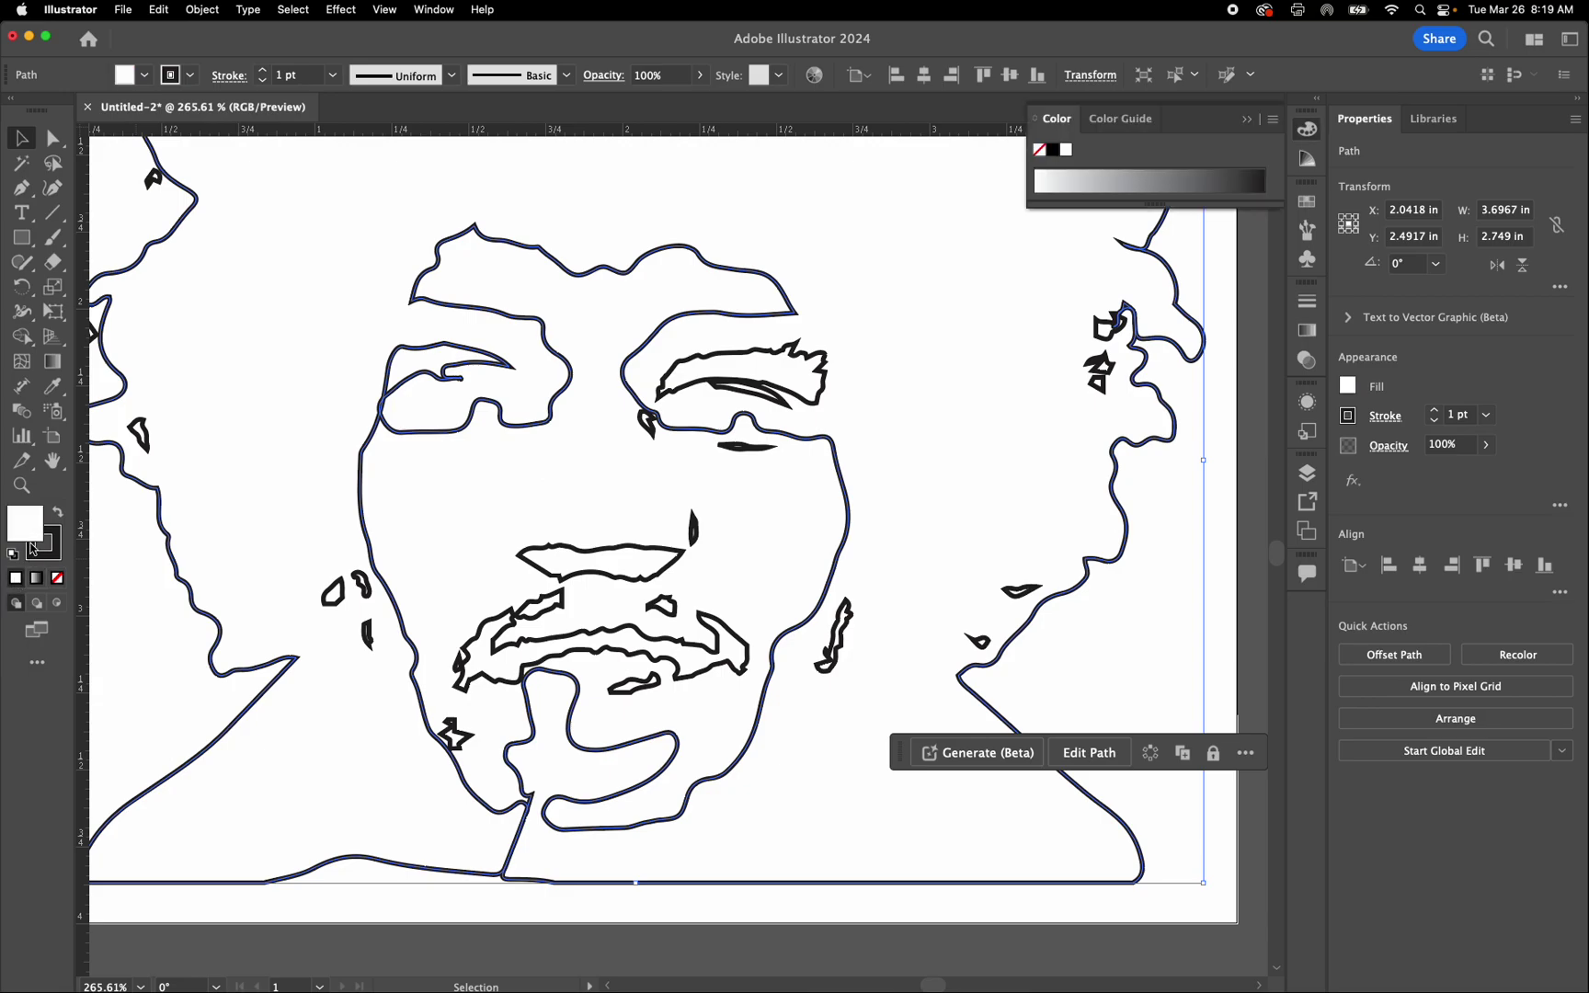
click(1170, 176)
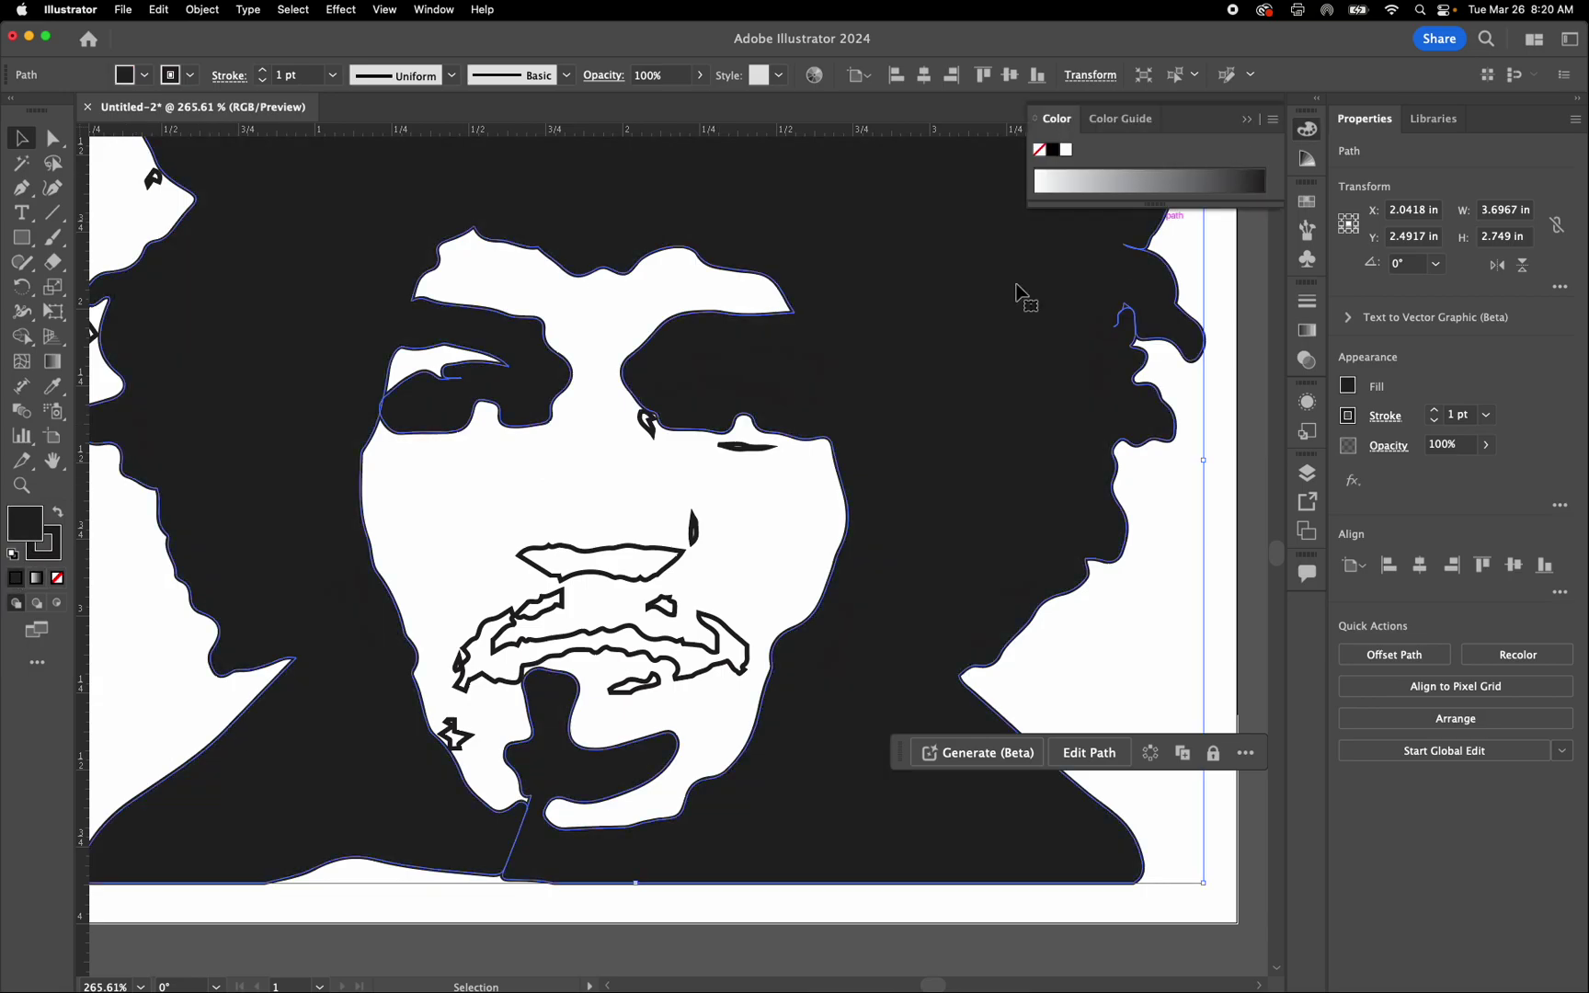
scroll(728, 629, down, 2)
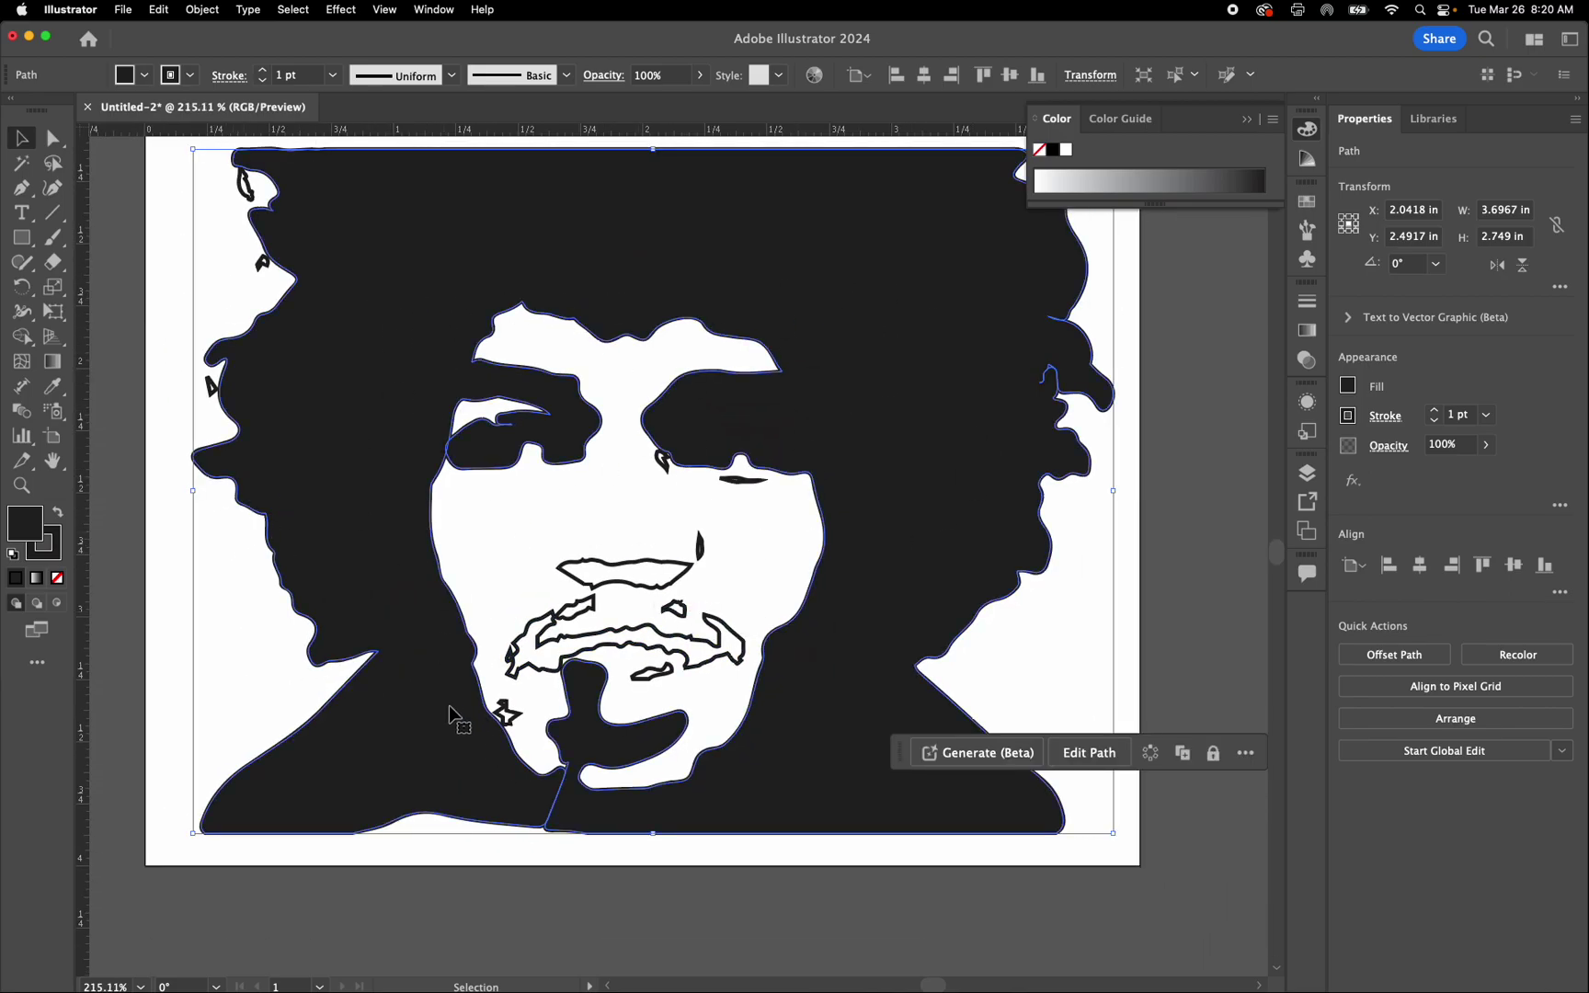
click(61, 577)
click(248, 567)
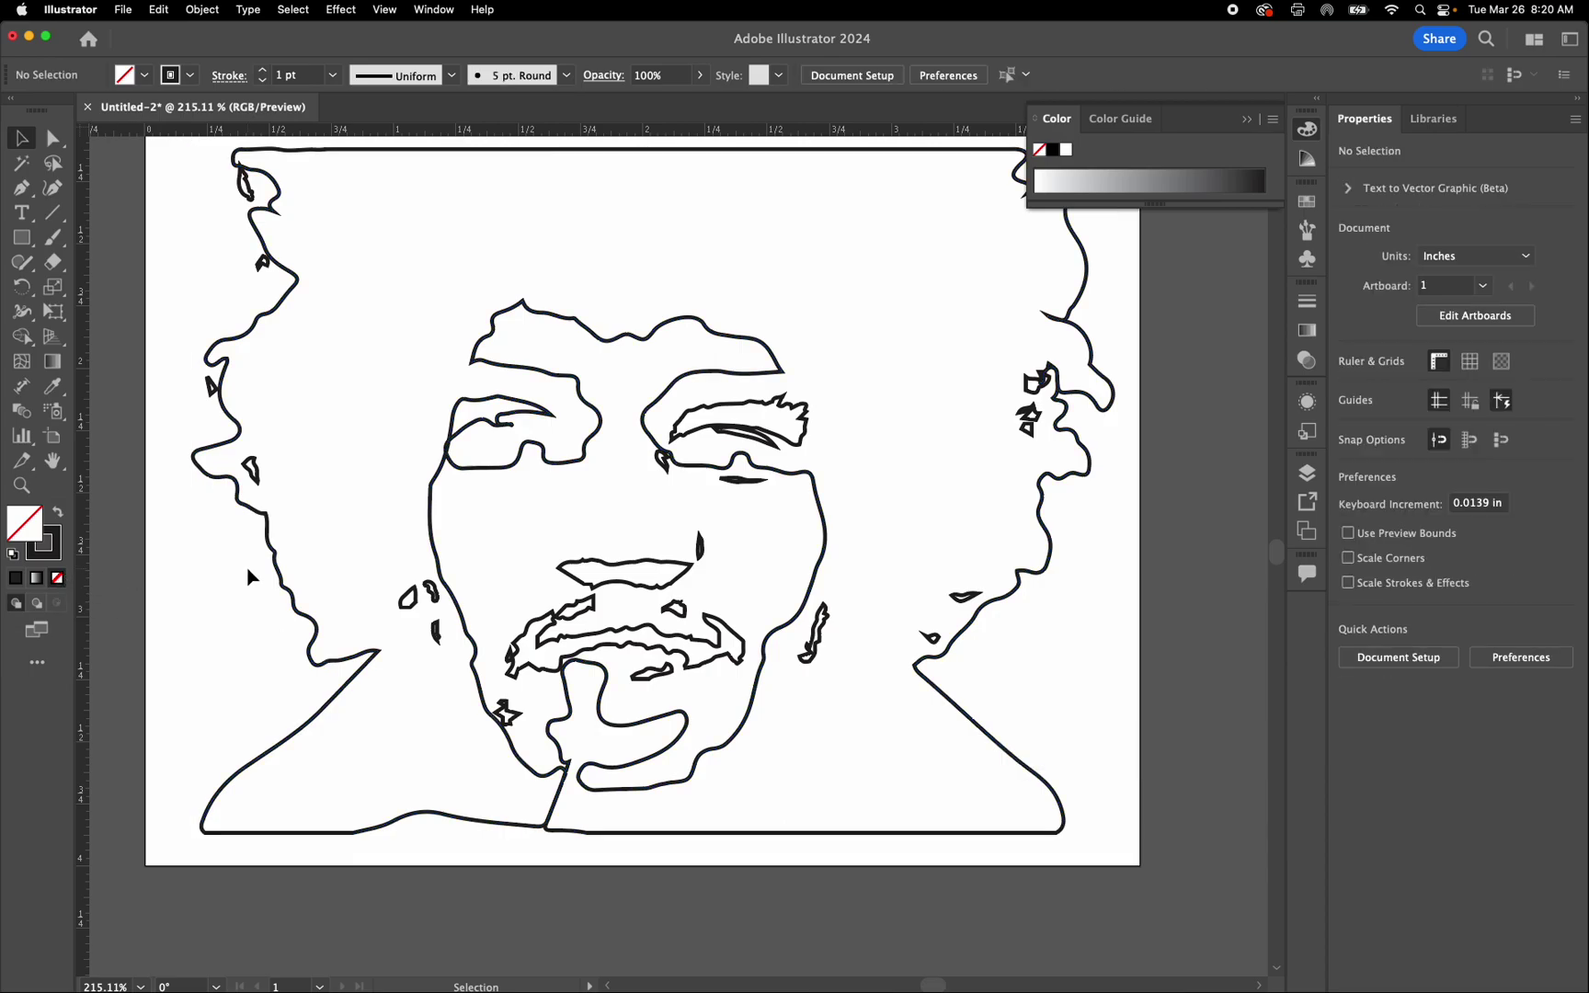
- Delete the two jagged stray shapes just inside the right edge of the hair, above the small four-sided one
scroll(714, 558, up, 5)
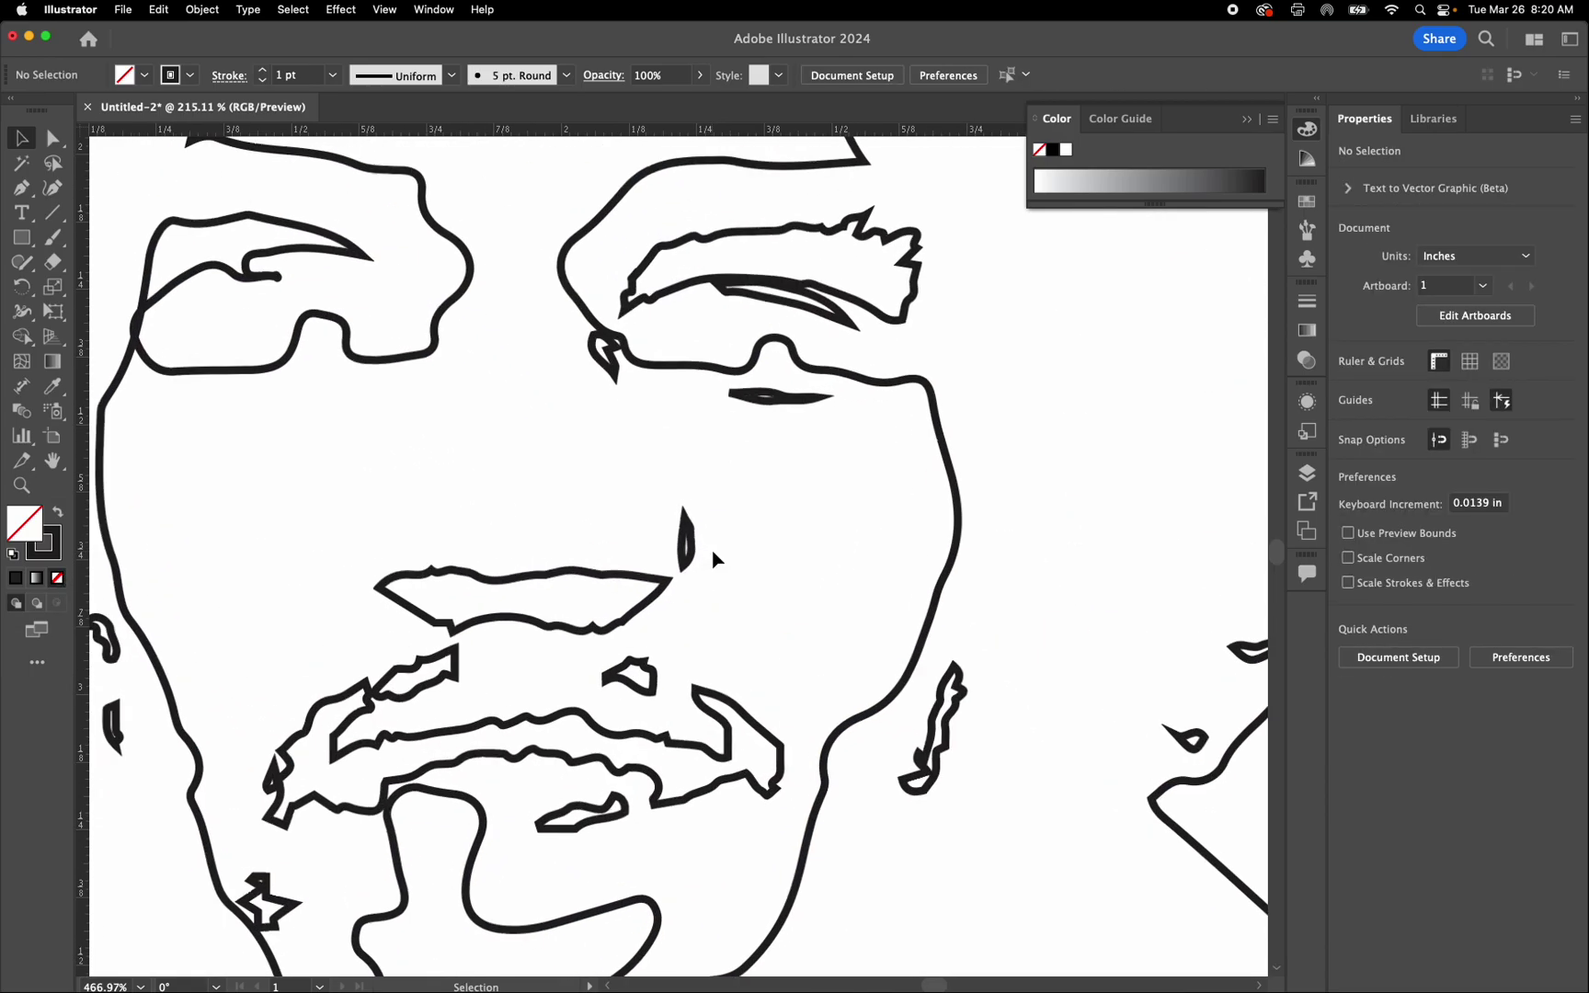
scroll(745, 557, right, 10)
scroll(747, 561, up, 3)
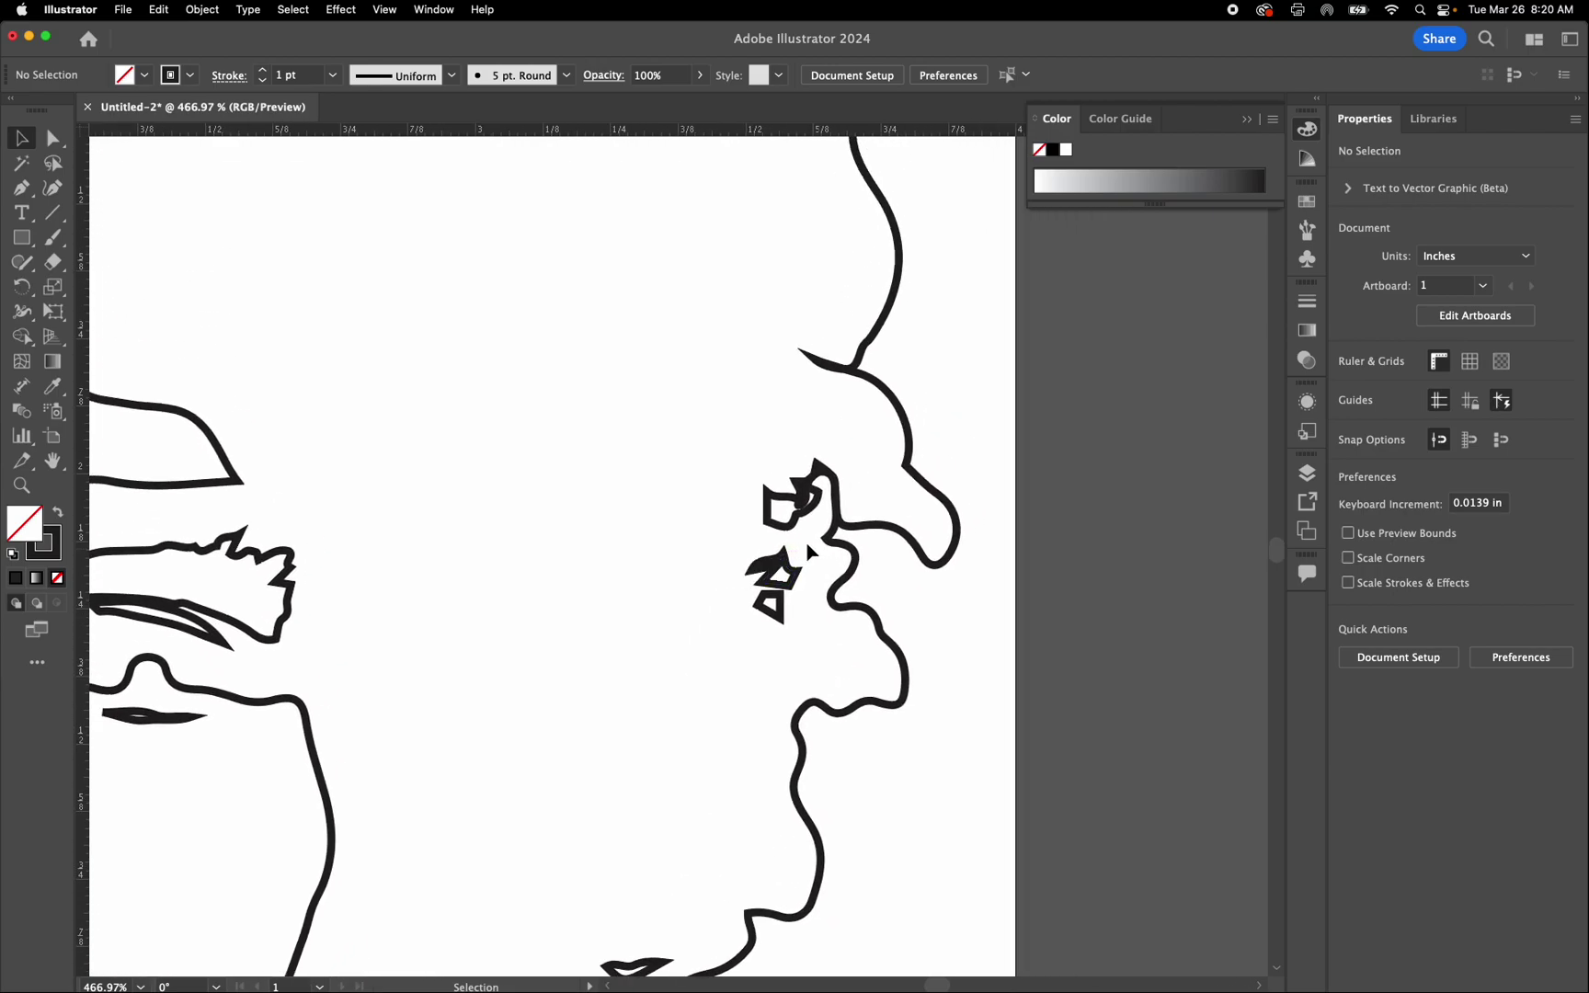
click(774, 563)
key(Delete)
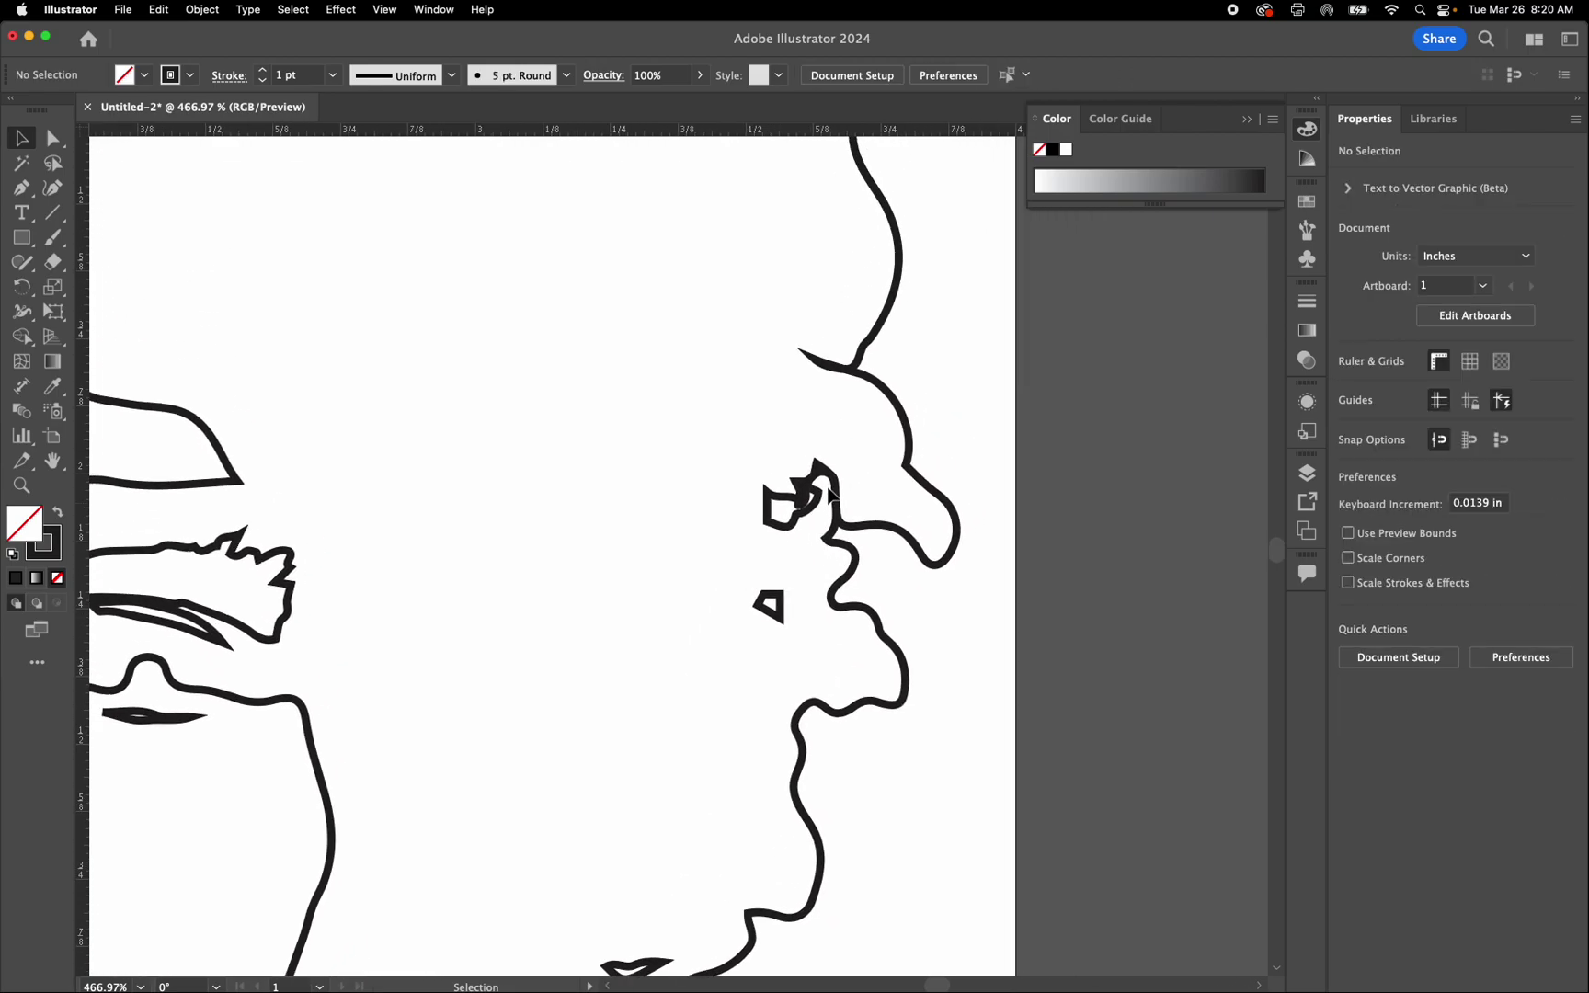
click(808, 488)
key(Delete)
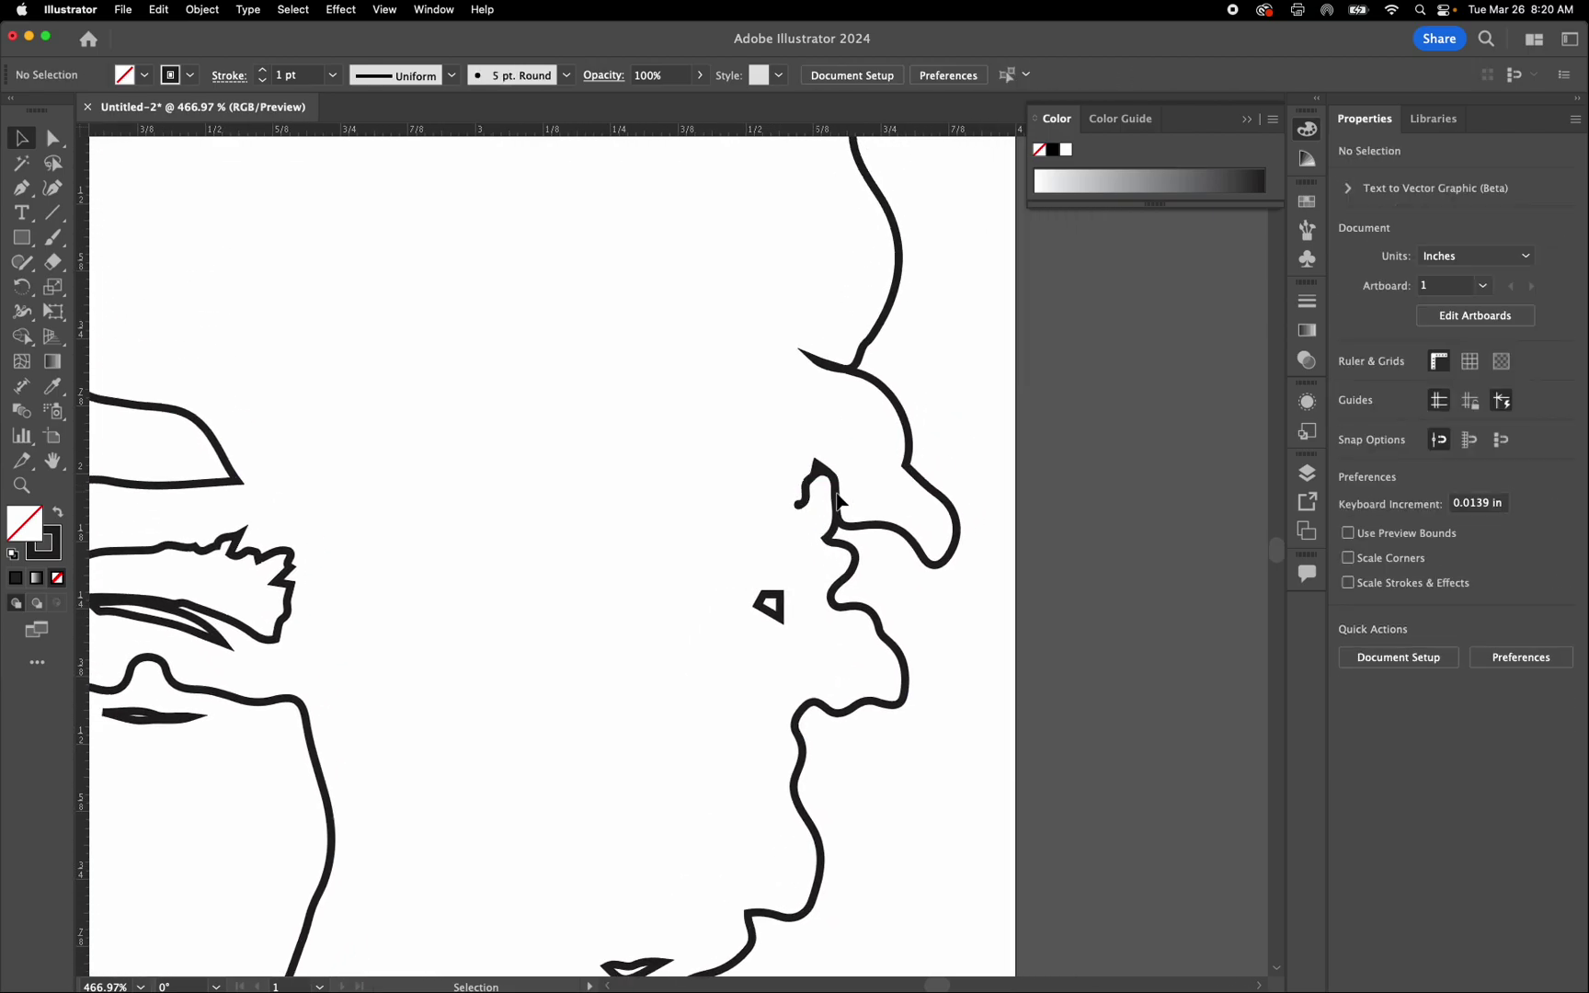
- Delete the narrow jagged sliver inside the curl at the upper-left corner of the hair outline, including its leftover pieces
scroll(824, 464, left, 10)
scroll(825, 463, up, 3)
scroll(824, 463, left, 15)
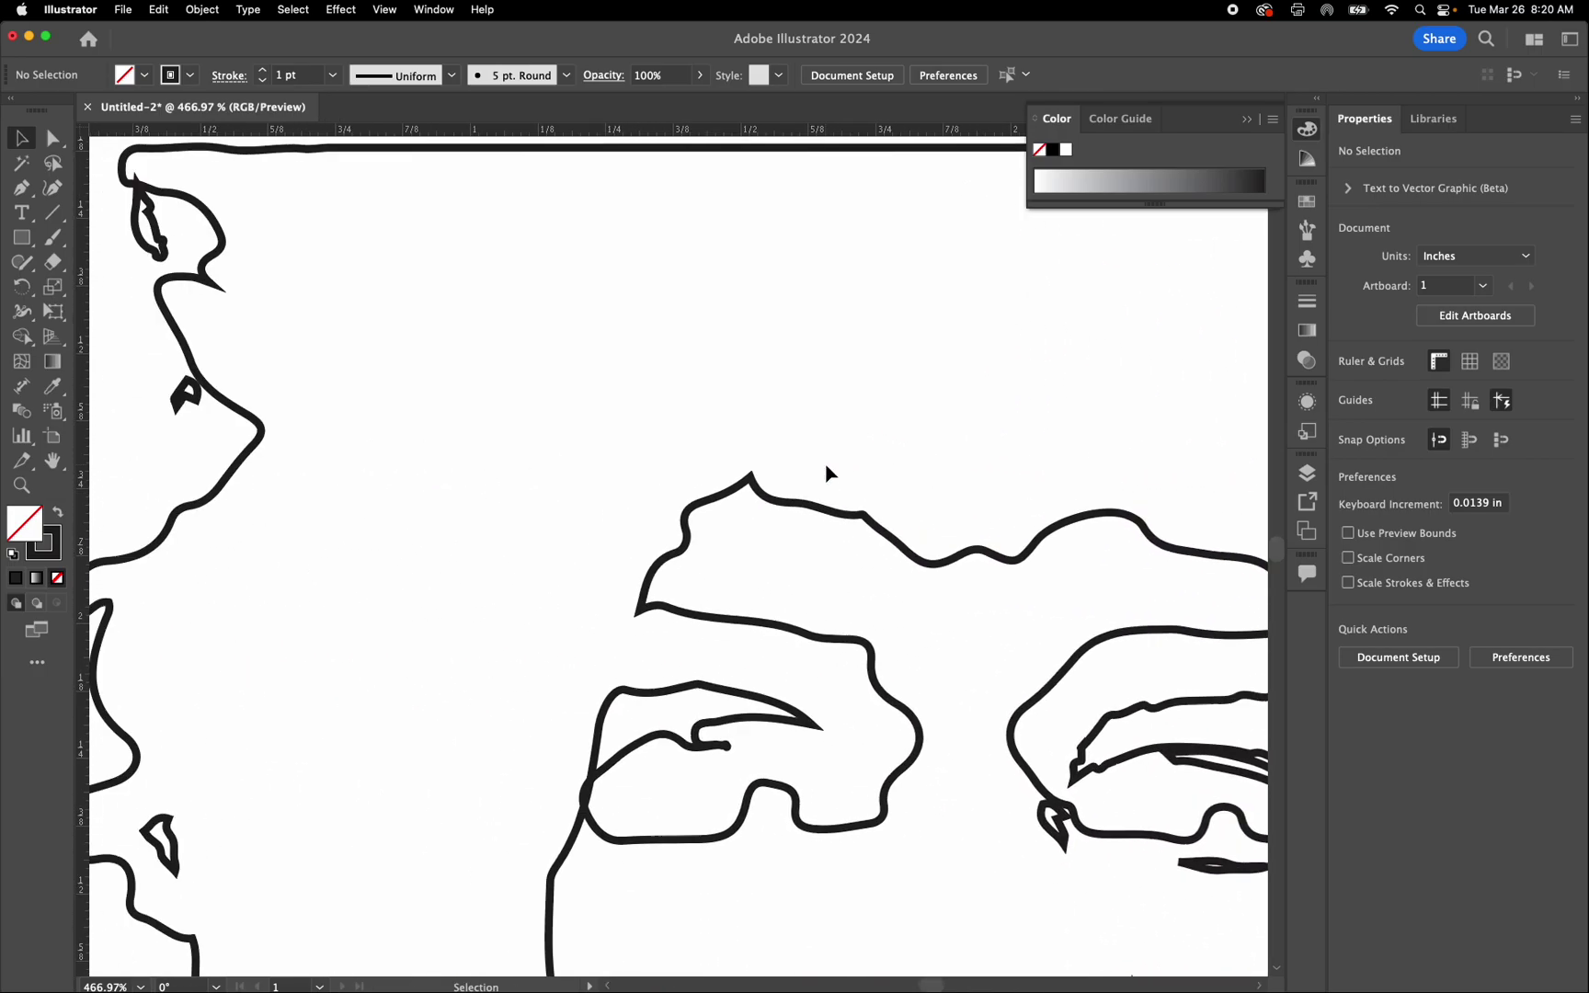
click(58, 144)
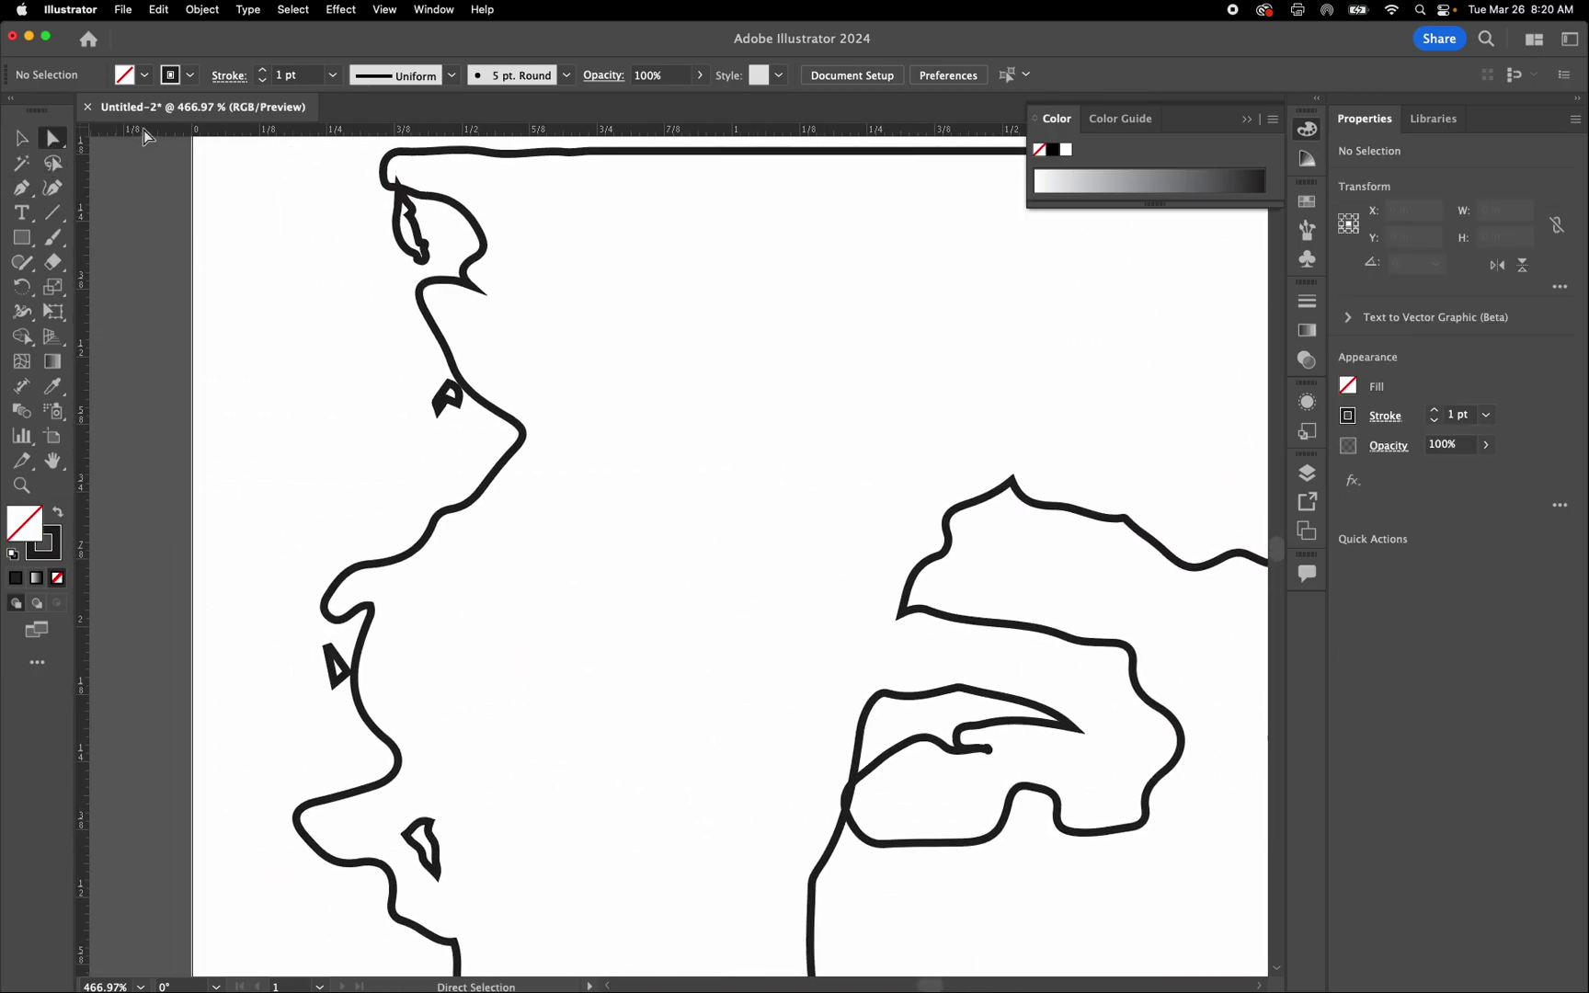
drag(428, 228, 365, 260)
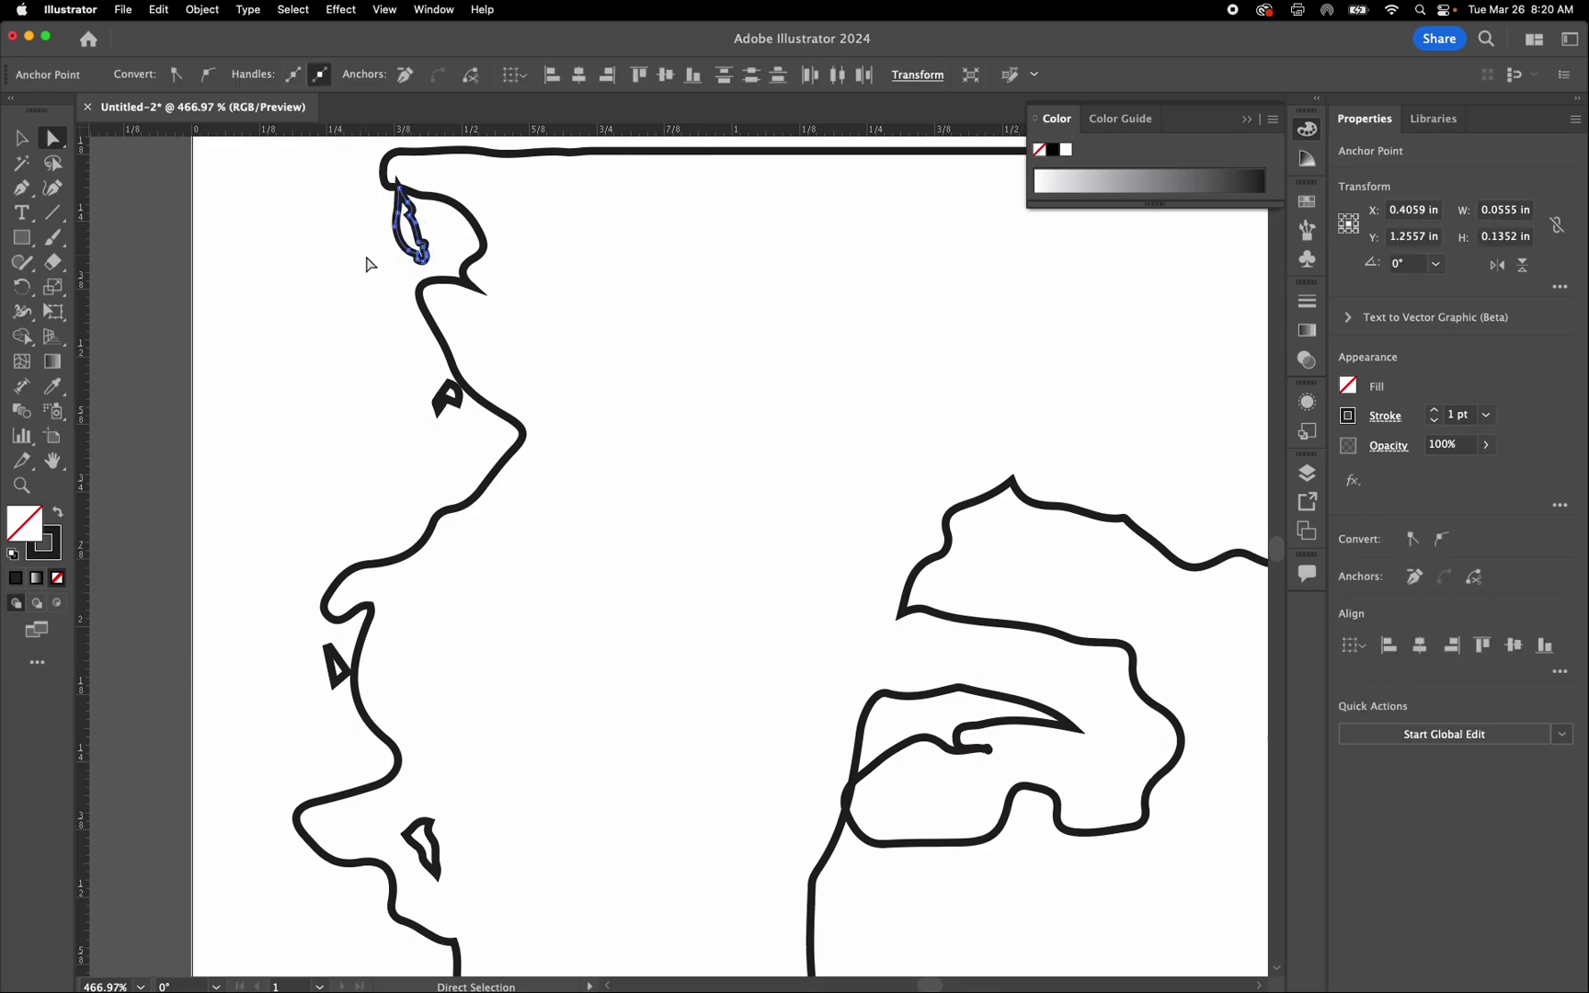
click(426, 253)
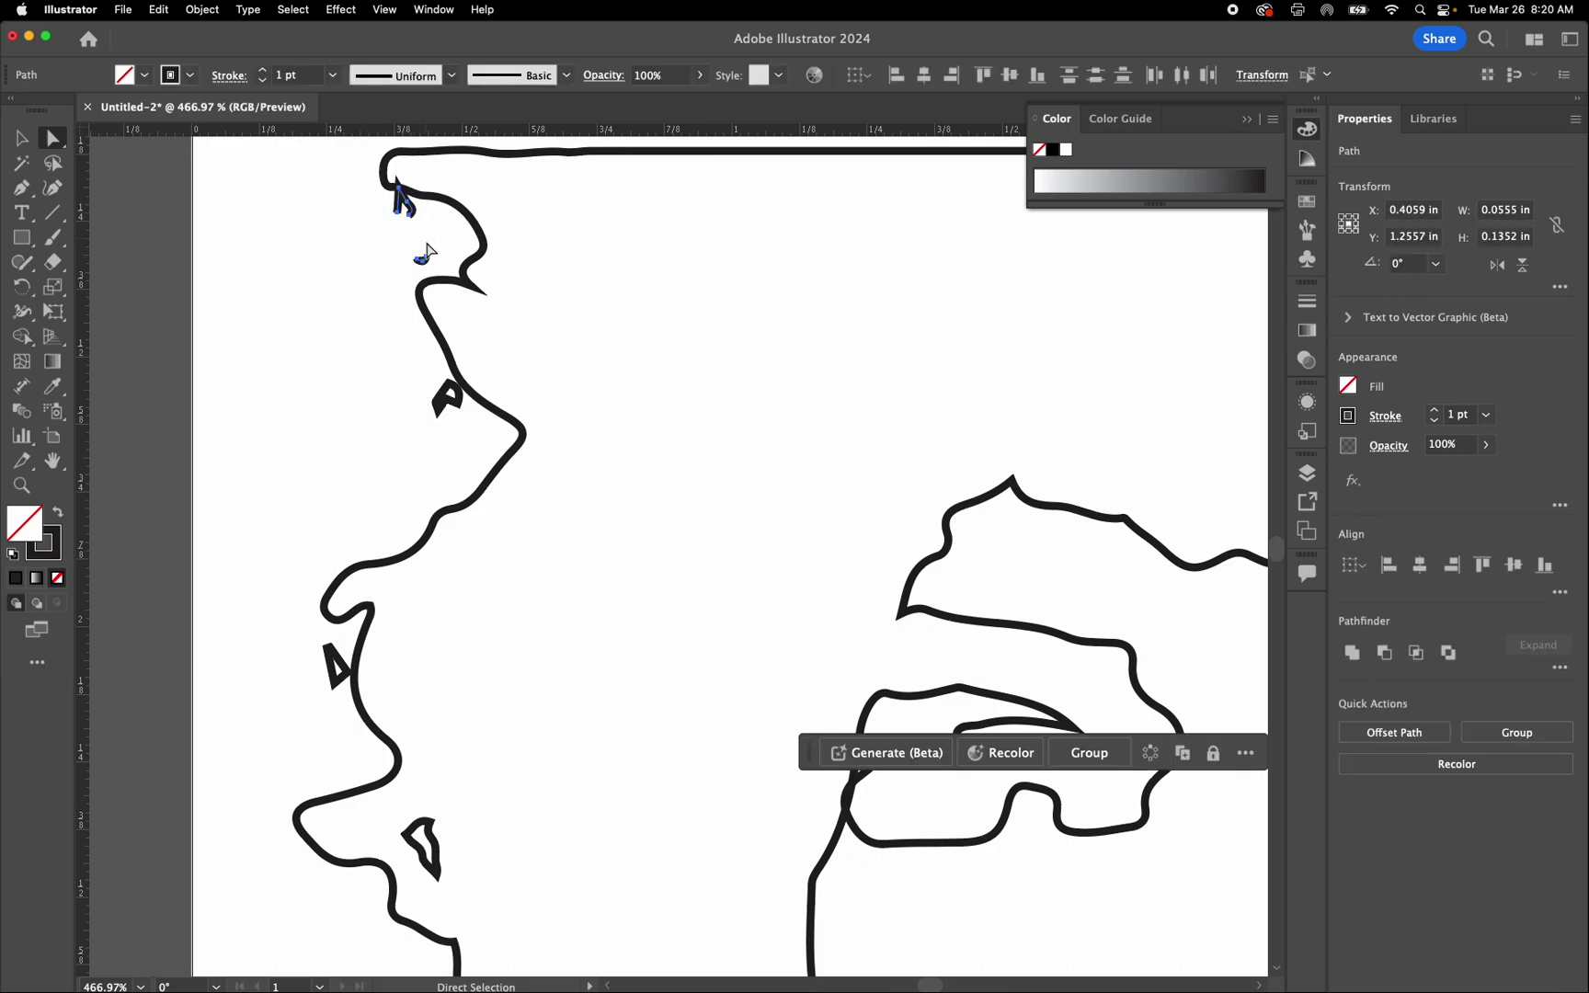
key(Delete)
- Delete the small stray shape touching the upper-left edge of the hair, keeping the main outline
click(21, 138)
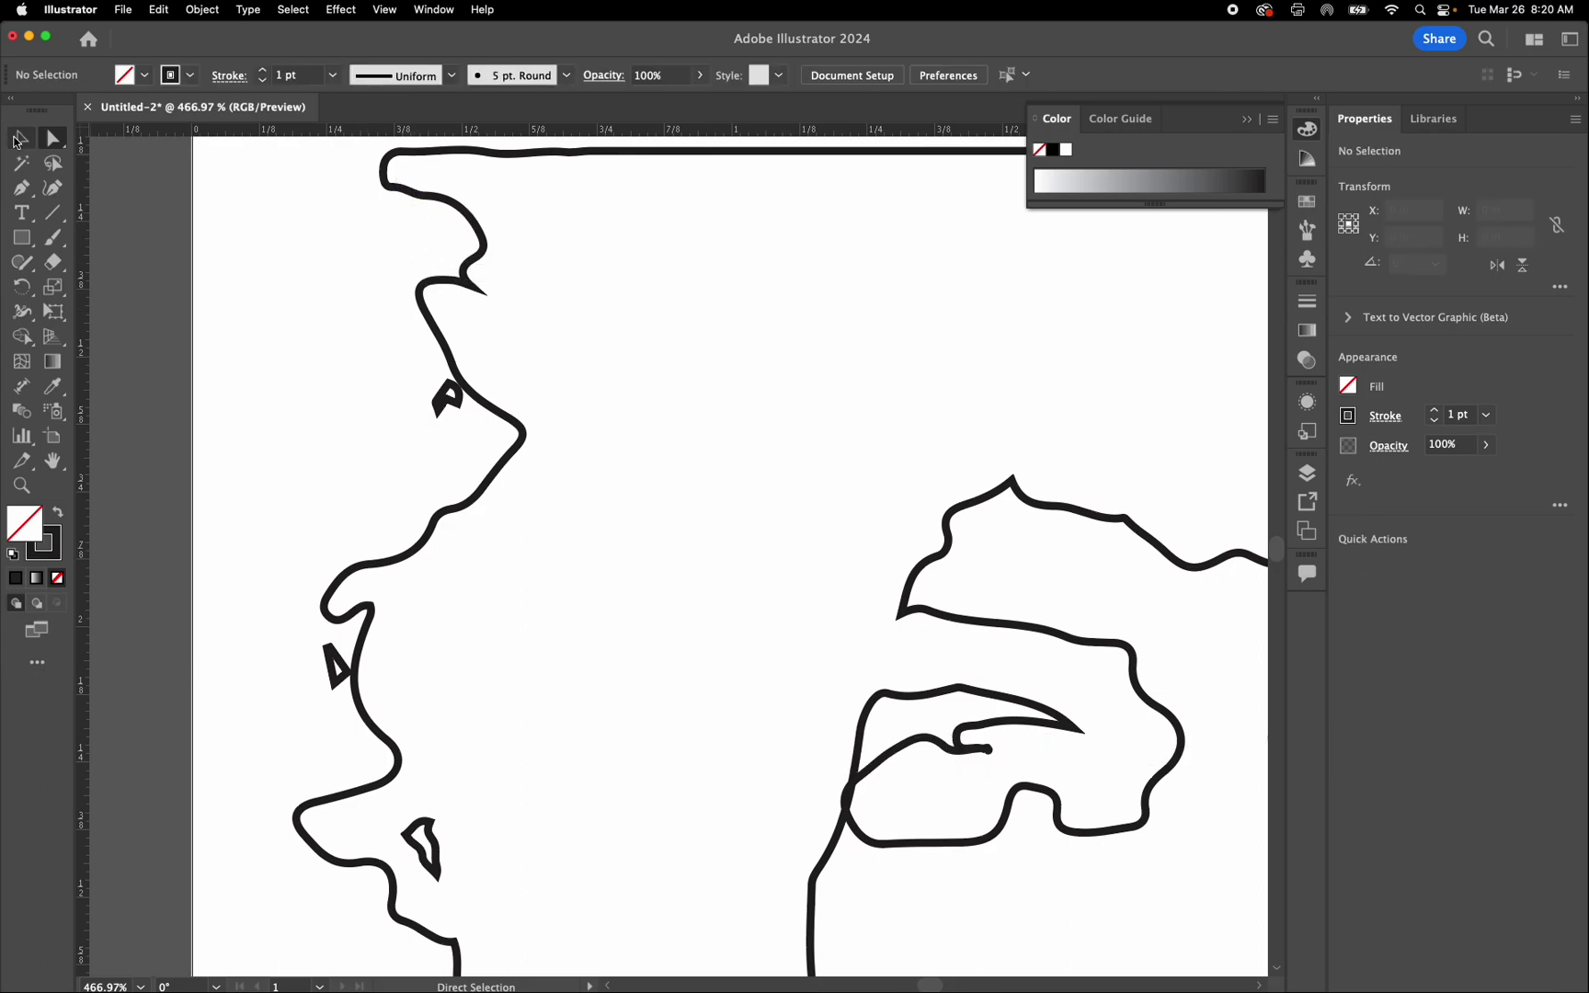
key(super+a)
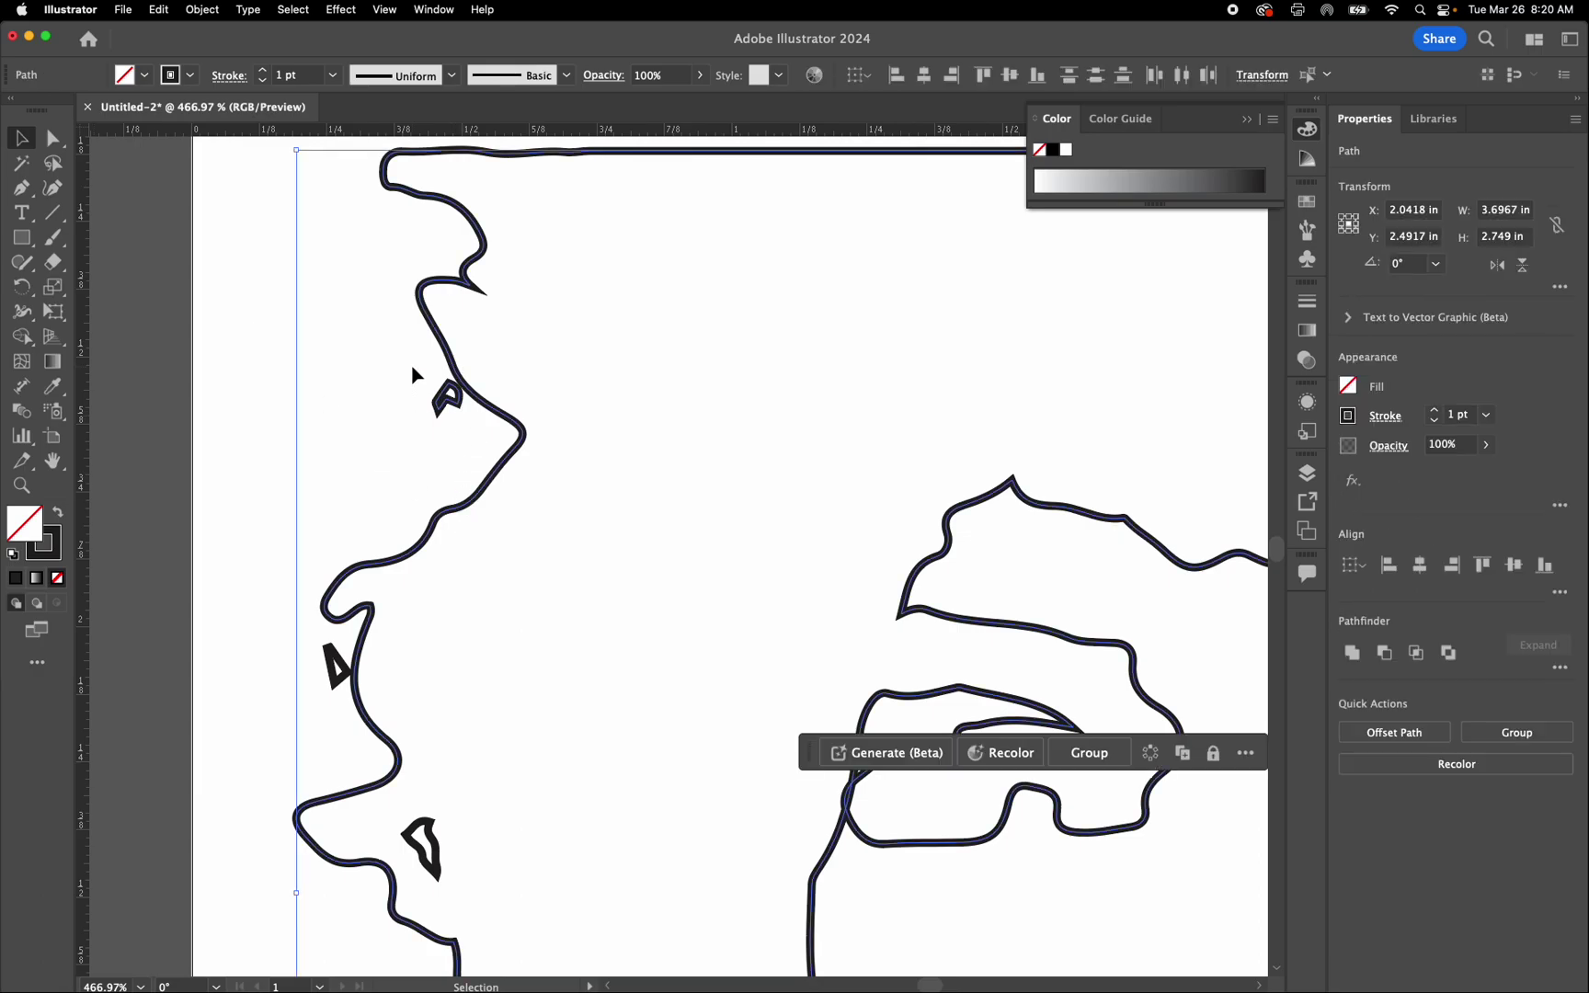
click(453, 399)
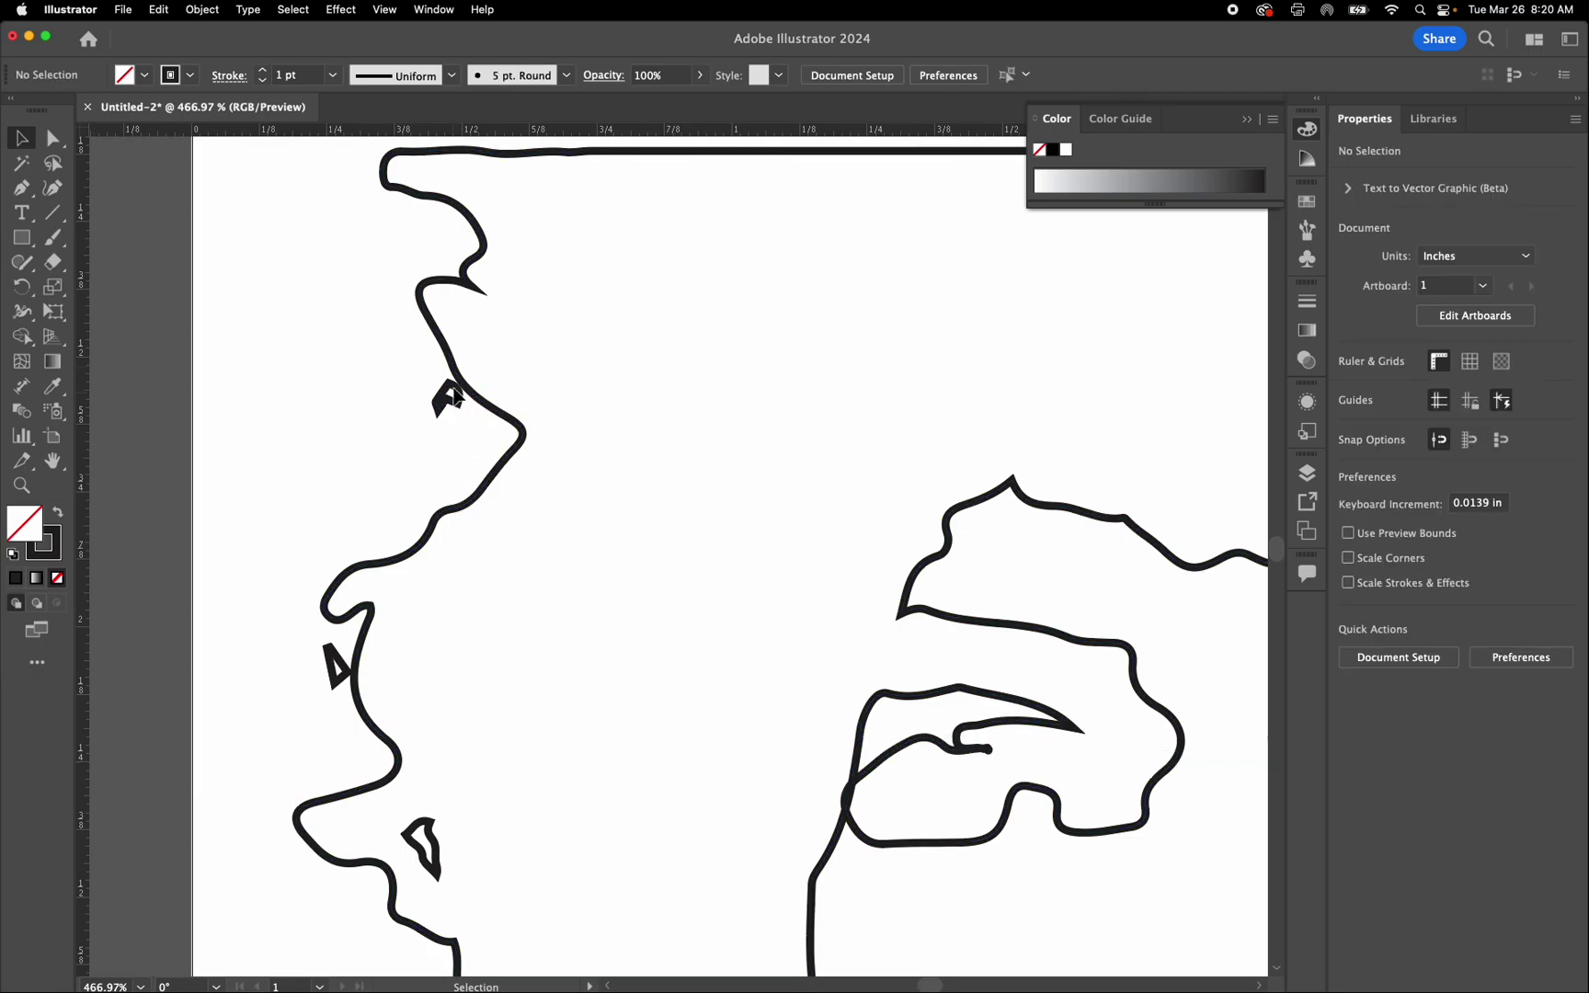
click(449, 396)
key(Delete)
scroll(342, 678, down, 10)
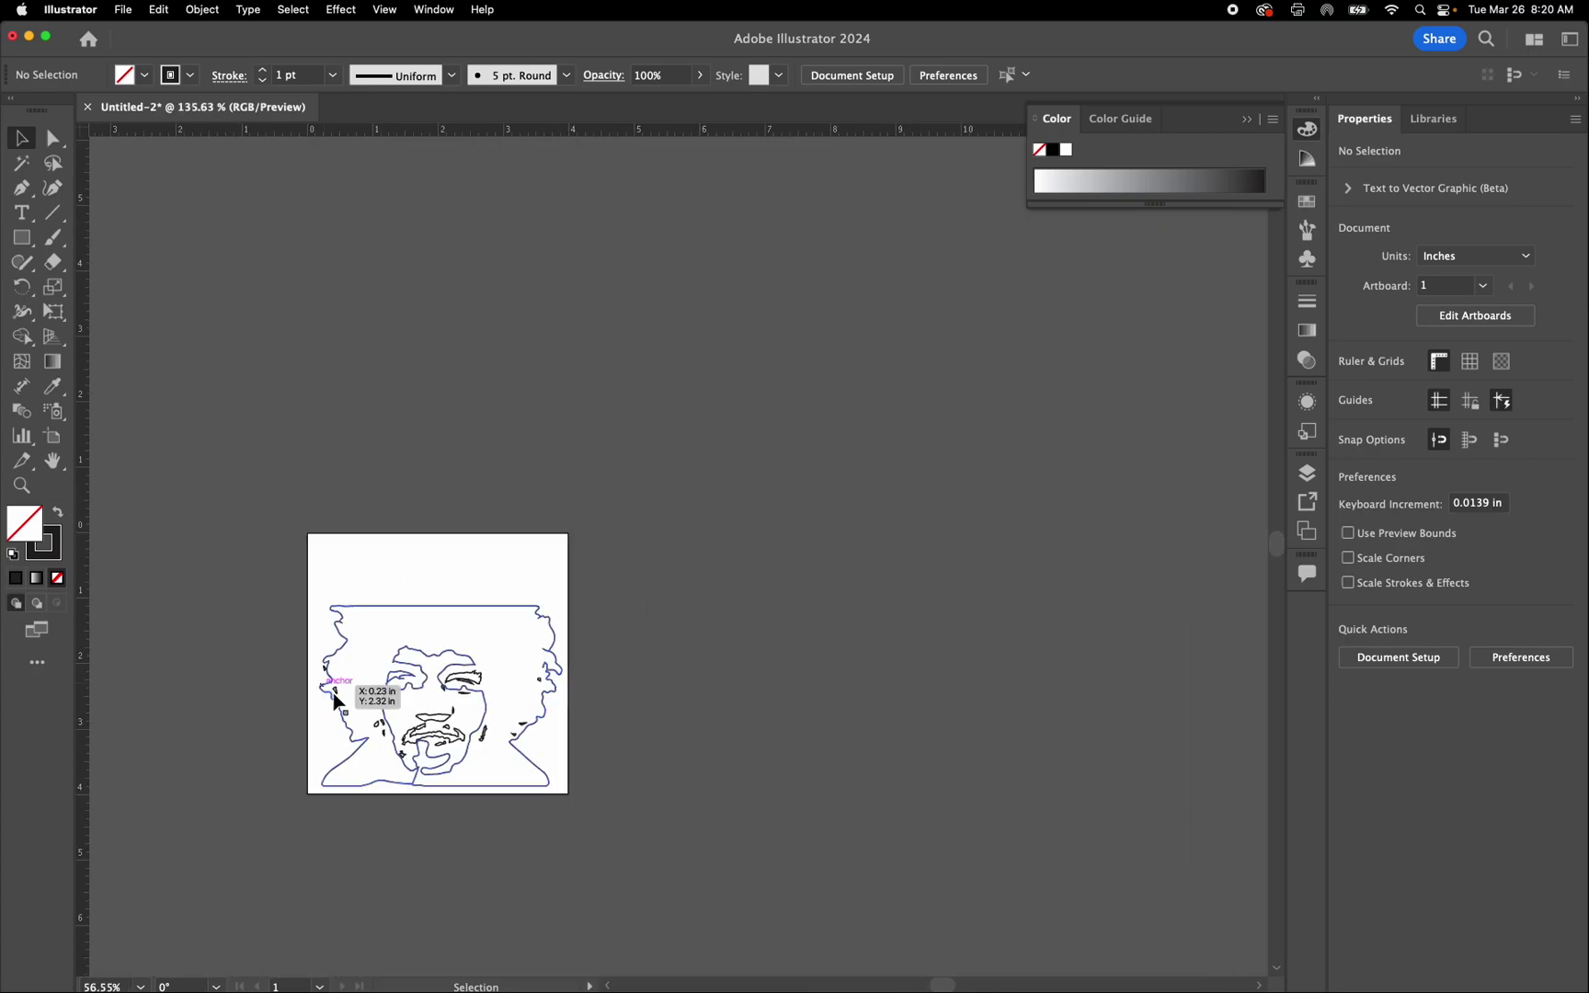
scroll(434, 706, up, 6)
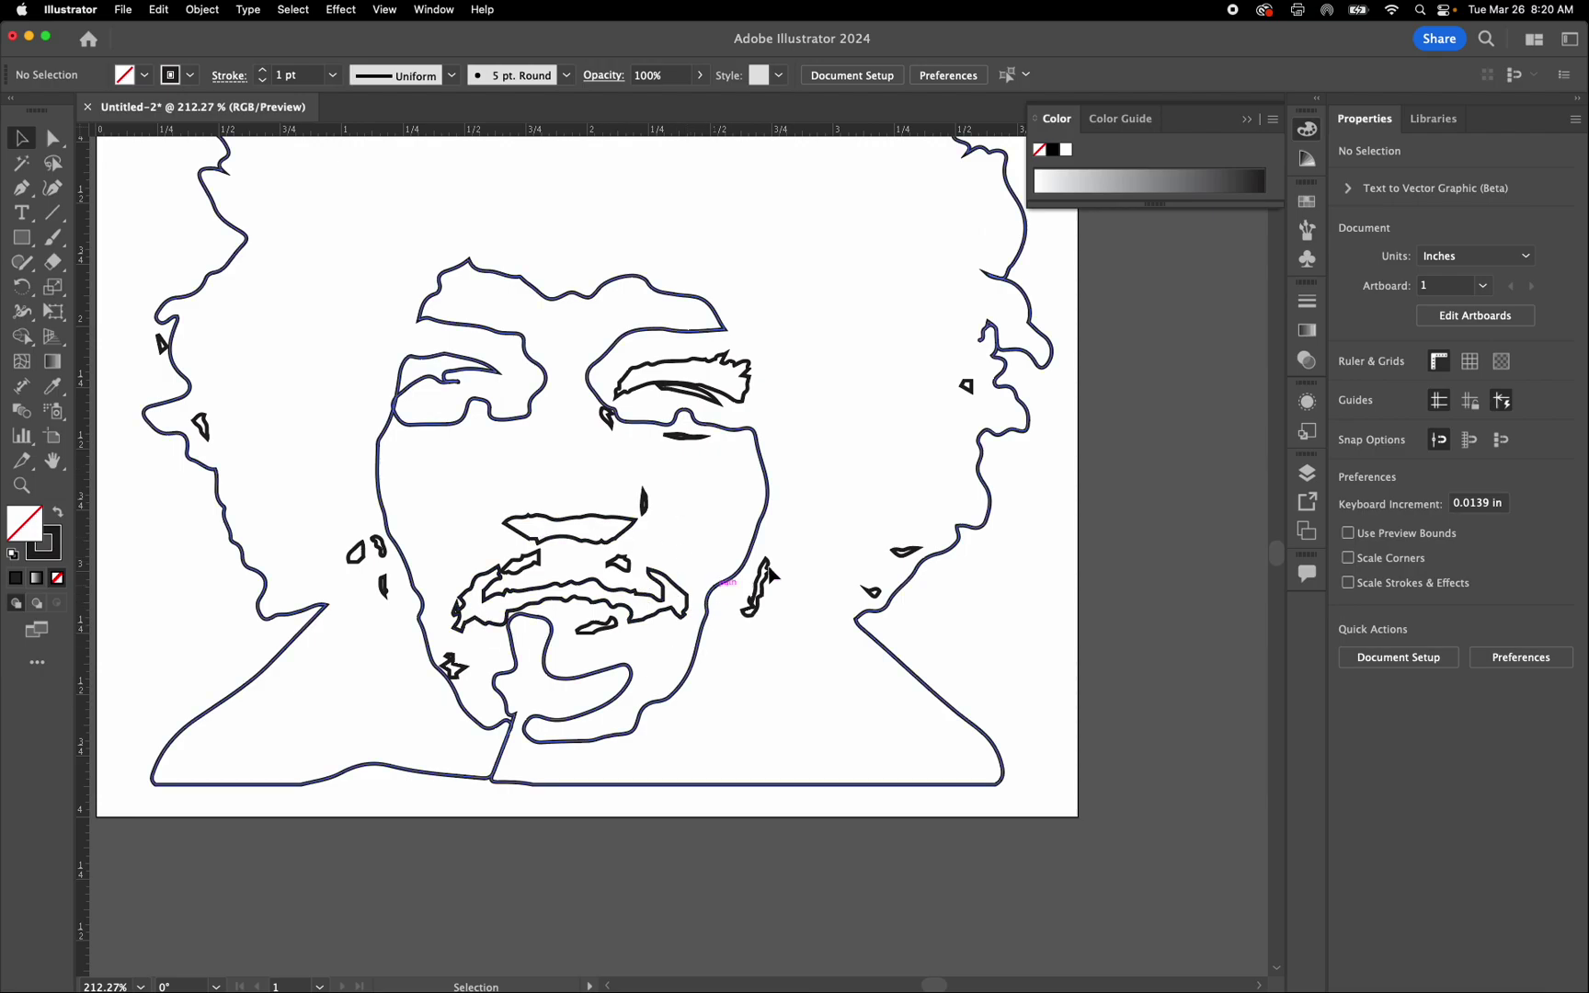
scroll(790, 566, down, 1)
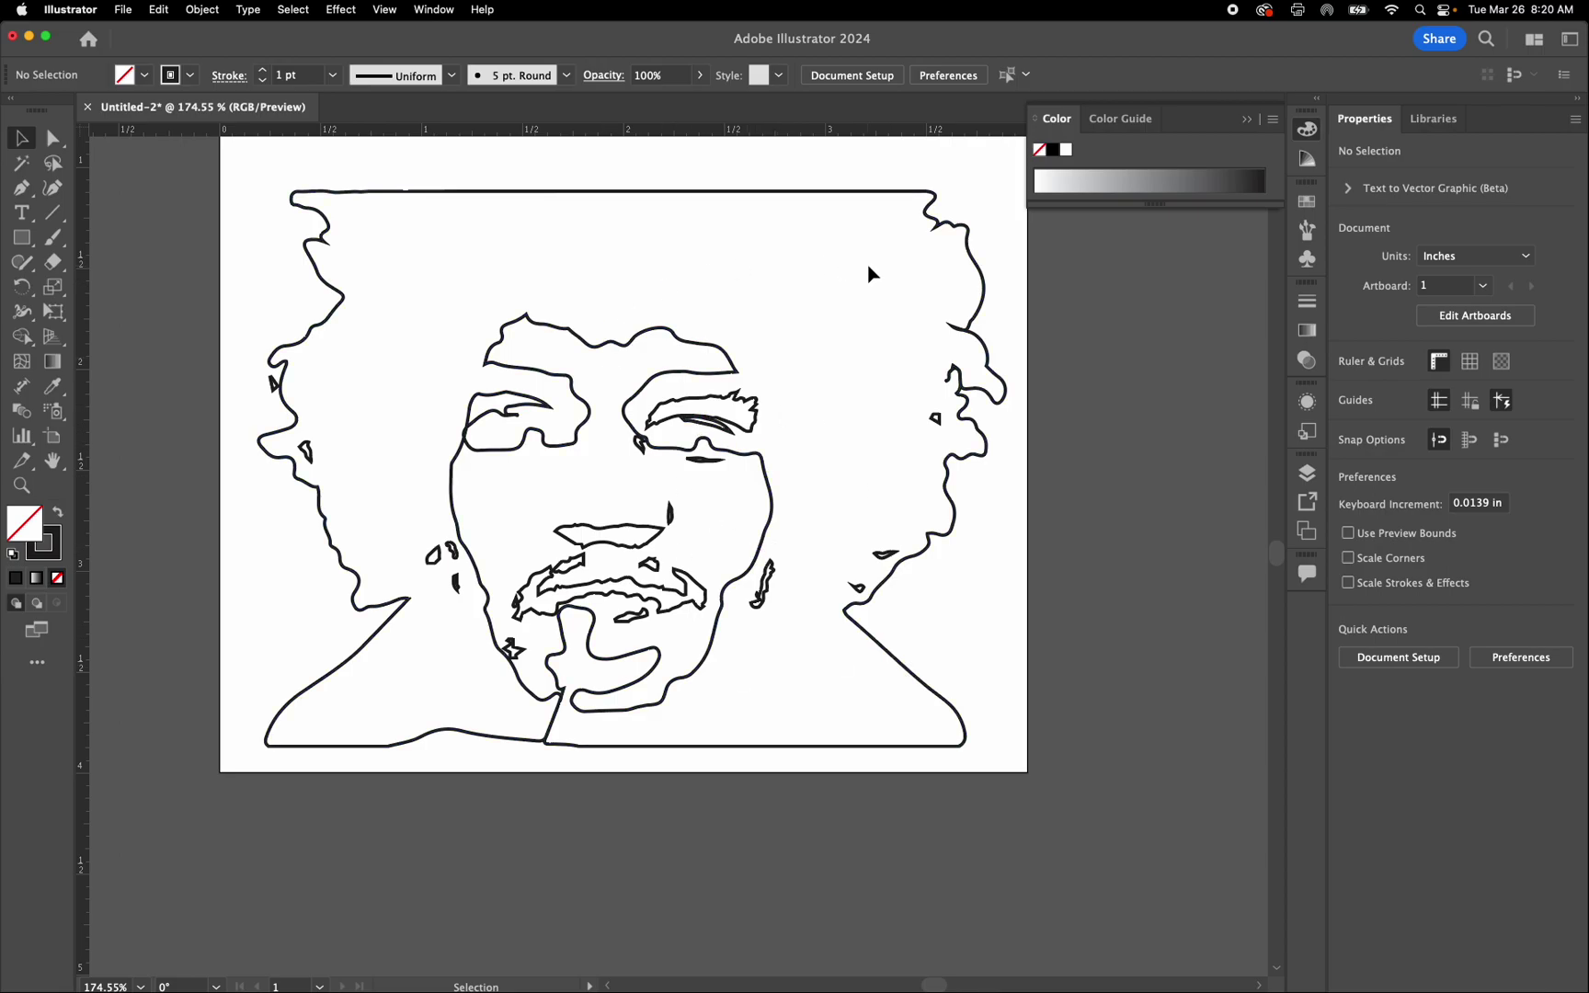
scroll(868, 266, up, 3)
scroll(869, 265, right, 1)
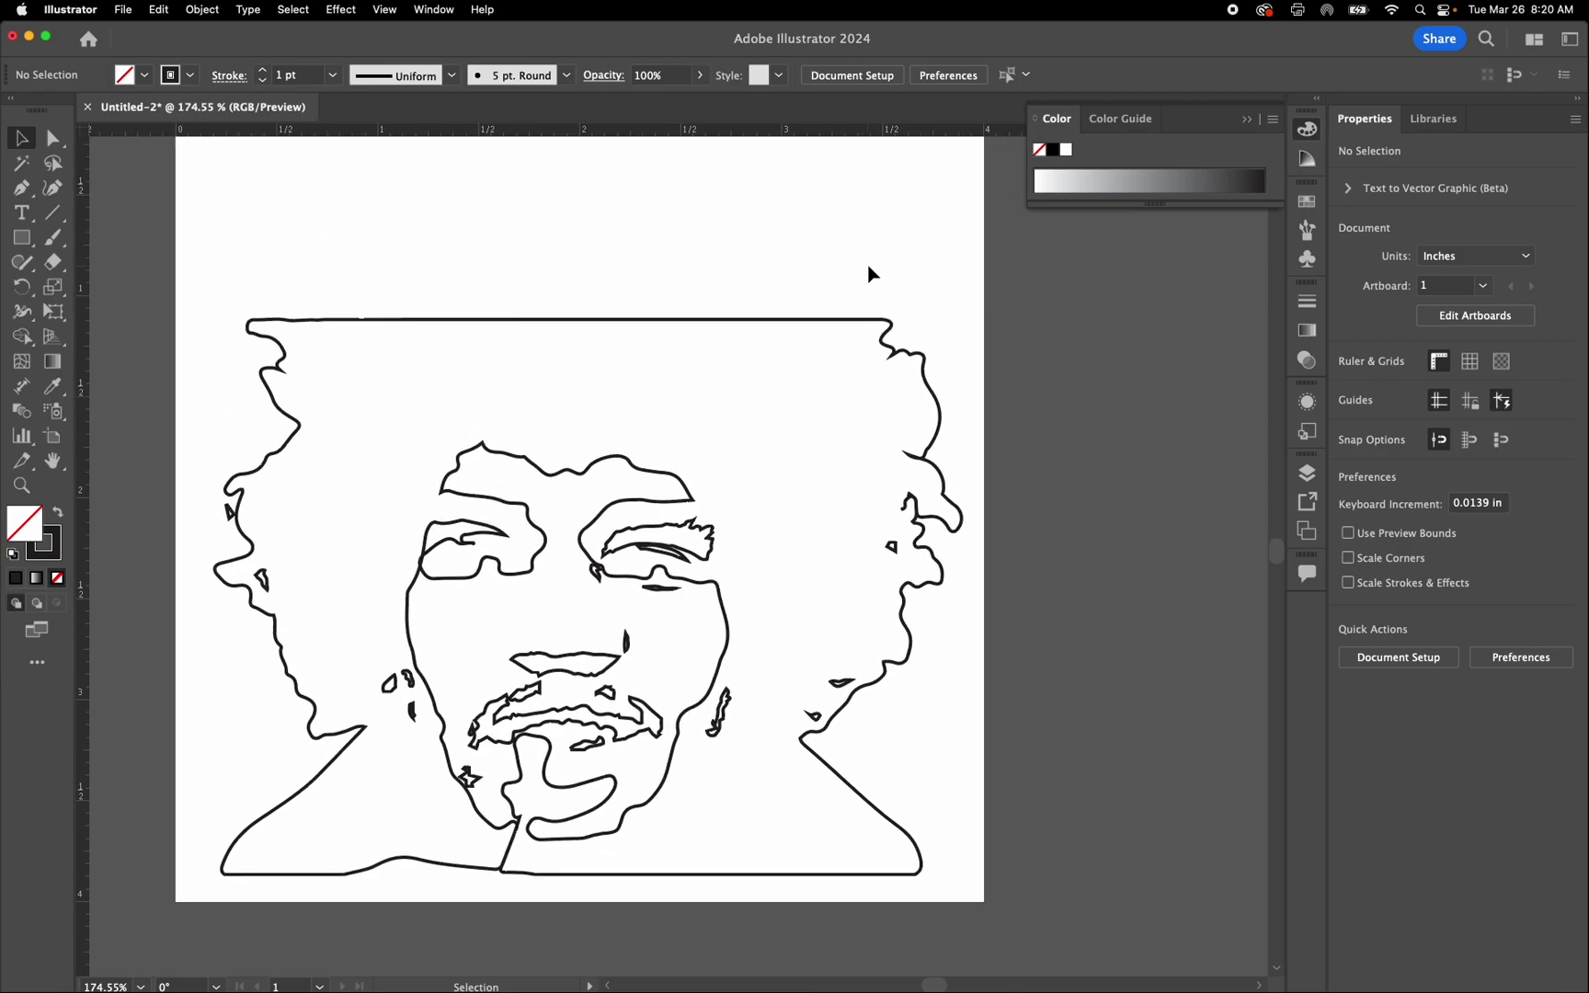
scroll(868, 274, down, 1)
scroll(868, 275, left, 1)
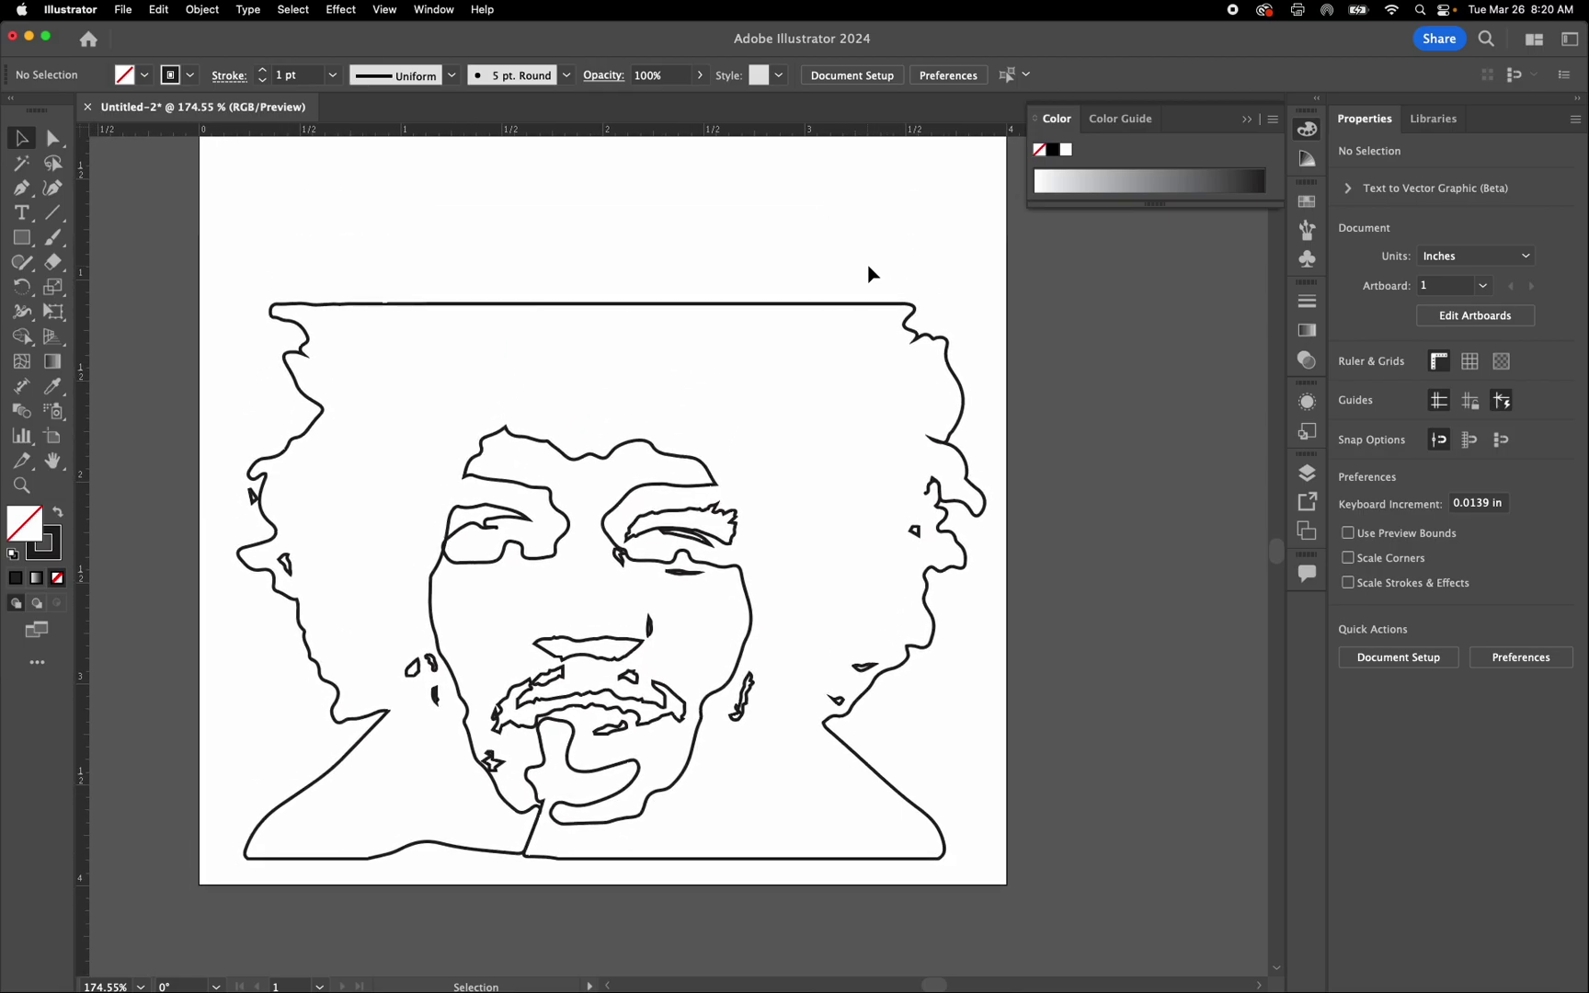